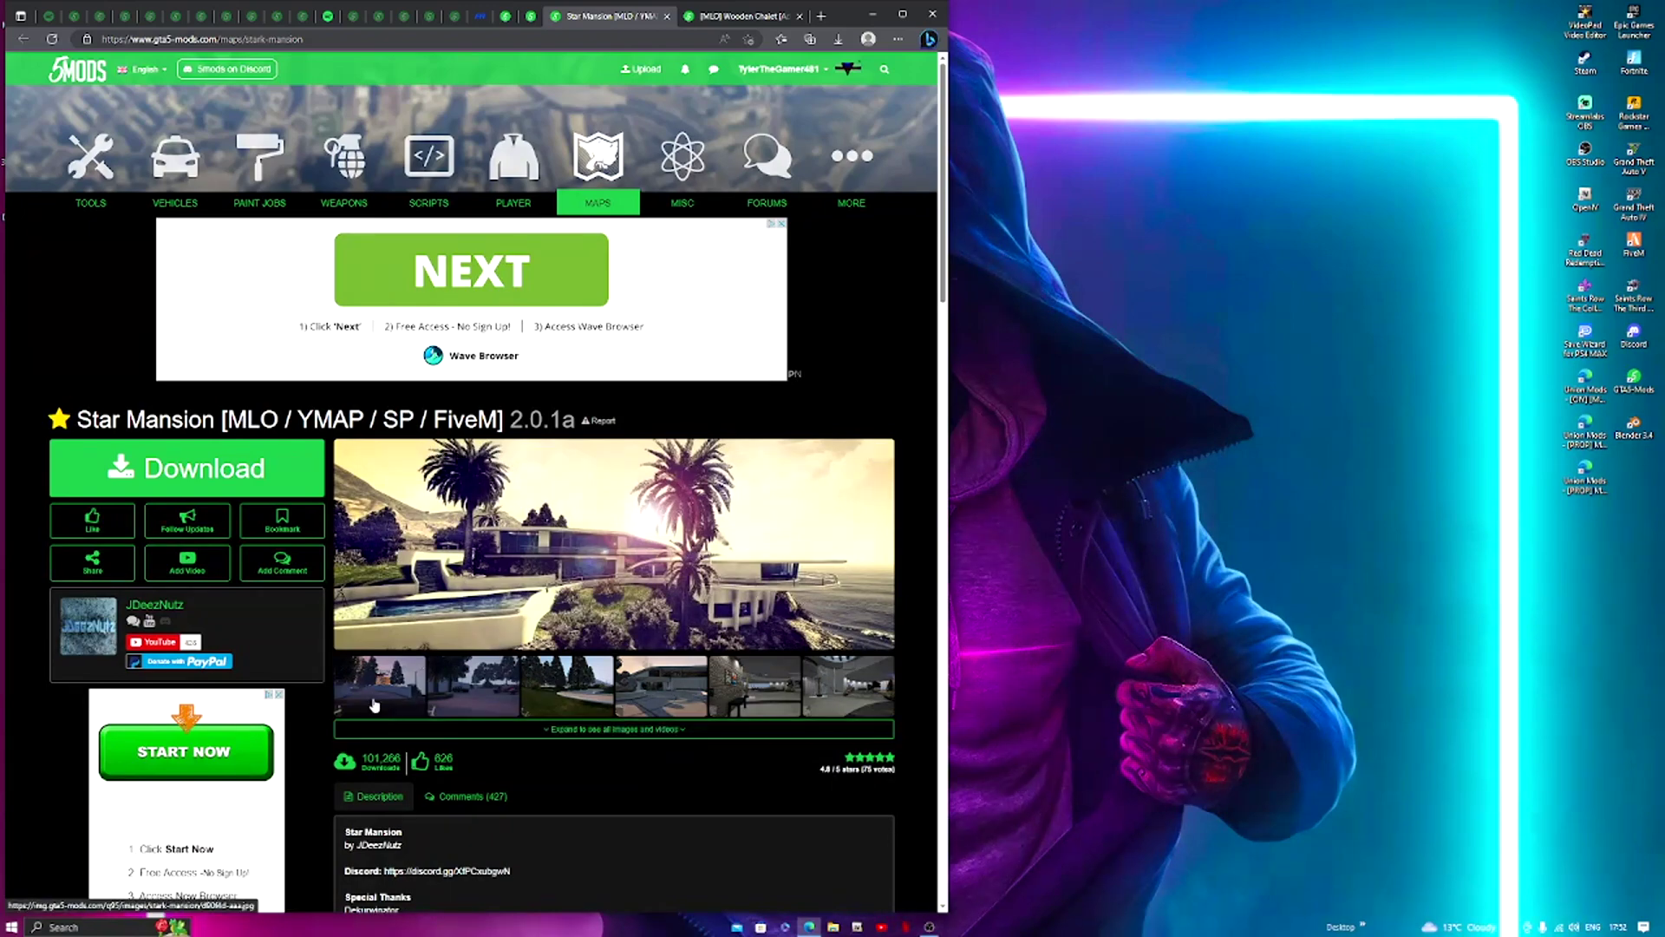
# Browse the full-size Star Mansion screenshot gallery through to the location map.
pyautogui.click(844, 668)
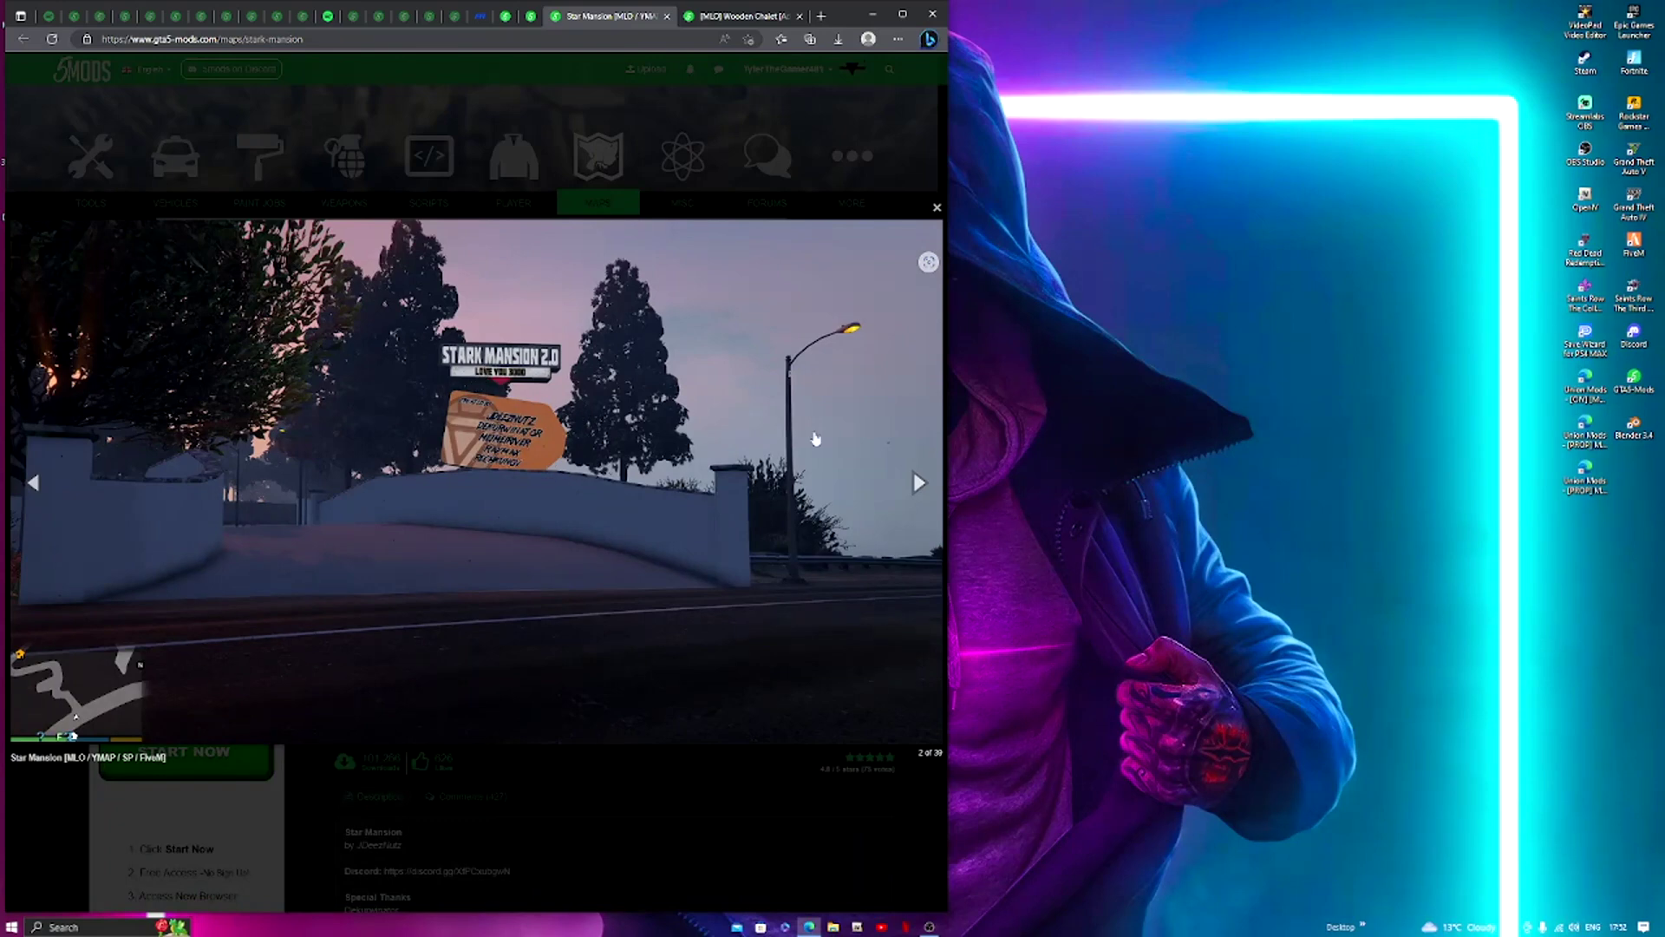
pyautogui.click(911, 473)
pyautogui.click(912, 474)
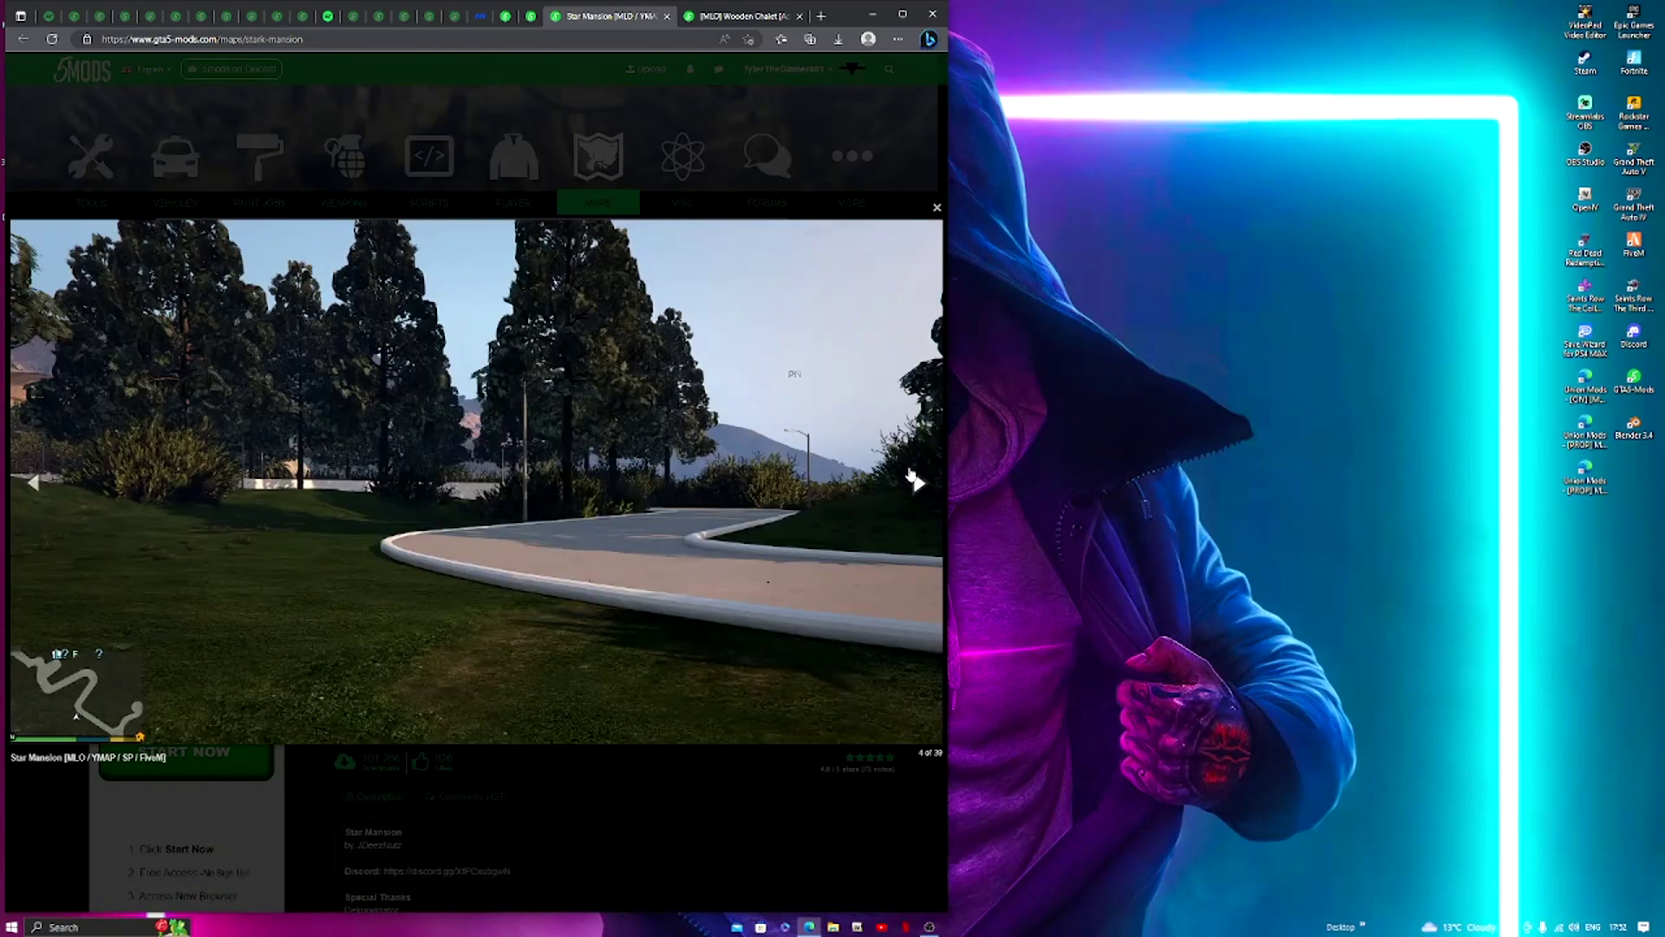
pyautogui.click(916, 480)
pyautogui.click(918, 478)
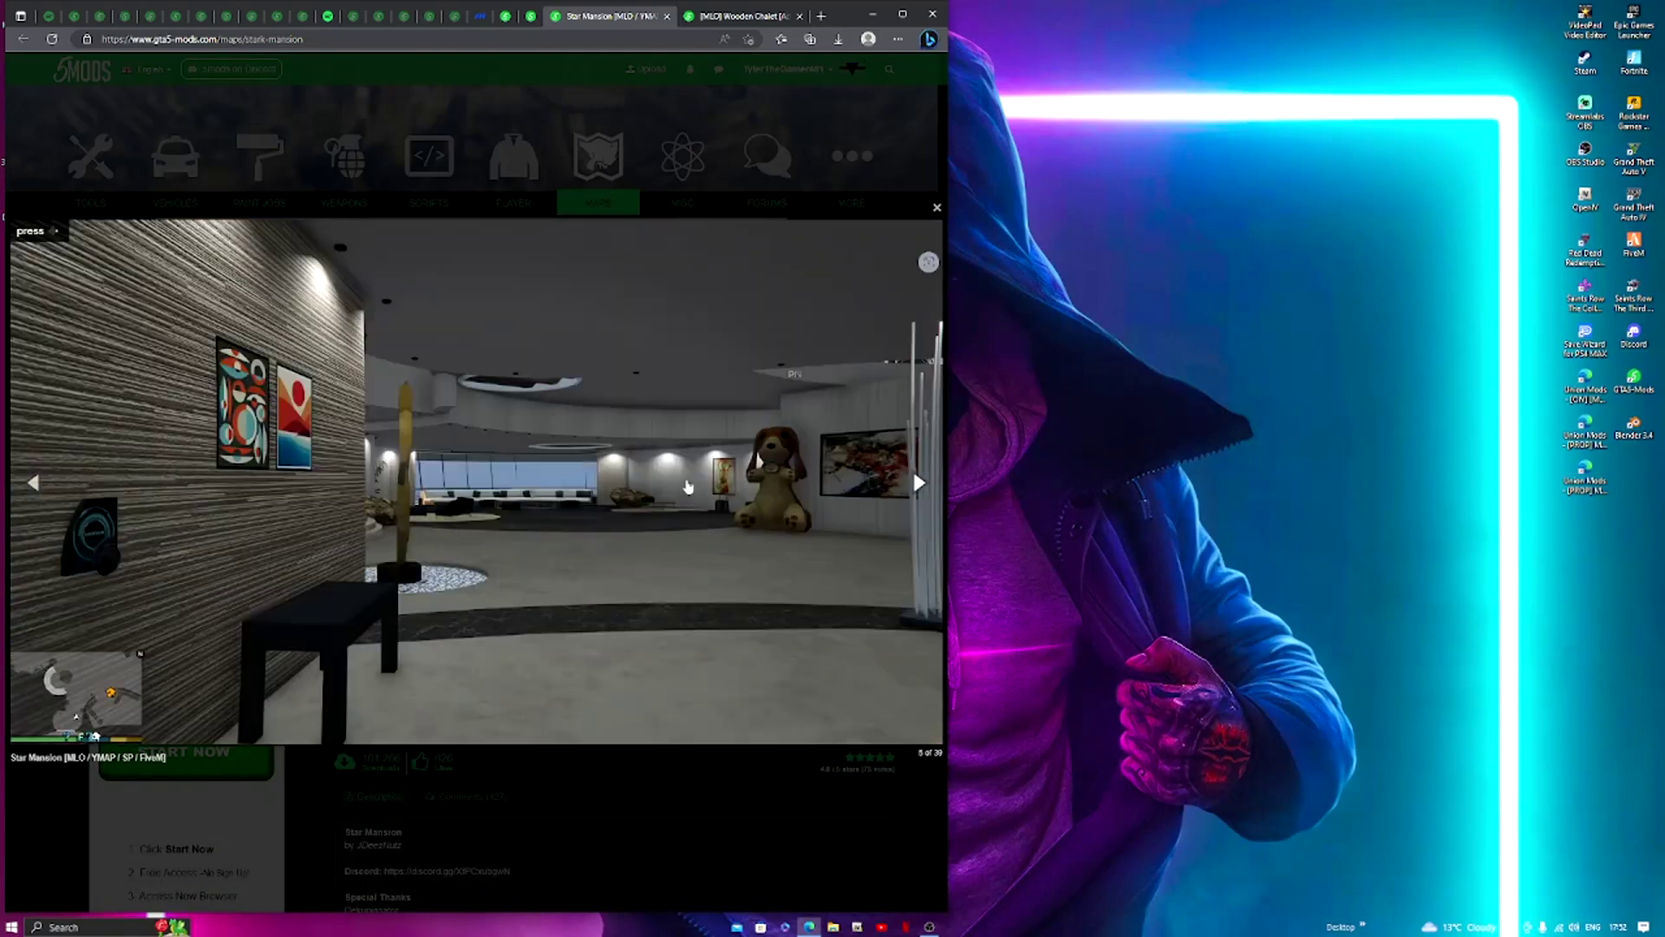
pyautogui.click(911, 482)
pyautogui.click(911, 482)
pyautogui.click(912, 483)
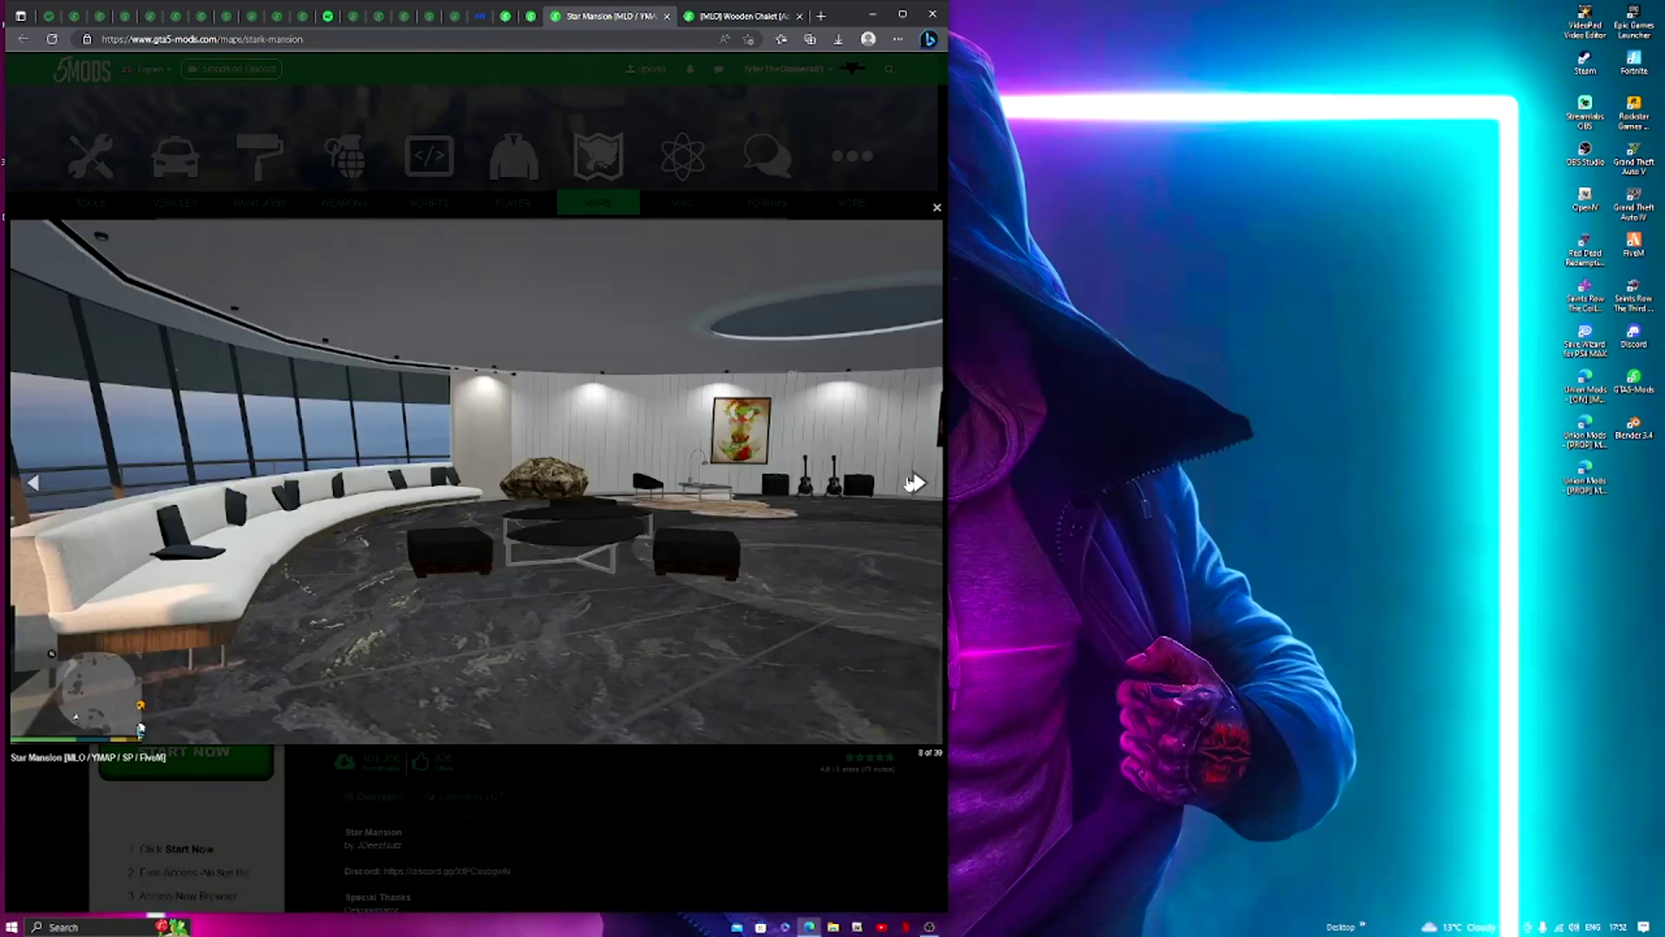
pyautogui.click(906, 483)
pyautogui.click(906, 484)
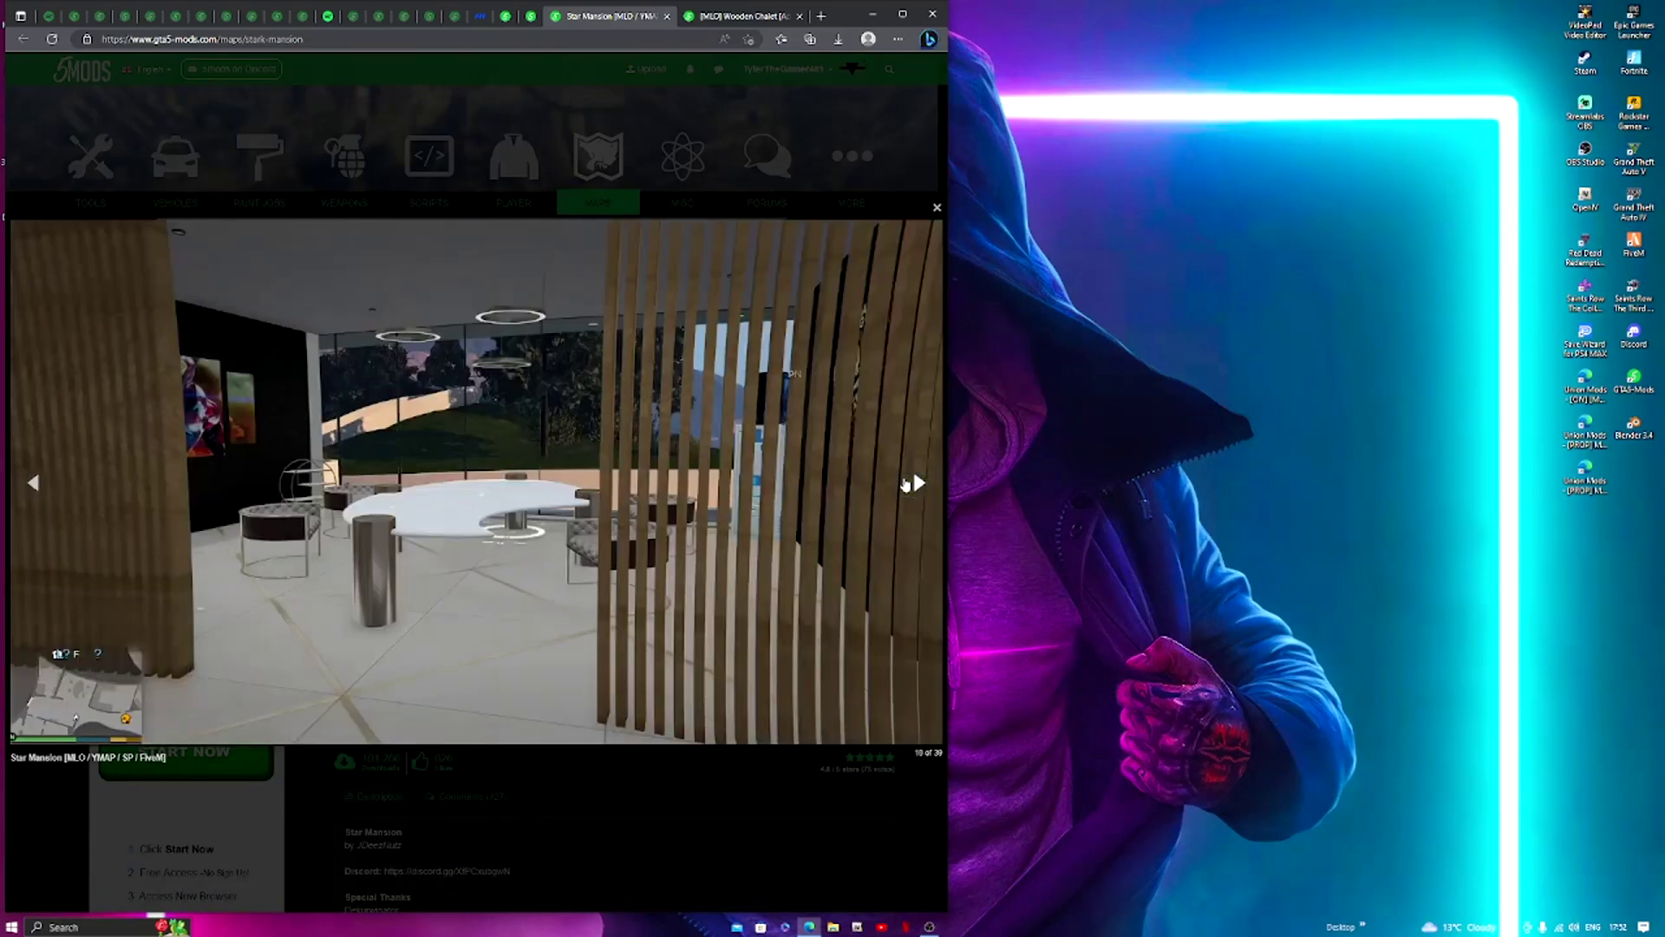
pyautogui.click(906, 483)
pyautogui.click(907, 483)
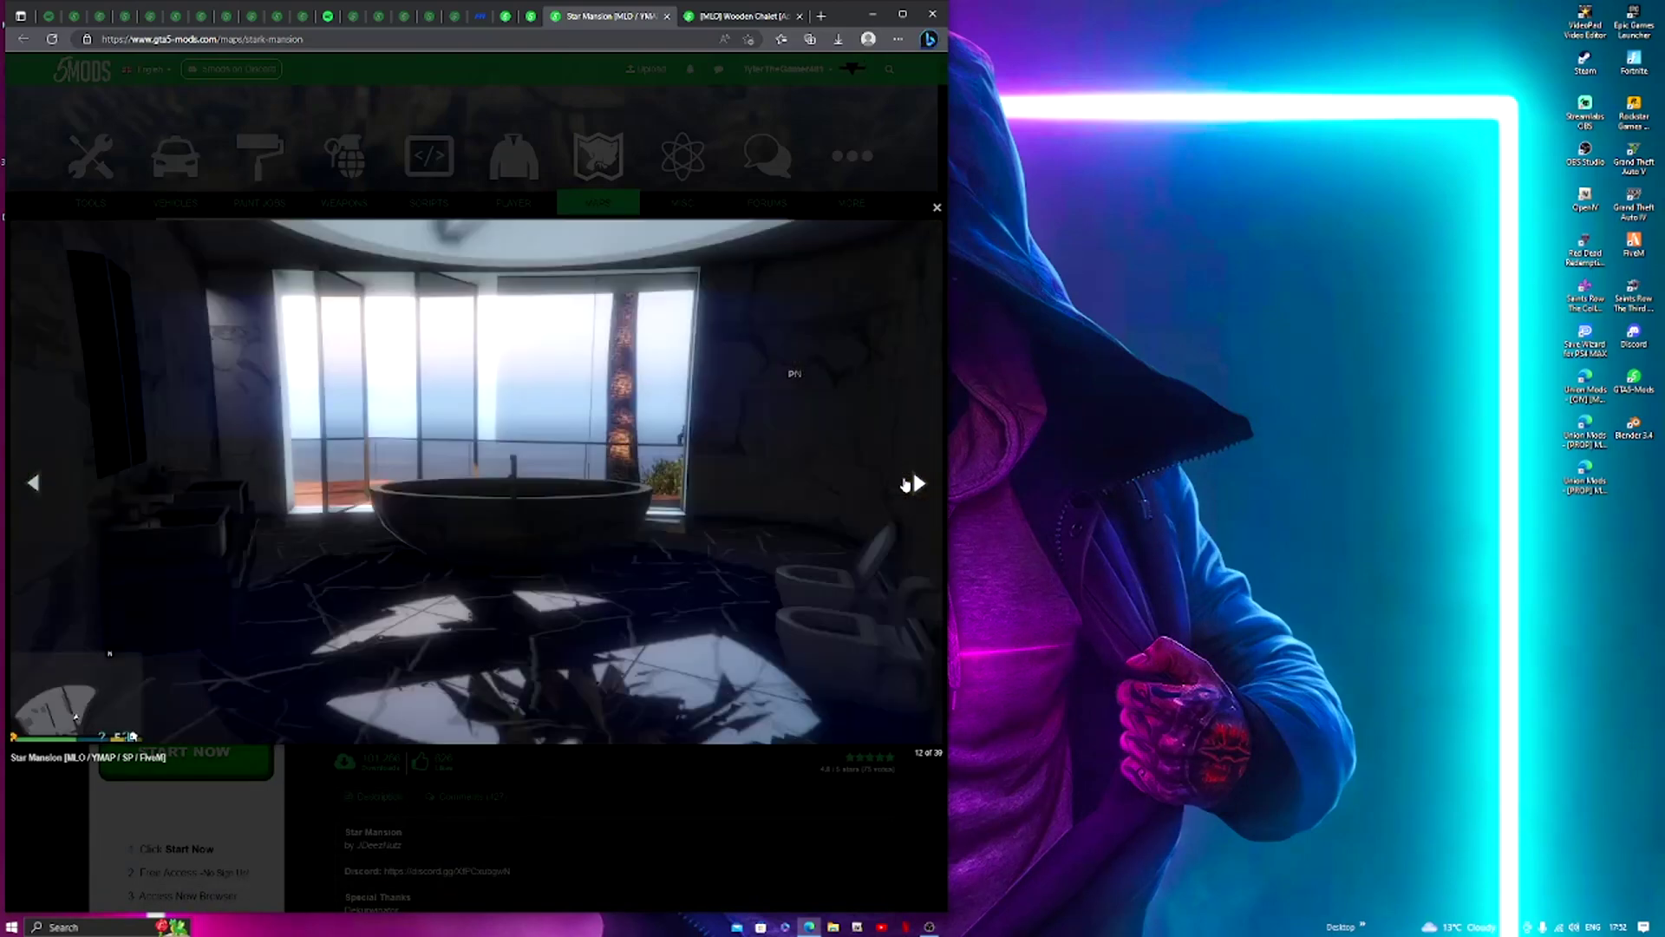
pyautogui.click(907, 483)
pyautogui.click(906, 483)
pyautogui.click(906, 484)
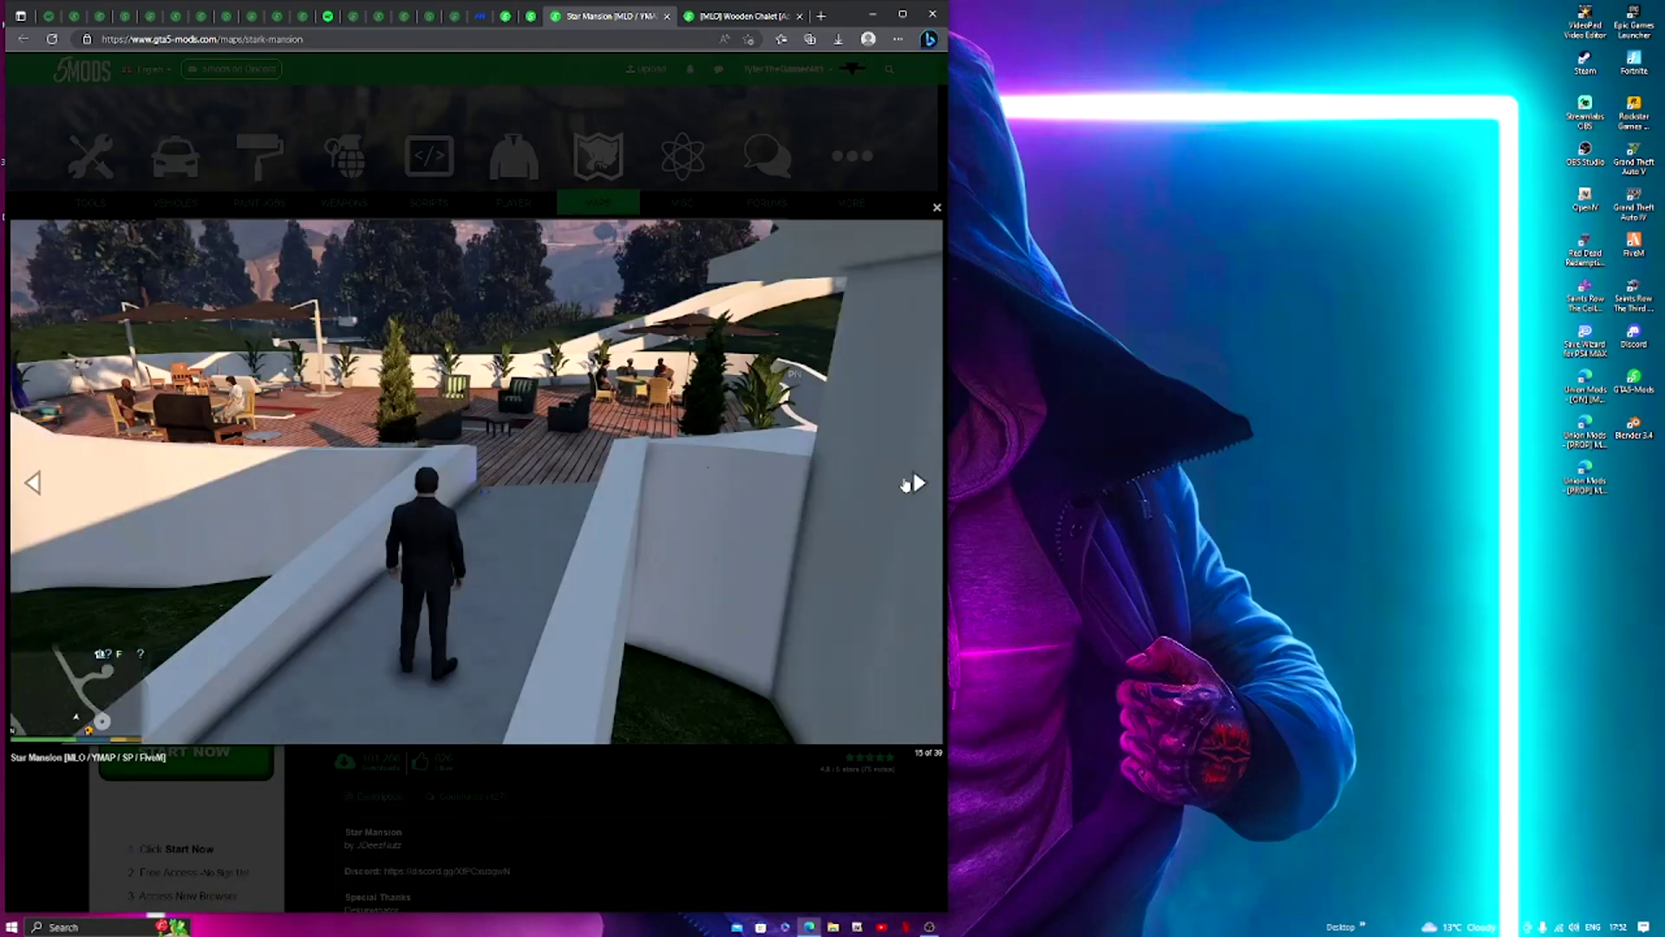
pyautogui.click(906, 483)
pyautogui.click(906, 483)
pyautogui.click(906, 483)
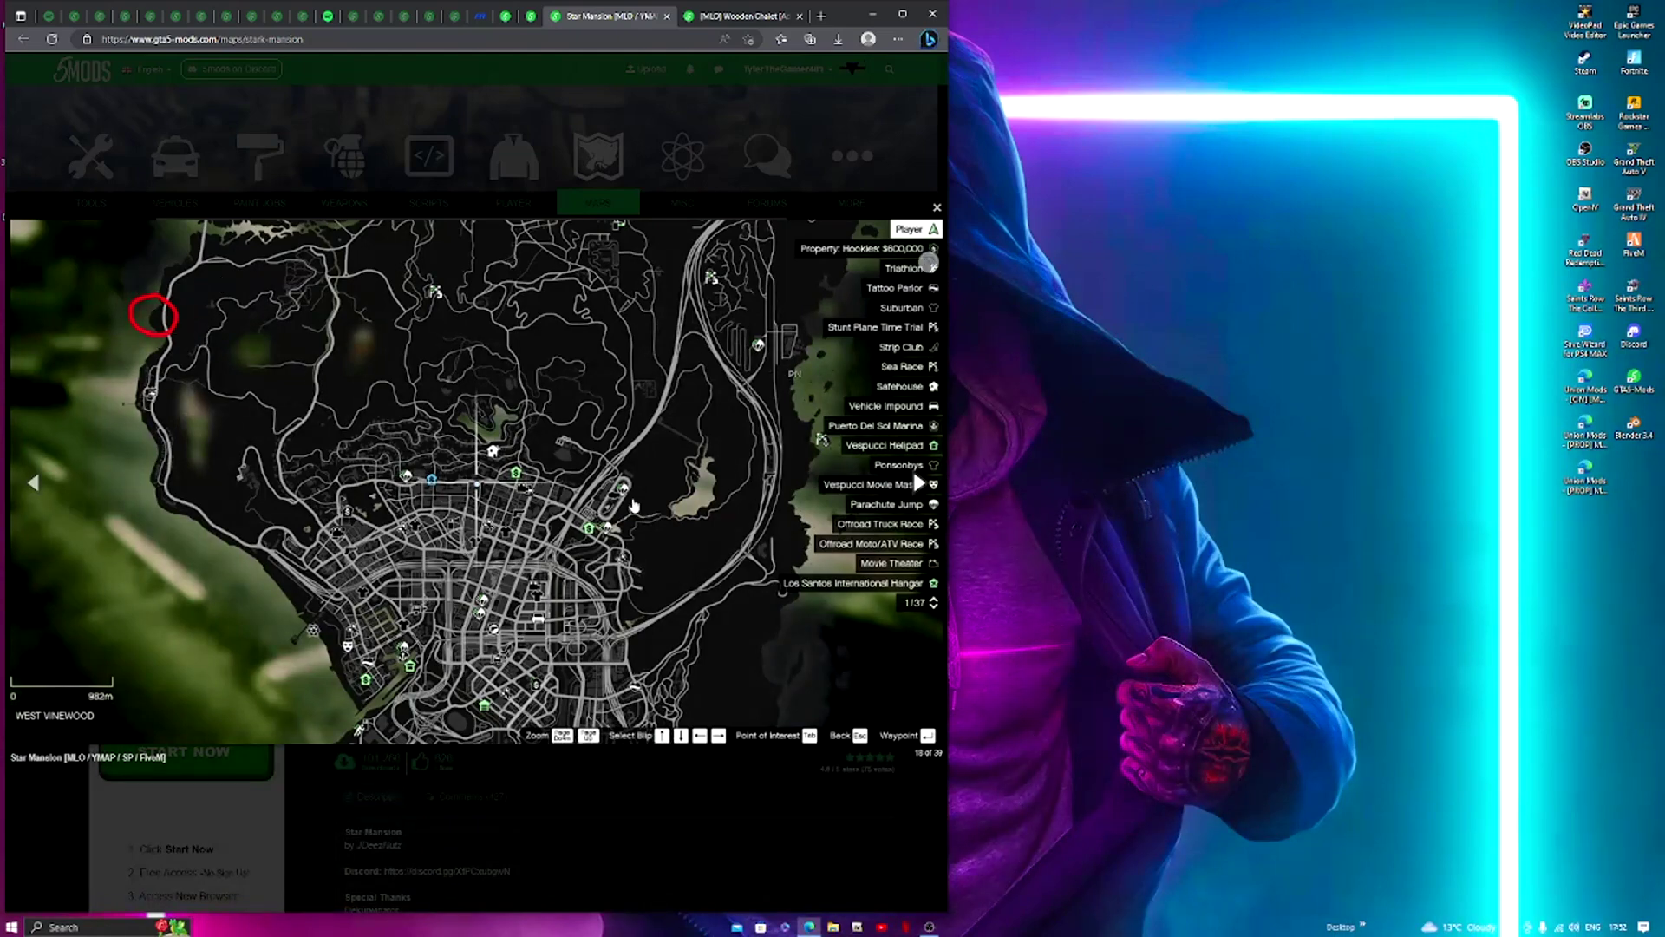
pyautogui.press('Escape')
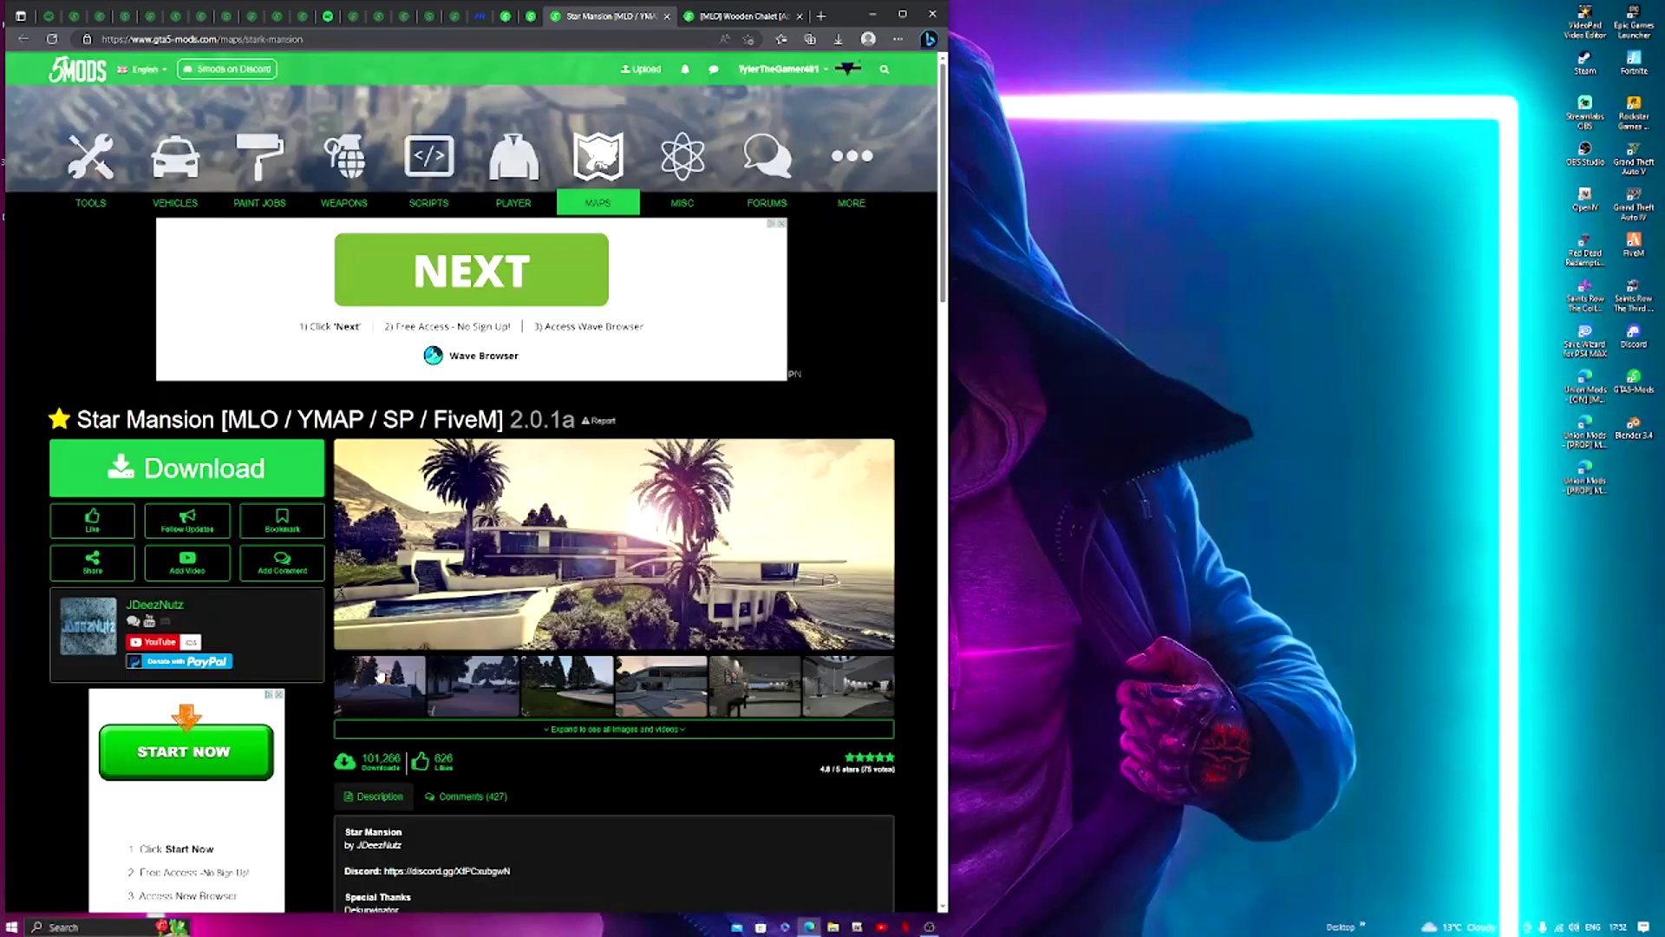
# Review the mod's Requirements links, including Script Hook V, and its features list.
pyautogui.scroll(-4, 333, 586)
pyautogui.scroll(-1, 333, 588)
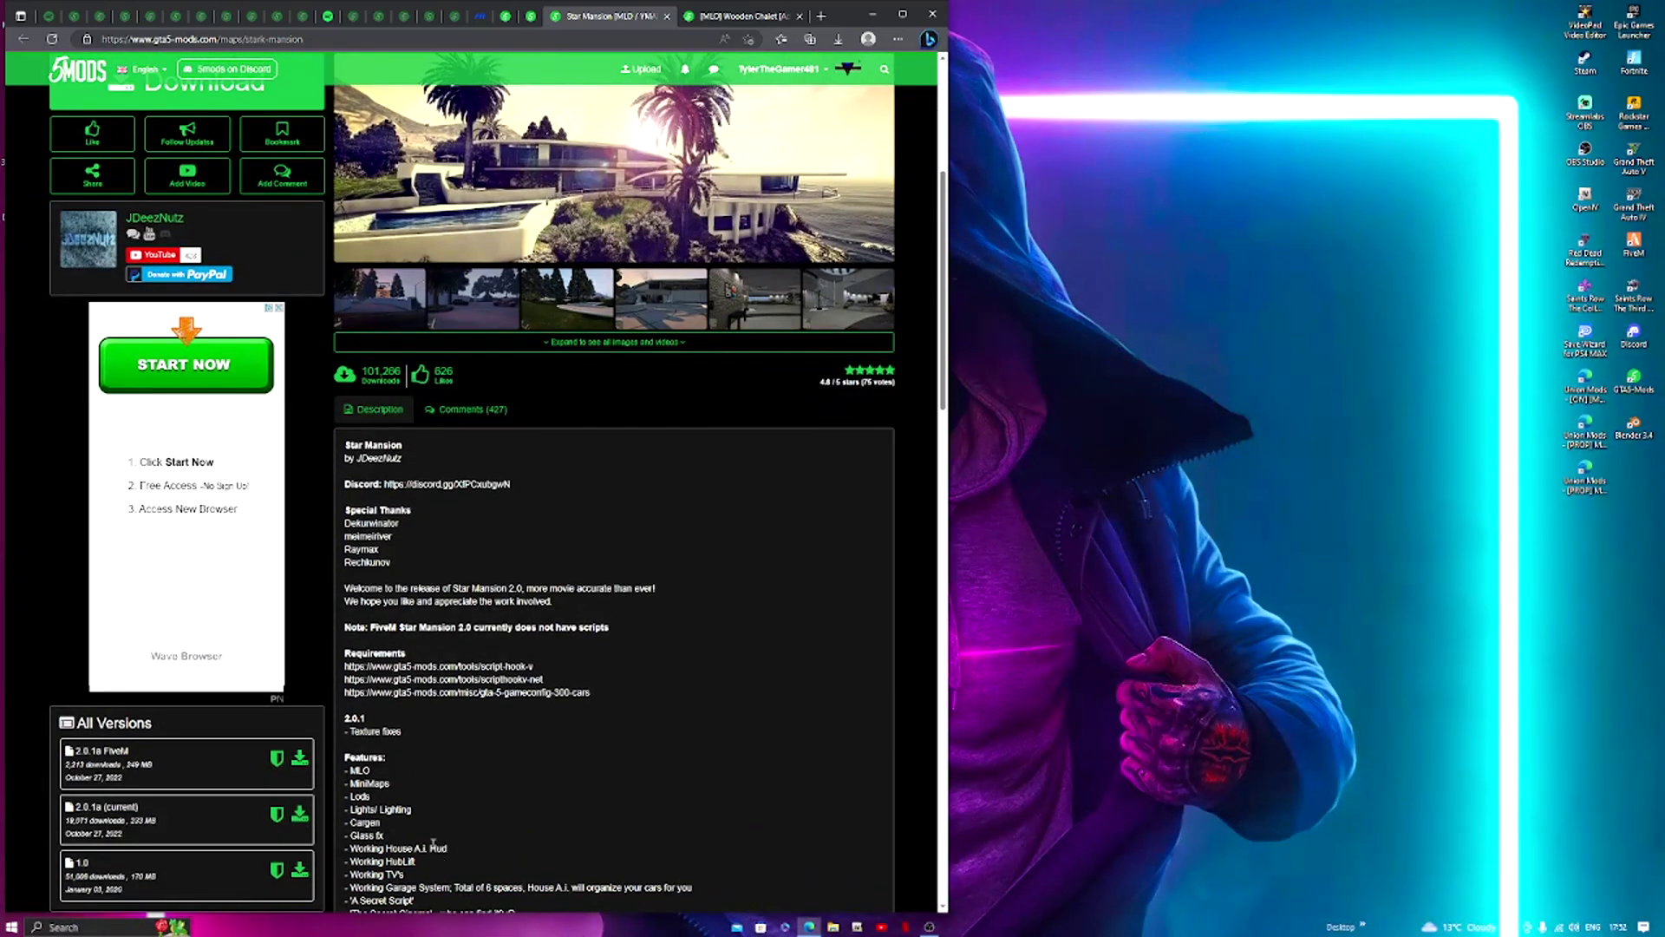
pyautogui.scroll(-3, 408, 602)
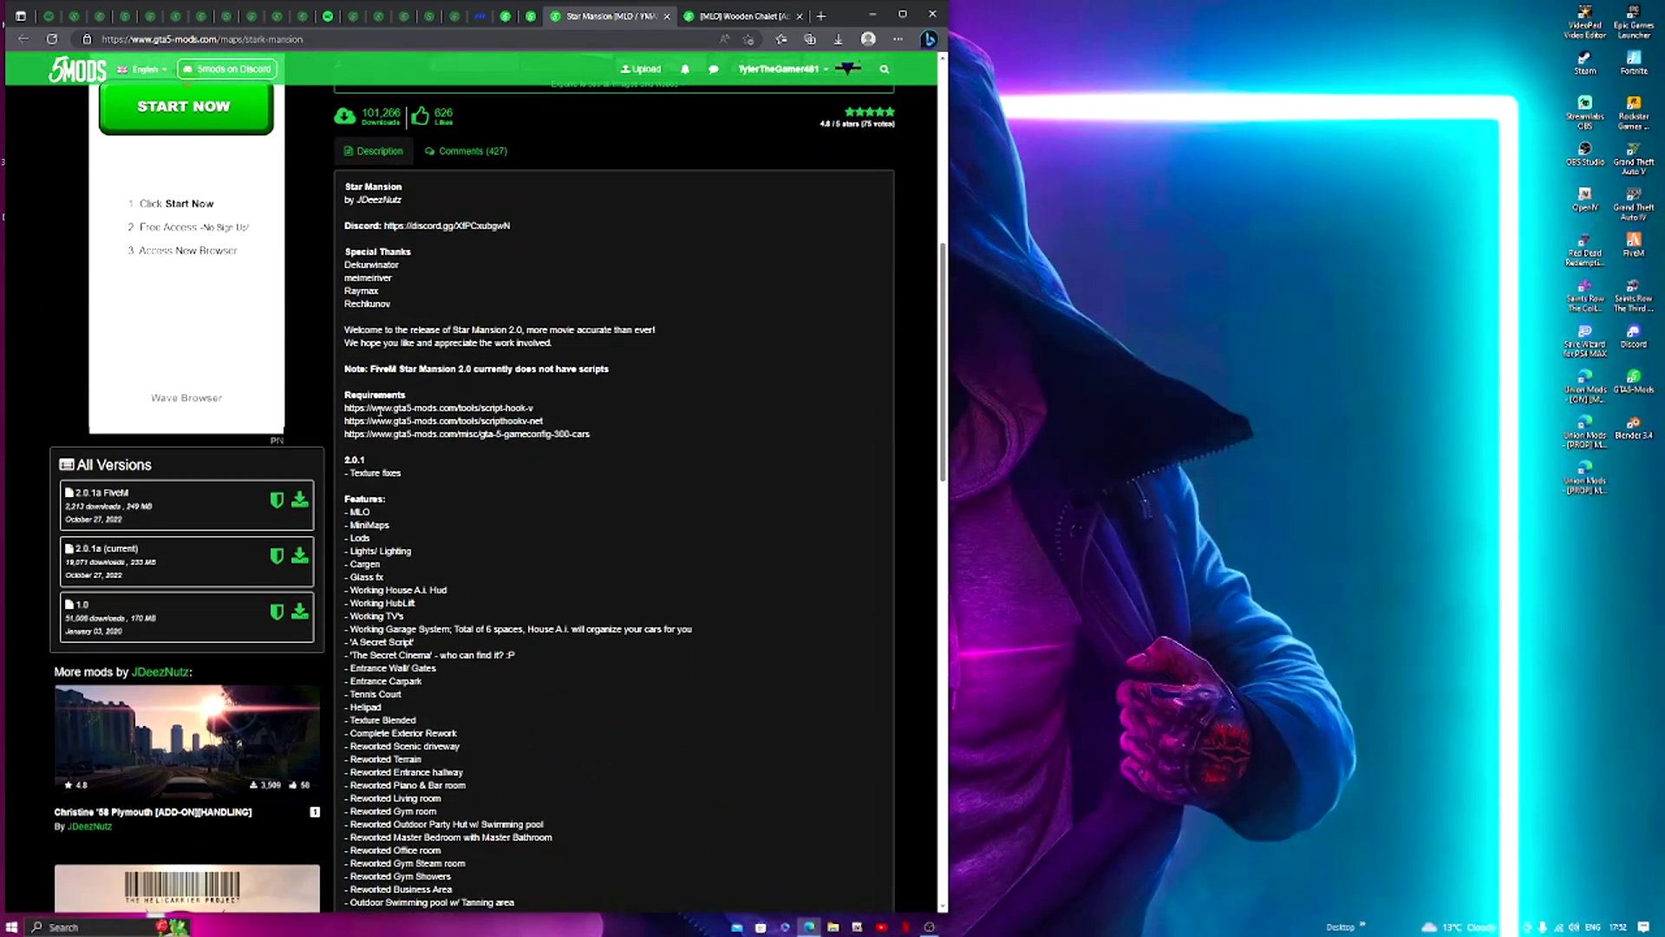
pyautogui.moveTo(348, 413); pyautogui.dragTo(531, 454)
pyautogui.click(365, 392)
pyautogui.moveTo(408, 395); pyautogui.dragTo(535, 409)
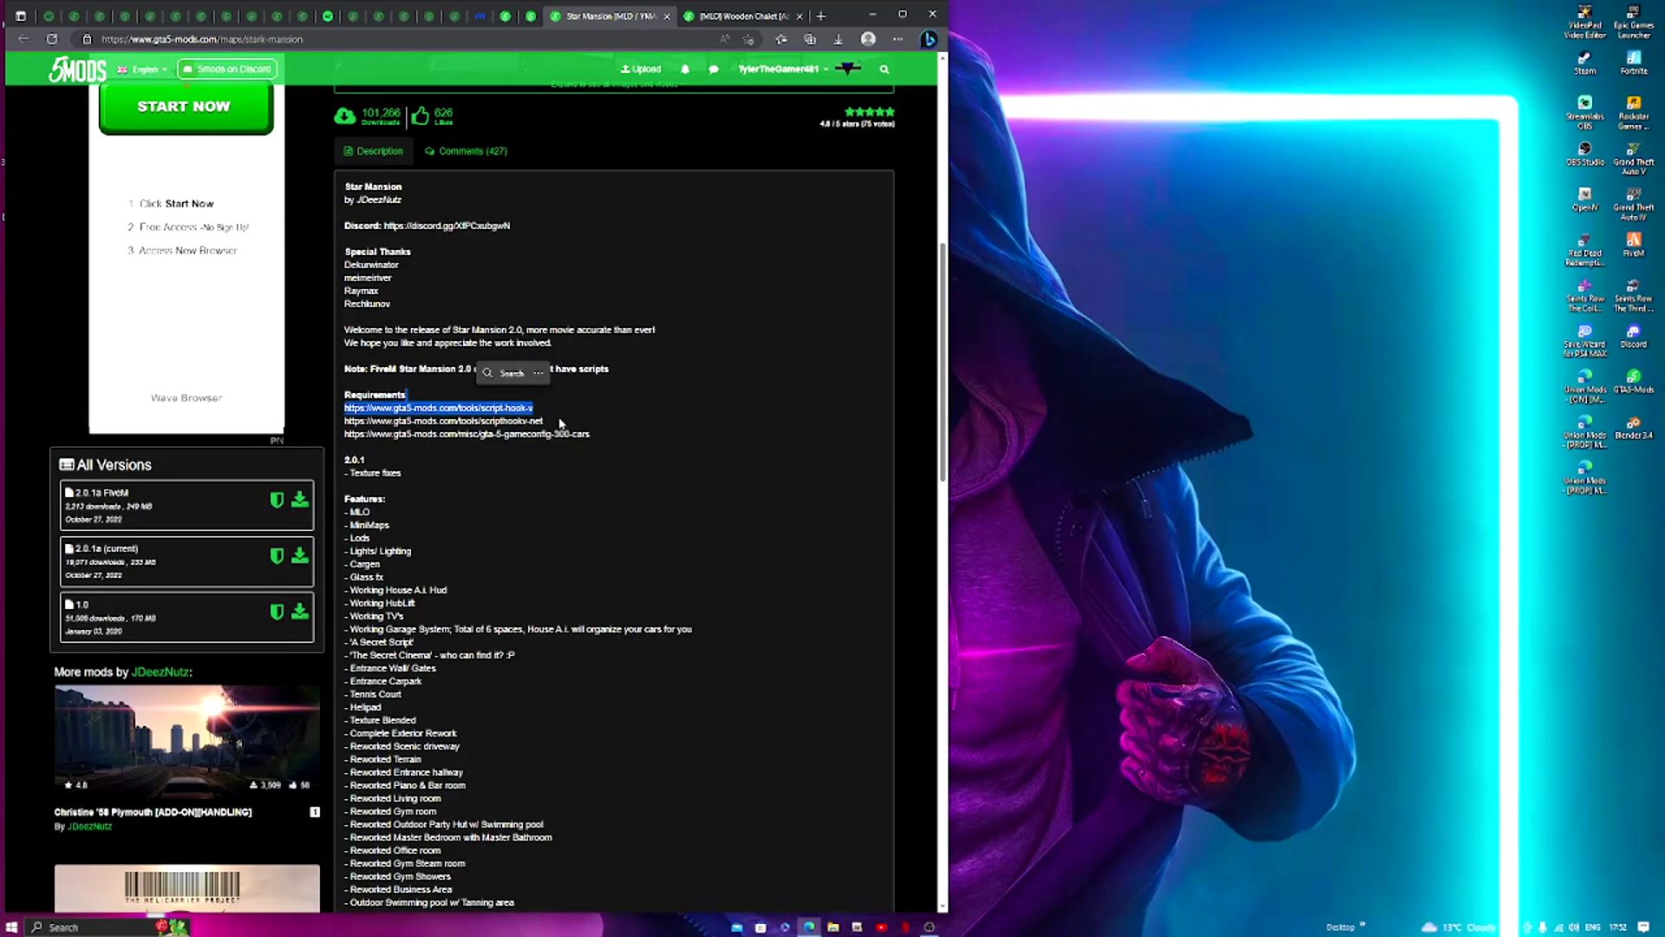
pyautogui.click(559, 469)
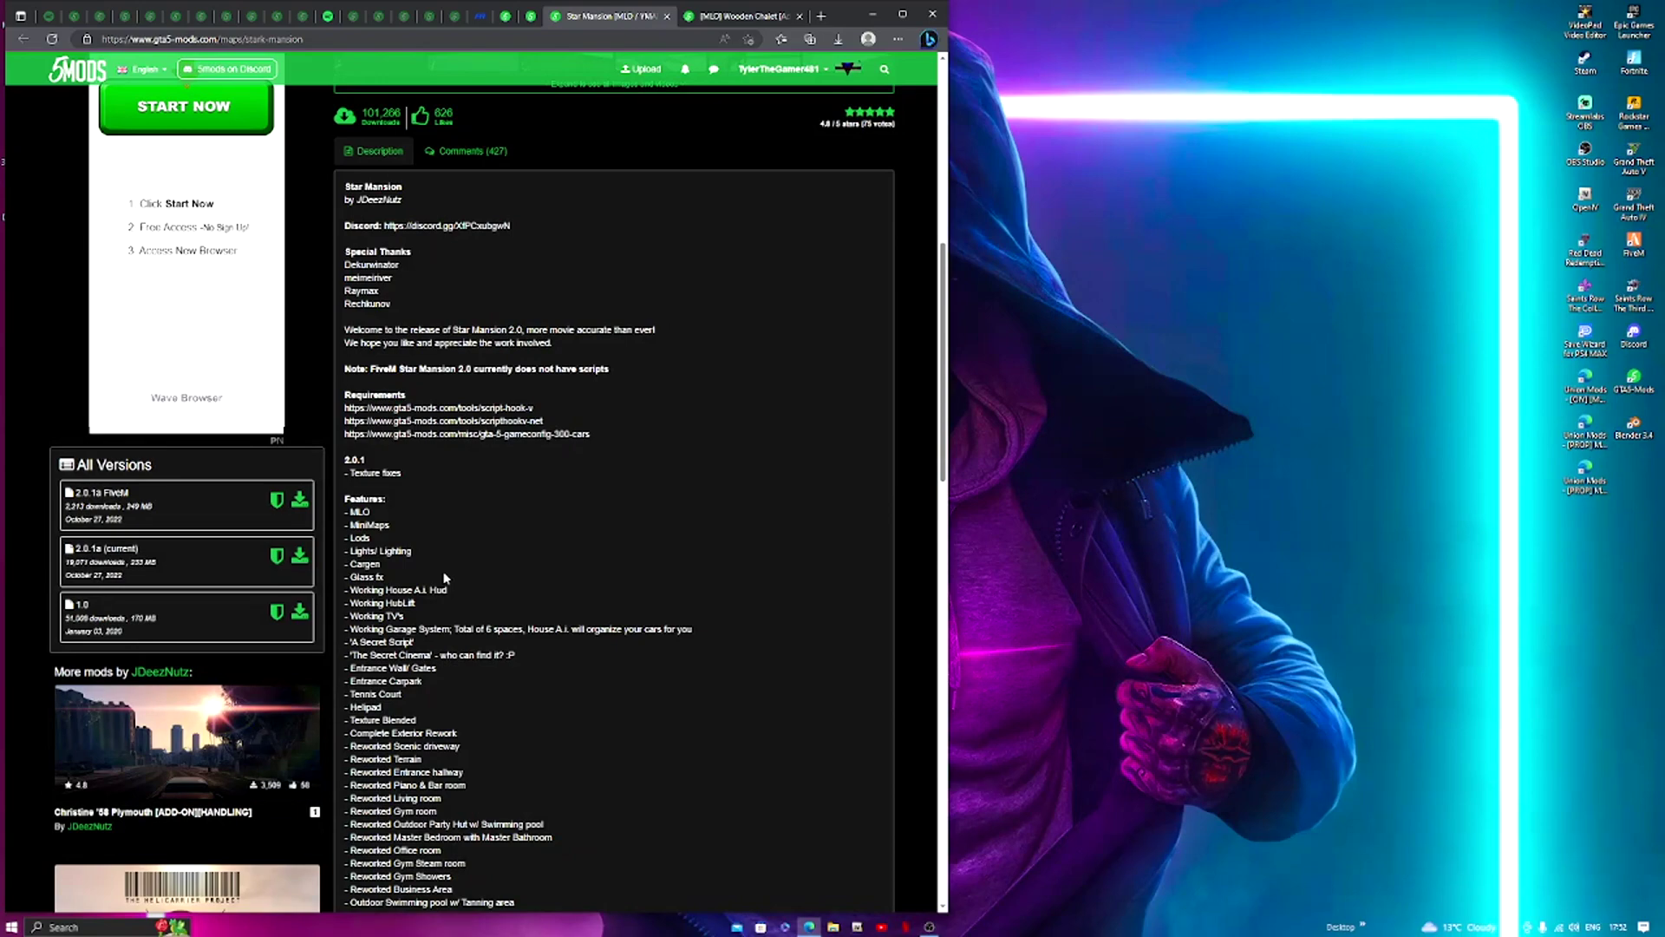
pyautogui.scroll(-7, 444, 578)
pyautogui.scroll(4, 439, 288)
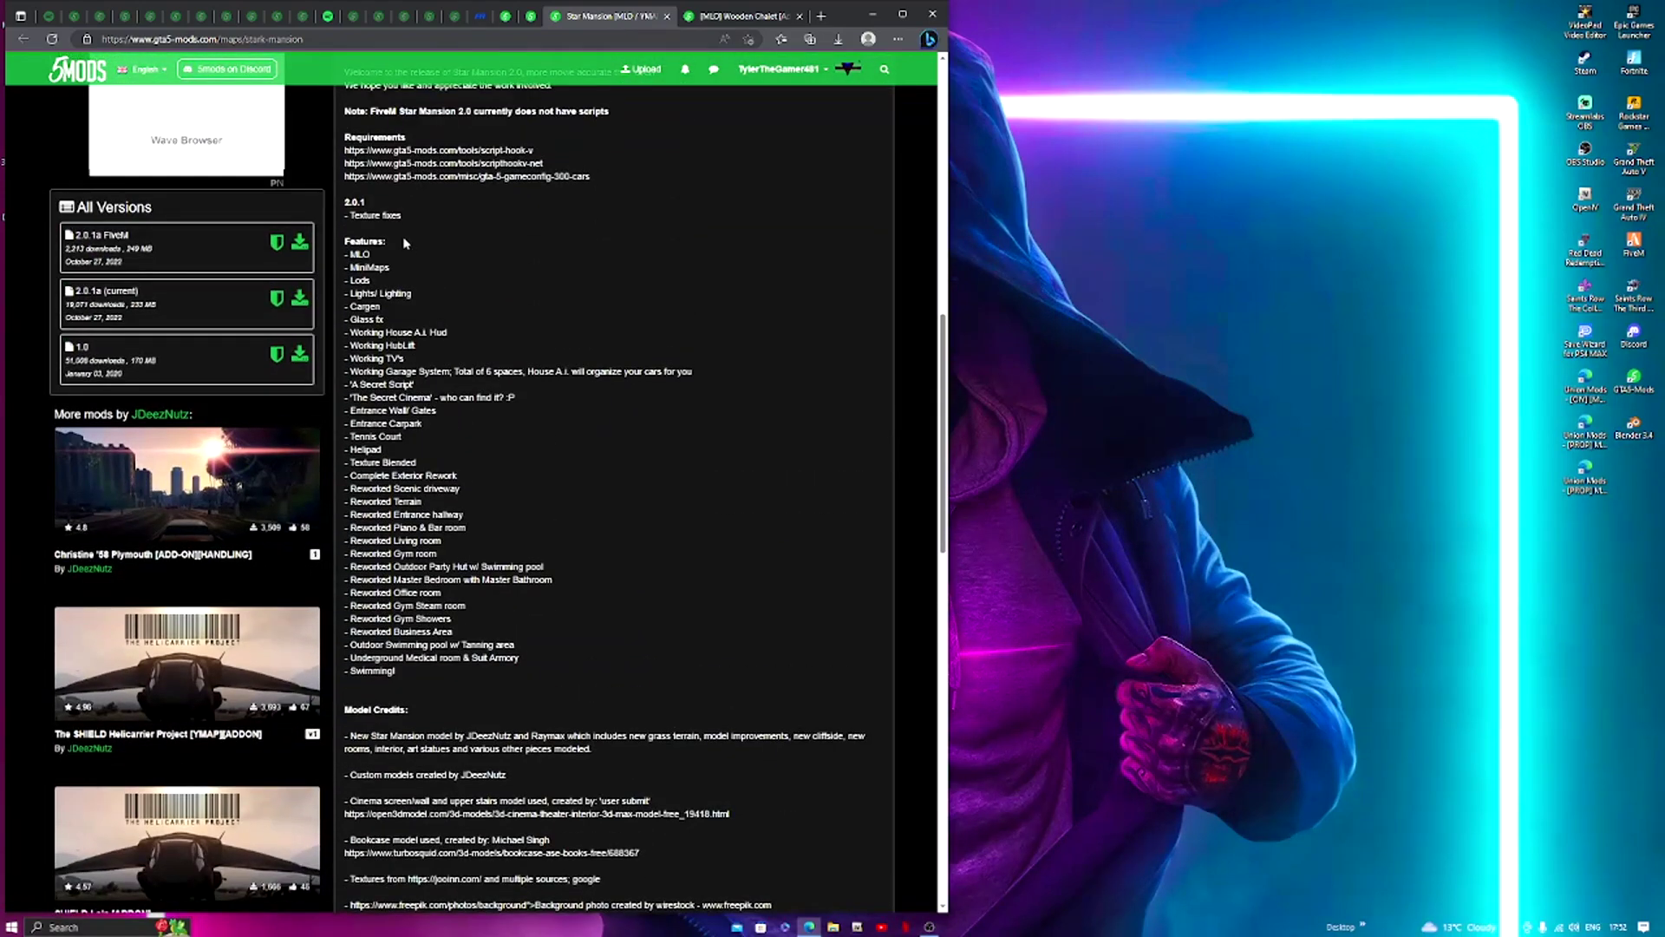
pyautogui.moveTo(403, 243); pyautogui.dragTo(416, 677)
pyautogui.click(570, 625)
pyautogui.scroll(10, 570, 630)
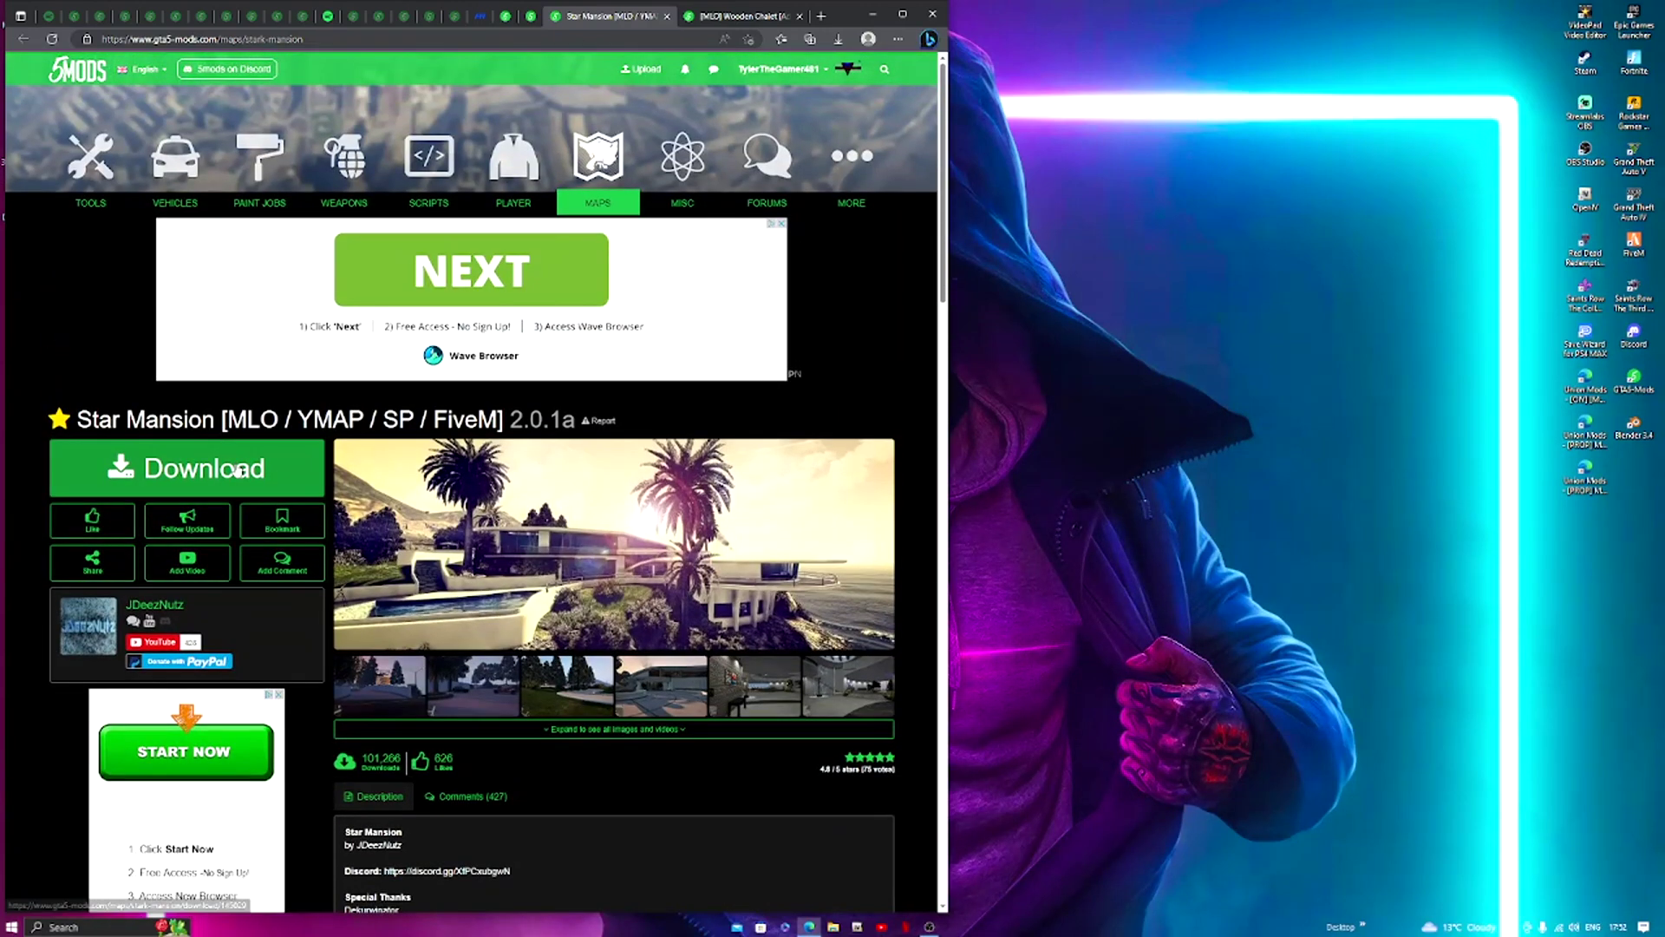
# Start the Star Mansion v2 download, set it to open when done, and return to the mod page.
pyautogui.click(239, 469)
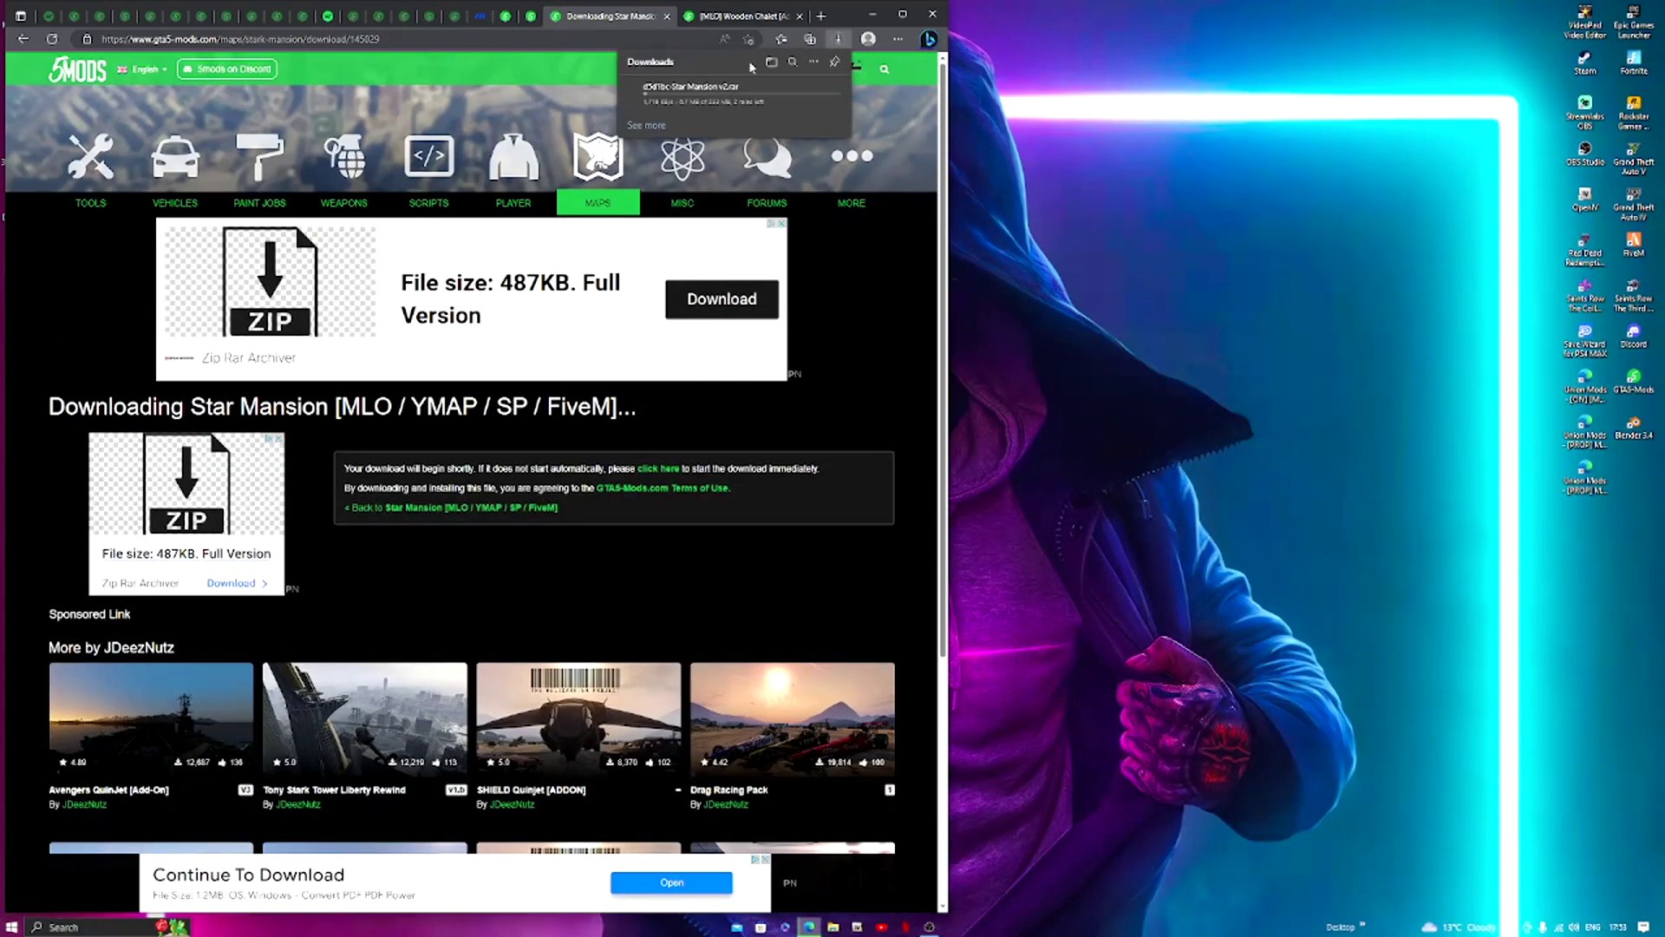
pyautogui.rightClick(705, 96)
pyautogui.click(743, 107)
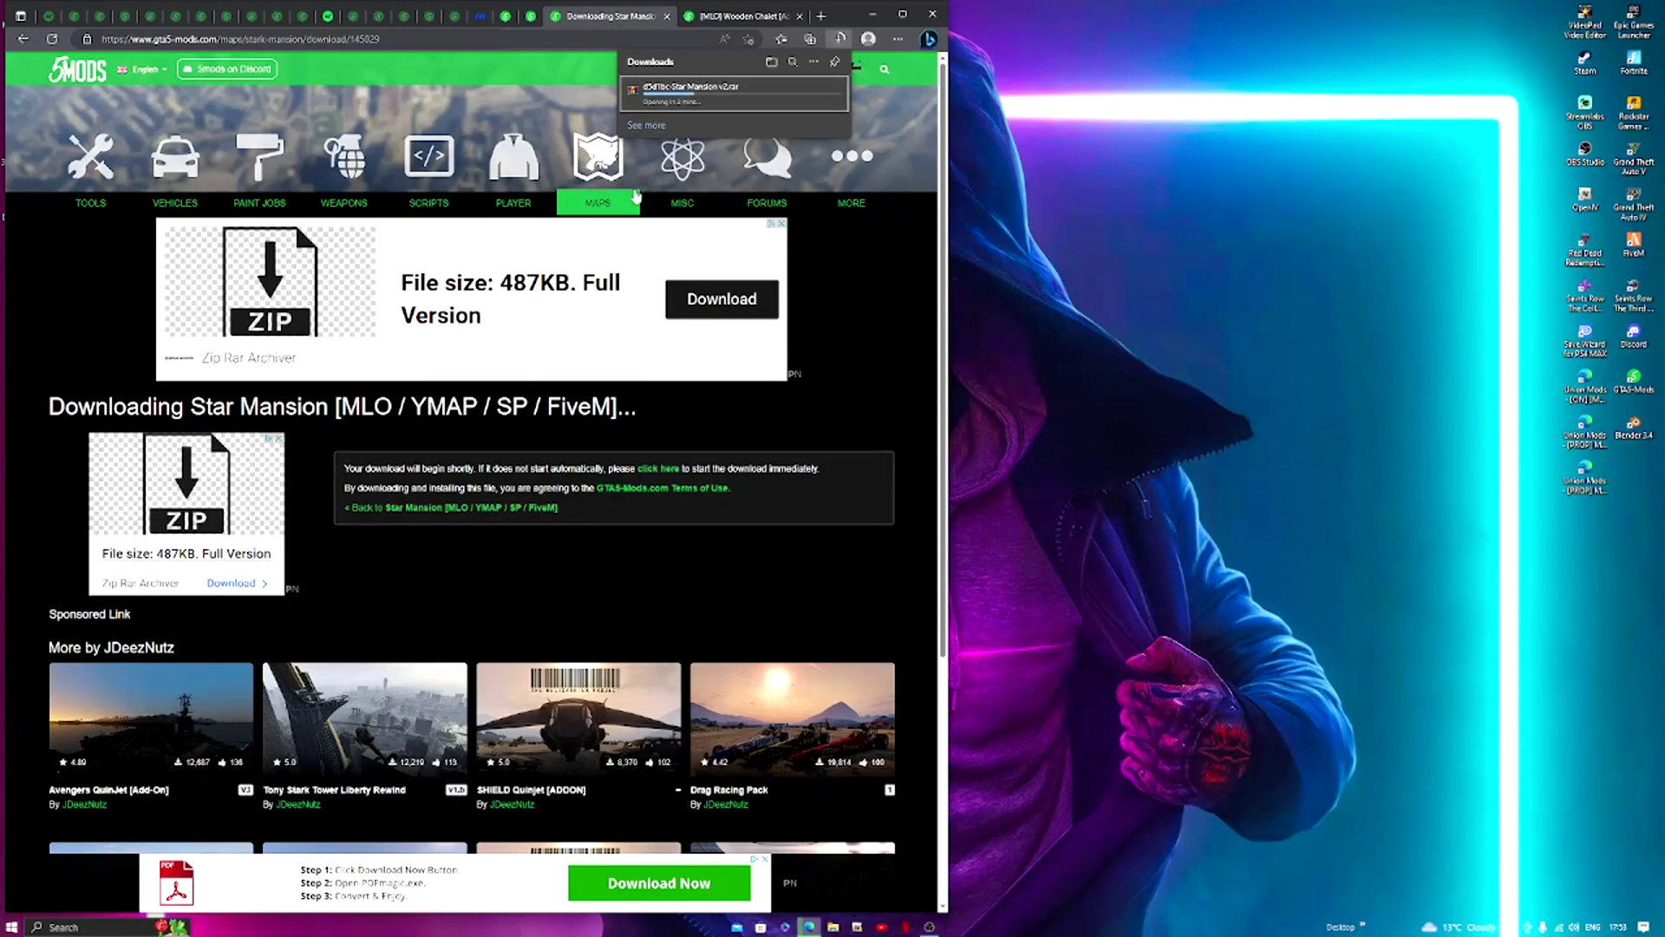
pyautogui.scroll(-4, 188, 512)
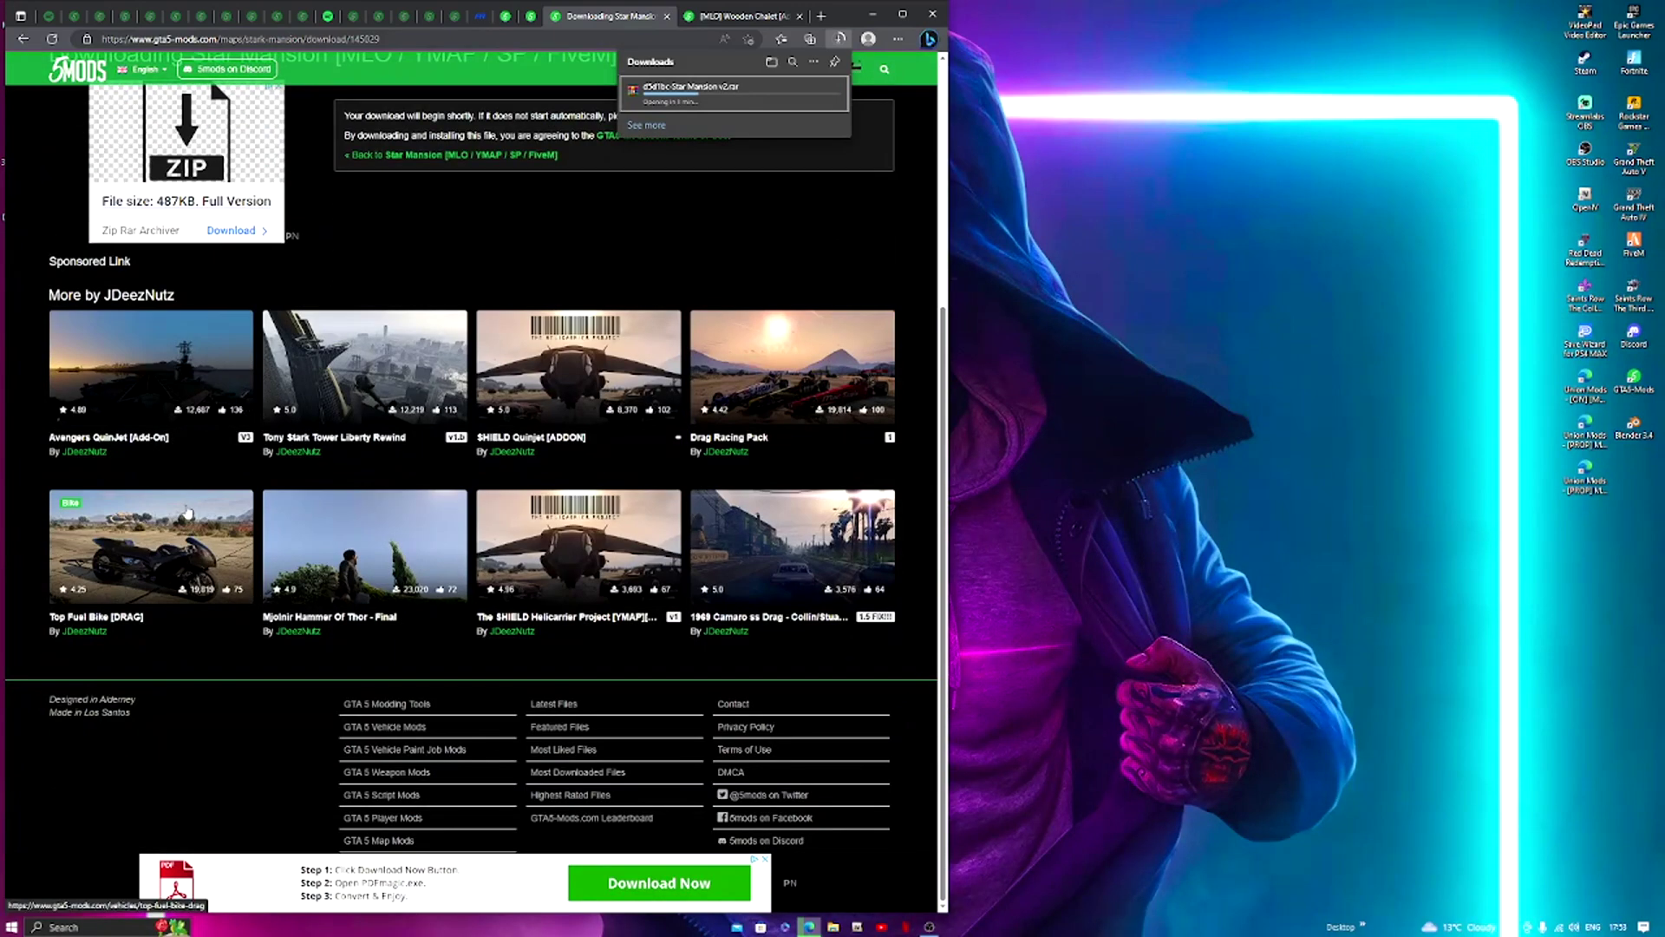
pyautogui.scroll(4, 188, 512)
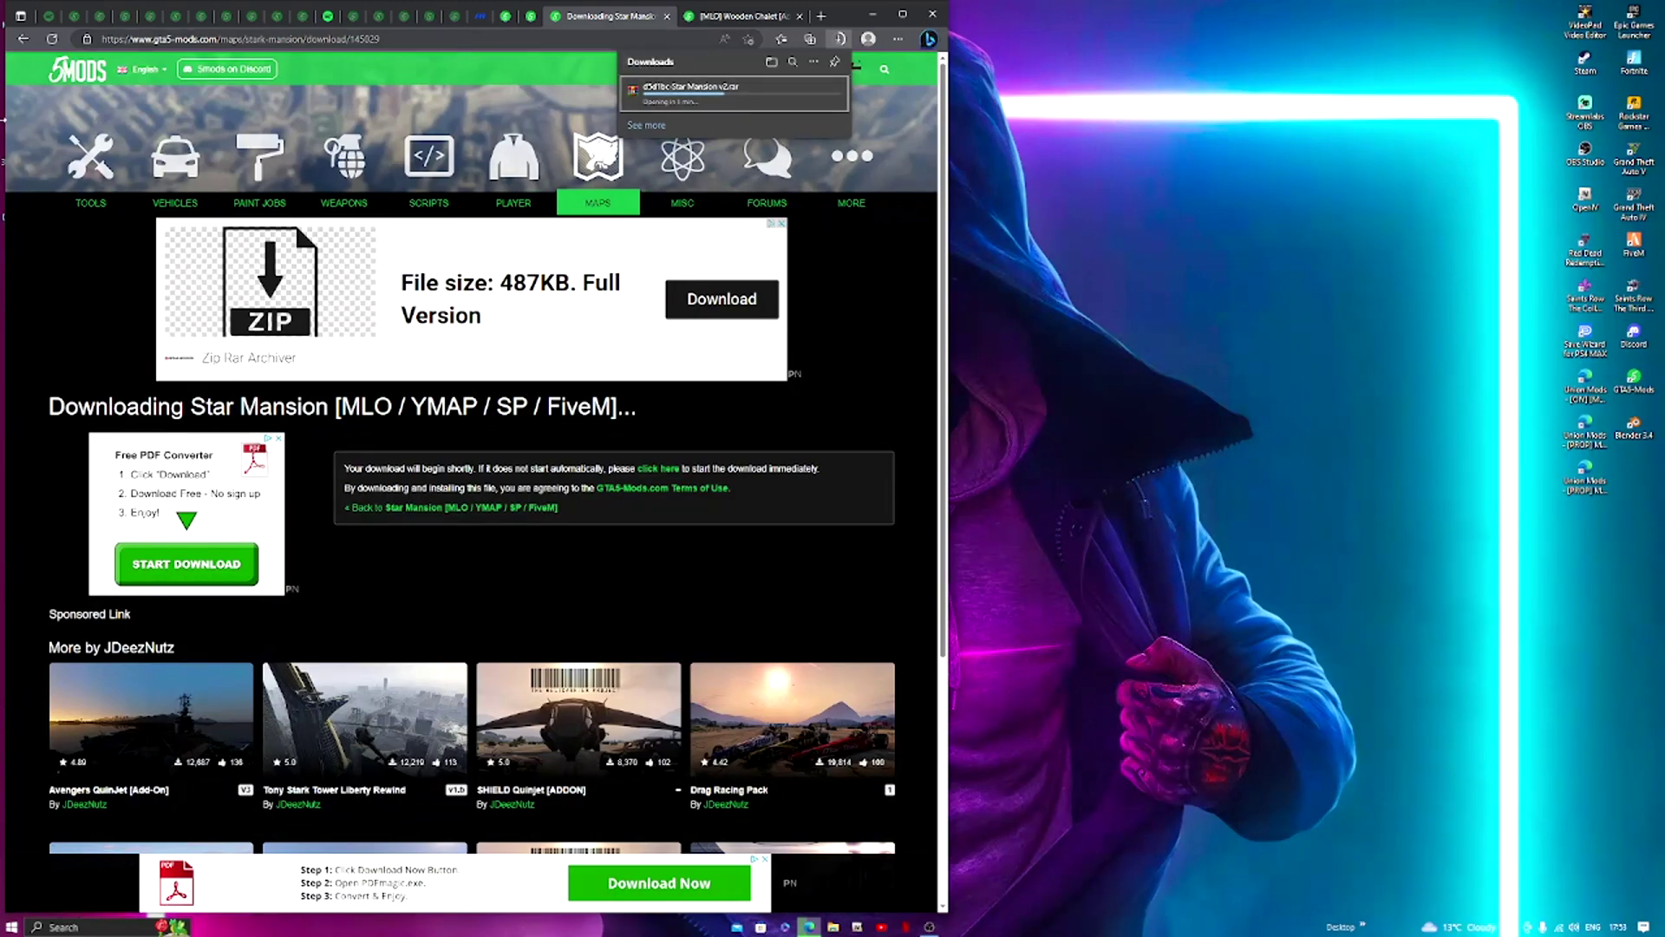
pyautogui.click(23, 39)
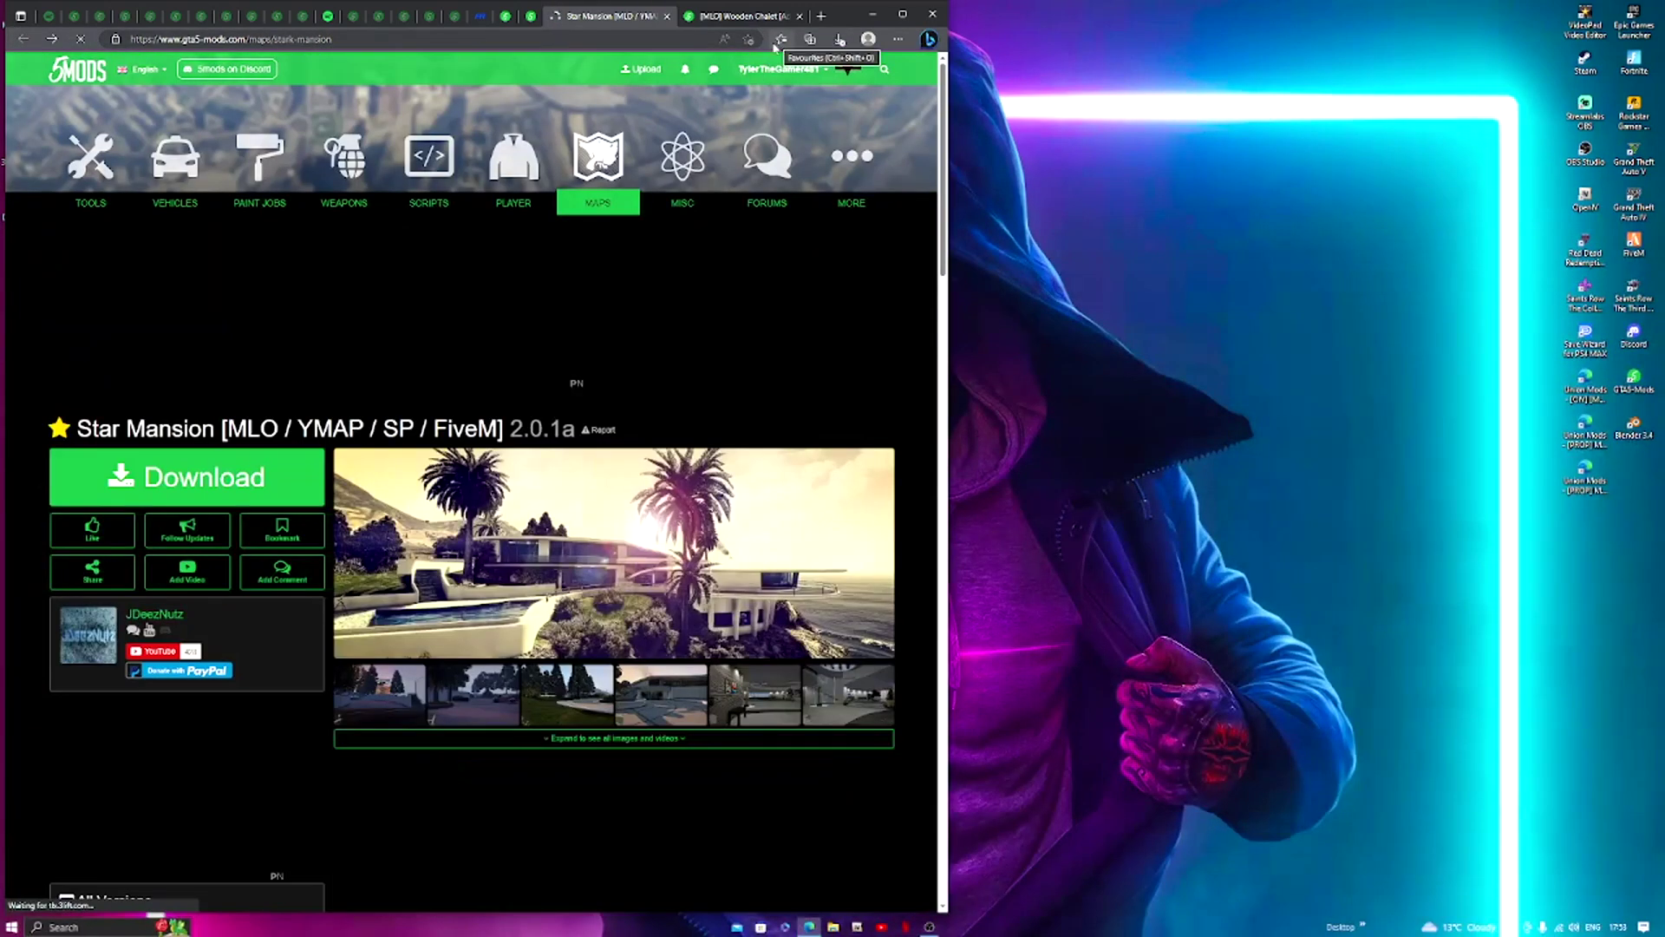
# Retry the failed Star Mansion v2.rar download and have it open when finished.
pyautogui.click(840, 40)
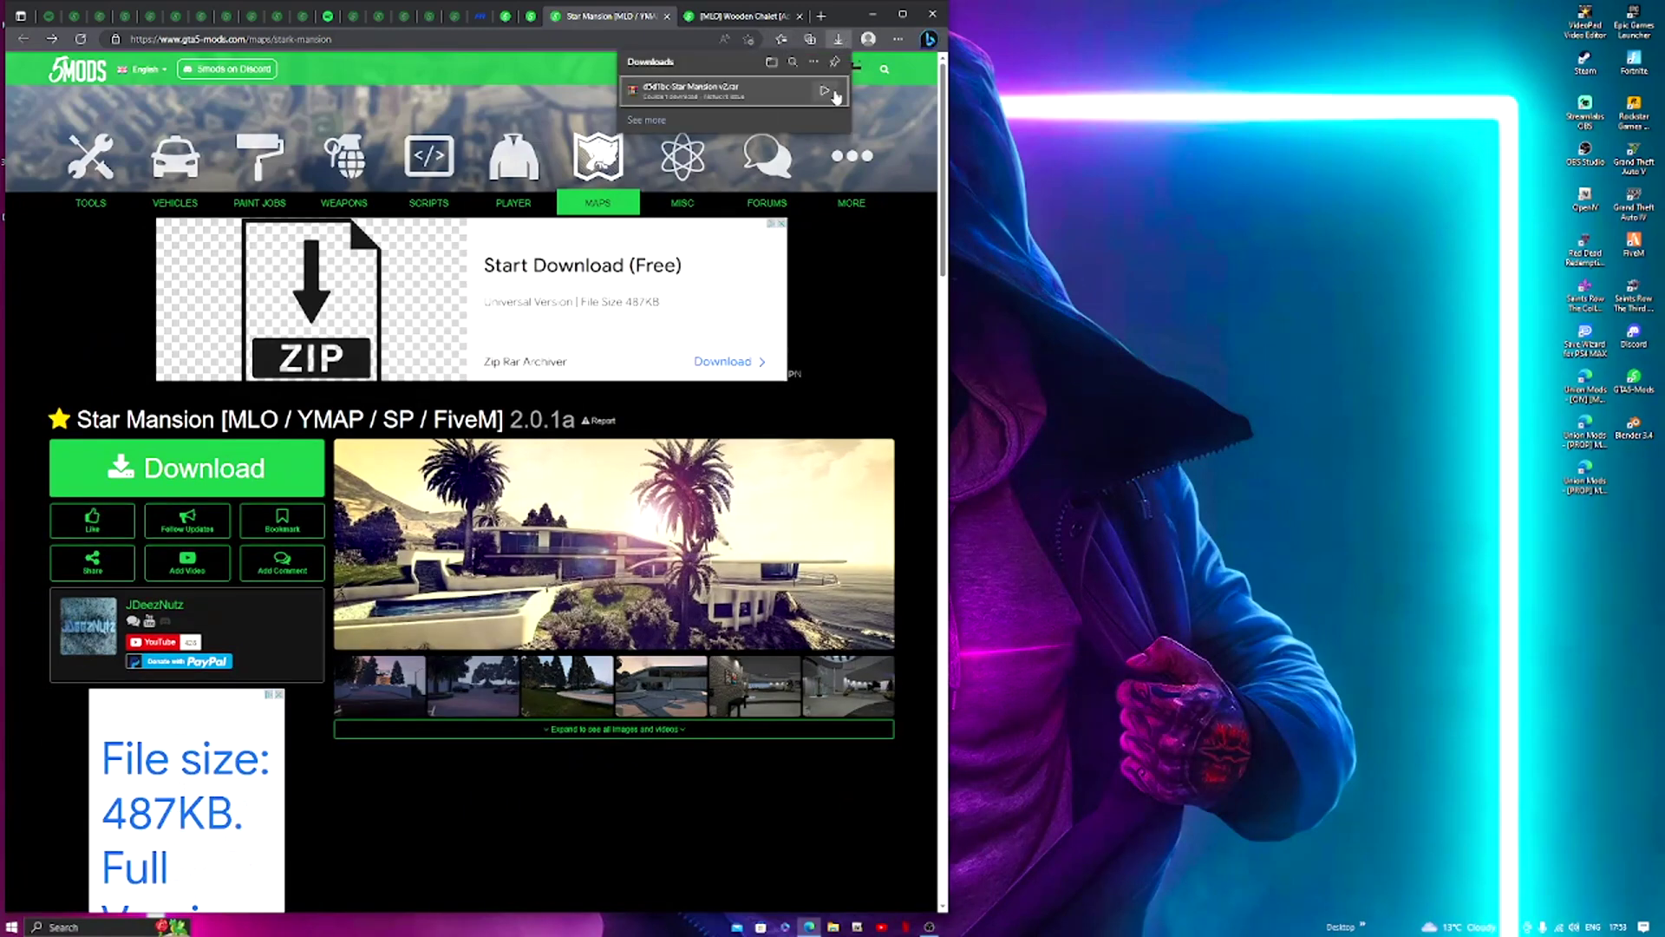
pyautogui.scroll(-9, 614, 576)
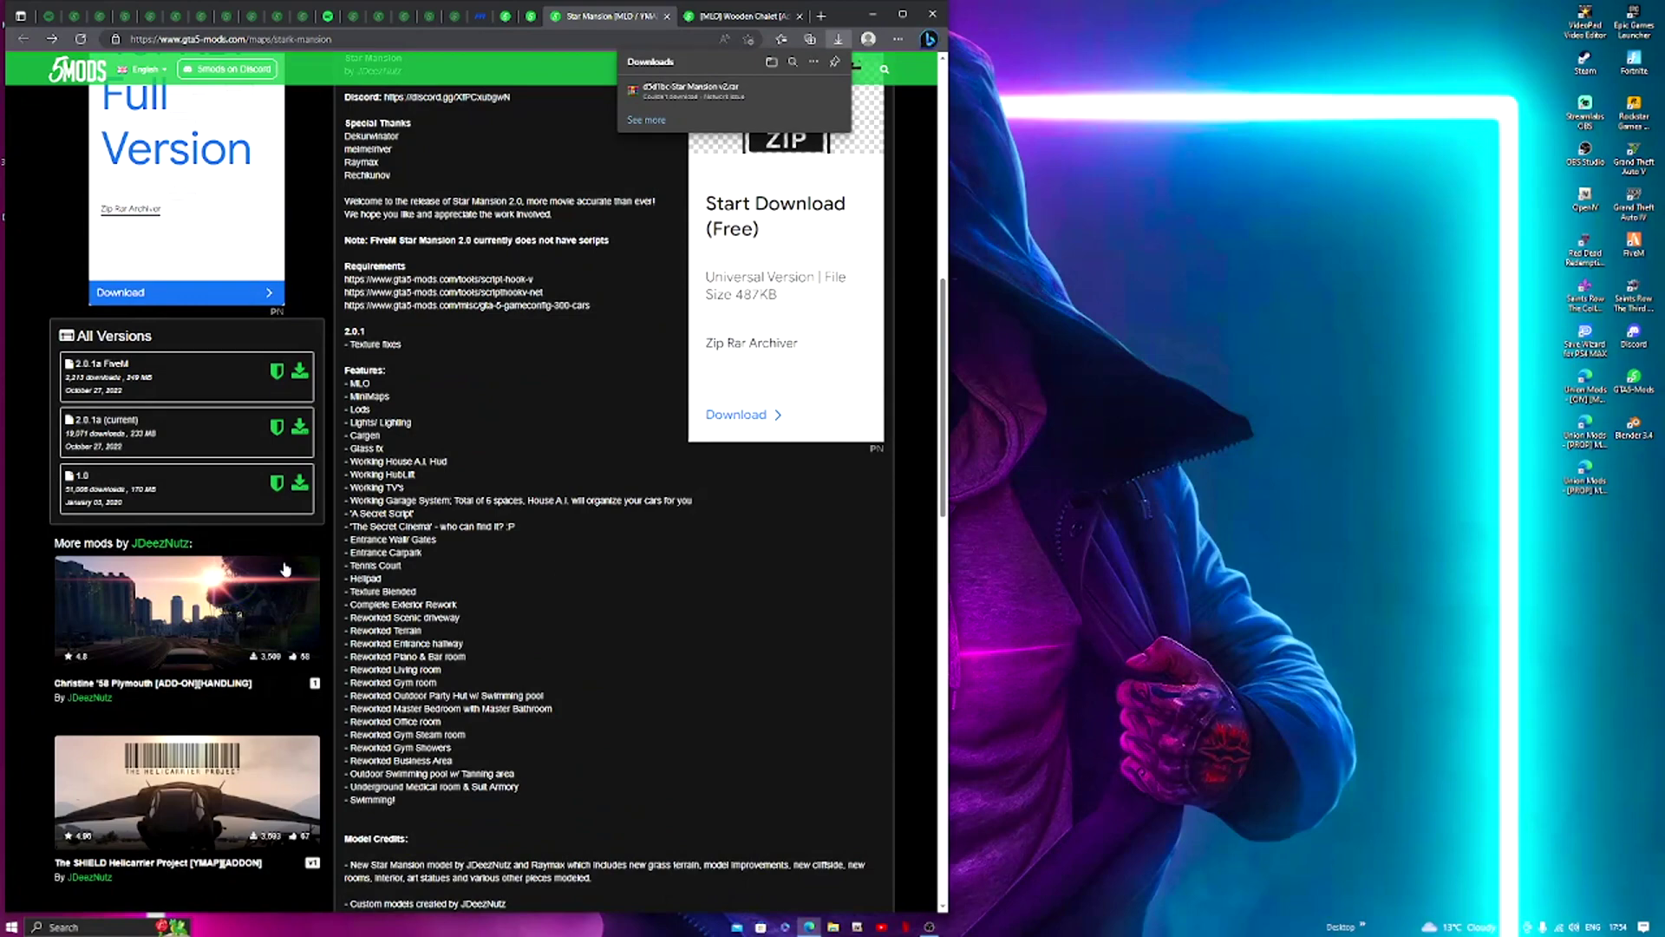
pyautogui.click(834, 93)
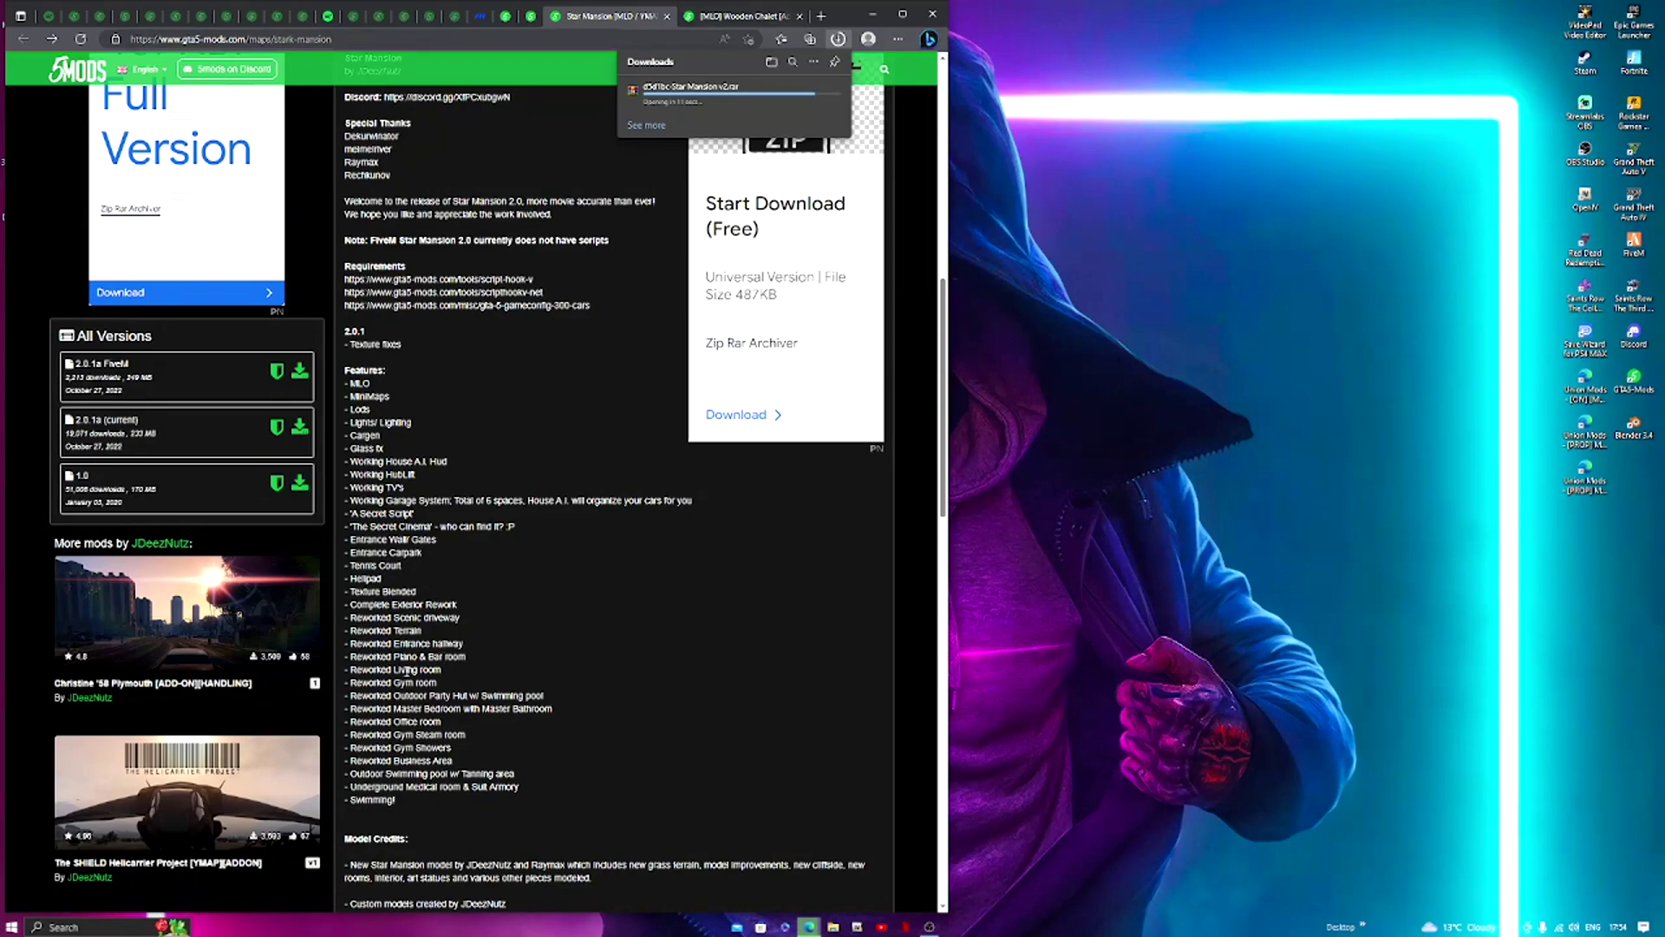
pyautogui.scroll(-1, 409, 682)
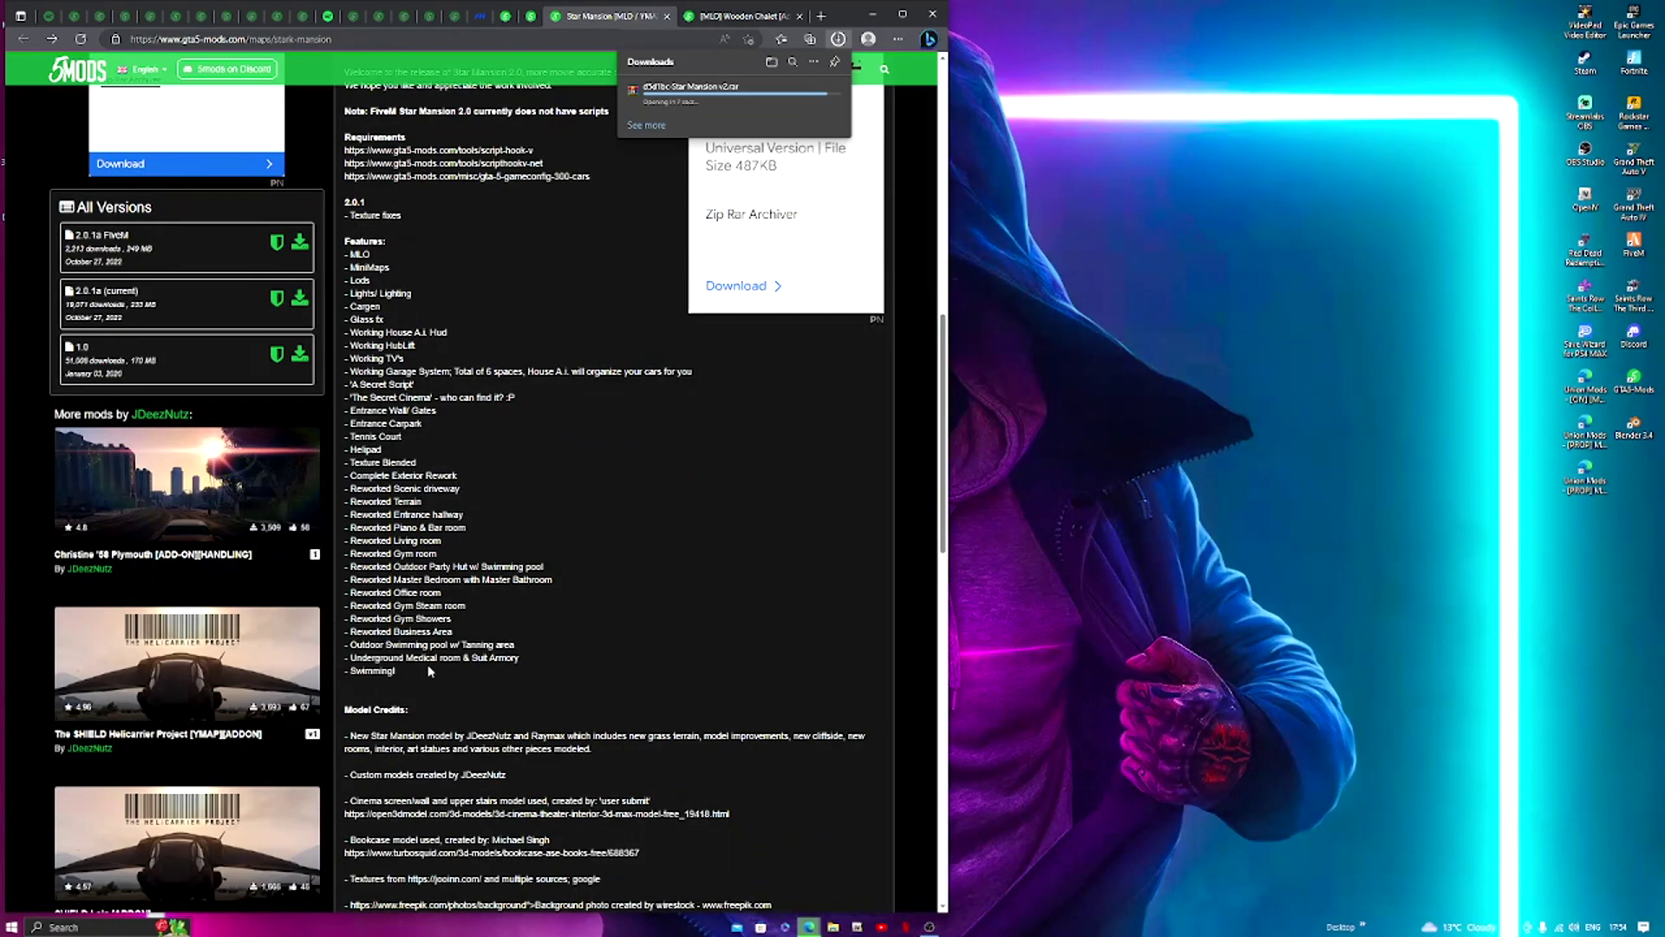
pyautogui.click(821, 94)
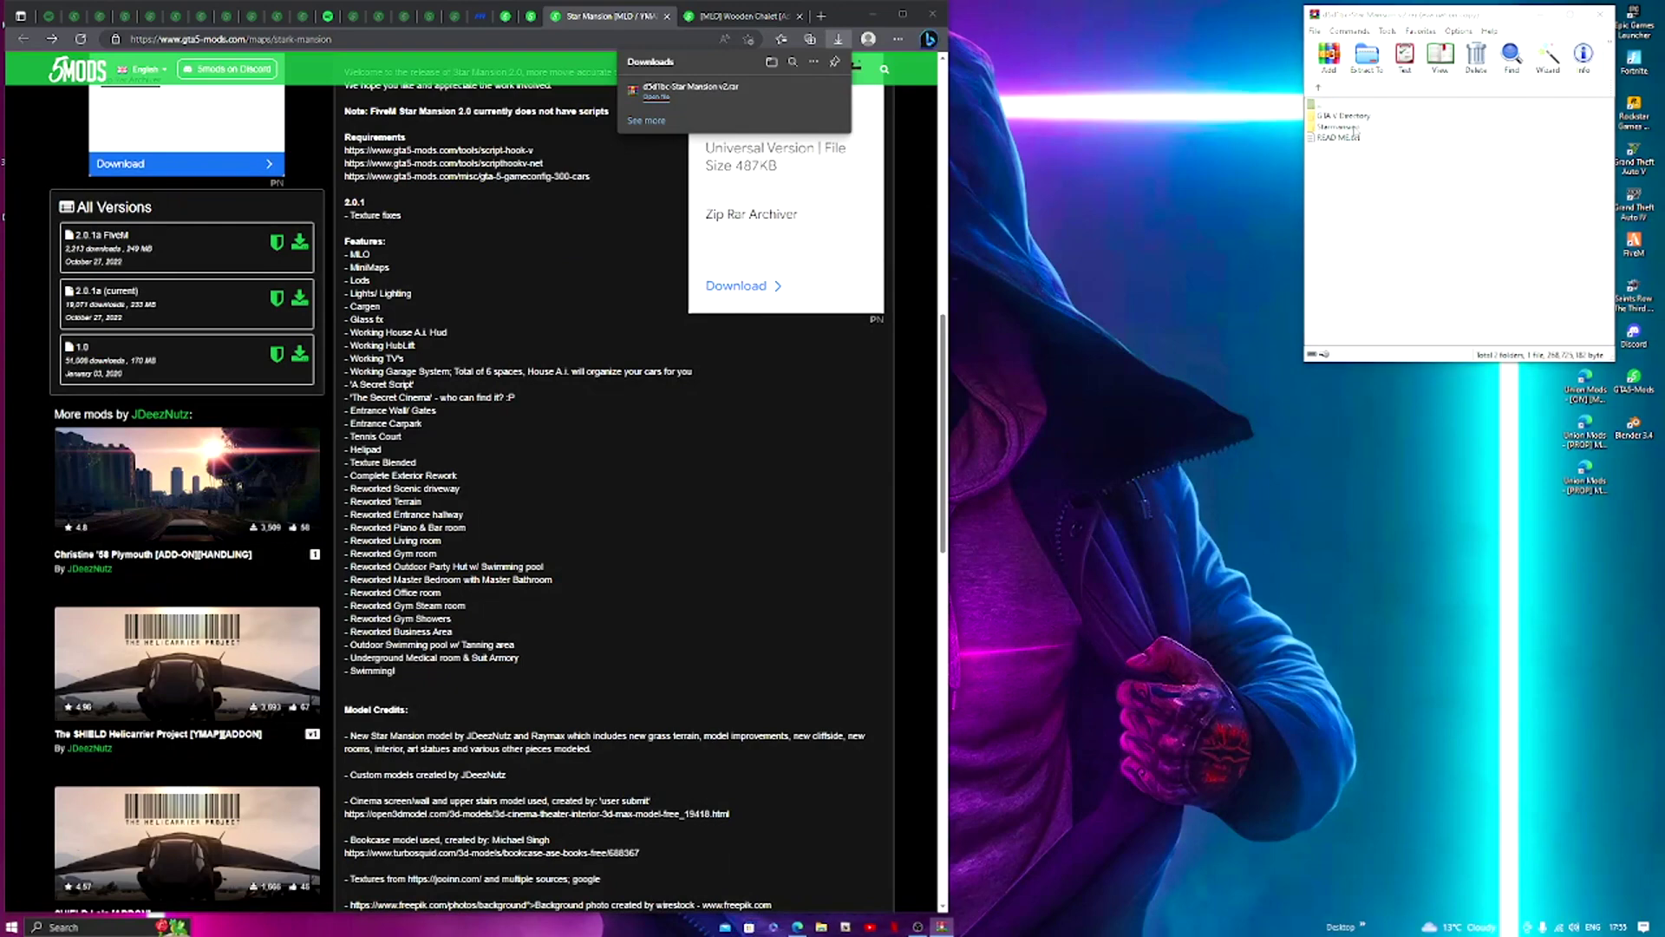
# Dismiss the WinRAR licence reminder, close the mod tab and minimise the browser.
pyautogui.click(1529, 193)
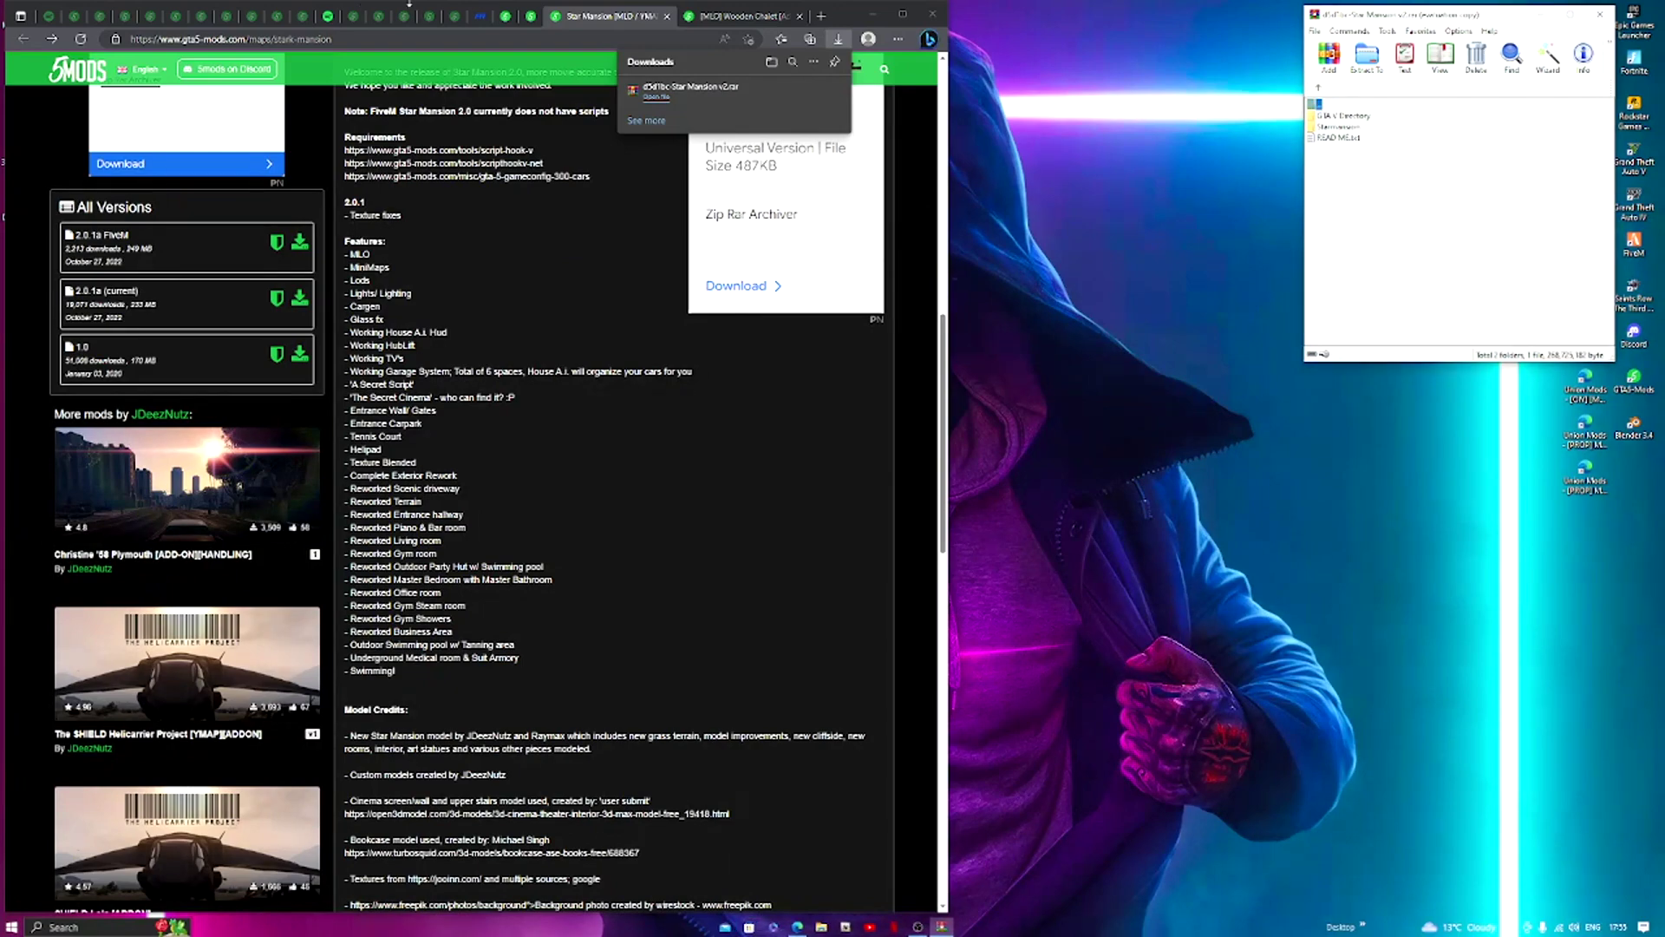
pyautogui.click(667, 17)
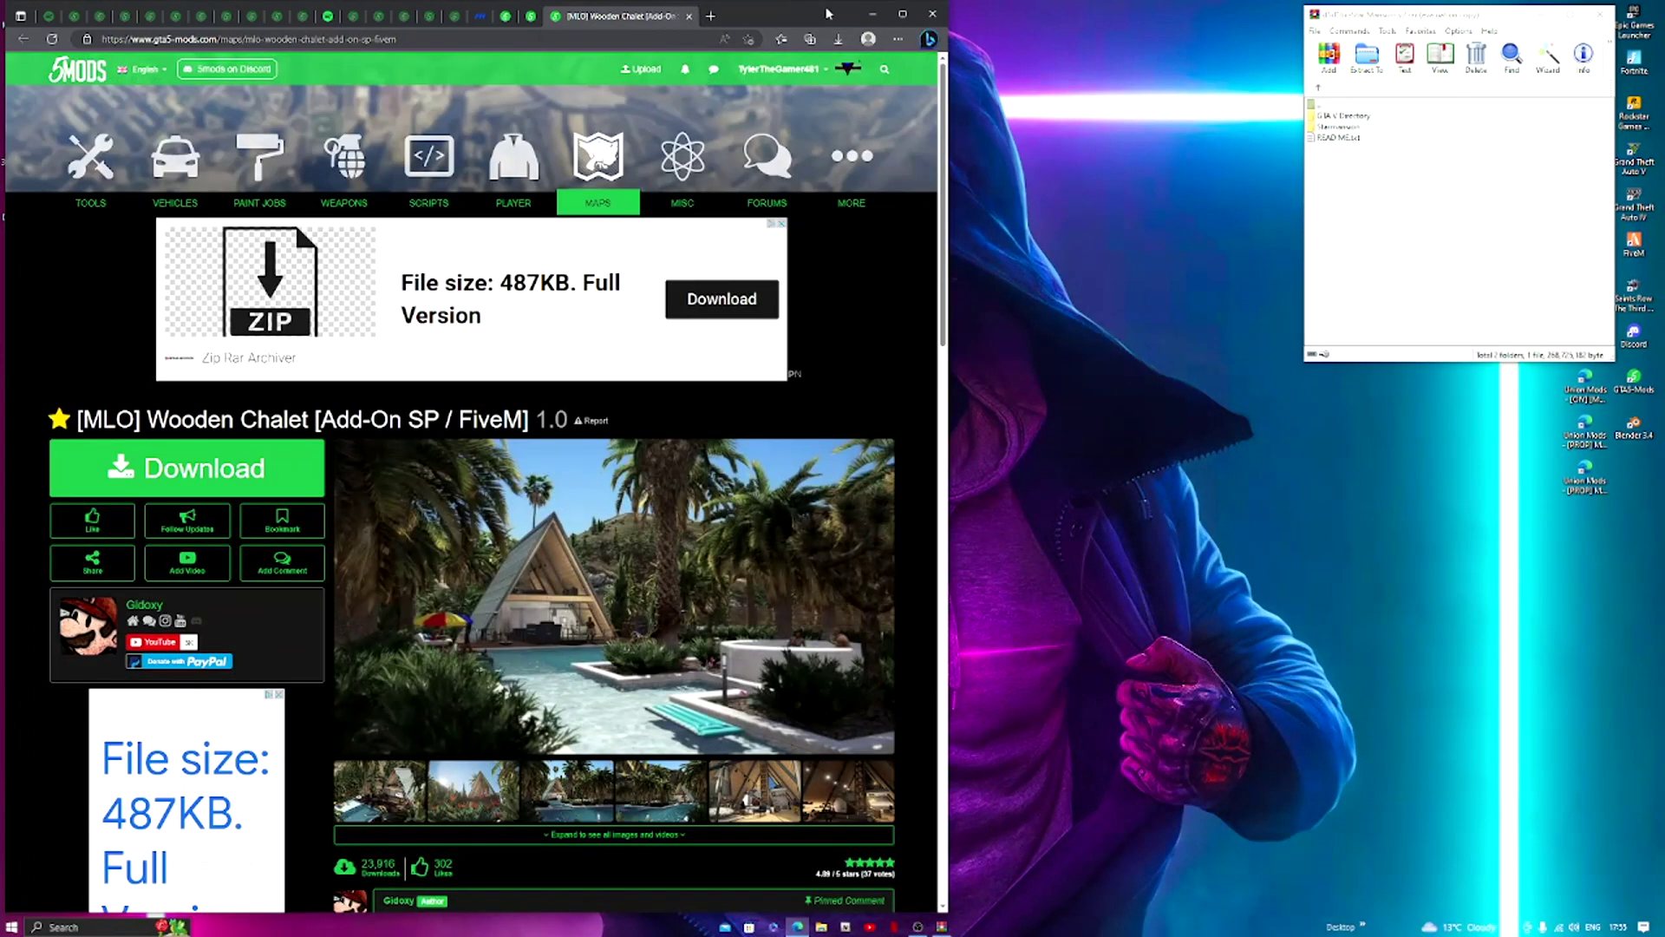
pyautogui.click(873, 13)
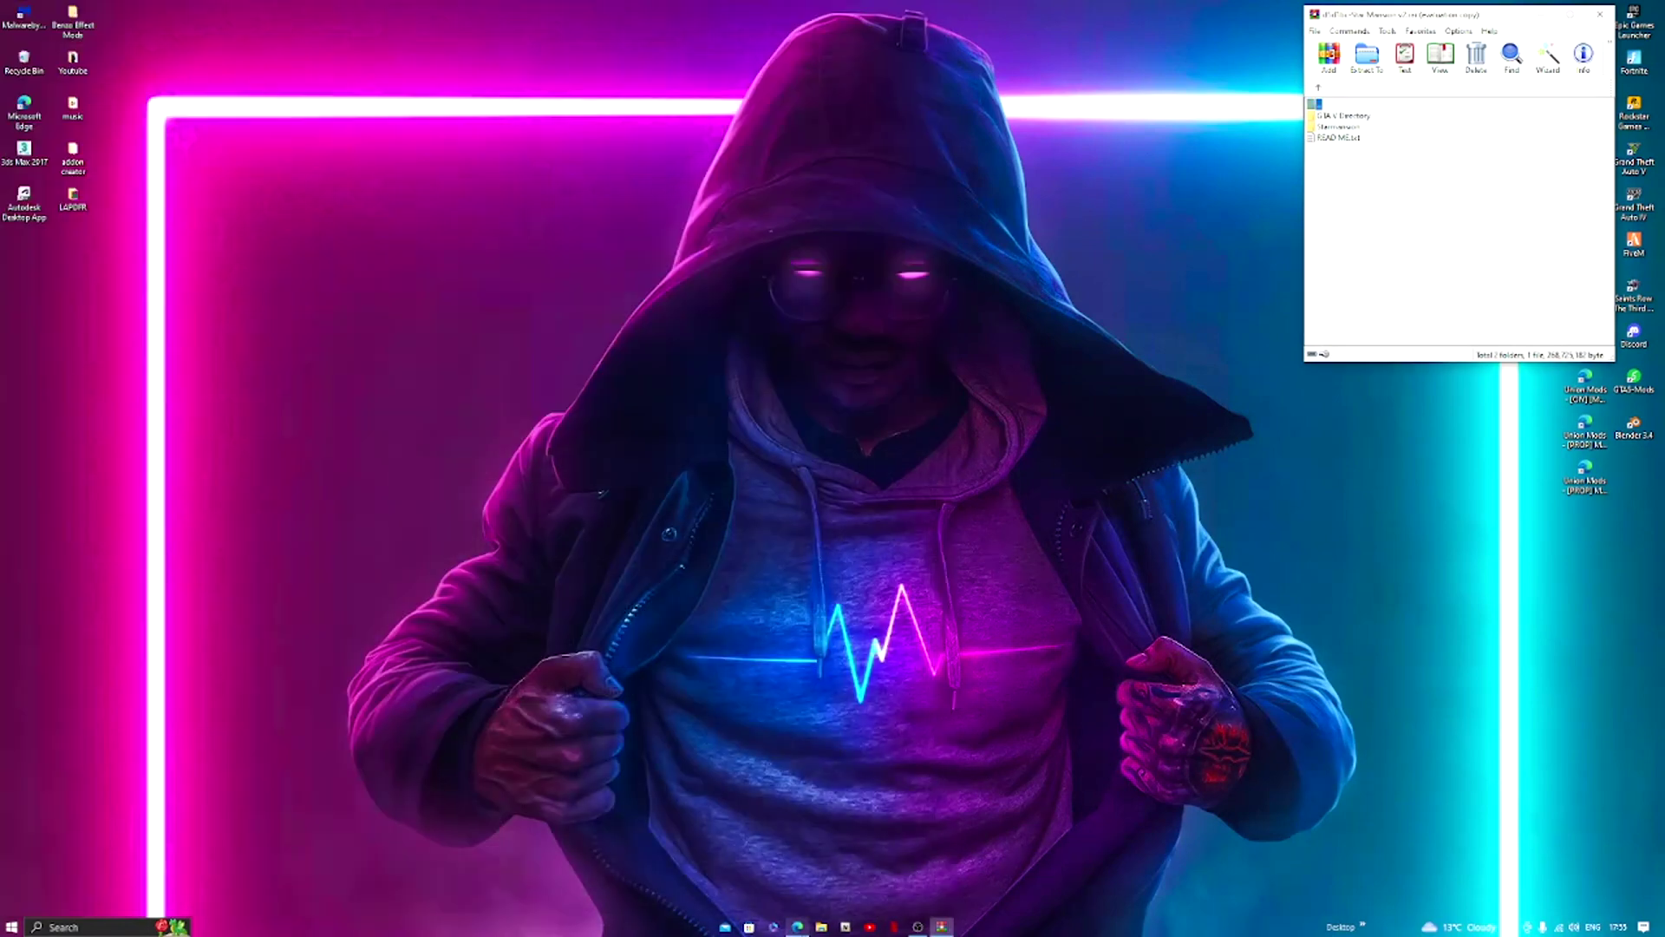
# Open File Explorer on the Grand Theft Auto V folder, with the archive's GTA V Directory open beside it.
pyautogui.click(821, 928)
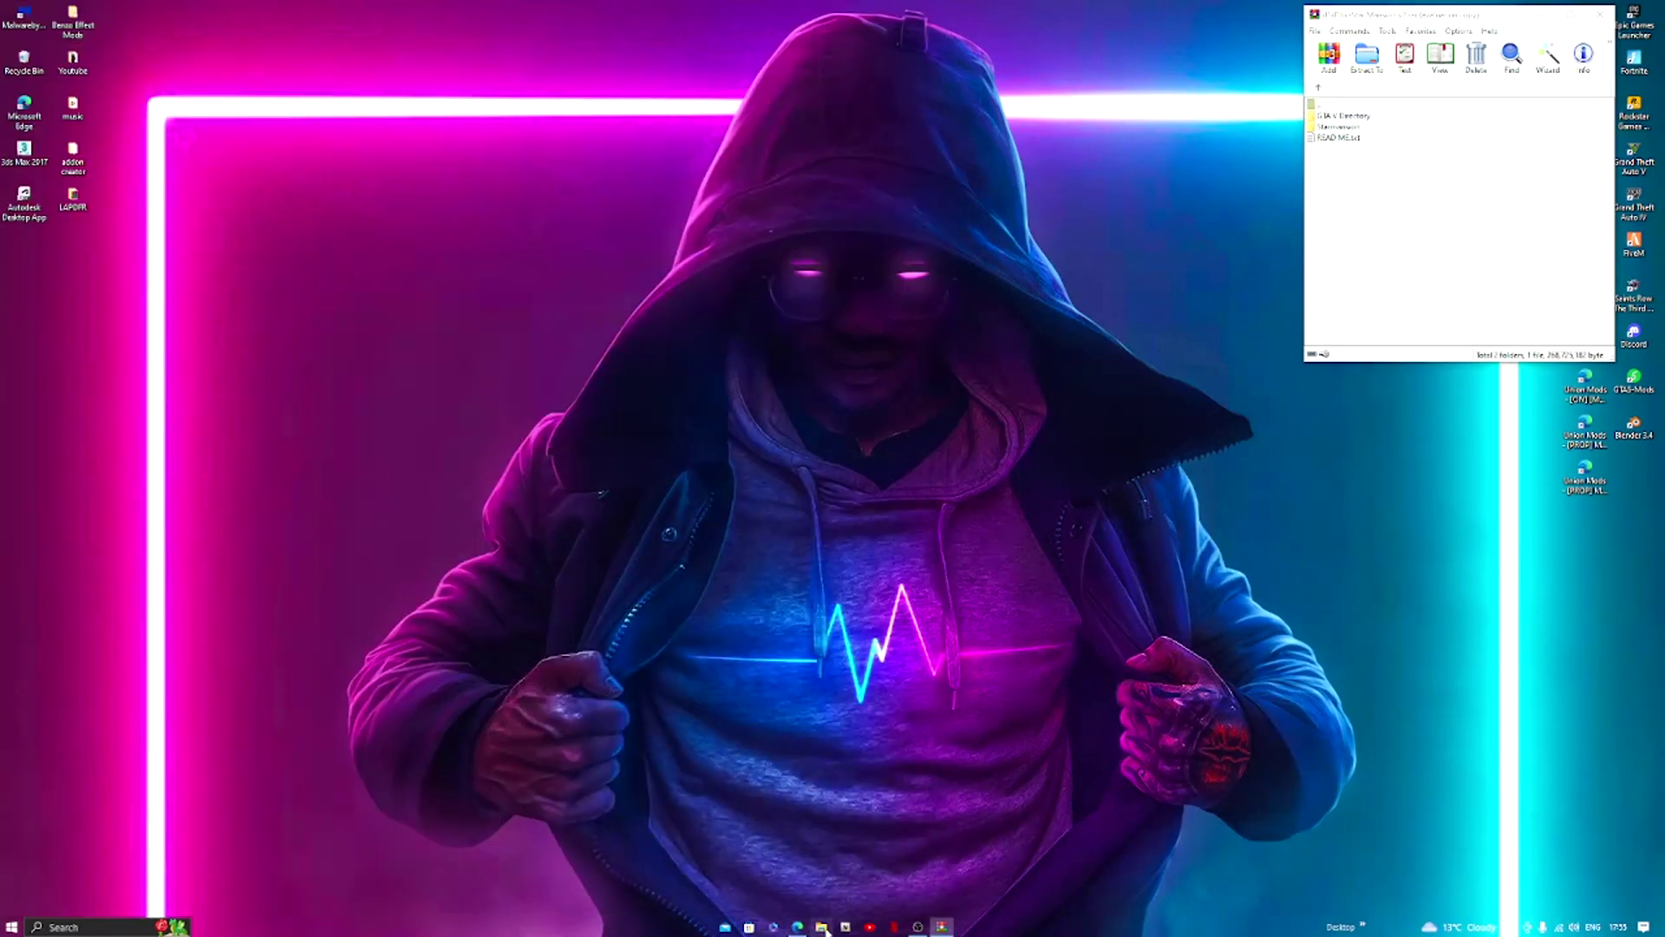
pyautogui.moveTo(1170, 473); pyautogui.dragTo(498, 129)
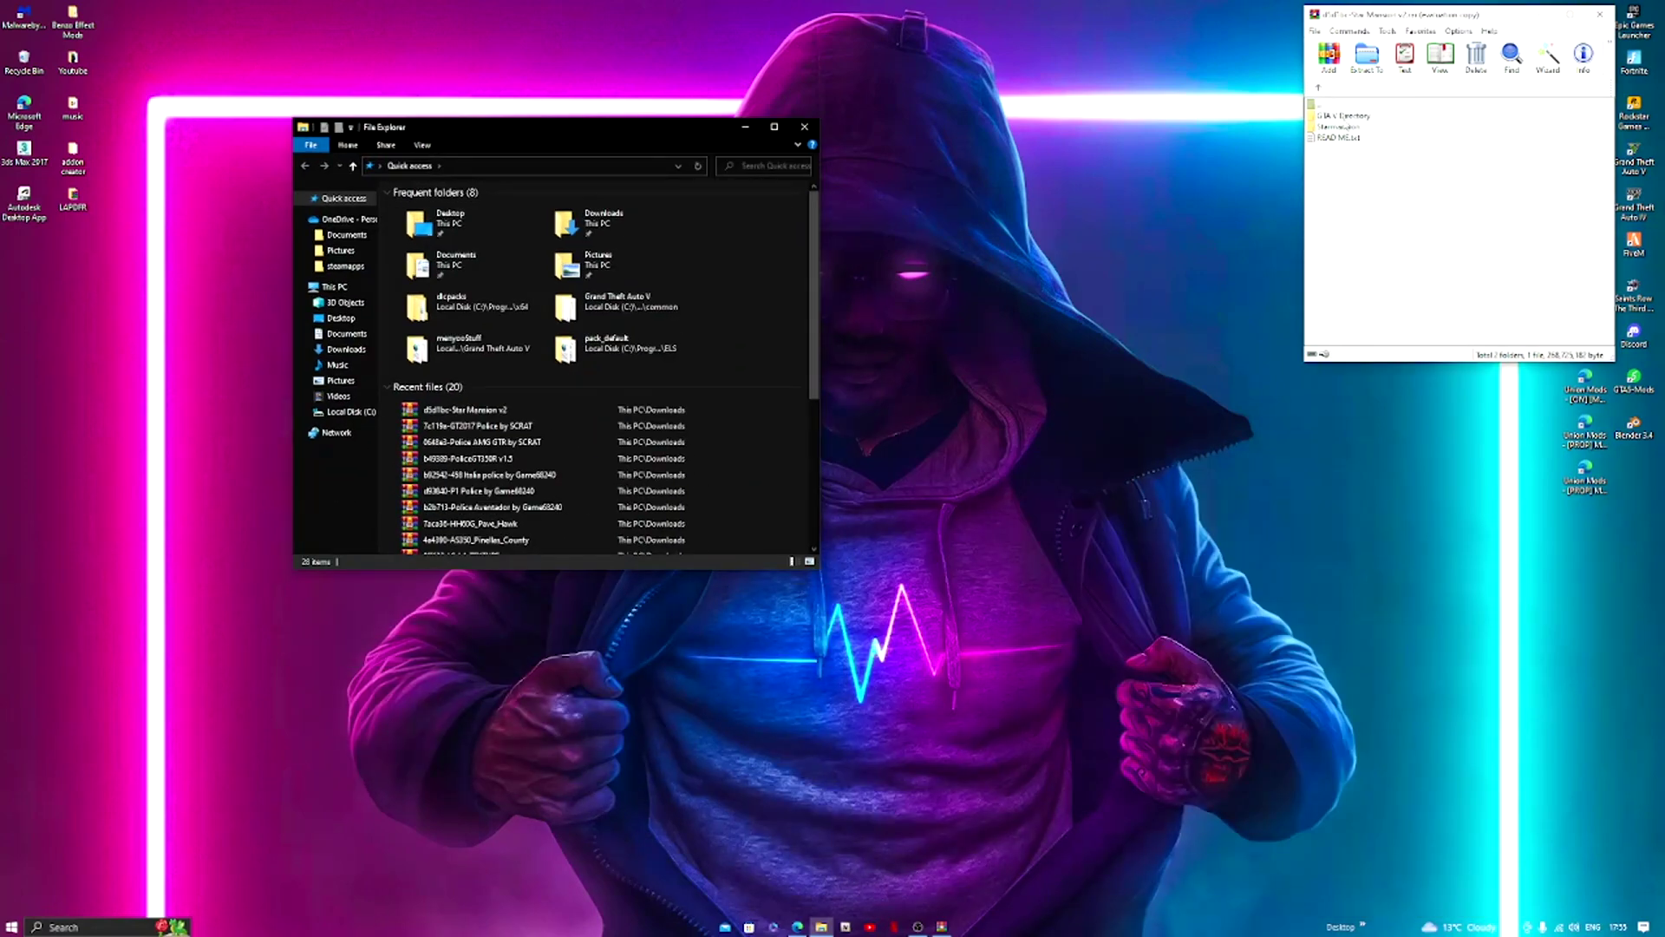
pyautogui.doubleClick(1341, 116)
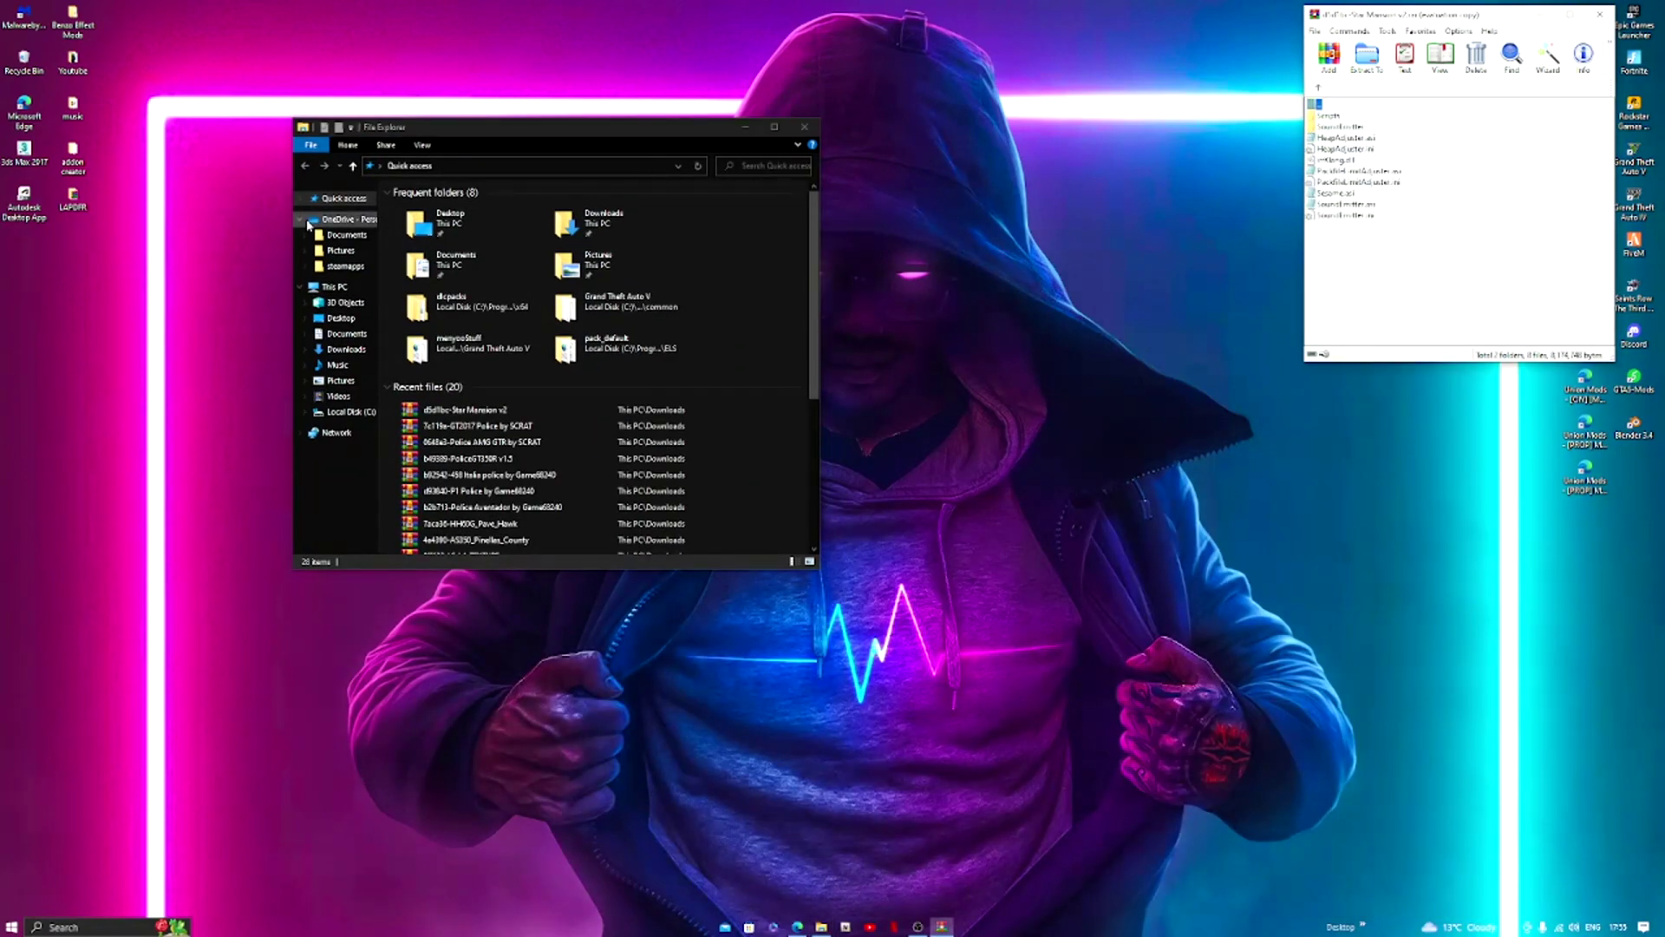
pyautogui.click(640, 310)
pyautogui.doubleClick(640, 310)
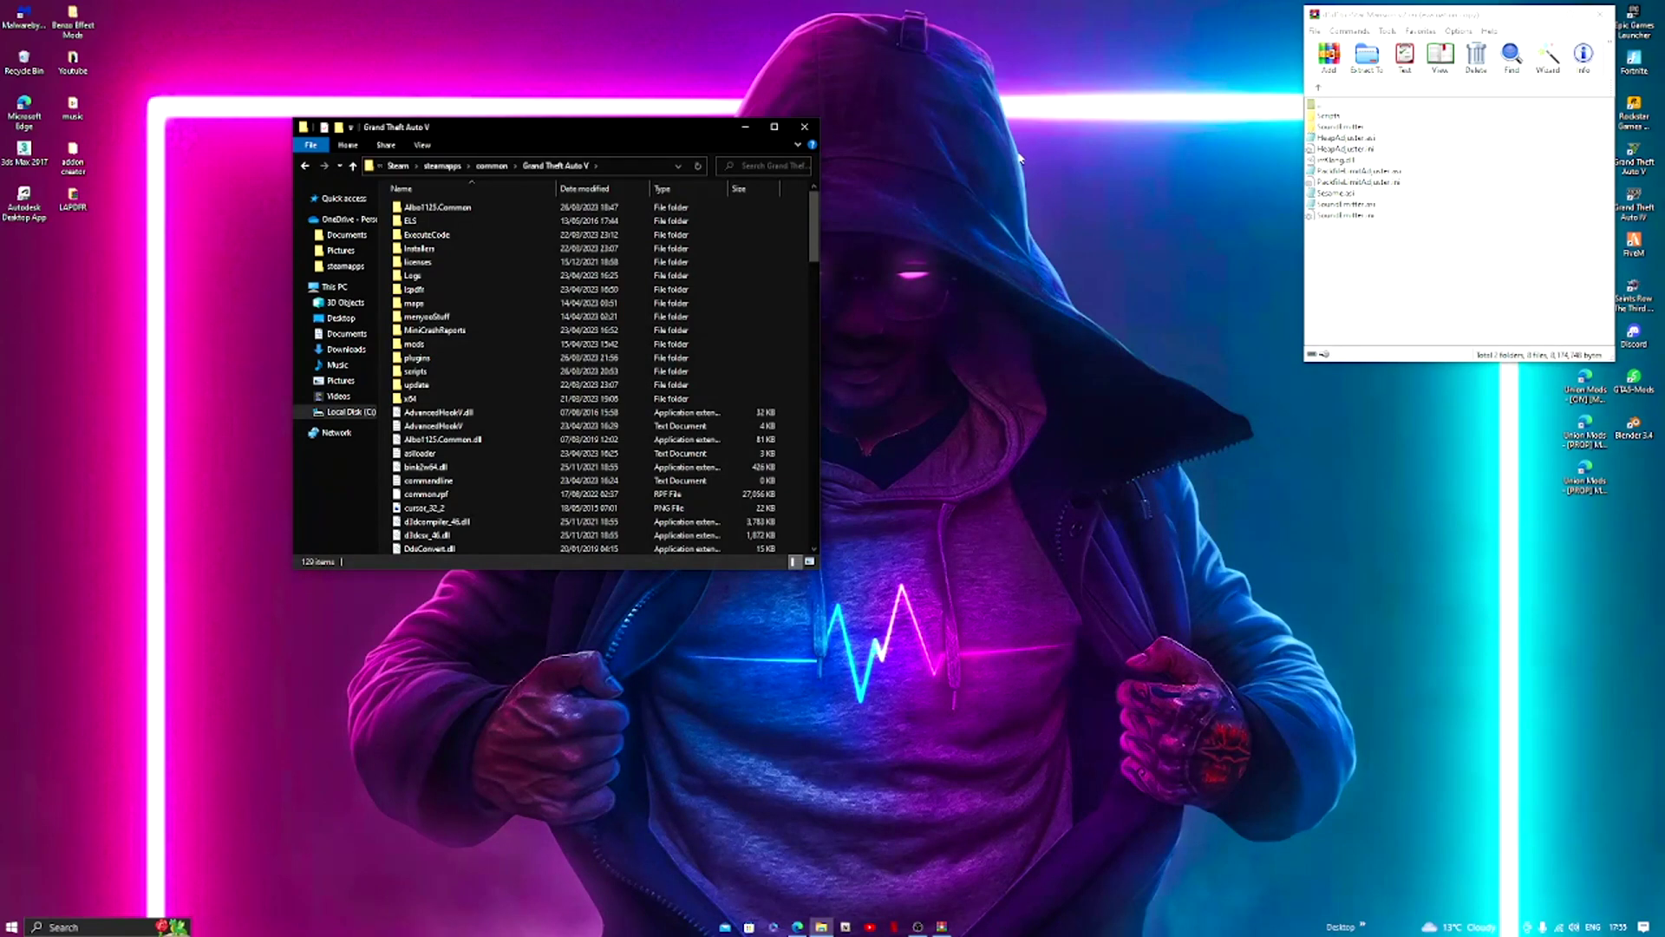
# Copy the loose mod files plus the Scripts and SoundEmitter folders into Grand Theft Auto V.
pyautogui.click(1344, 244)
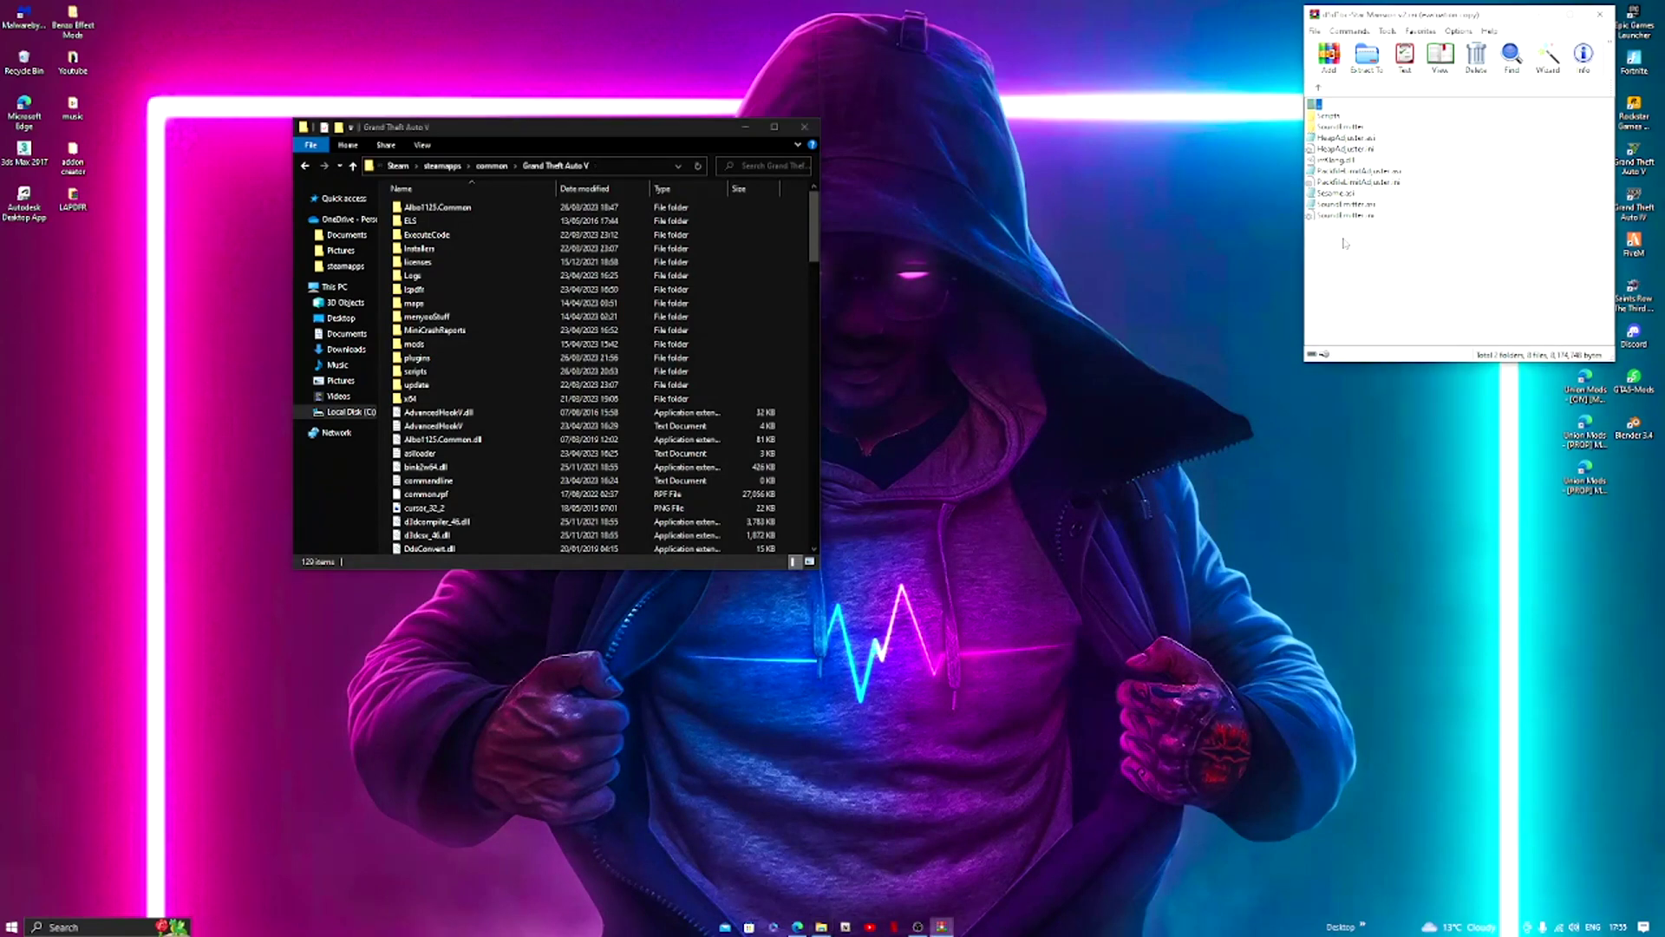
pyautogui.moveTo(1347, 228); pyautogui.dragTo(1366, 199)
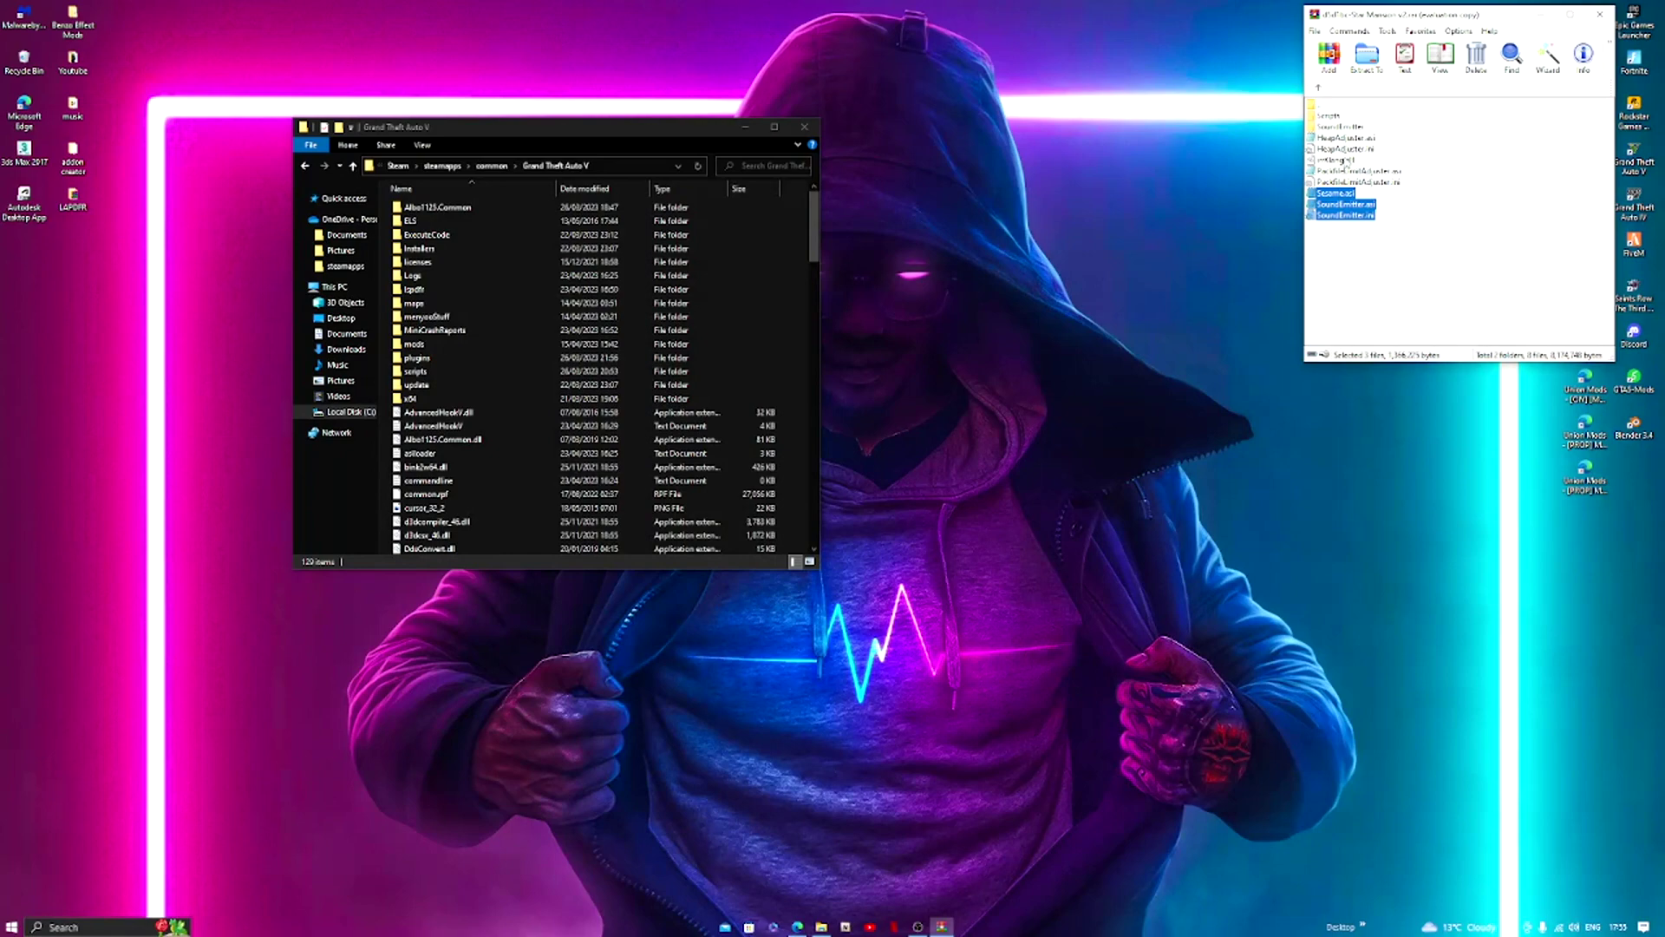
pyautogui.keyDown('ctrl'); pyautogui.click(1342, 127); pyautogui.keyUp('ctrl')
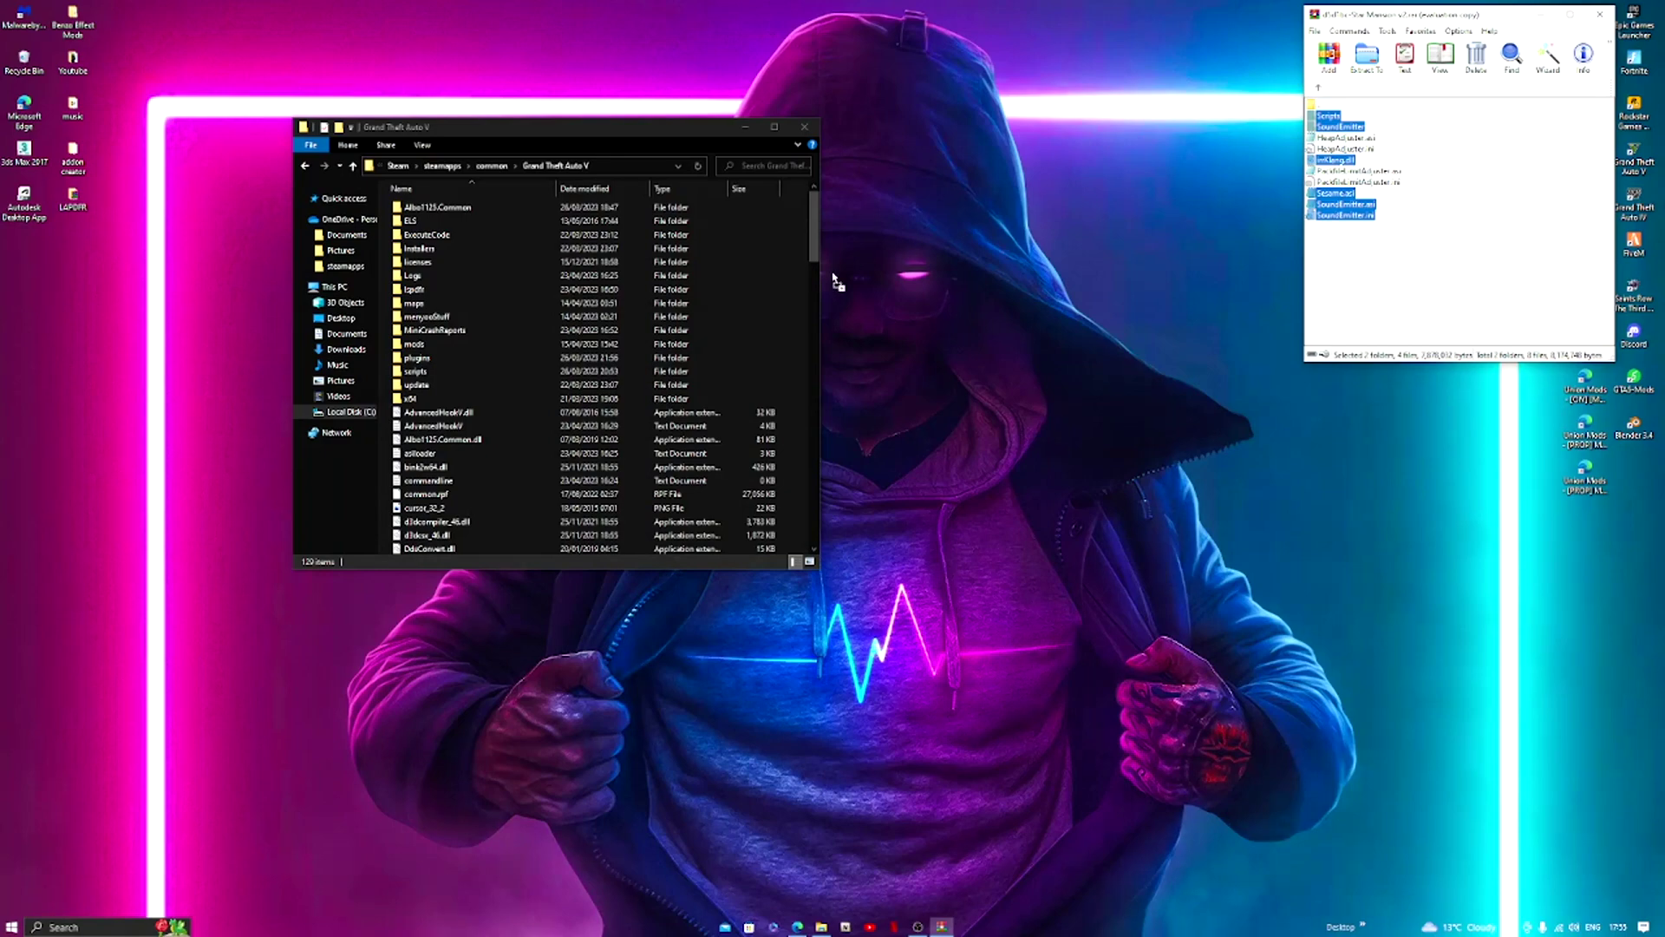
pyautogui.moveTo(812, 299)
pyautogui.mouseDown()
pyautogui.moveTo(763, 324)
pyautogui.moveTo(784, 309)
pyautogui.mouseUp()
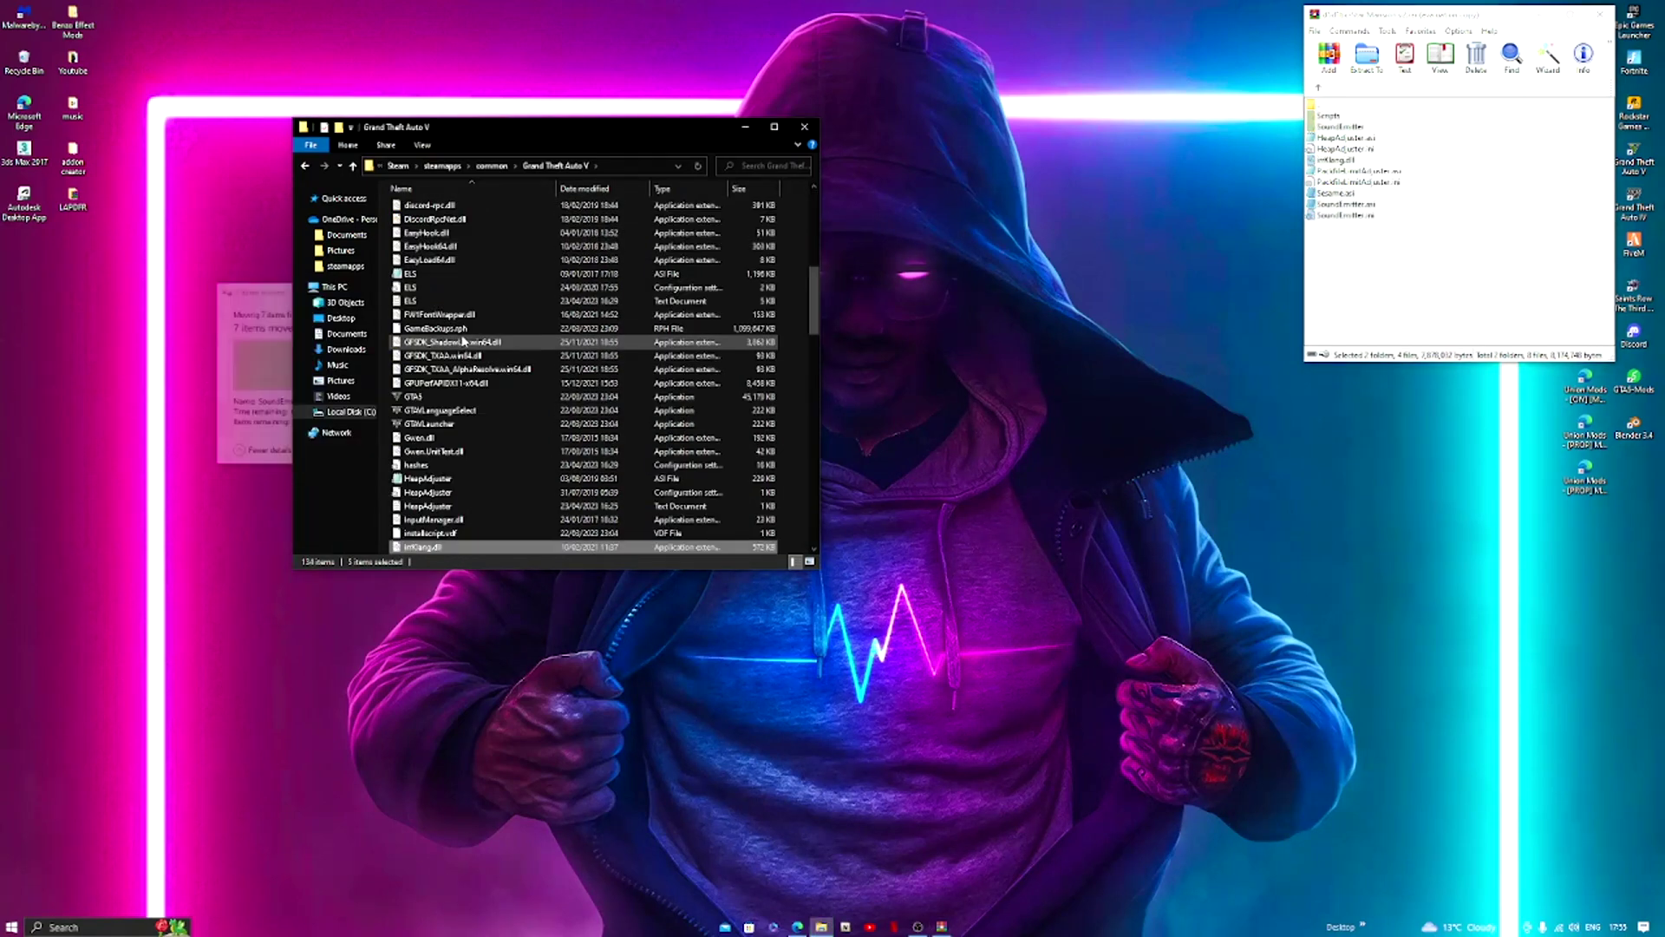
pyautogui.scroll(10, 512, 423)
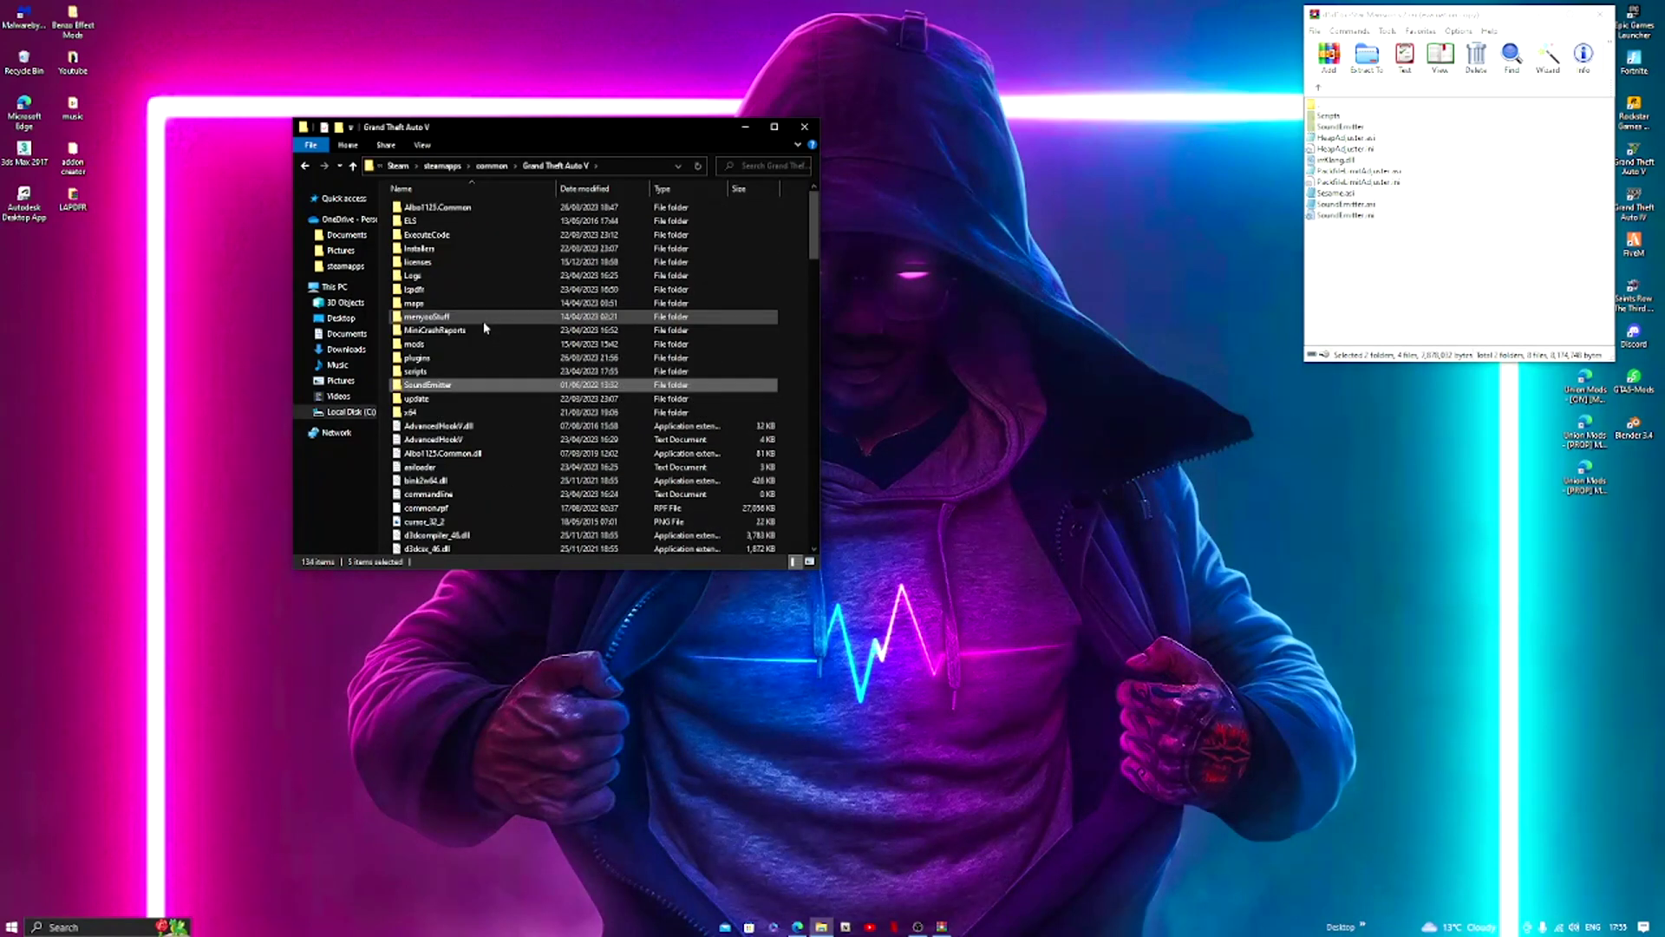
# Check the six vehicle CFG files in scripts > StarMansion > Garage > 225514697.
pyautogui.doubleClick(460, 372)
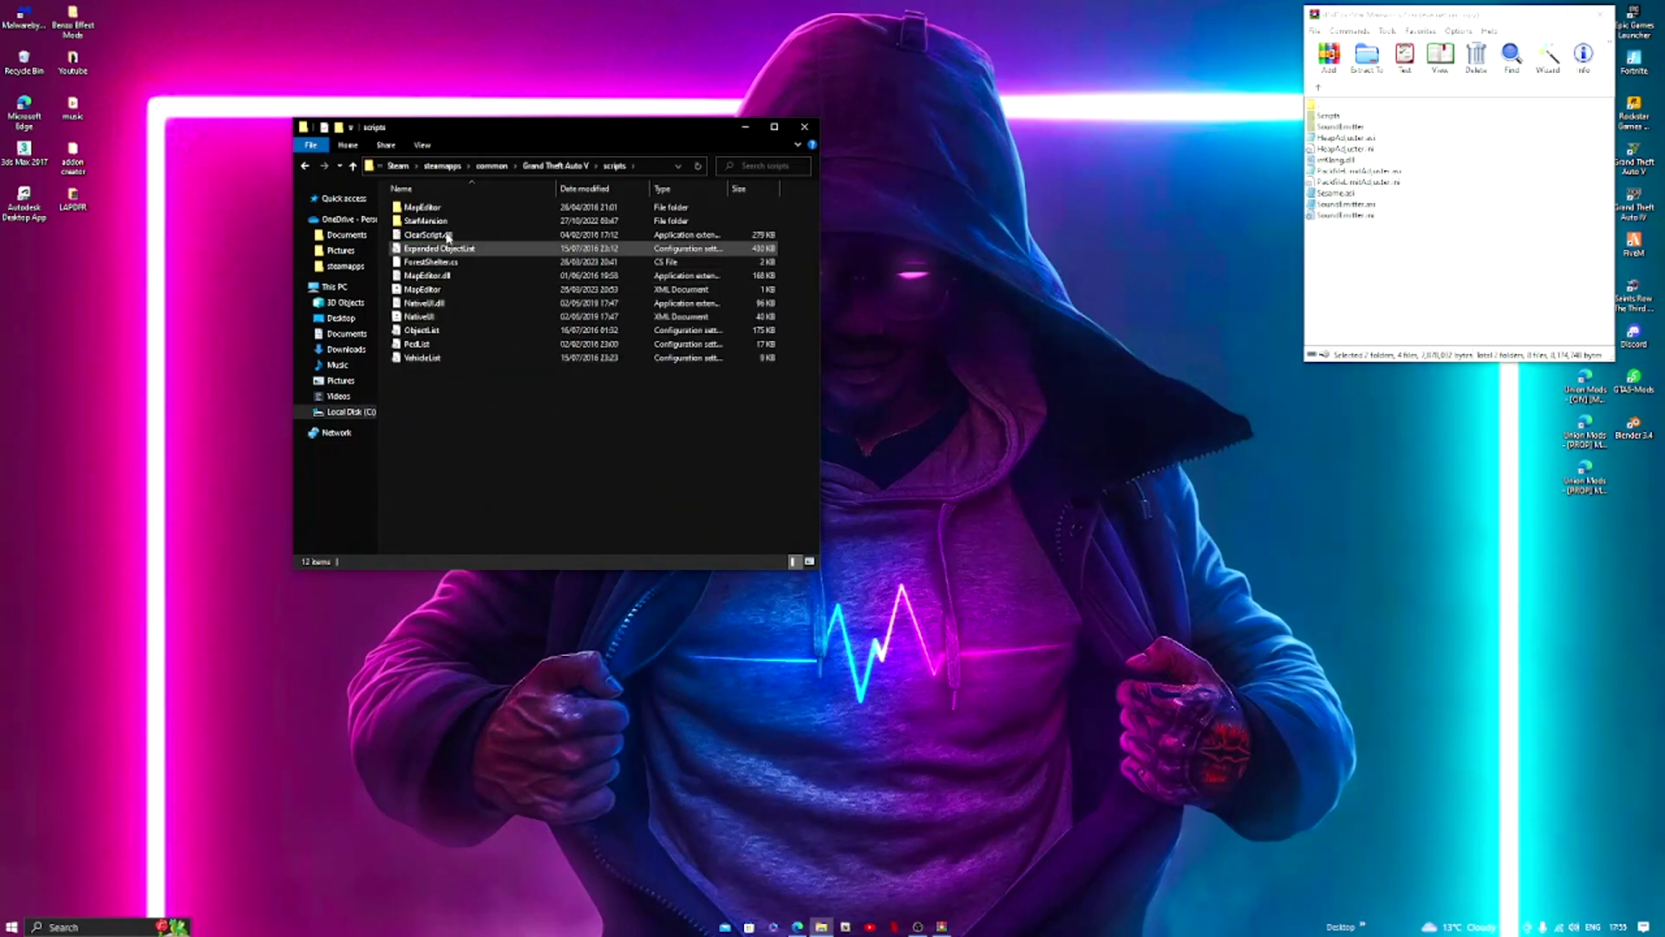
pyautogui.doubleClick(461, 220)
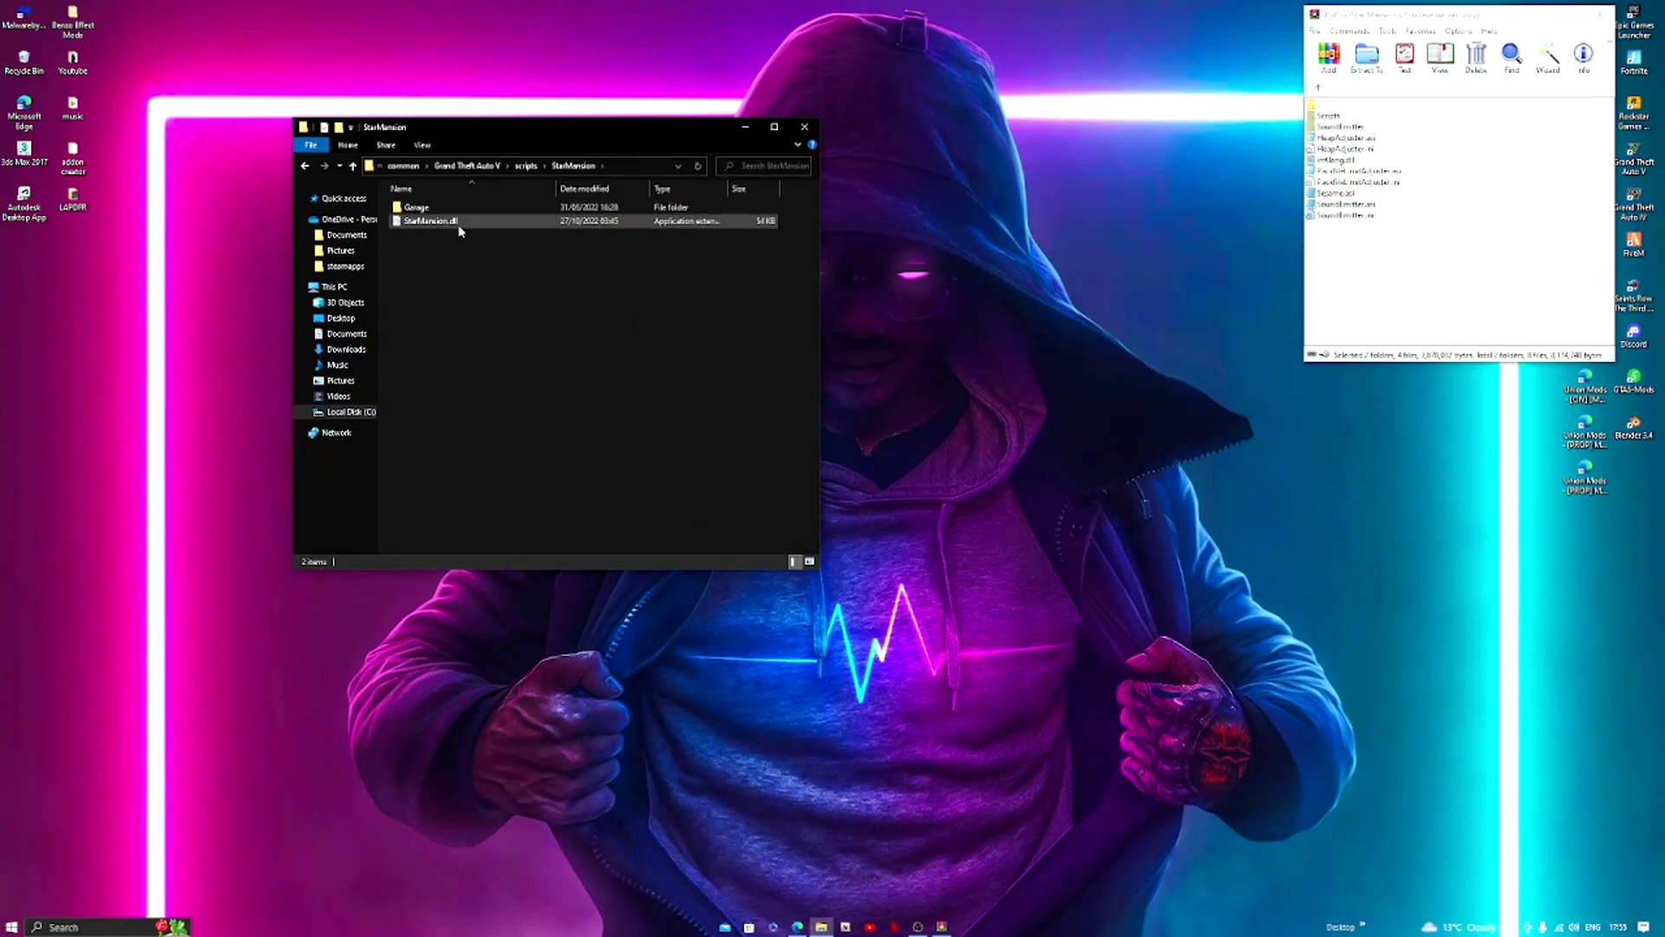
pyautogui.doubleClick(425, 208)
pyautogui.doubleClick(434, 208)
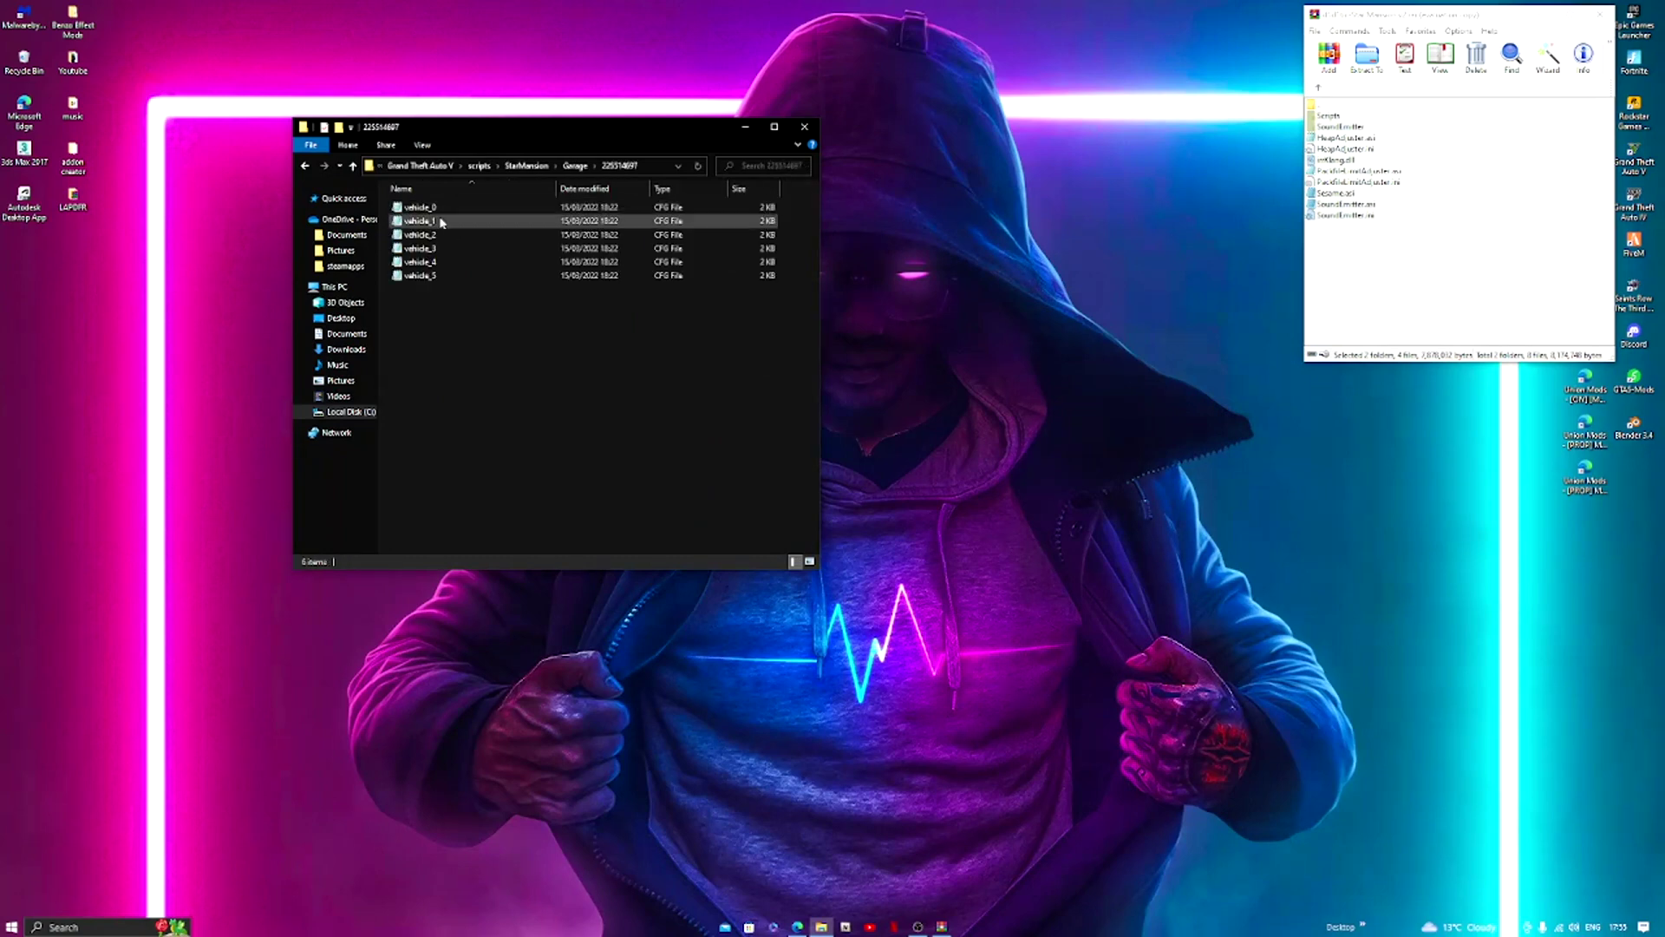
pyautogui.moveTo(454, 337); pyautogui.dragTo(467, 207)
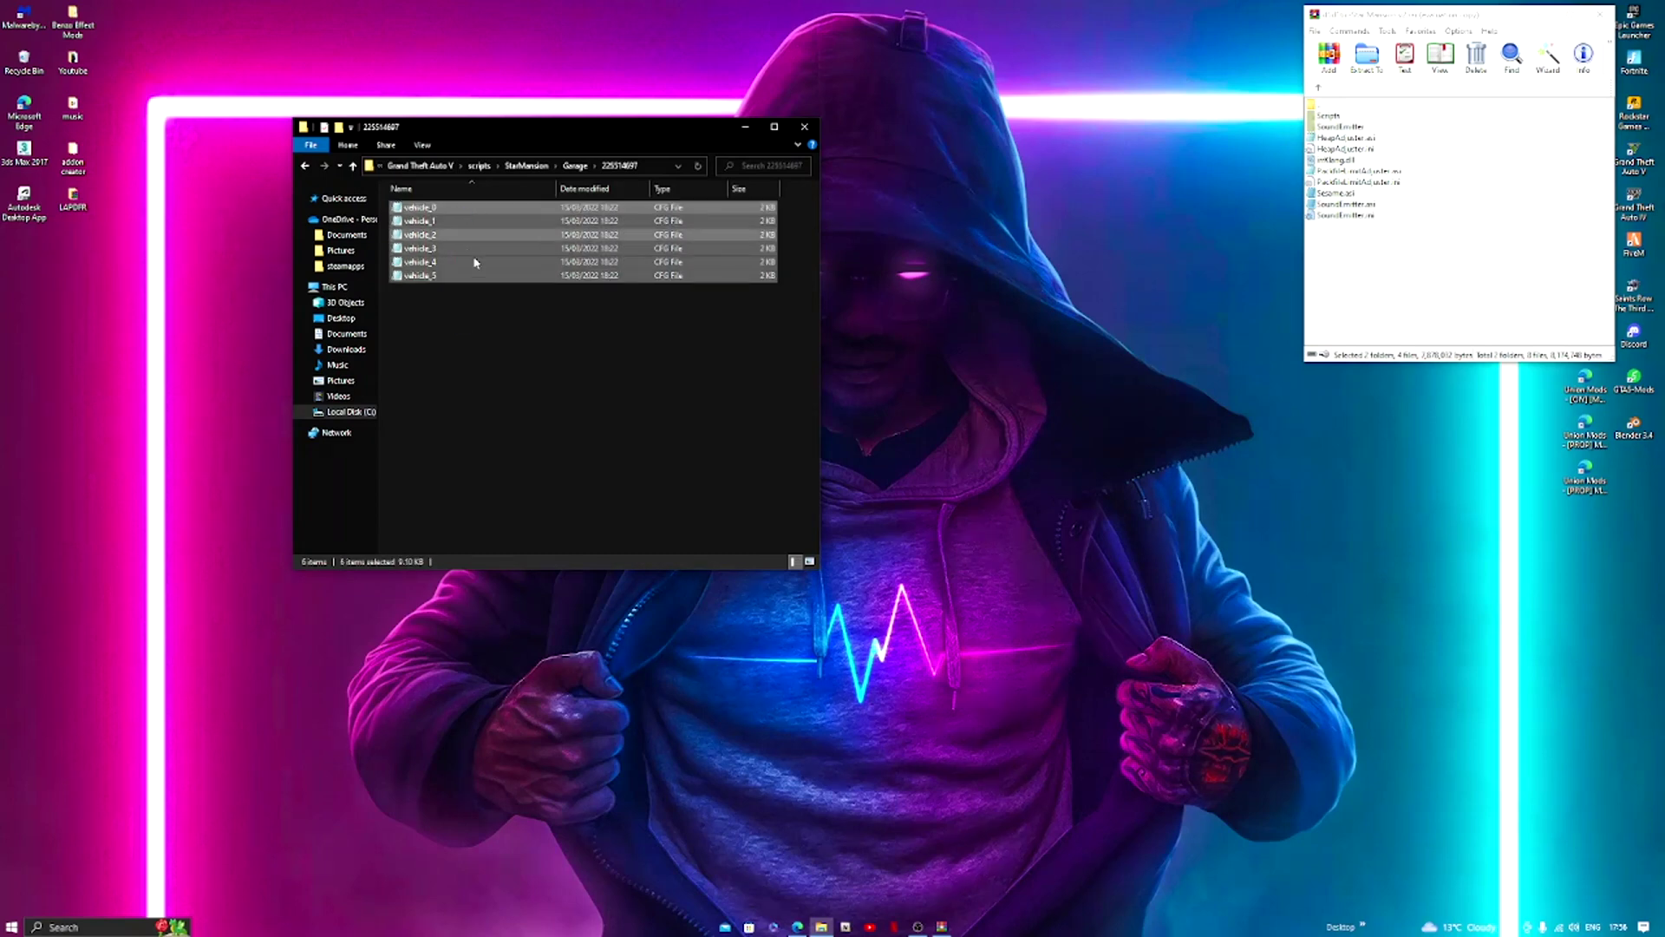
pyautogui.click(465, 357)
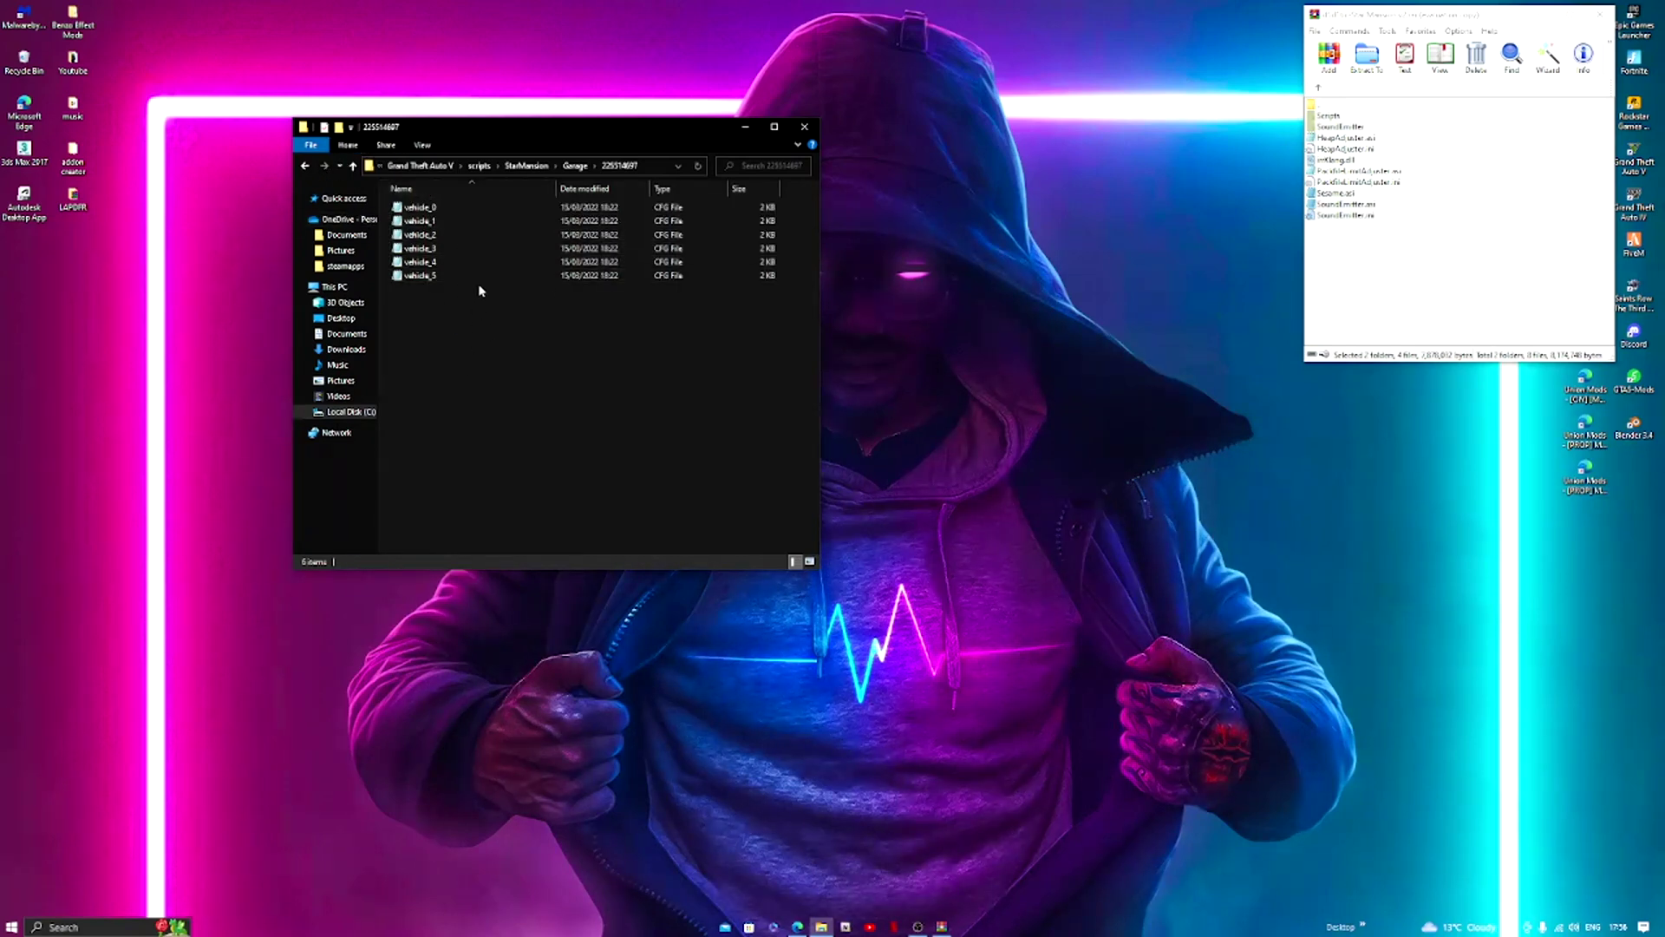
pyautogui.click(442, 208)
pyautogui.click(457, 323)
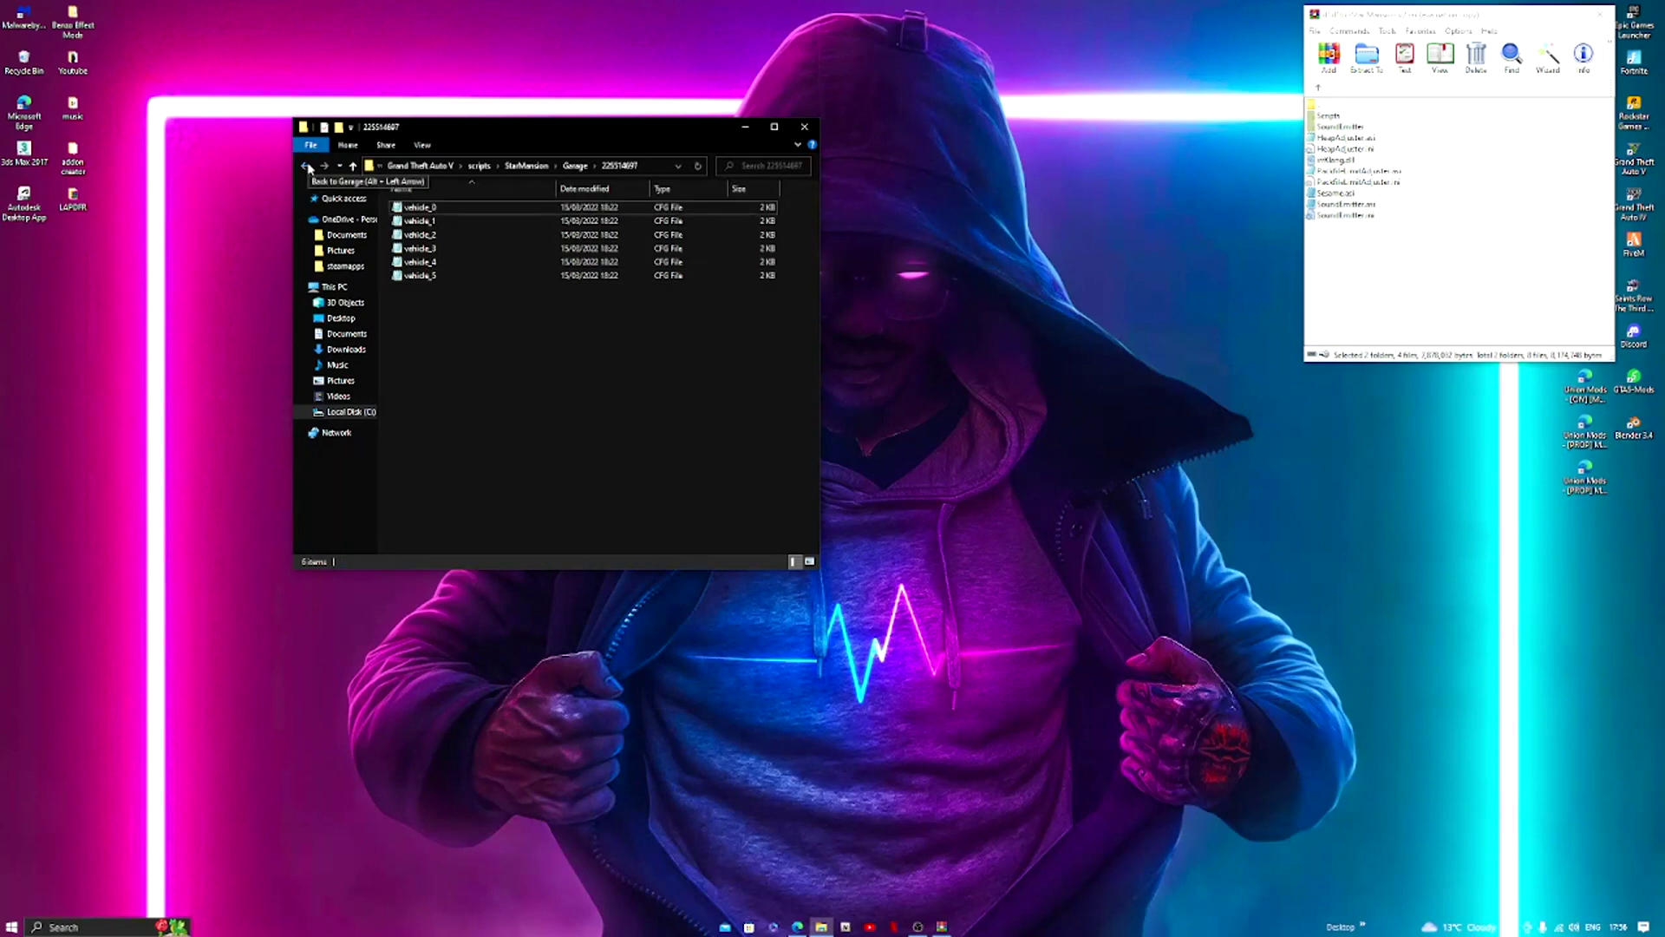
# Return to the Grand Theft Auto V folder, minimise Explorer and launch OpenIV.
pyautogui.click(307, 167)
pyautogui.click(306, 166)
pyautogui.click(305, 167)
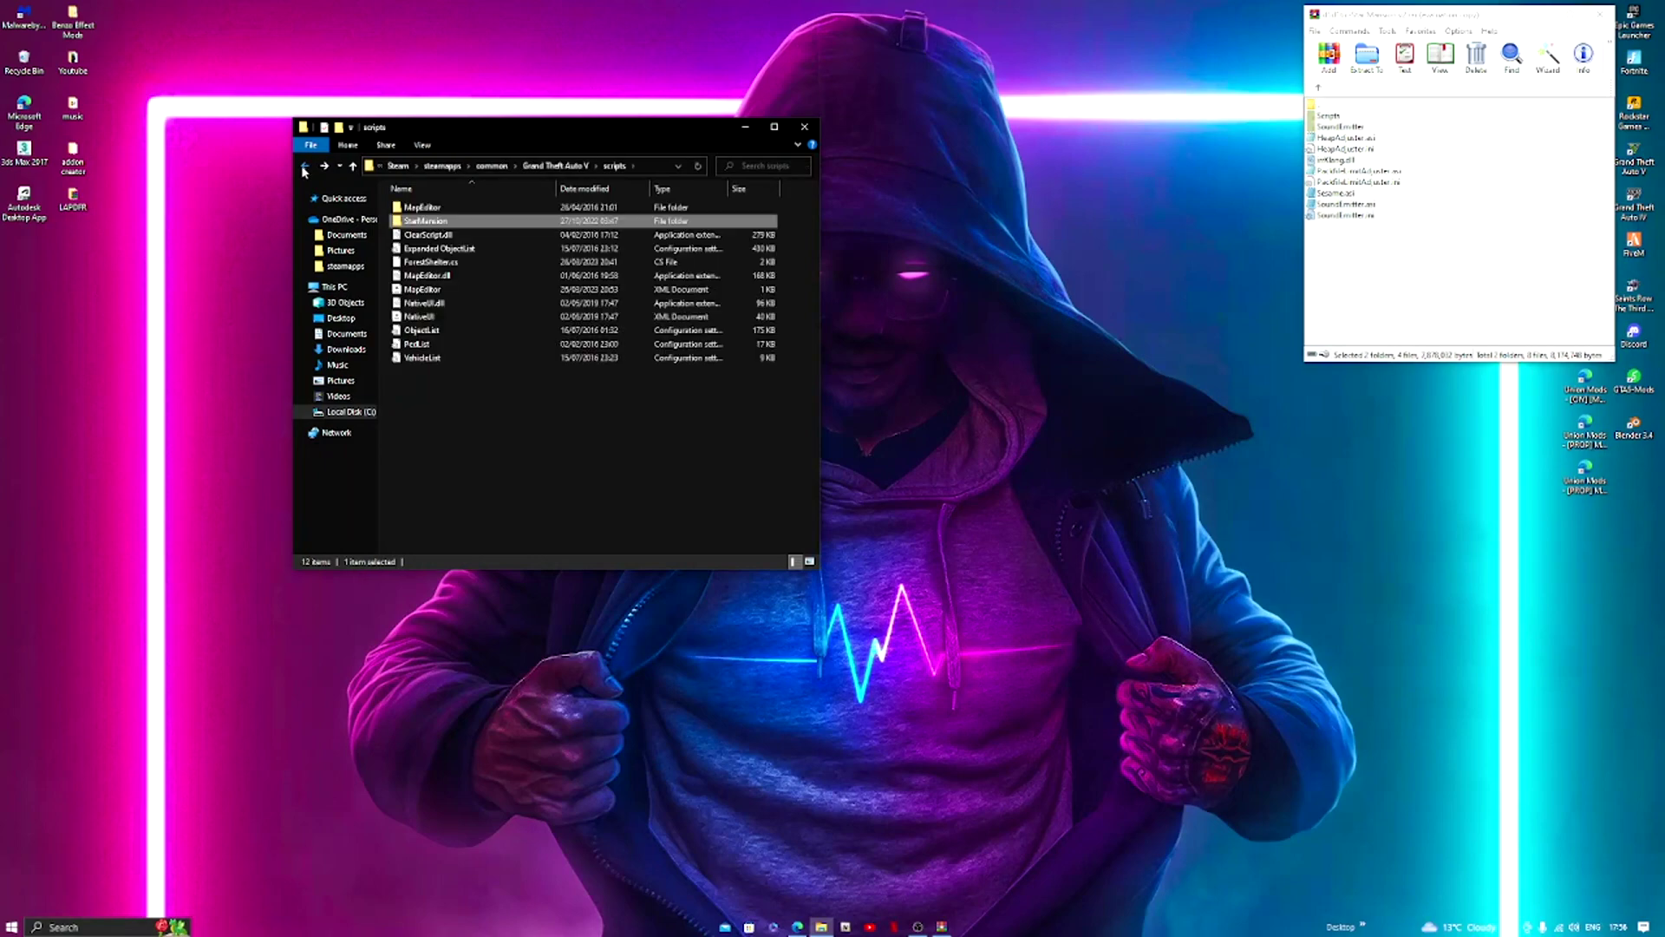
pyautogui.click(306, 167)
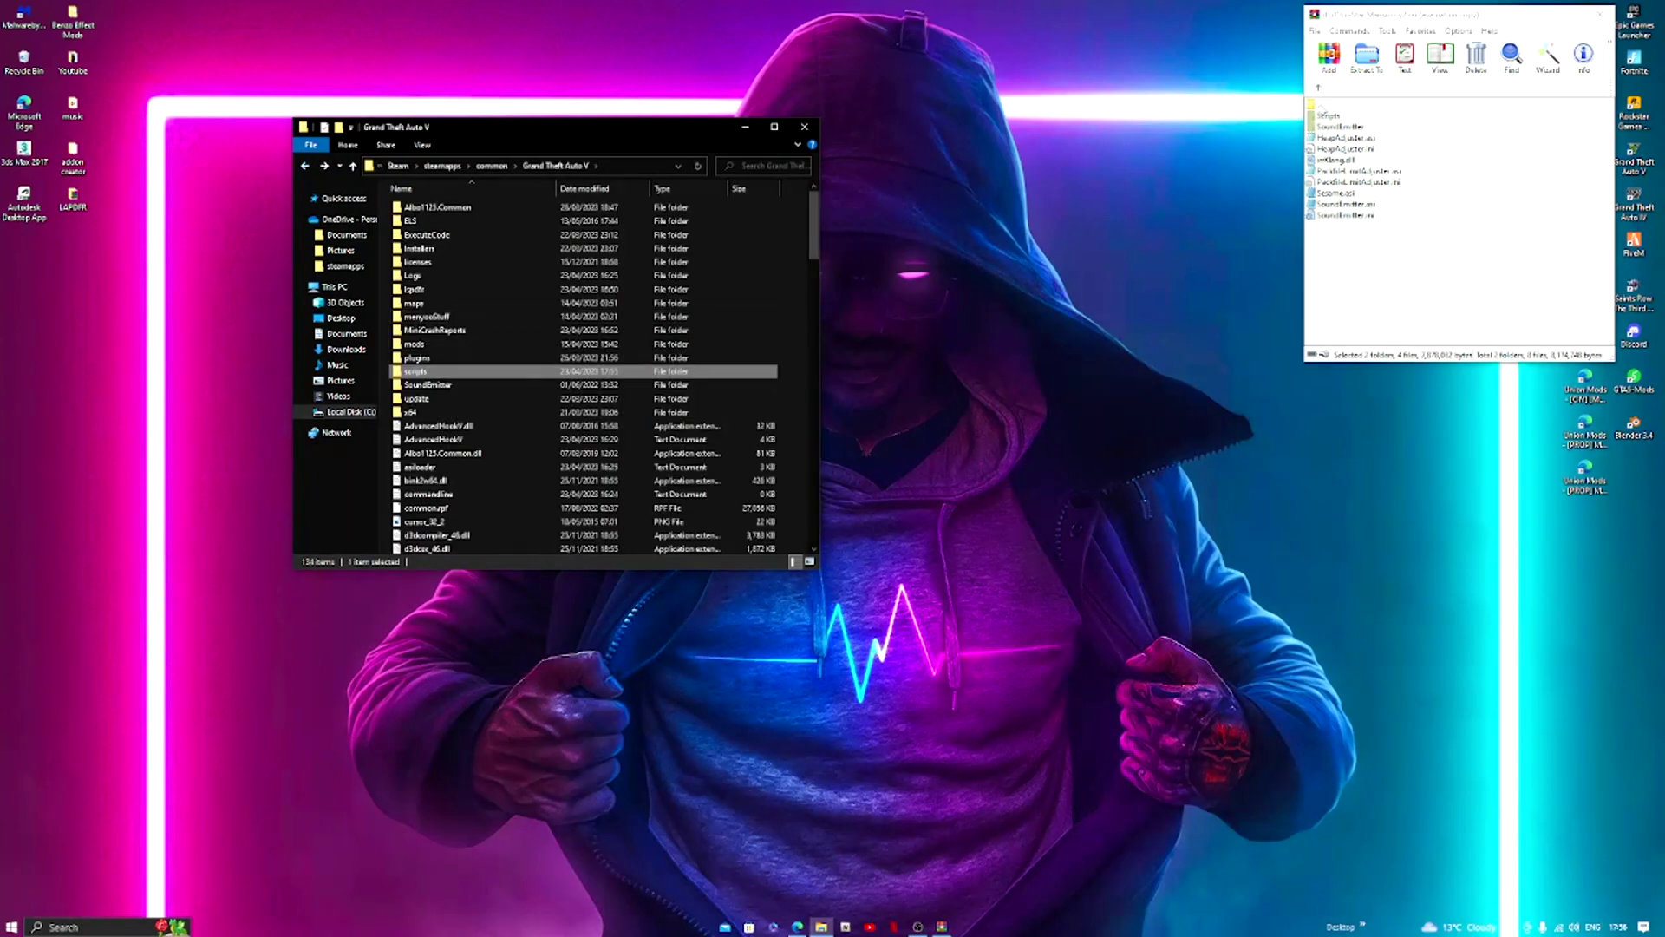
pyautogui.doubleClick(1327, 116)
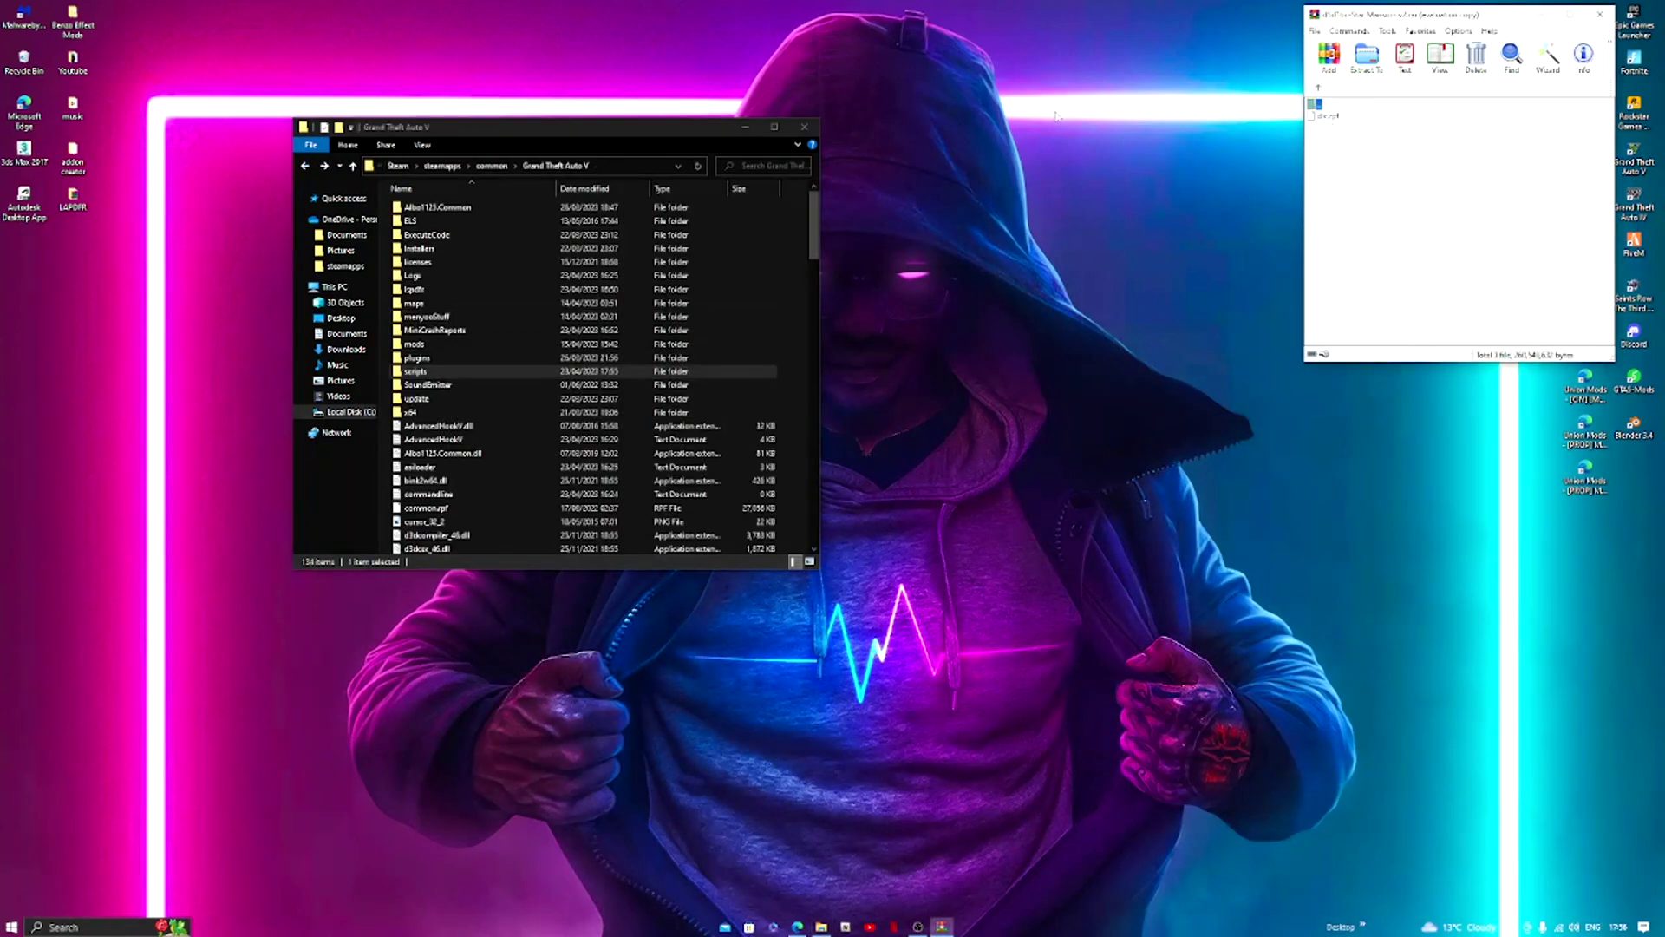
pyautogui.click(744, 127)
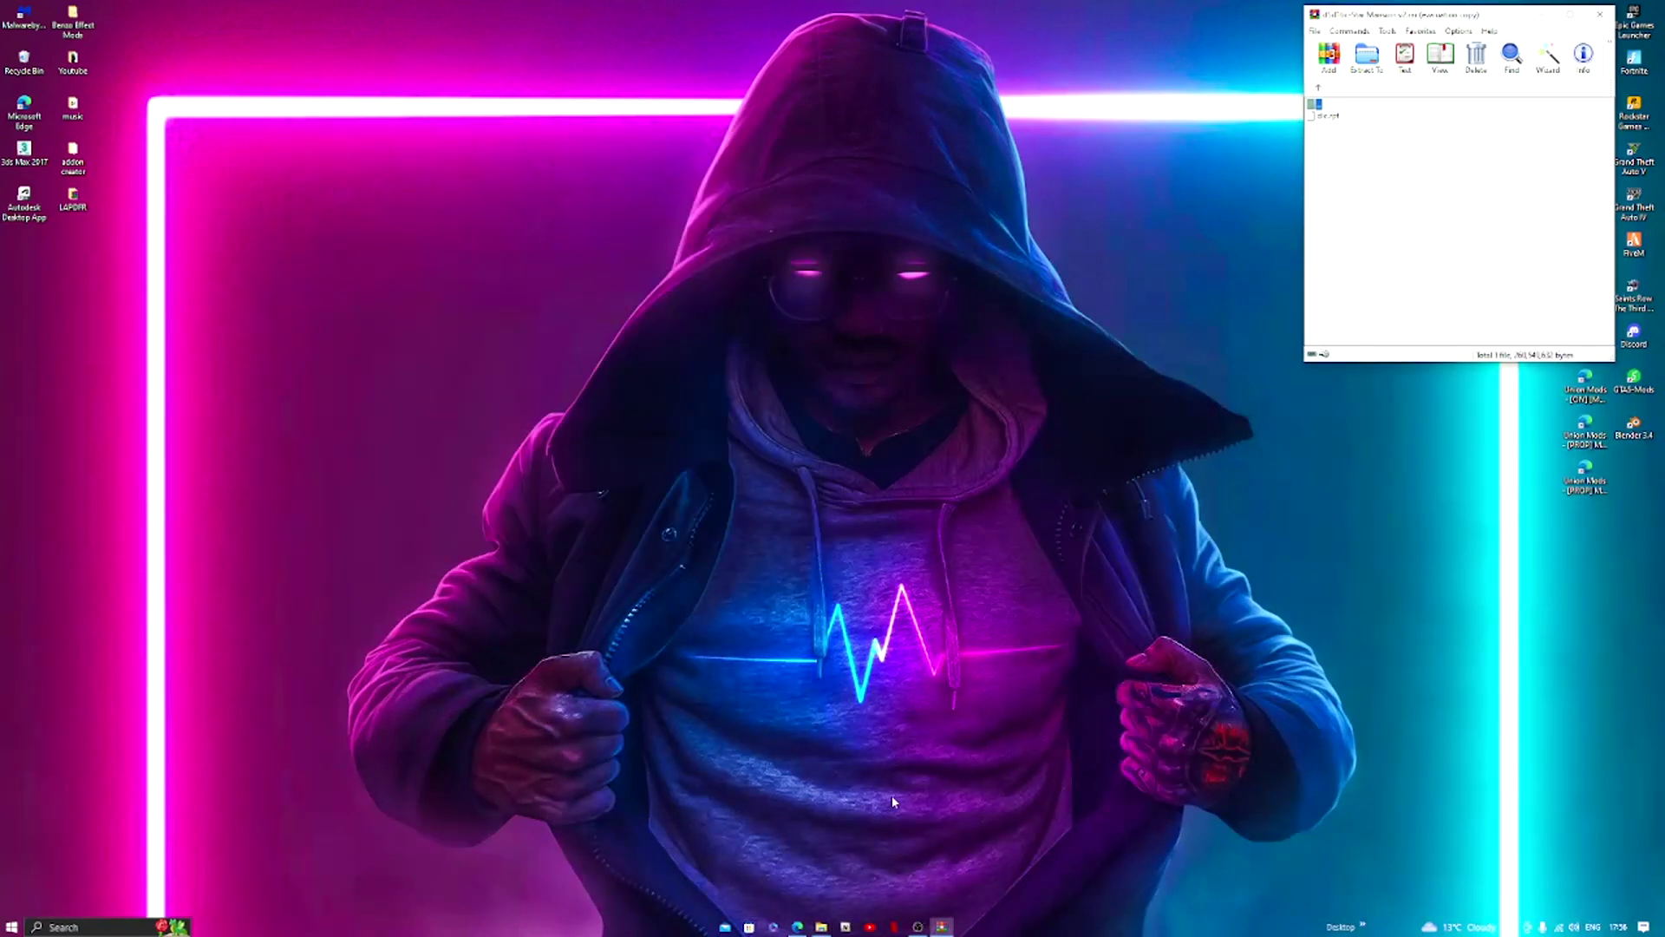
pyautogui.click(853, 928)
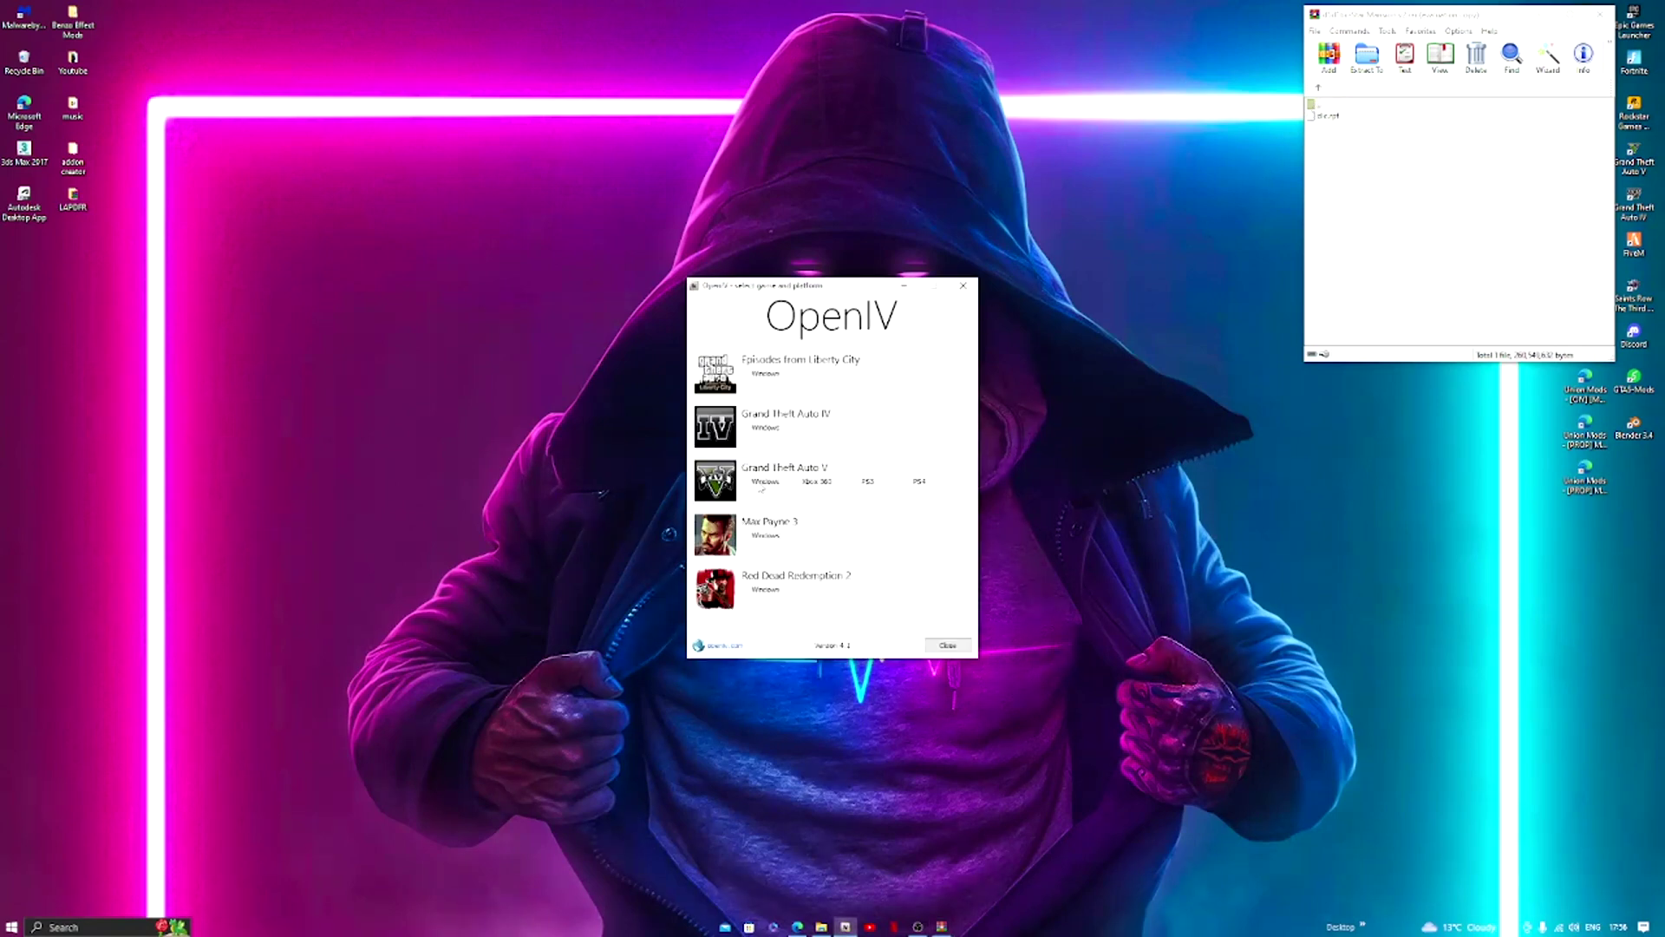
# Load Grand Theft Auto V for Windows in OpenIV and switch on edit mode.
pyautogui.click(763, 481)
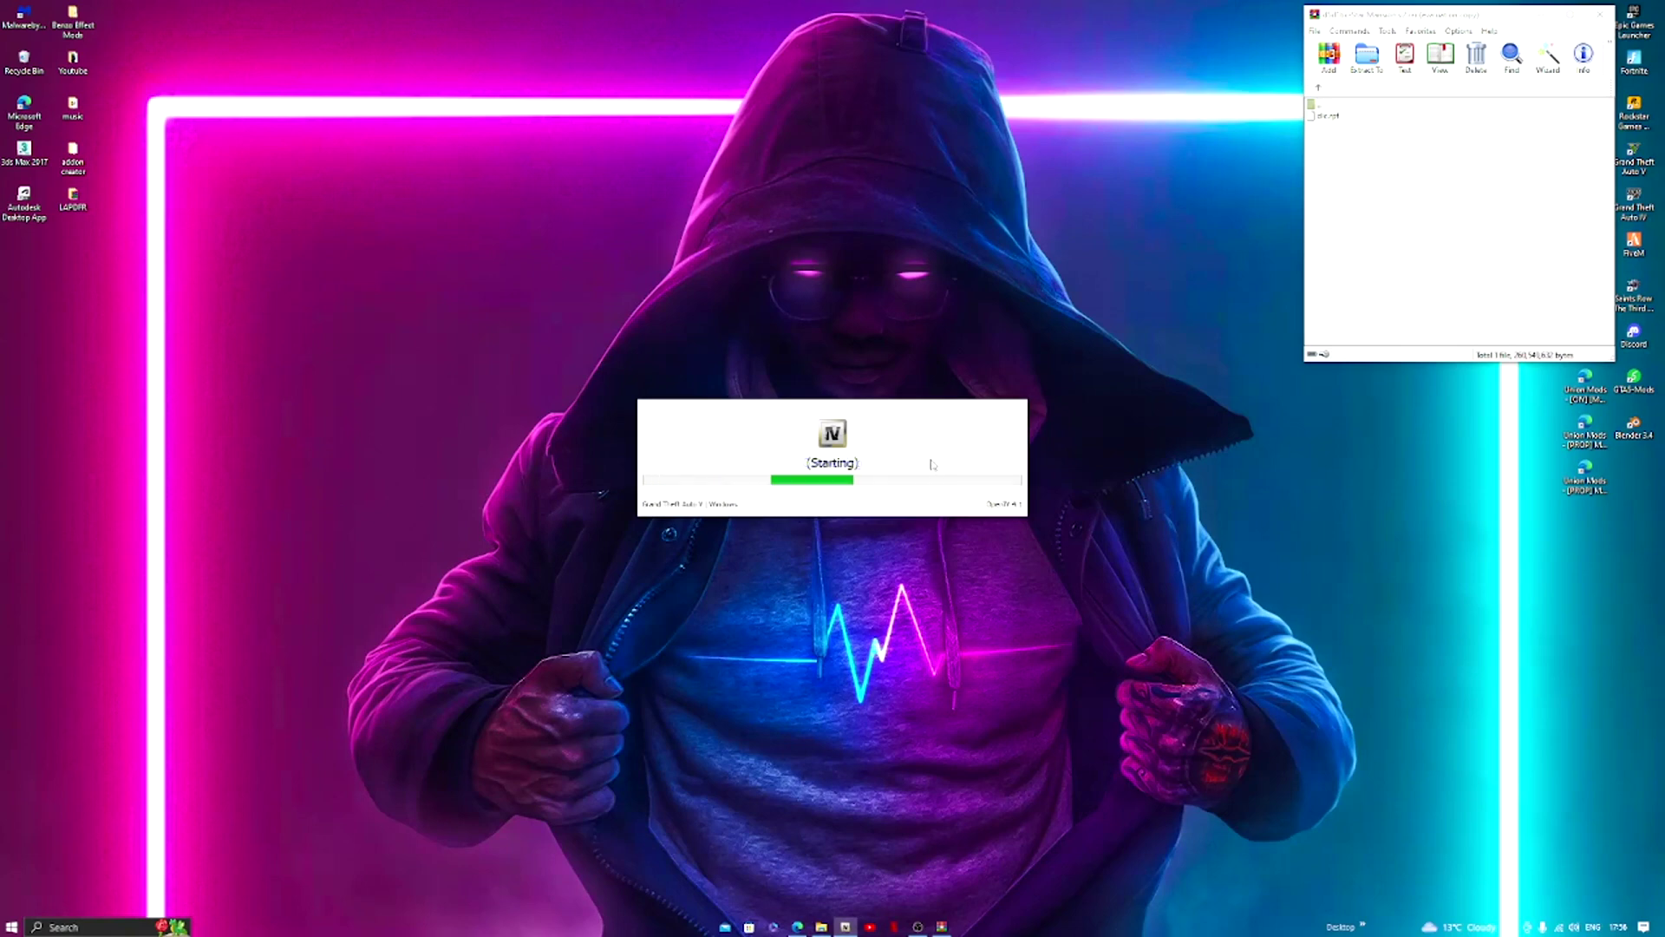
pyautogui.moveTo(873, 423); pyautogui.dragTo(684, 150)
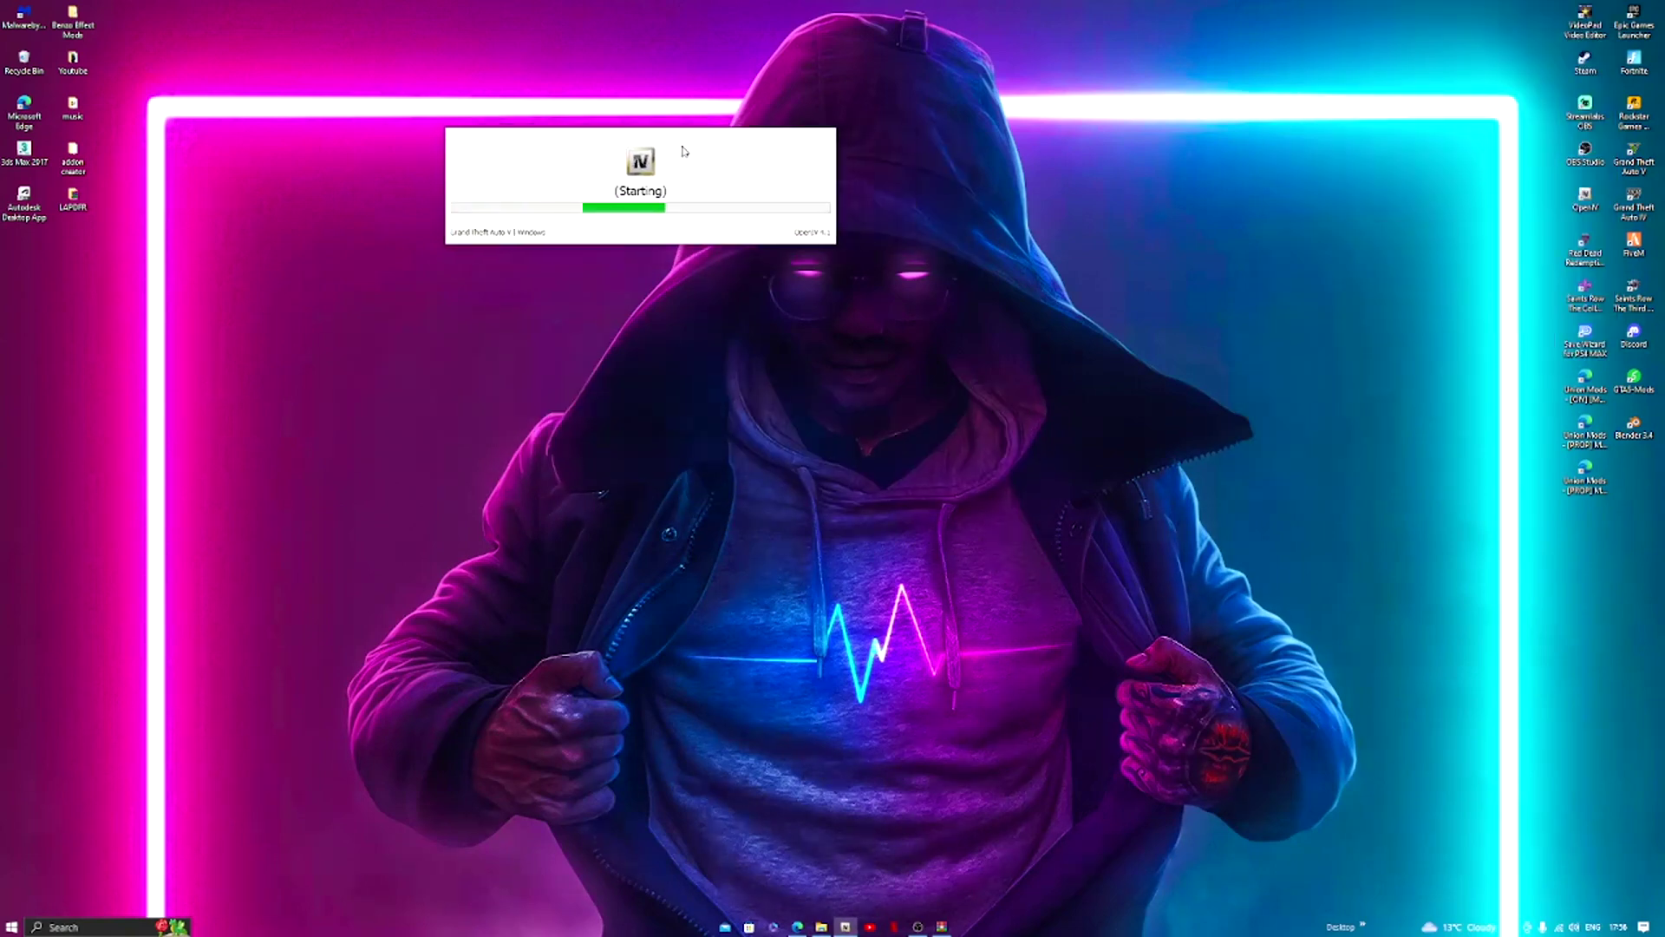
pyautogui.click(942, 927)
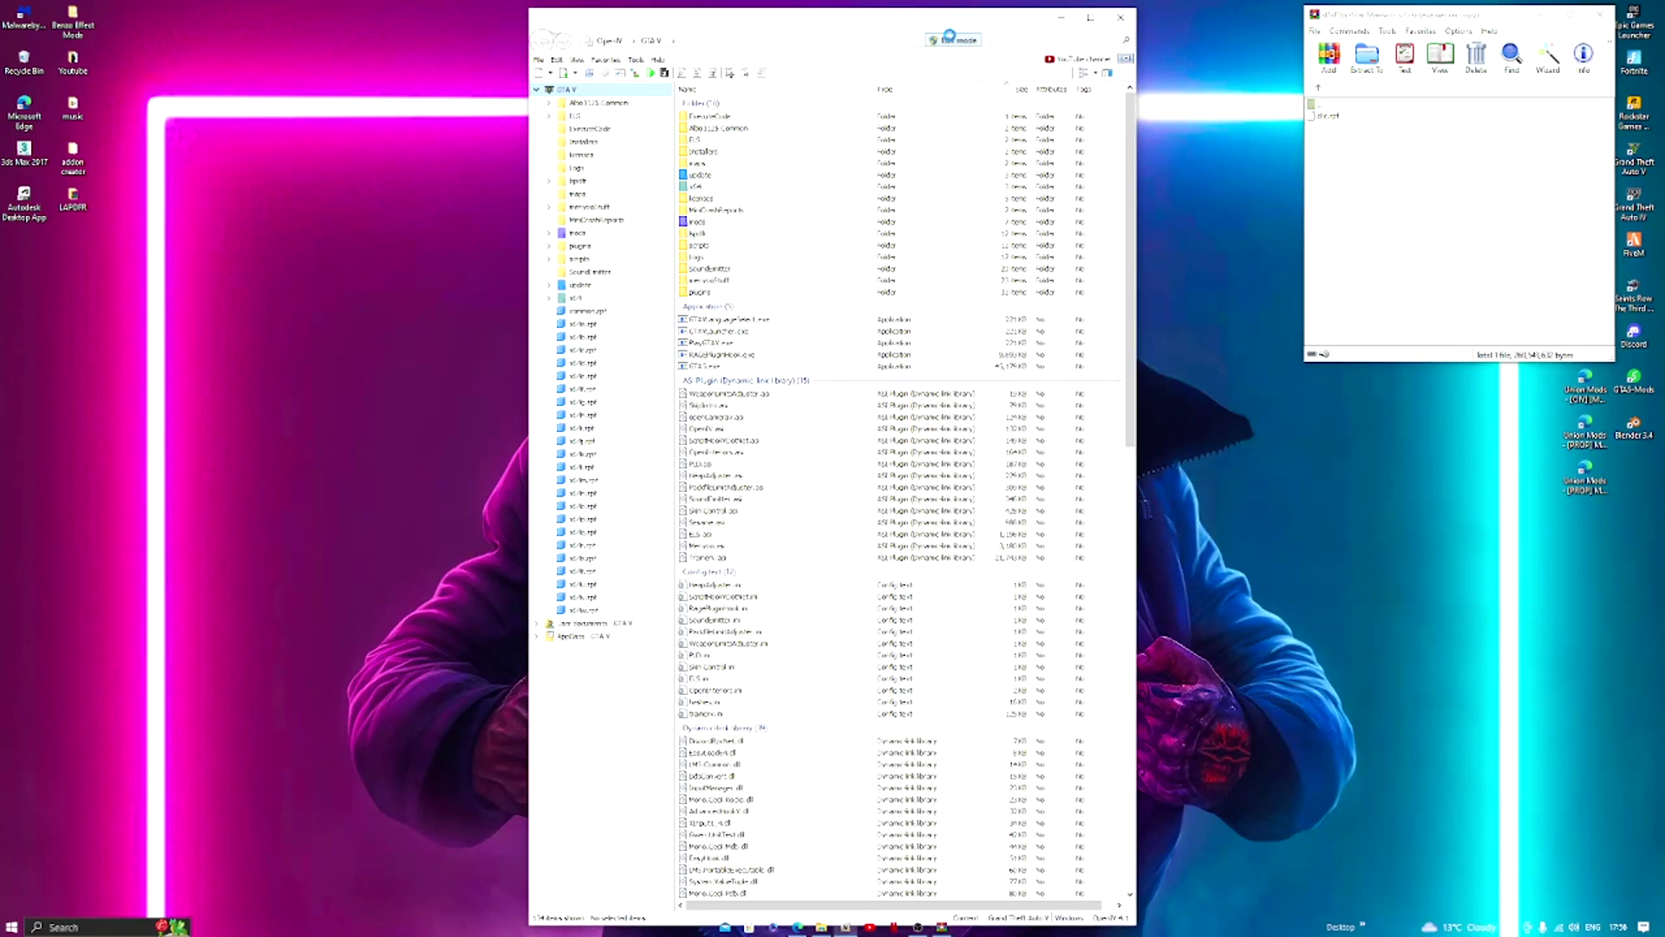
pyautogui.click(952, 40)
pyautogui.click(867, 505)
pyautogui.click(716, 222)
# Open mods\update\x64\dlcpacks in OpenIV and the archive's README.txt in Notepad.
pyautogui.doubleClick(718, 223)
pyautogui.doubleClick(698, 115)
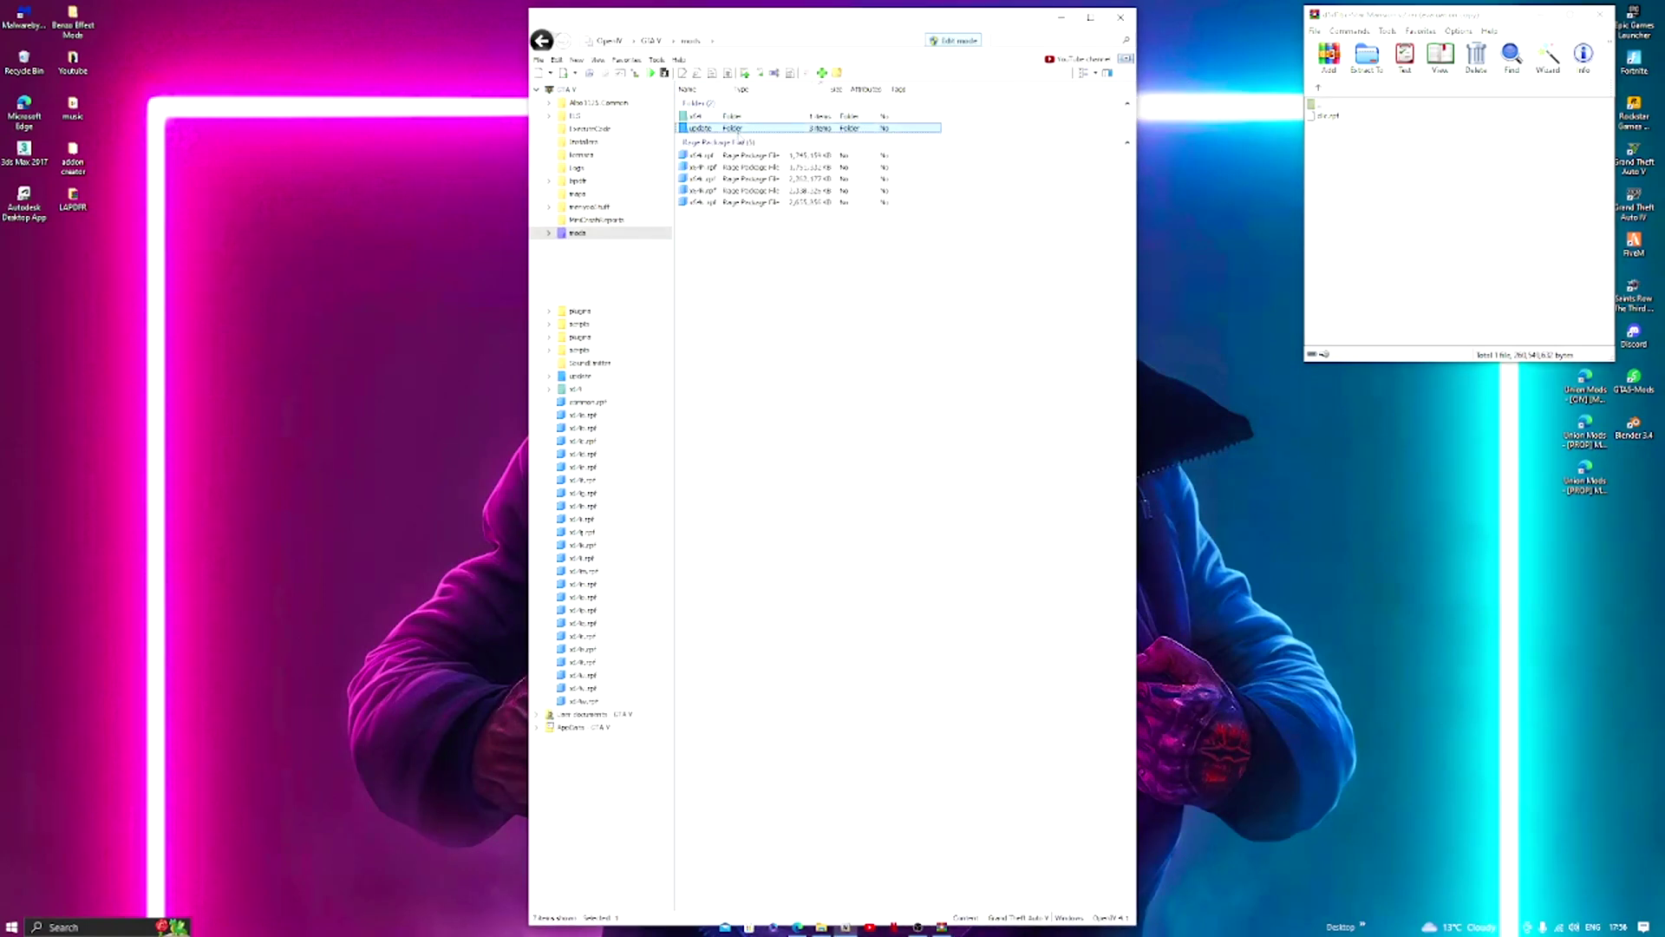
pyautogui.doubleClick(724, 116)
pyautogui.doubleClick(726, 118)
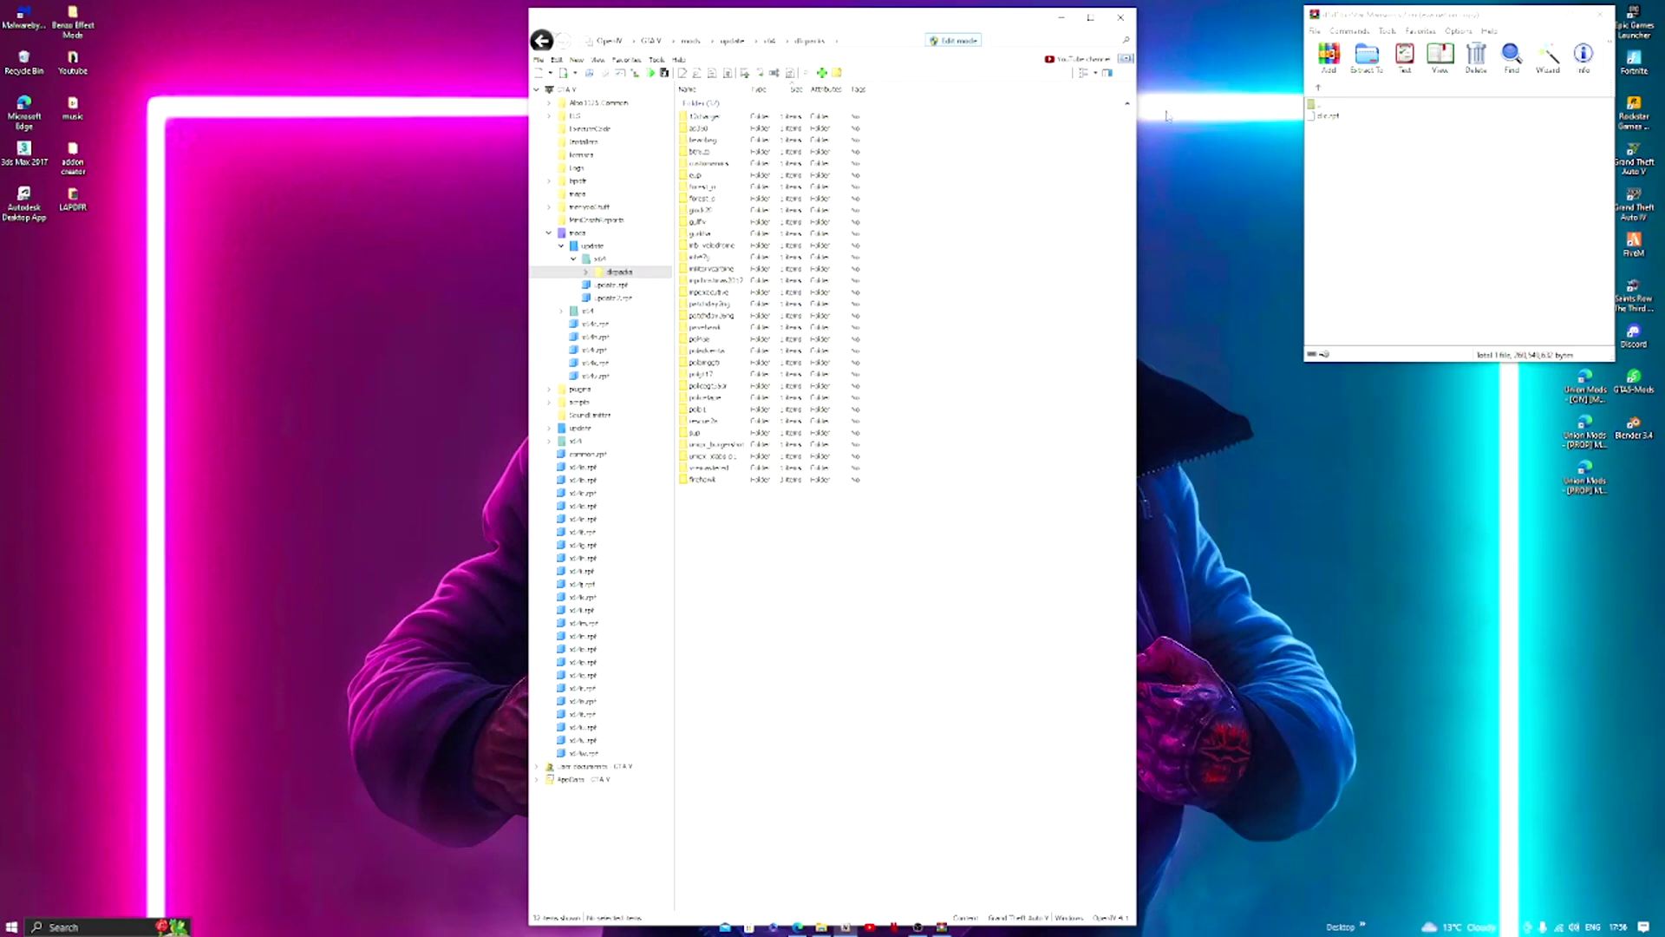
pyautogui.click(1336, 141)
pyautogui.press('BackSpace')
pyautogui.doubleClick(1339, 138)
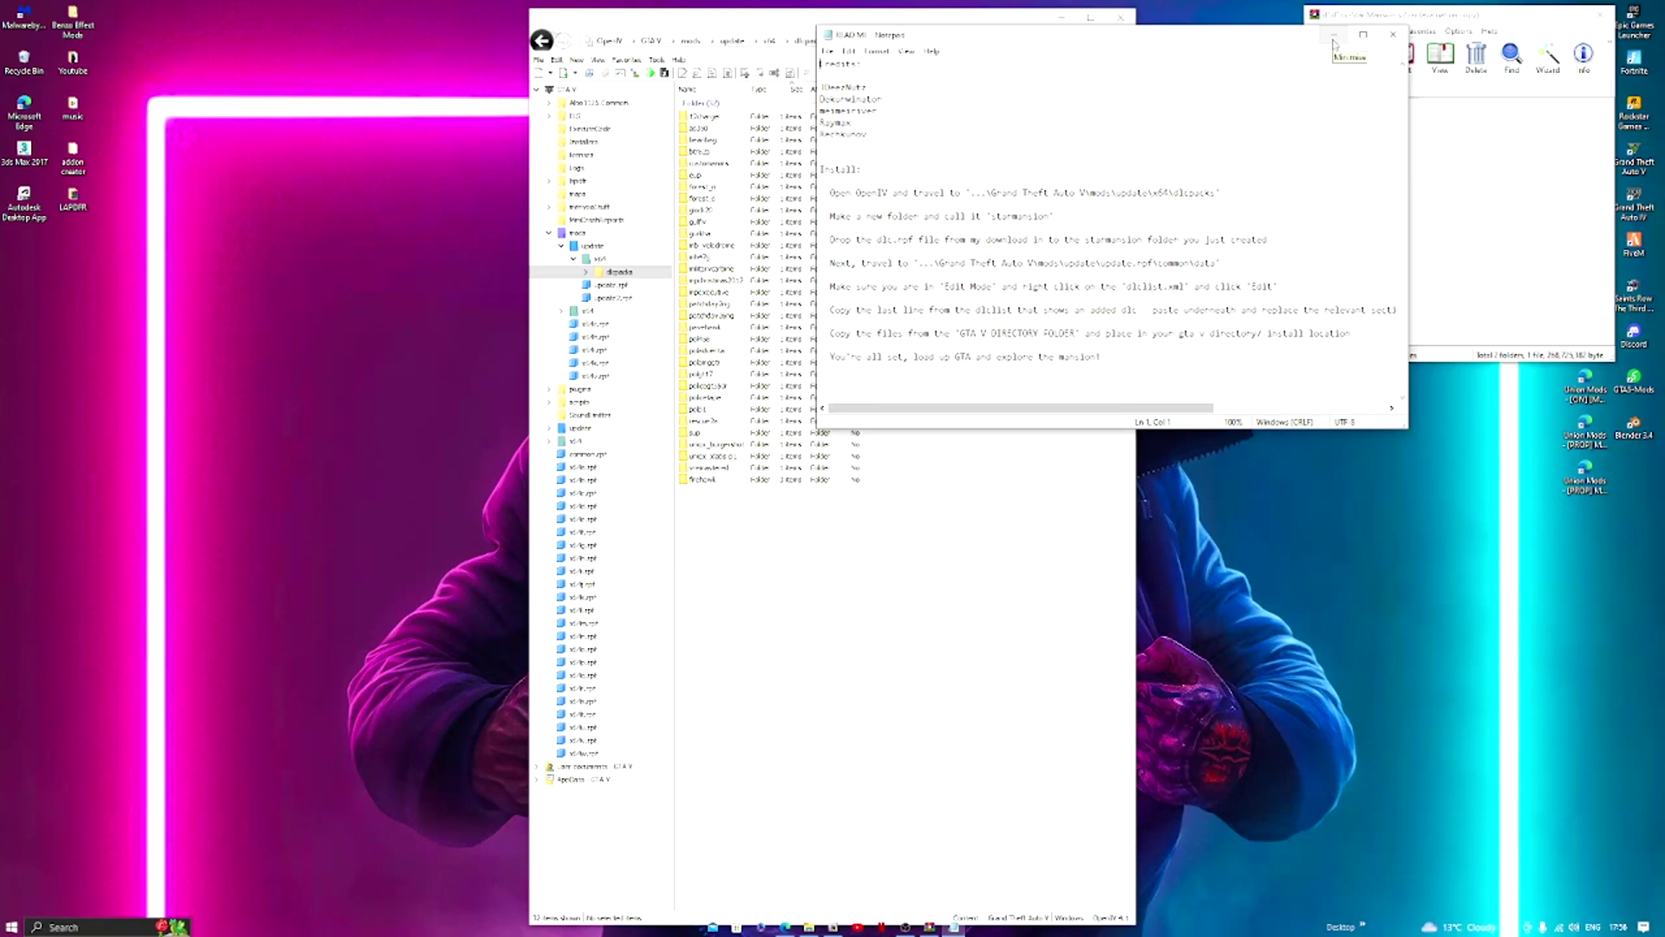
# Create a new starmansion folder in dlcpacks and open it.
pyautogui.click(1334, 36)
pyautogui.rightClick(815, 501)
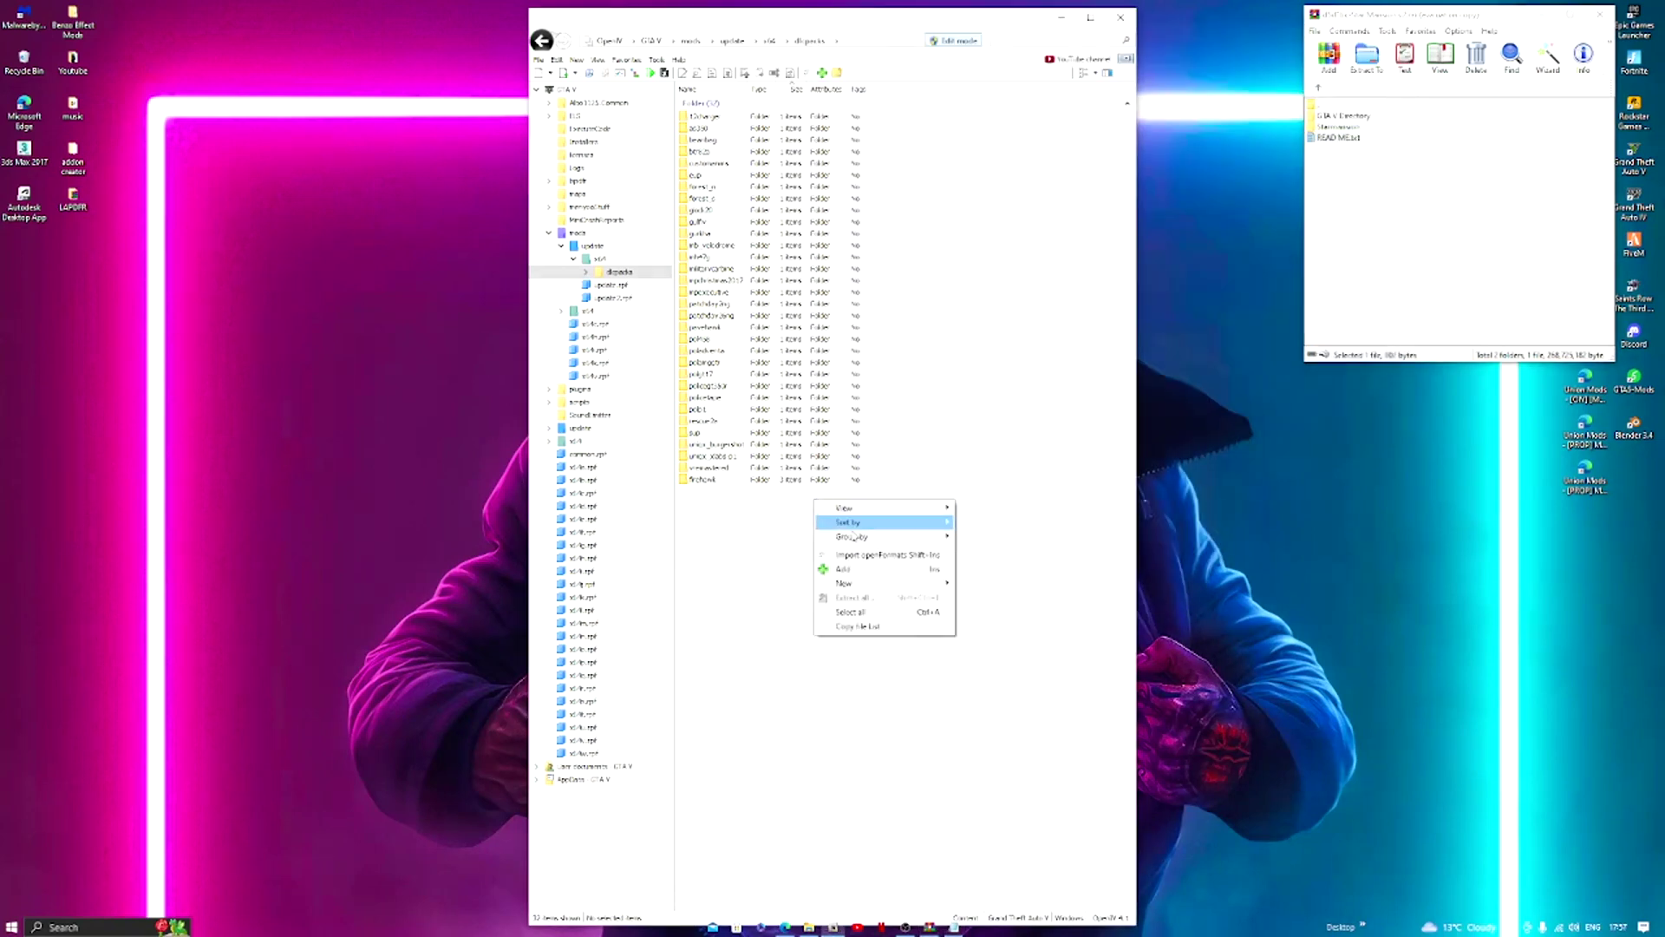
pyautogui.moveTo(859, 582)
pyautogui.click(987, 587)
pyautogui.rightClick(858, 567)
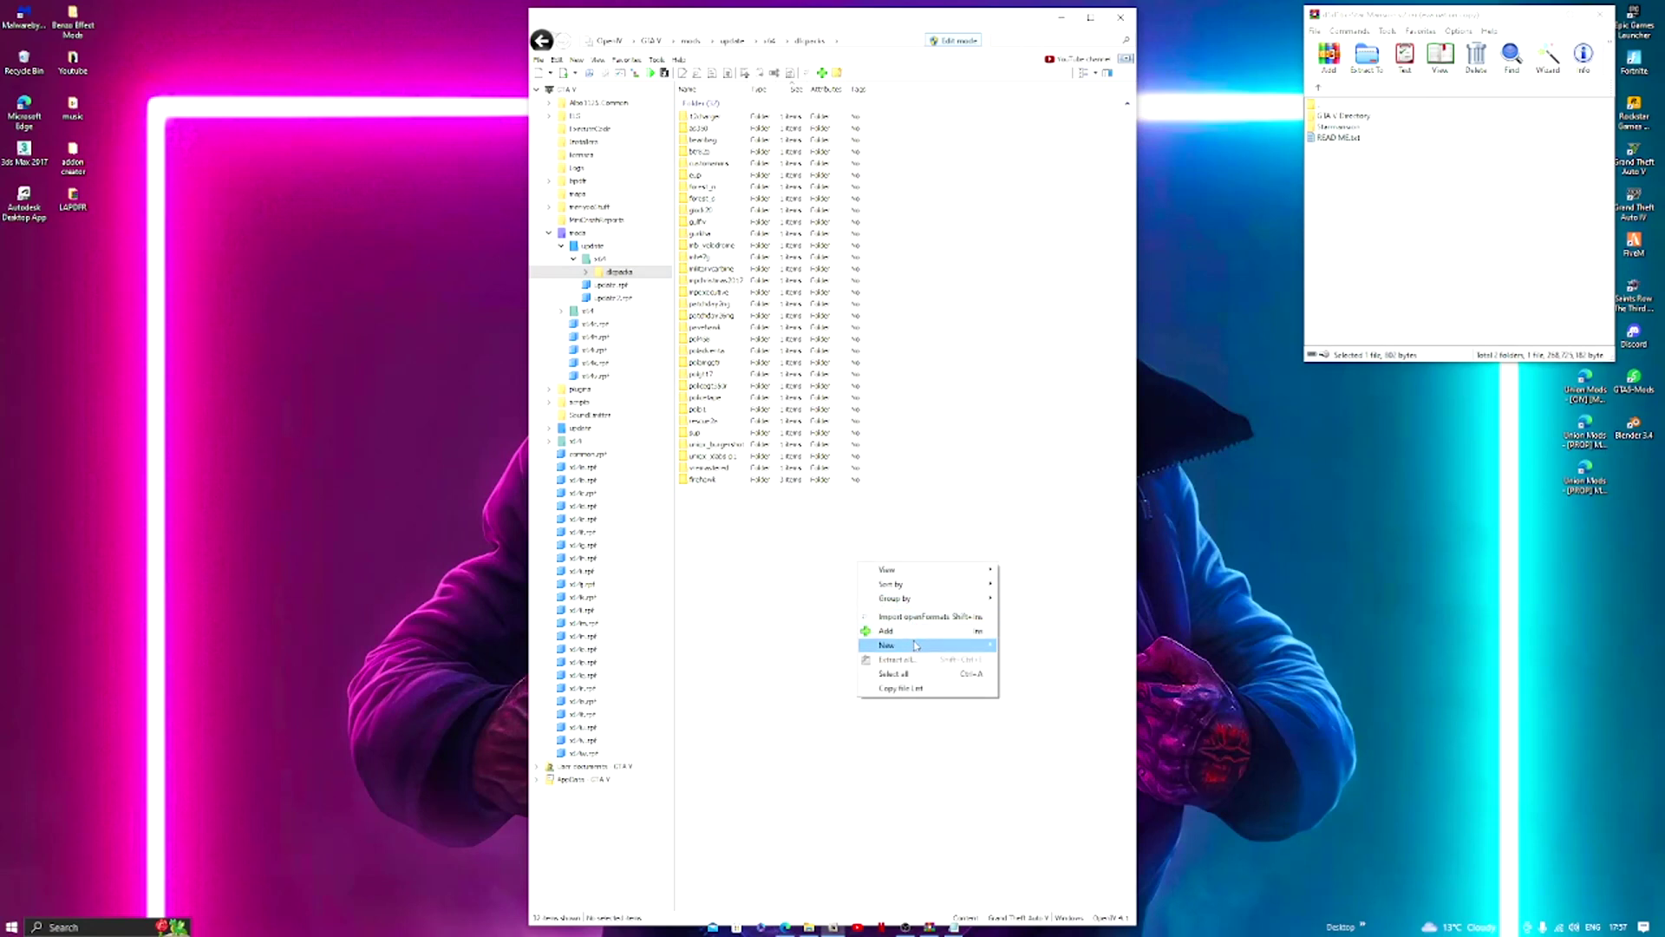
pyautogui.click(1011, 644)
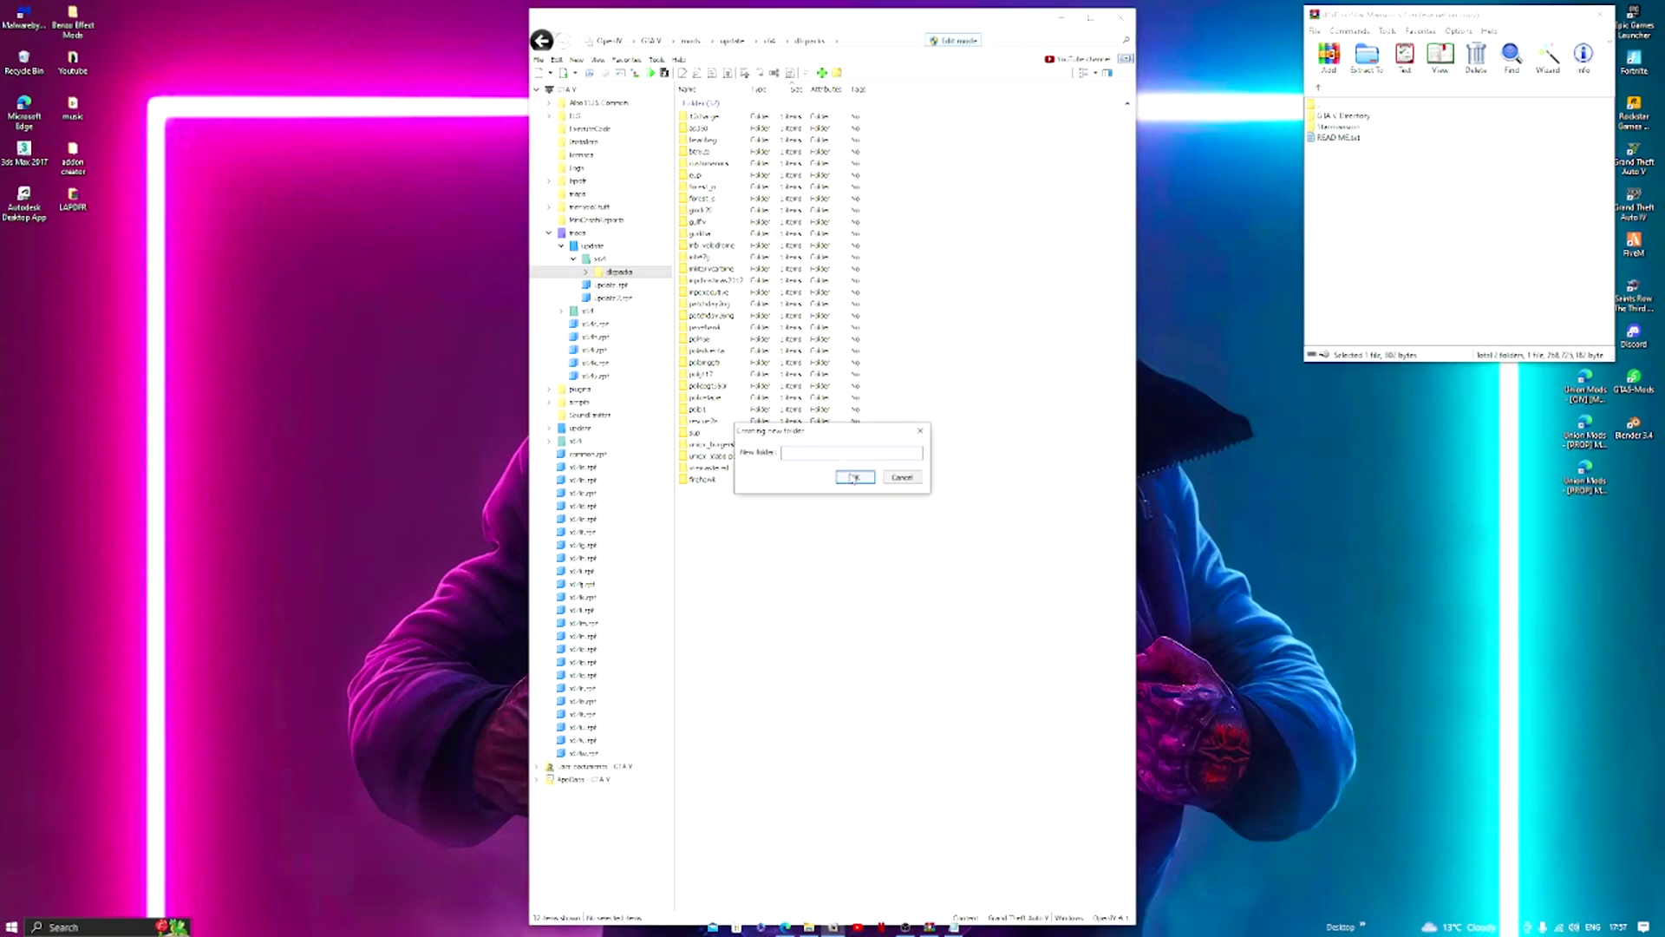
pyautogui.write('ci')
pyautogui.write('arma')
pyautogui.write('nsion')
pyautogui.click(857, 477)
pyautogui.doubleClick(805, 491)
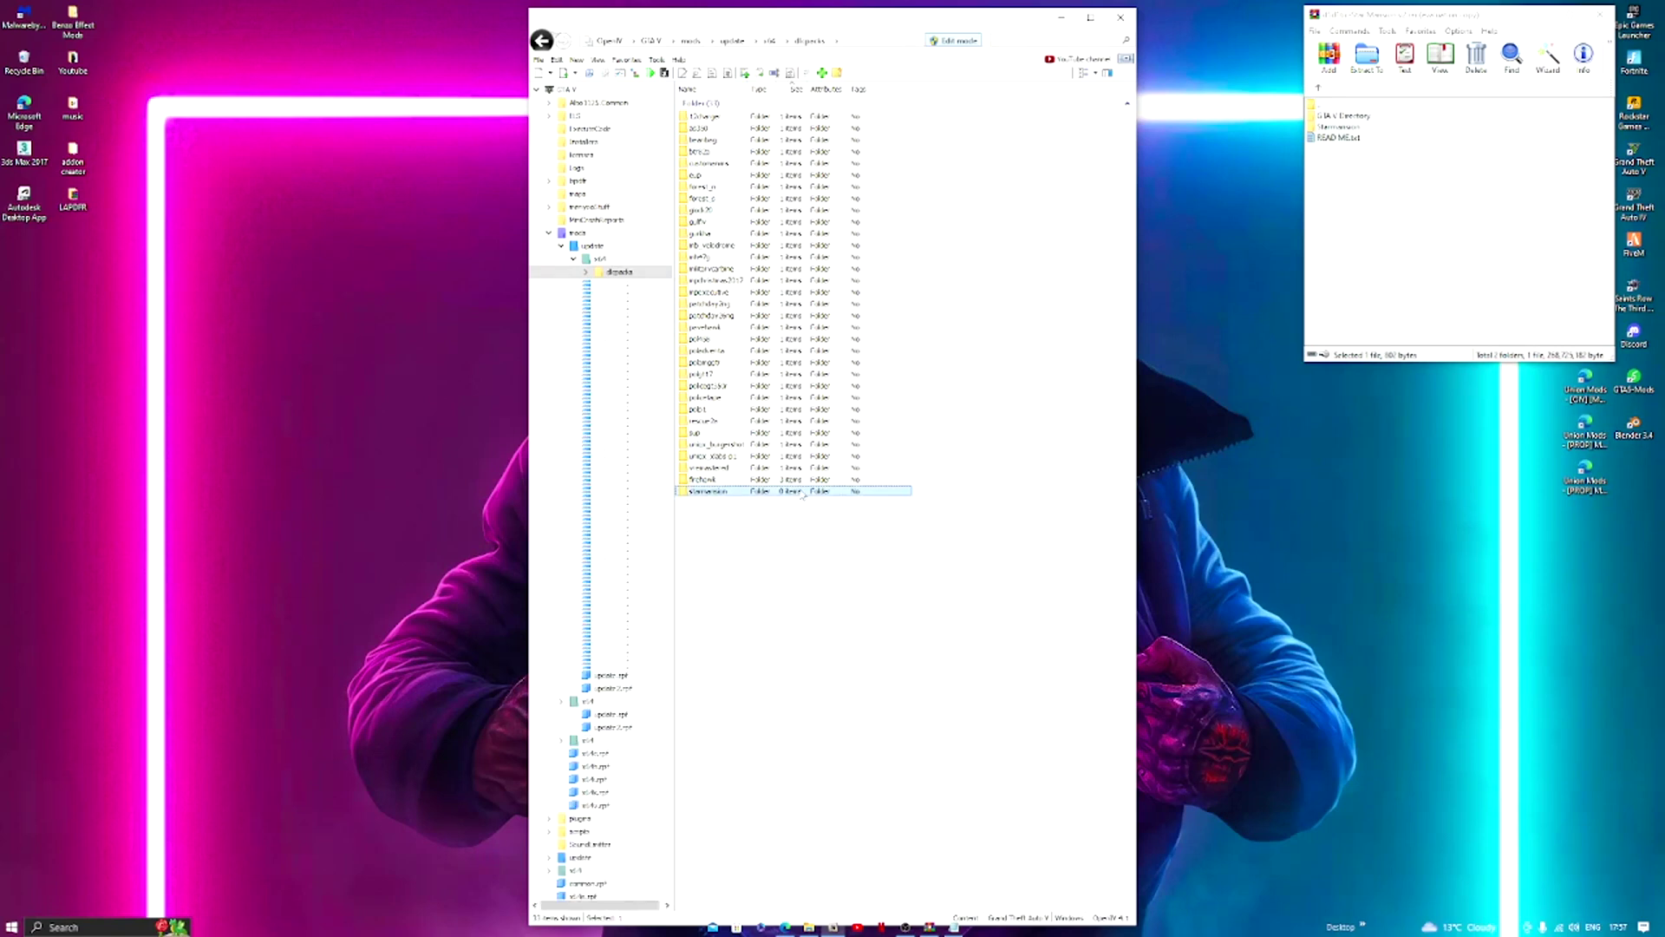
# Find dlc.rpf in the archive and drag it into the starmansion folder.
pyautogui.doubleClick(1346, 127)
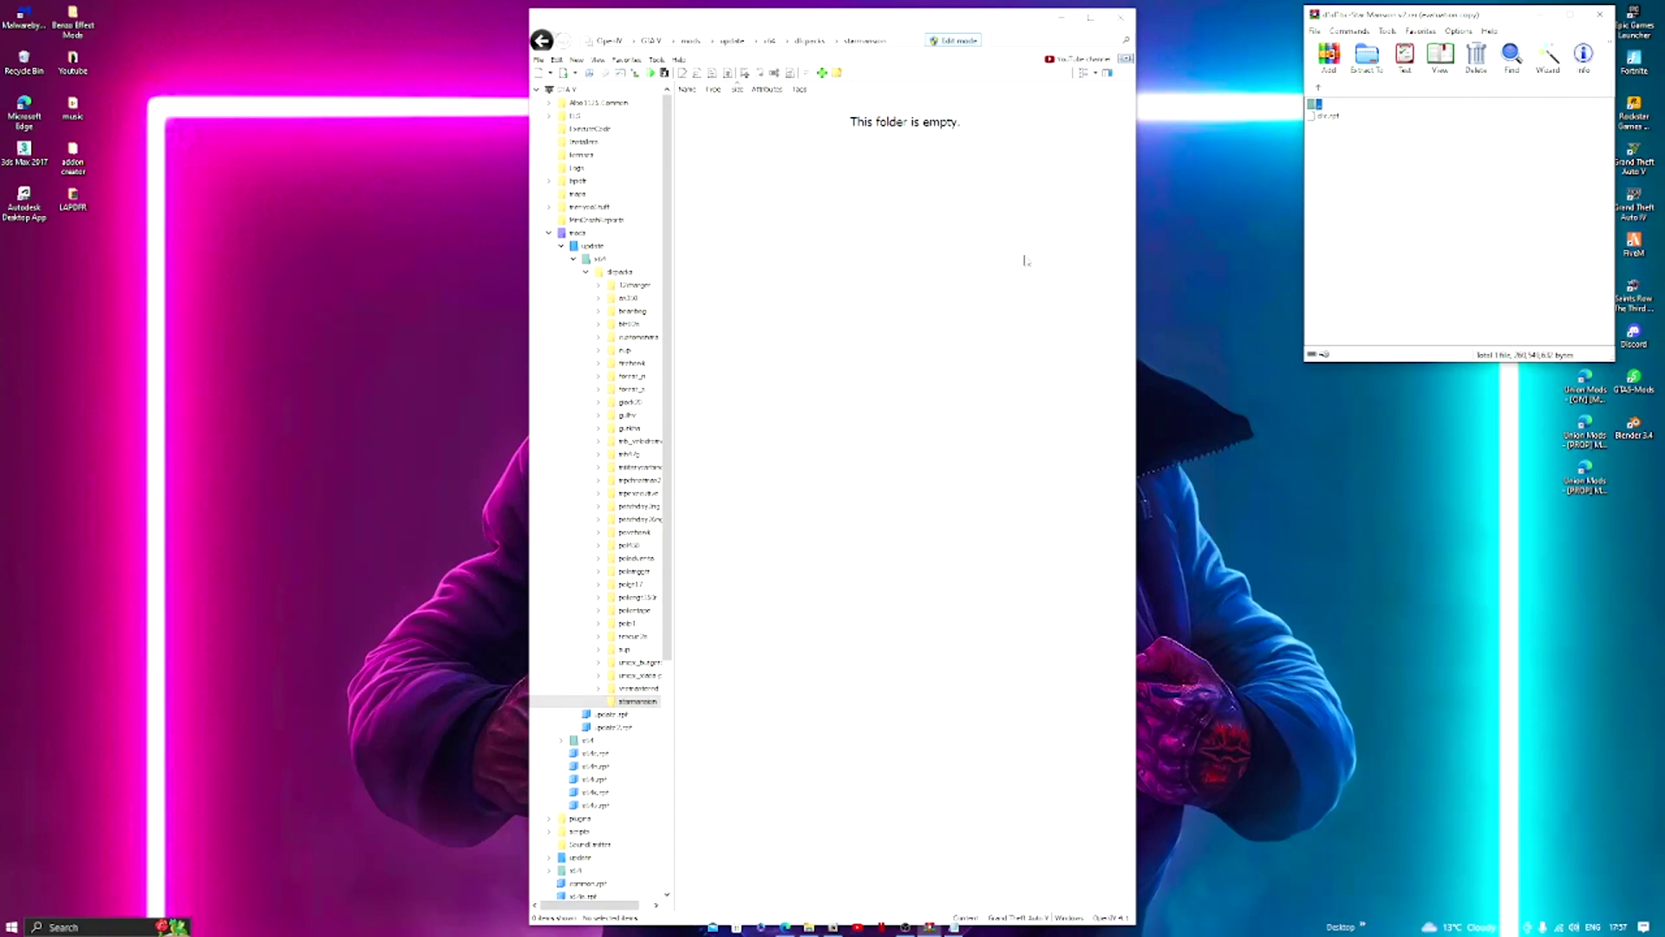
pyautogui.doubleClick(1319, 104)
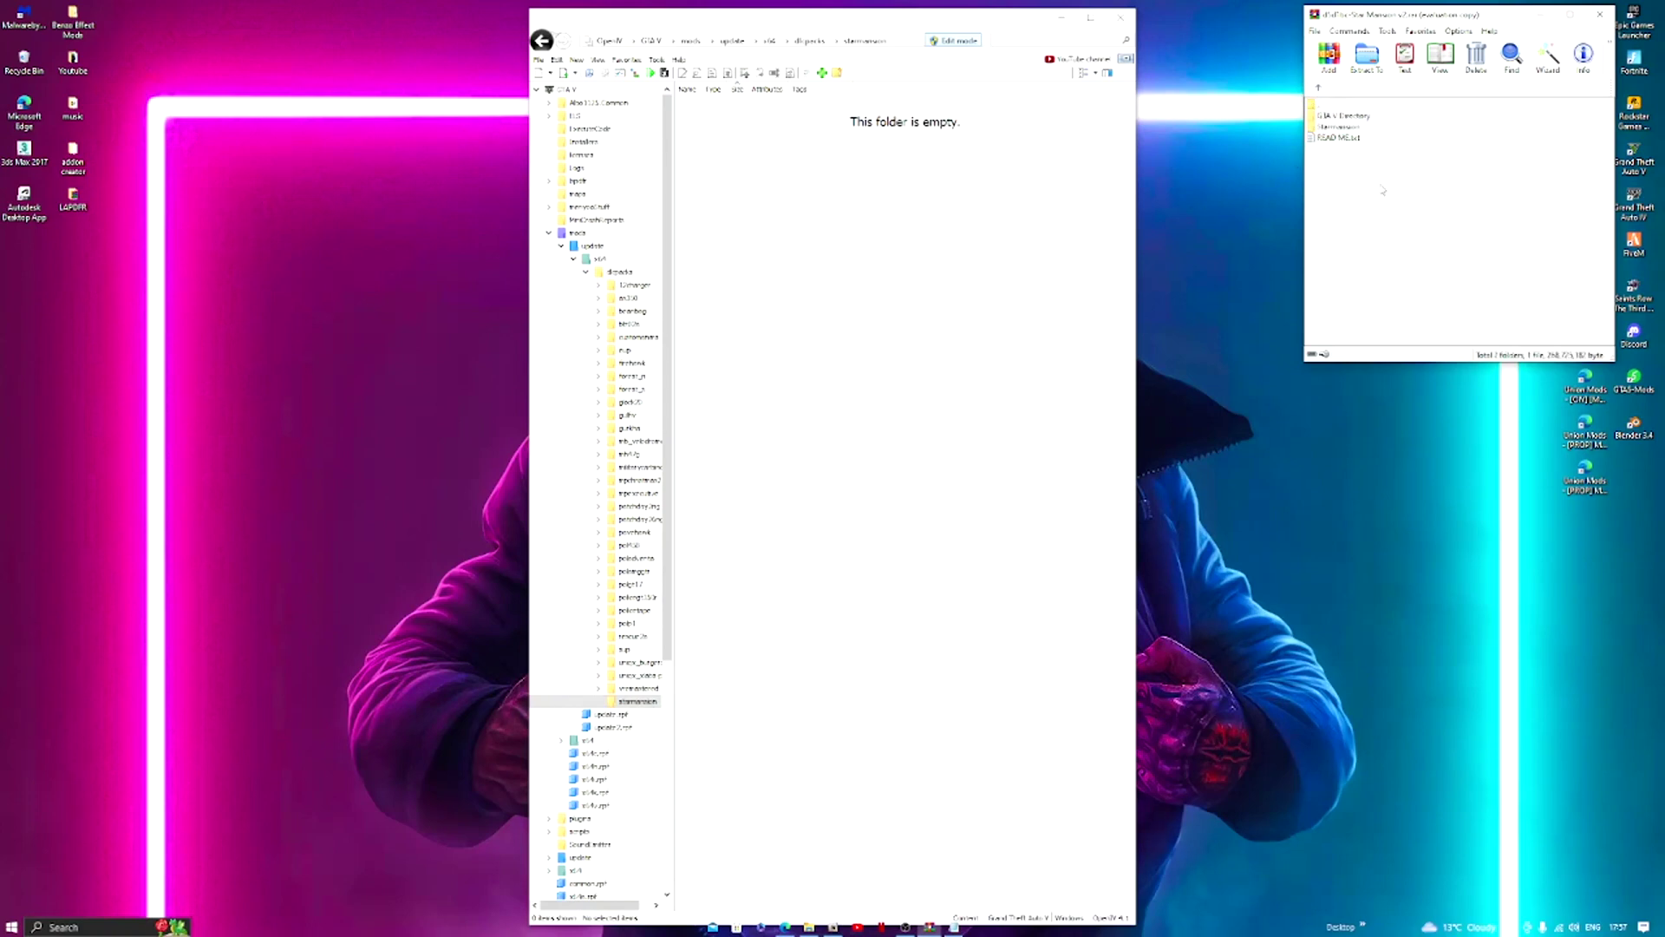
pyautogui.doubleClick(1327, 129)
pyautogui.moveTo(1328, 121); pyautogui.dragTo(836, 179)
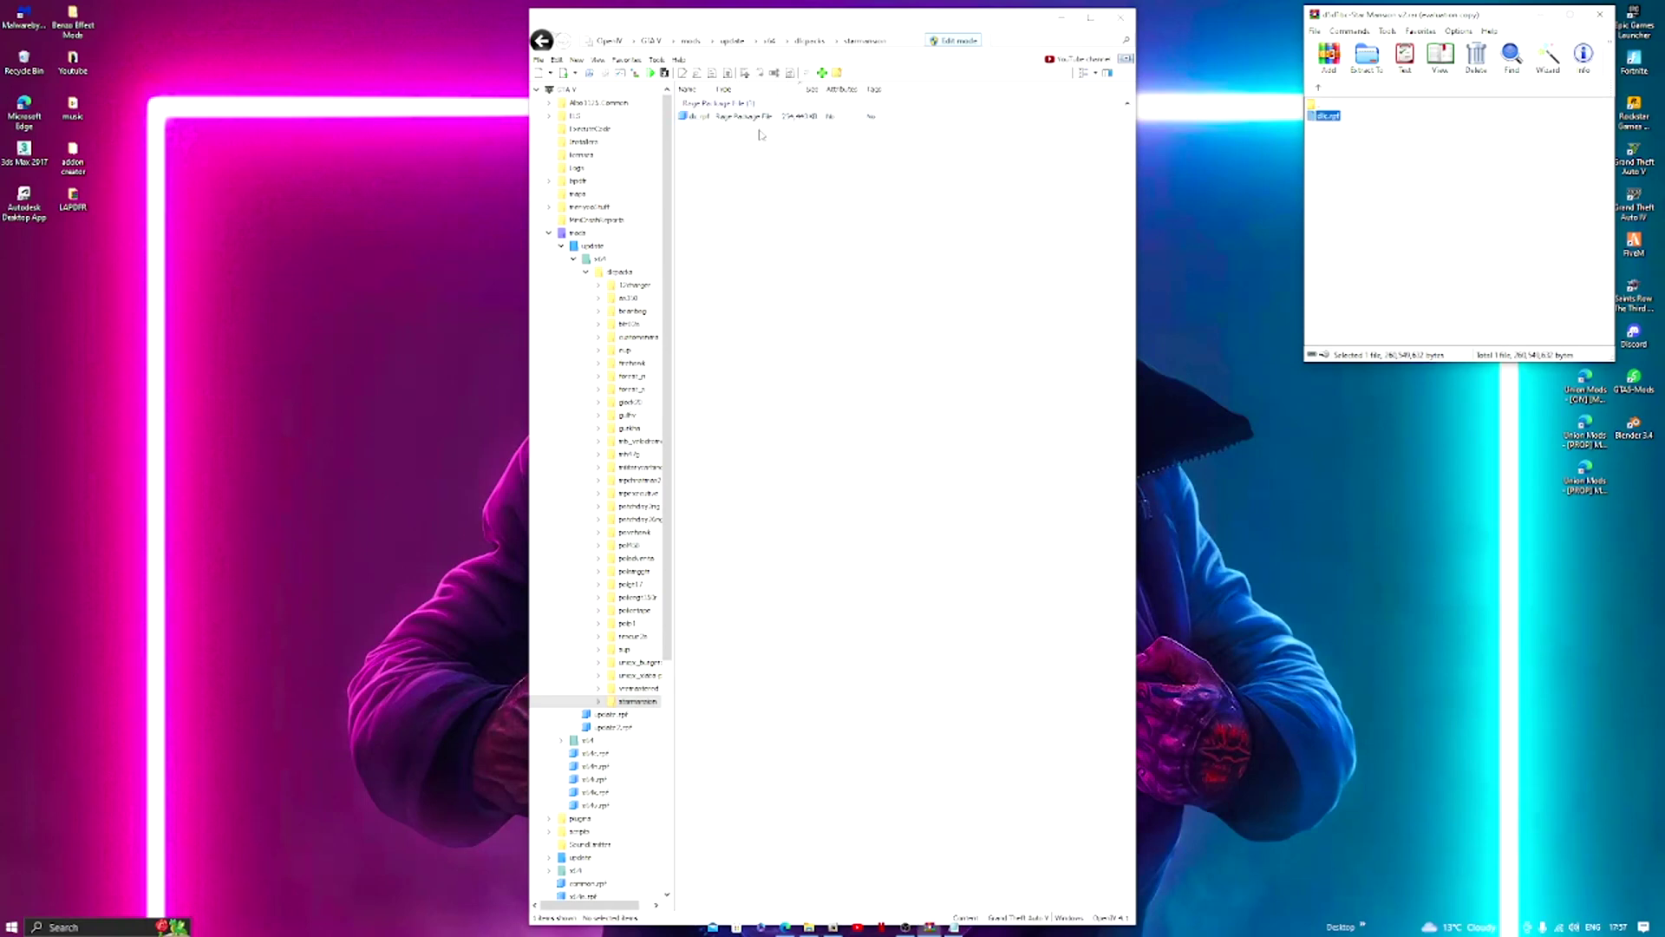
# Open dlc.rpf down through x64, gta5 and props, and preview the first stark drawable model.
pyautogui.doubleClick(764, 118)
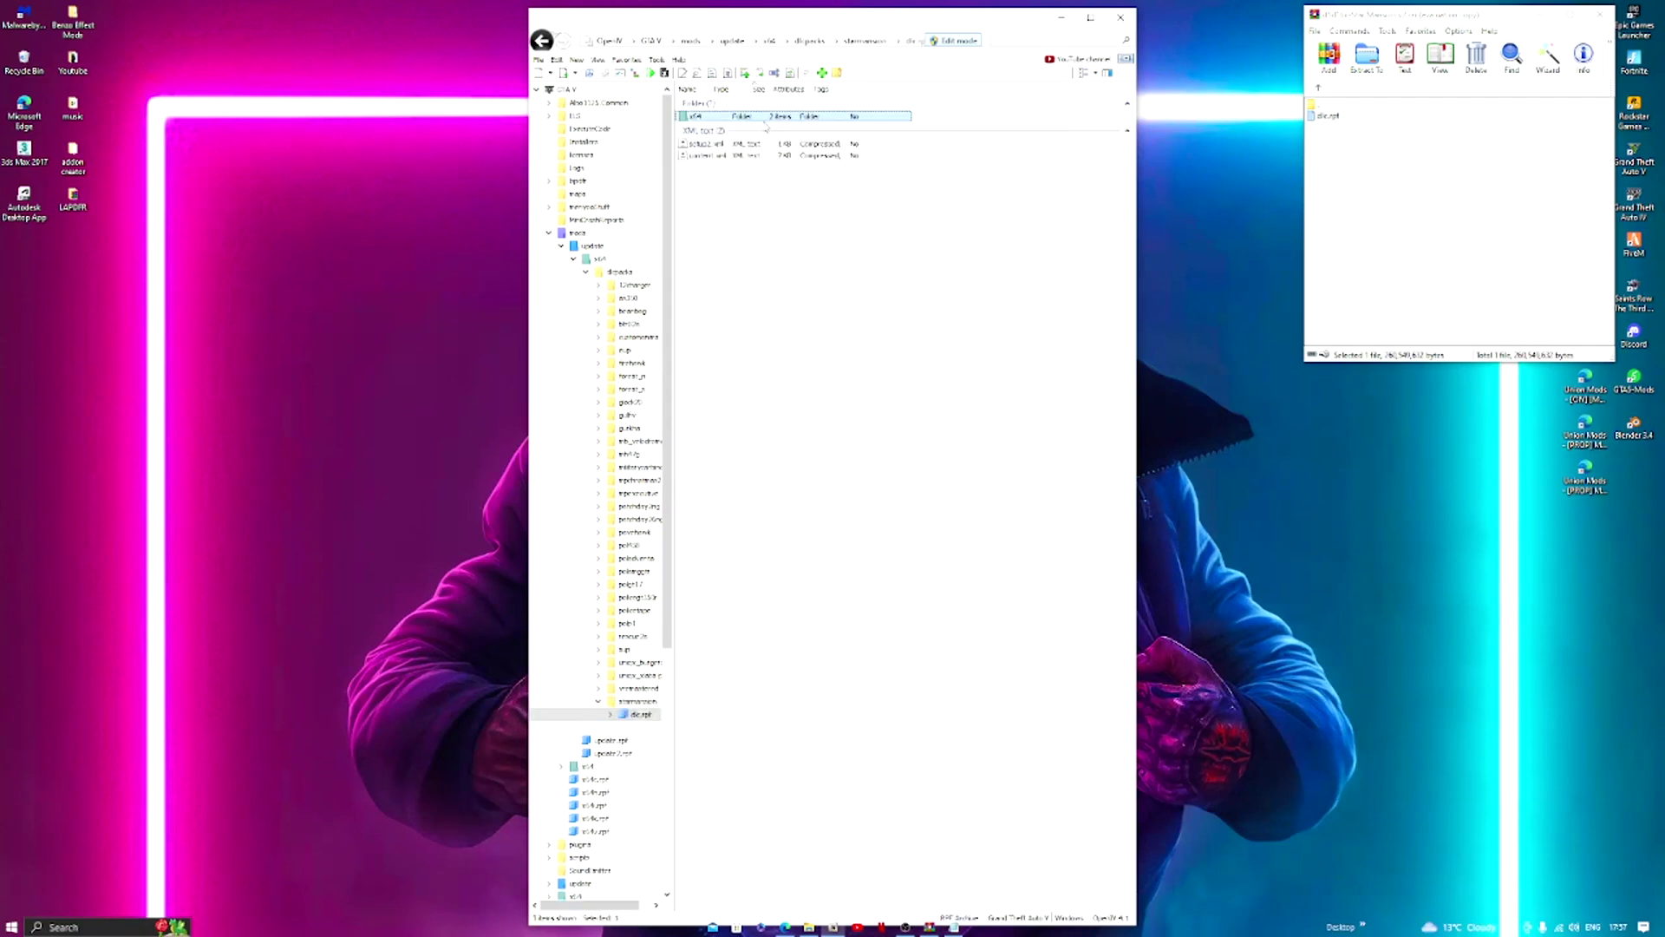
pyautogui.doubleClick(765, 119)
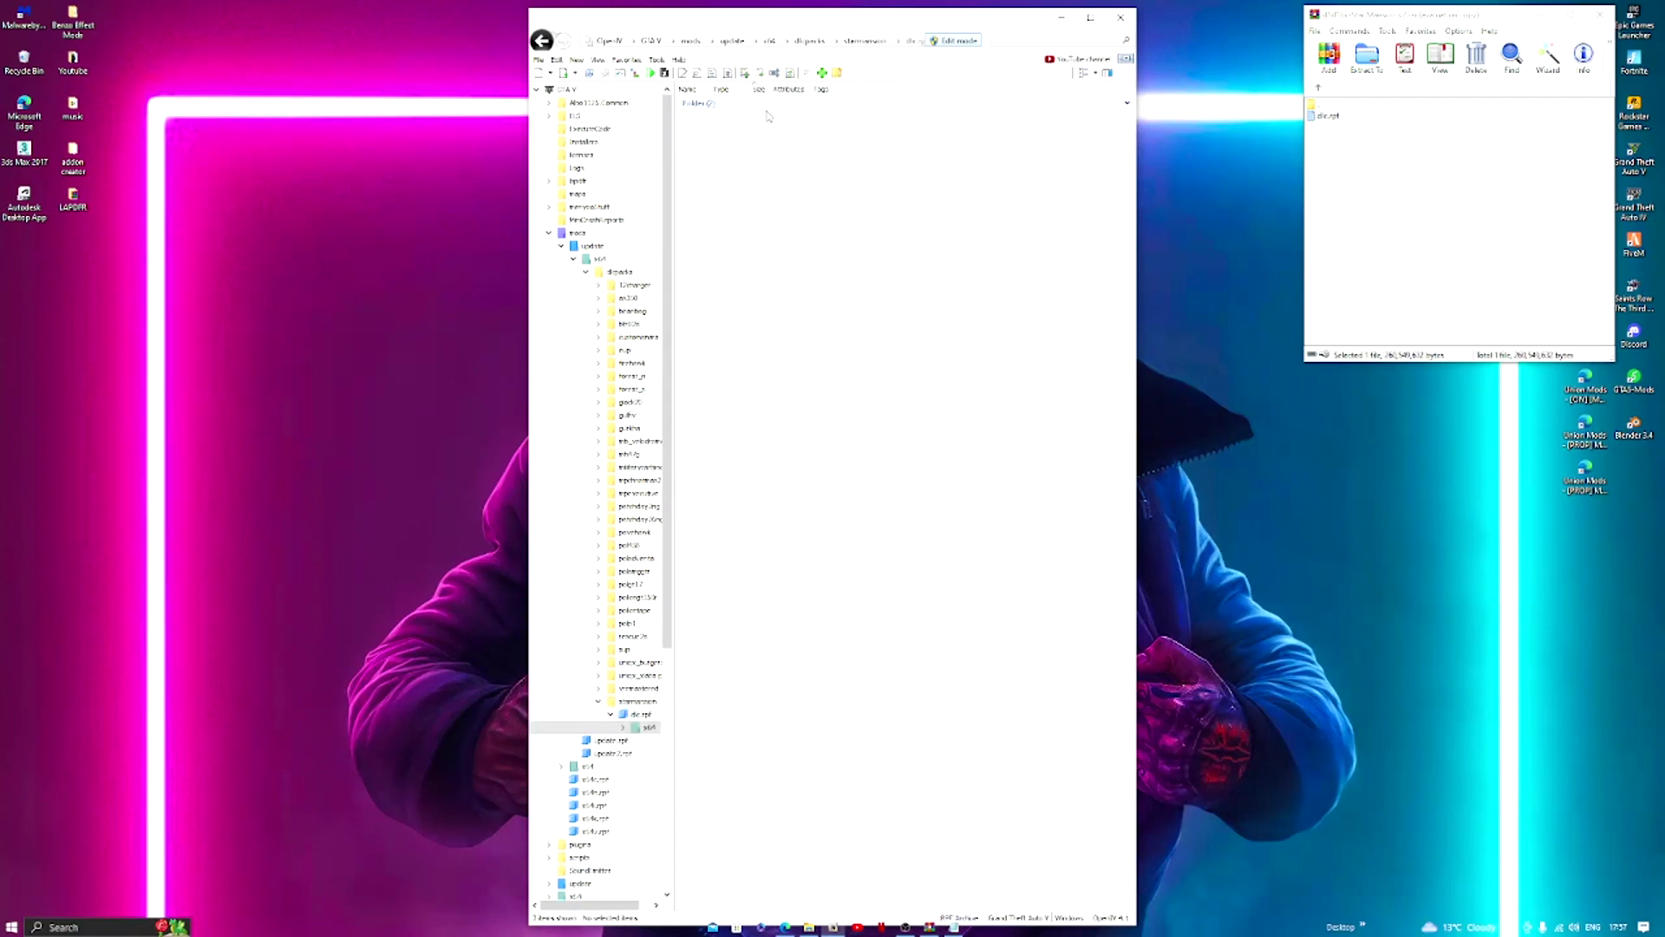
pyautogui.doubleClick(777, 126)
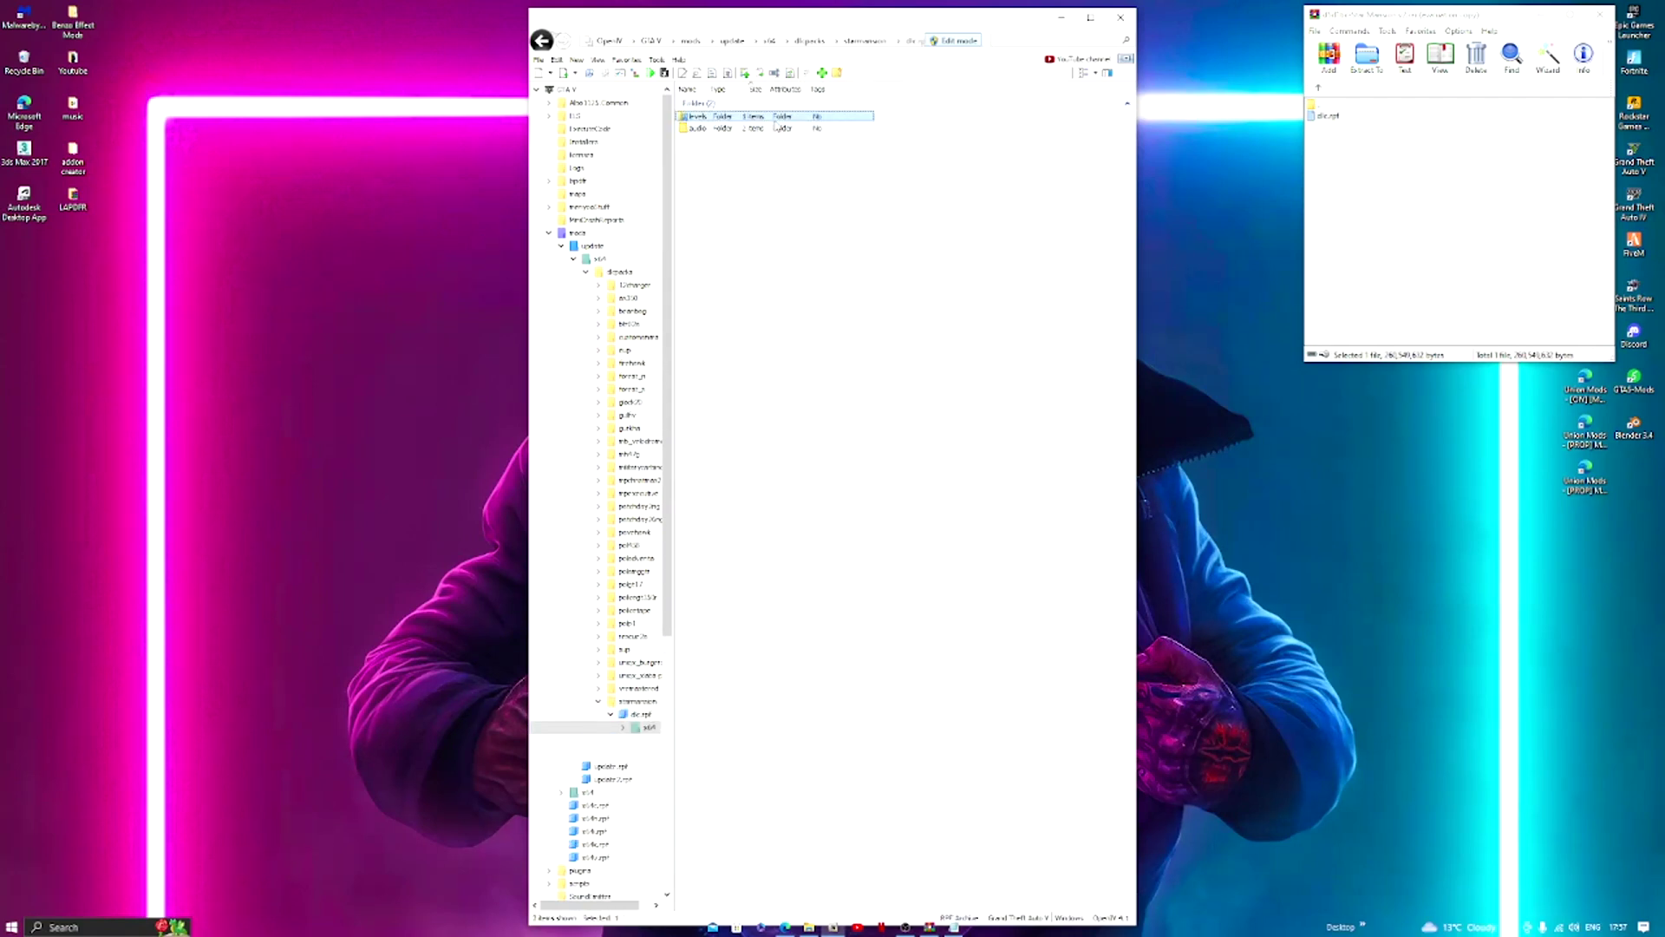
pyautogui.doubleClick(763, 117)
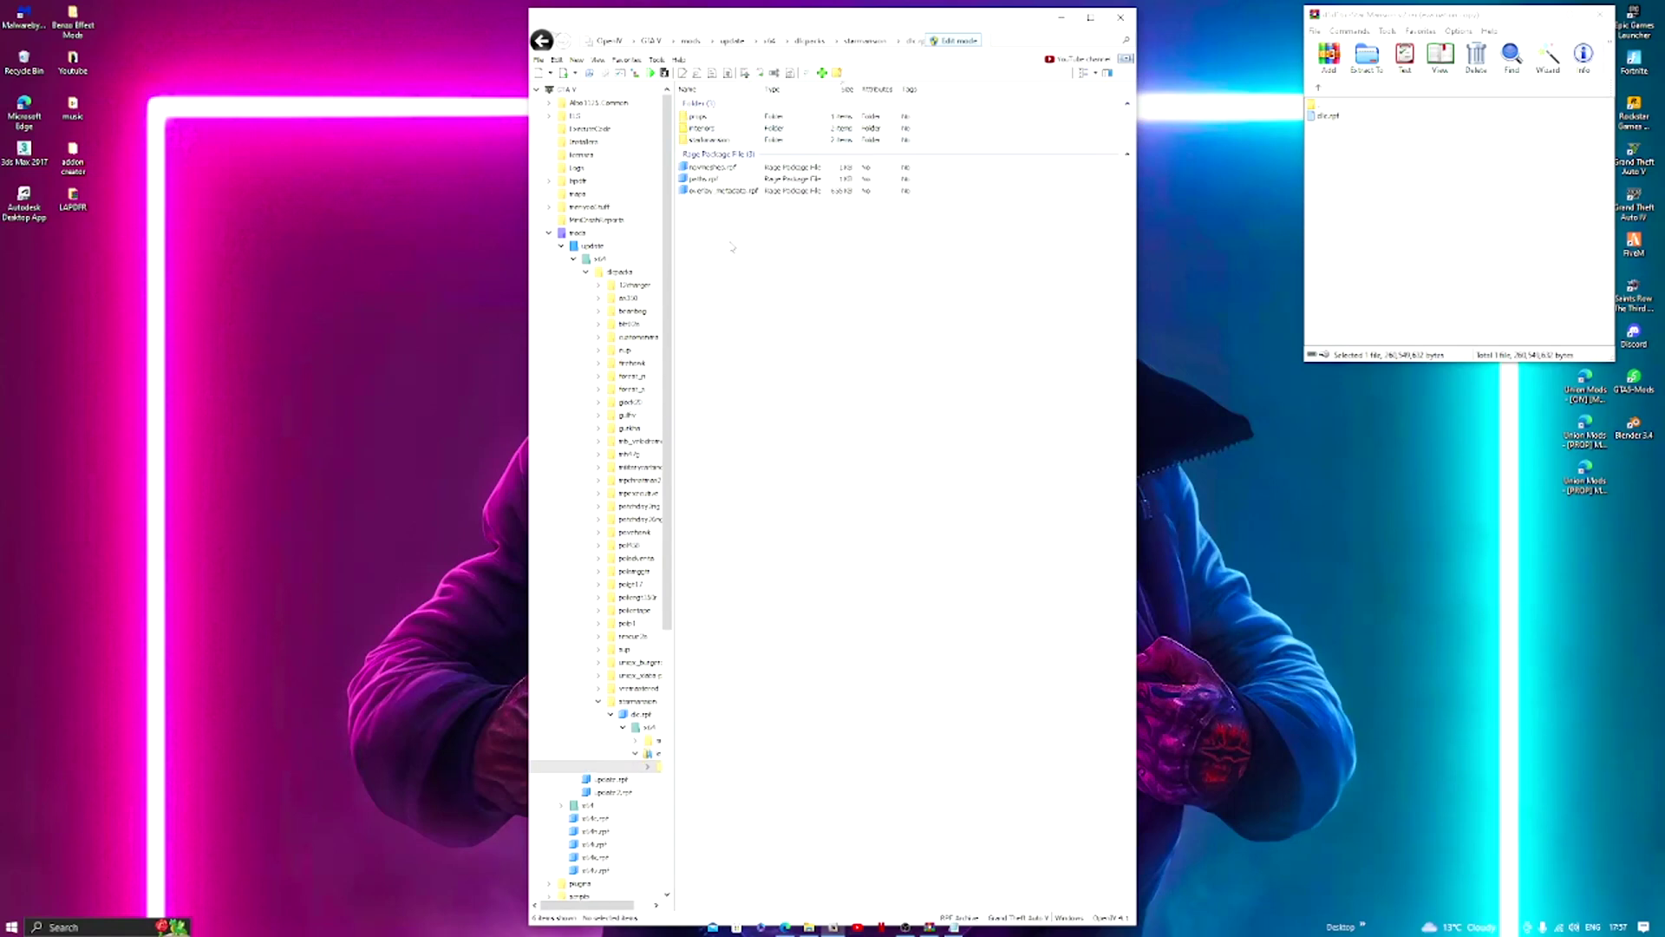
pyautogui.doubleClick(719, 116)
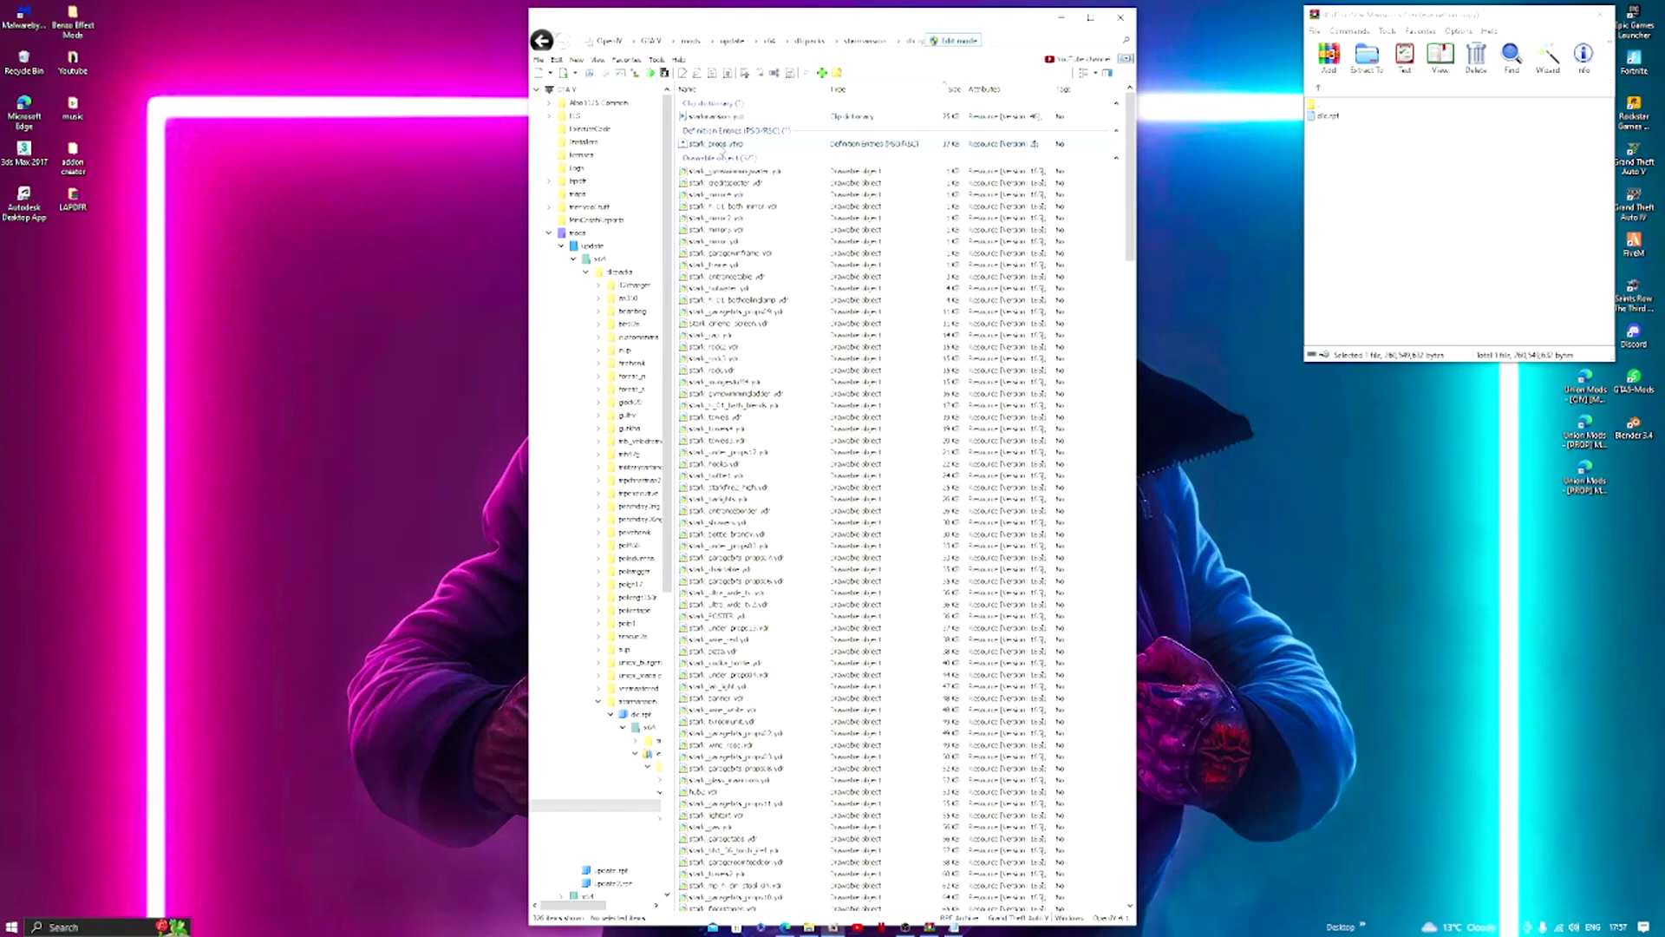
pyautogui.scroll(-20, 815, 557)
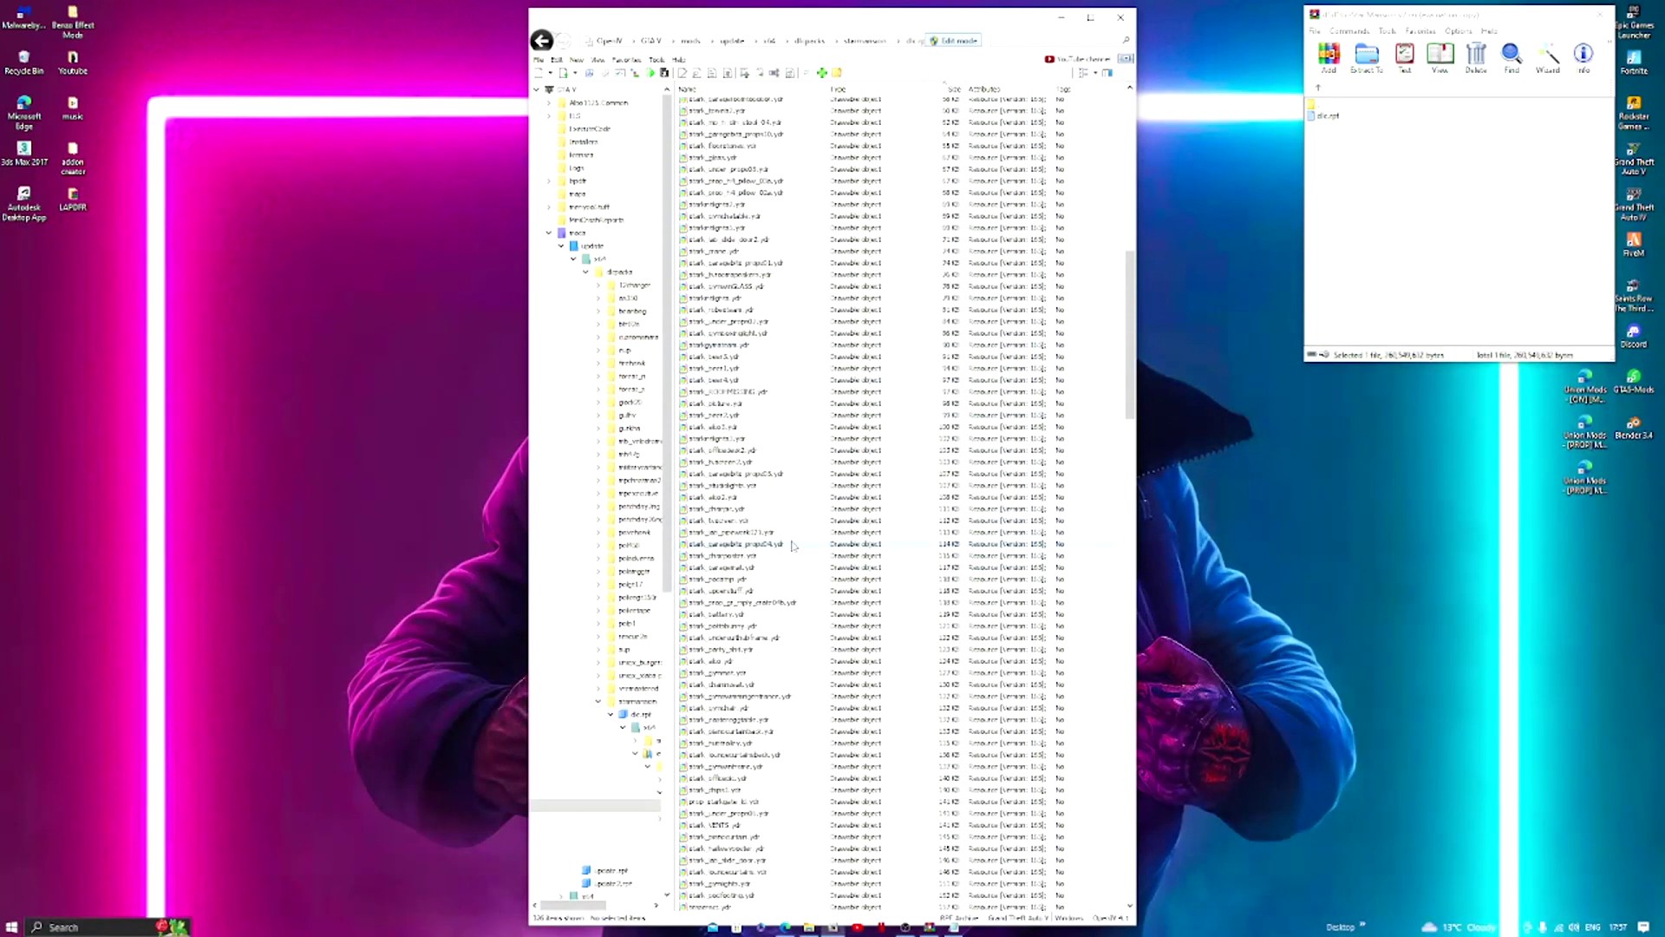
pyautogui.scroll(3, 816, 557)
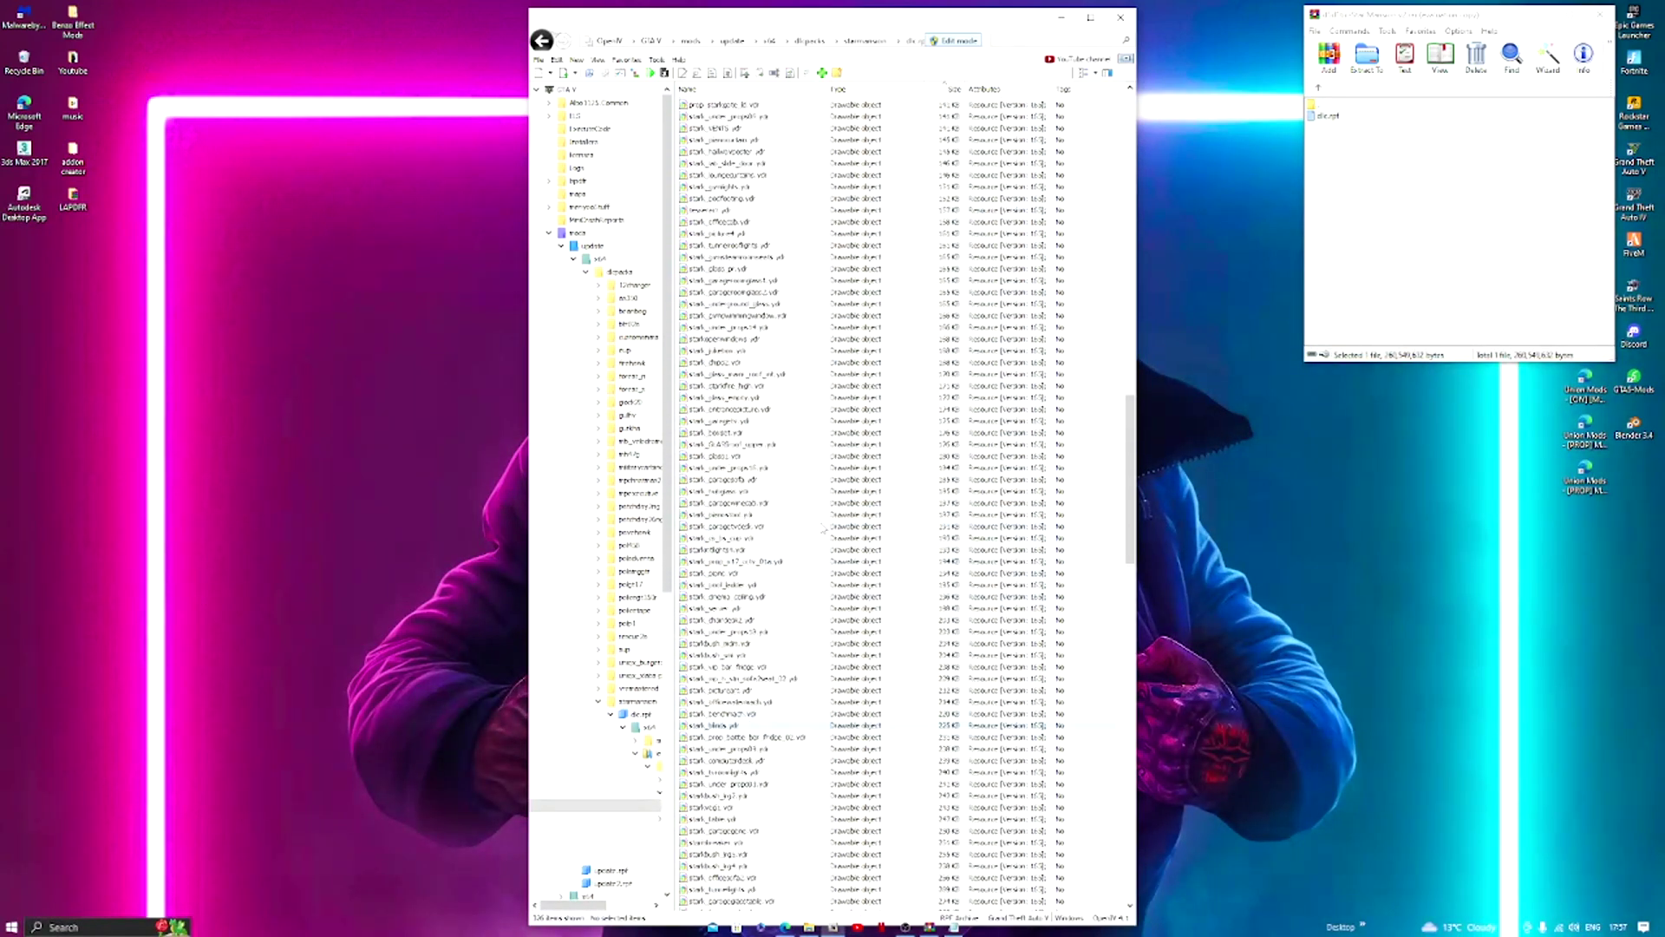
pyautogui.scroll(20, 819, 521)
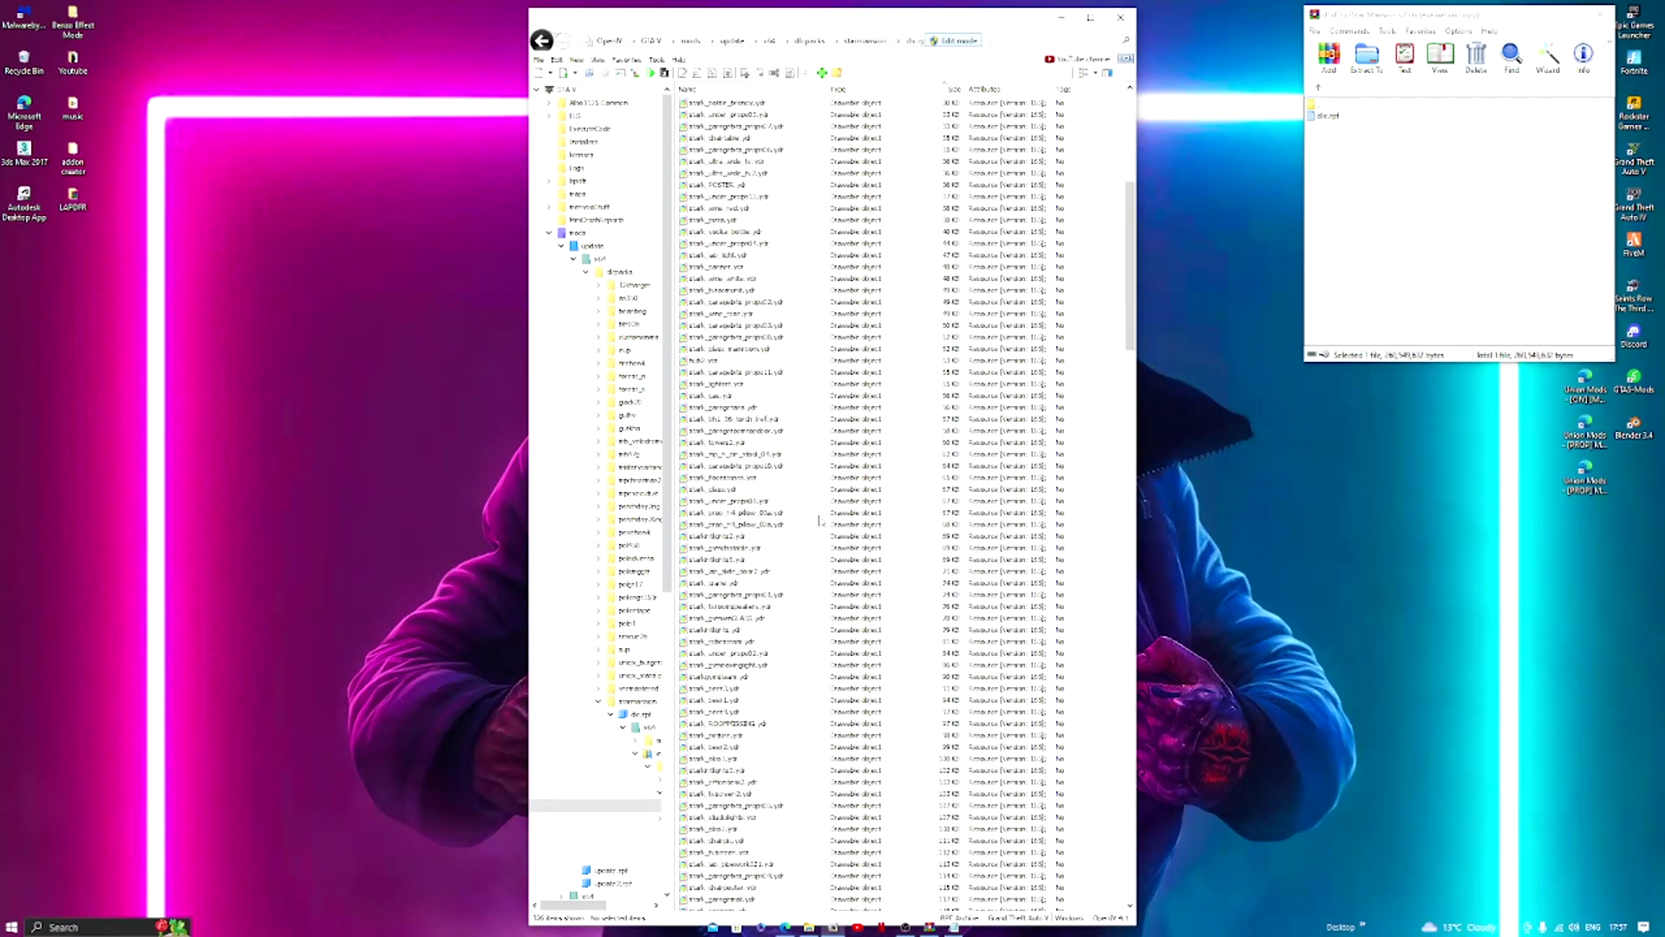
pyautogui.scroll(3, 819, 520)
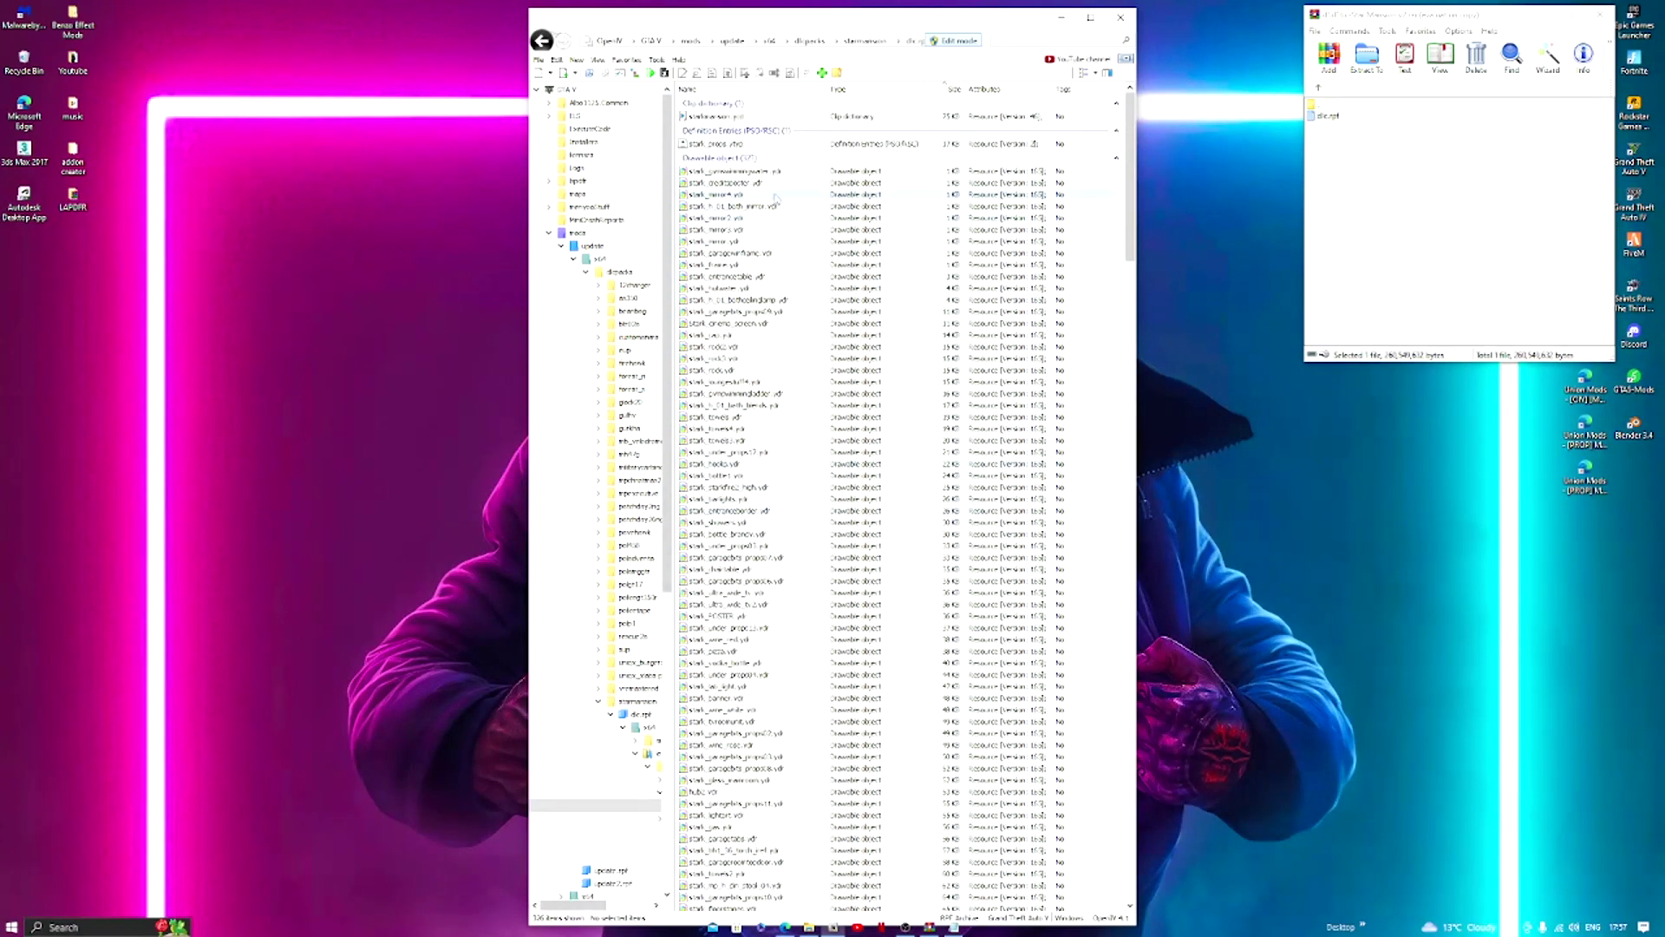
pyautogui.doubleClick(772, 171)
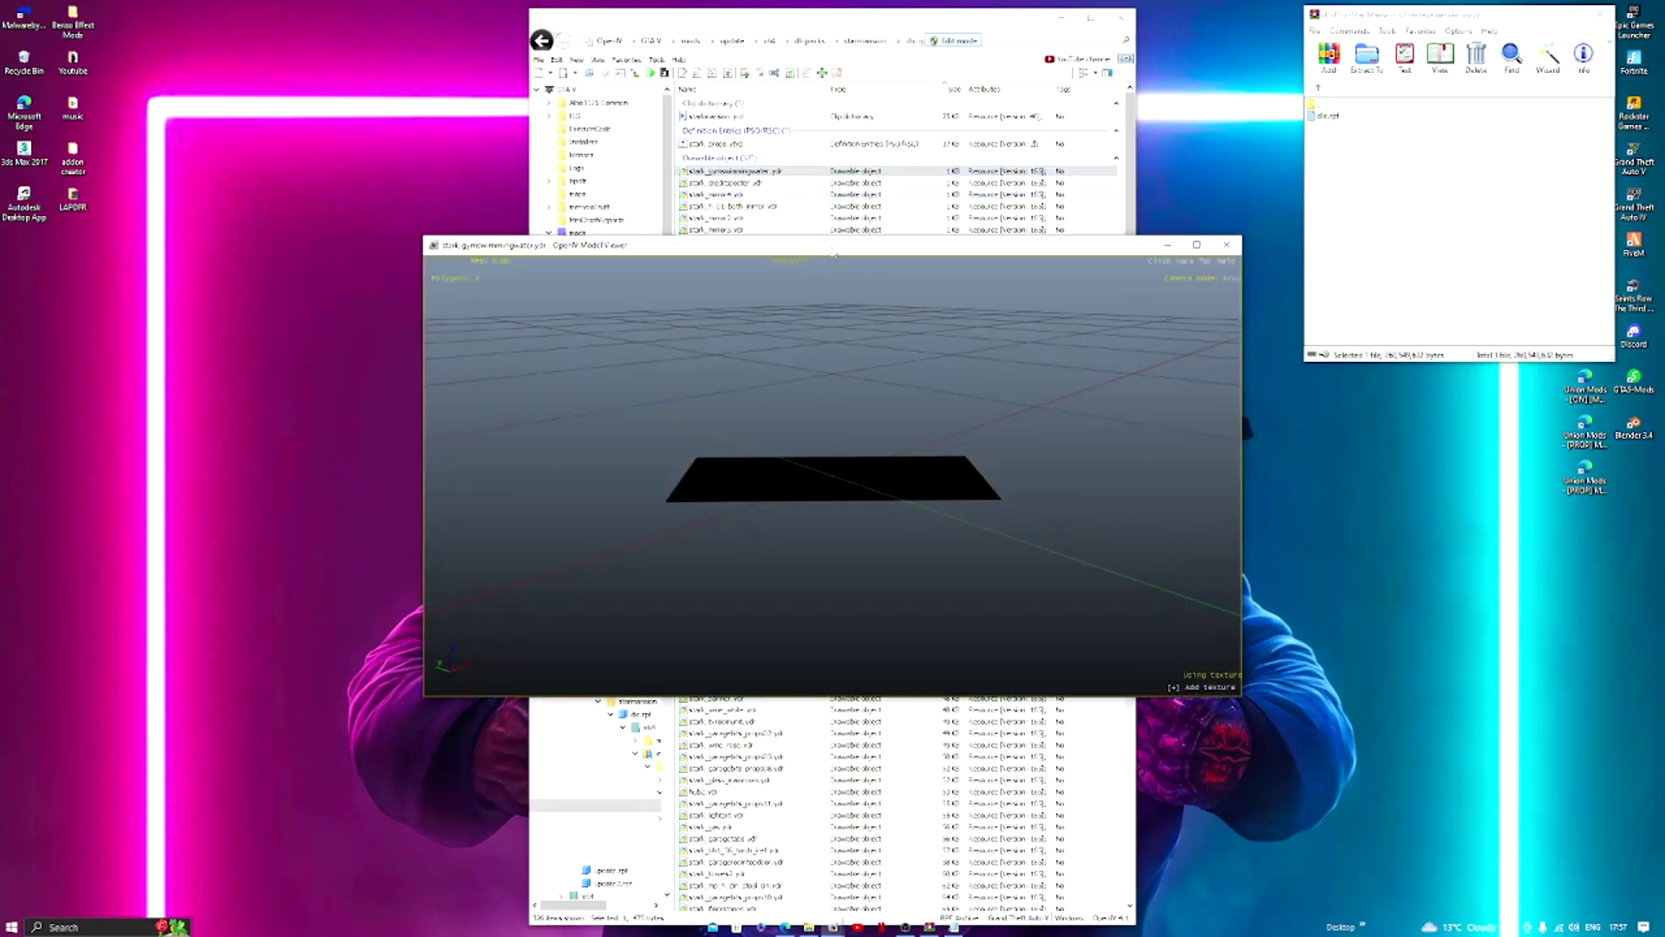
pyautogui.moveTo(727, 535); pyautogui.dragTo(1406, 202)
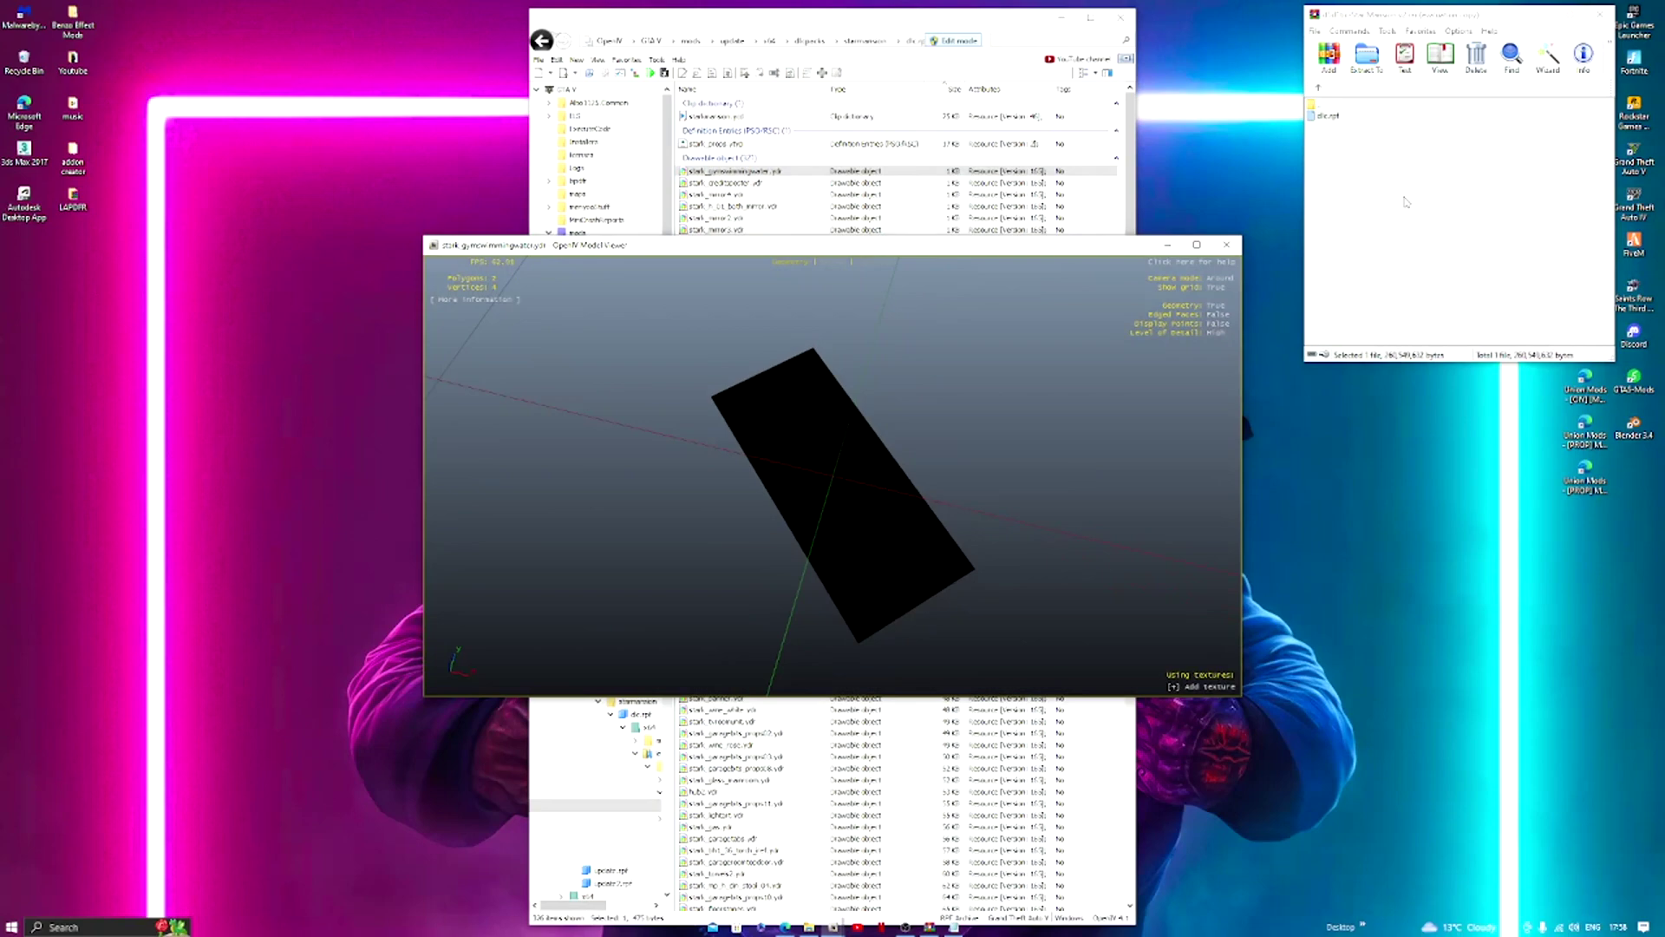
pyautogui.click(1226, 243)
pyautogui.doubleClick(754, 183)
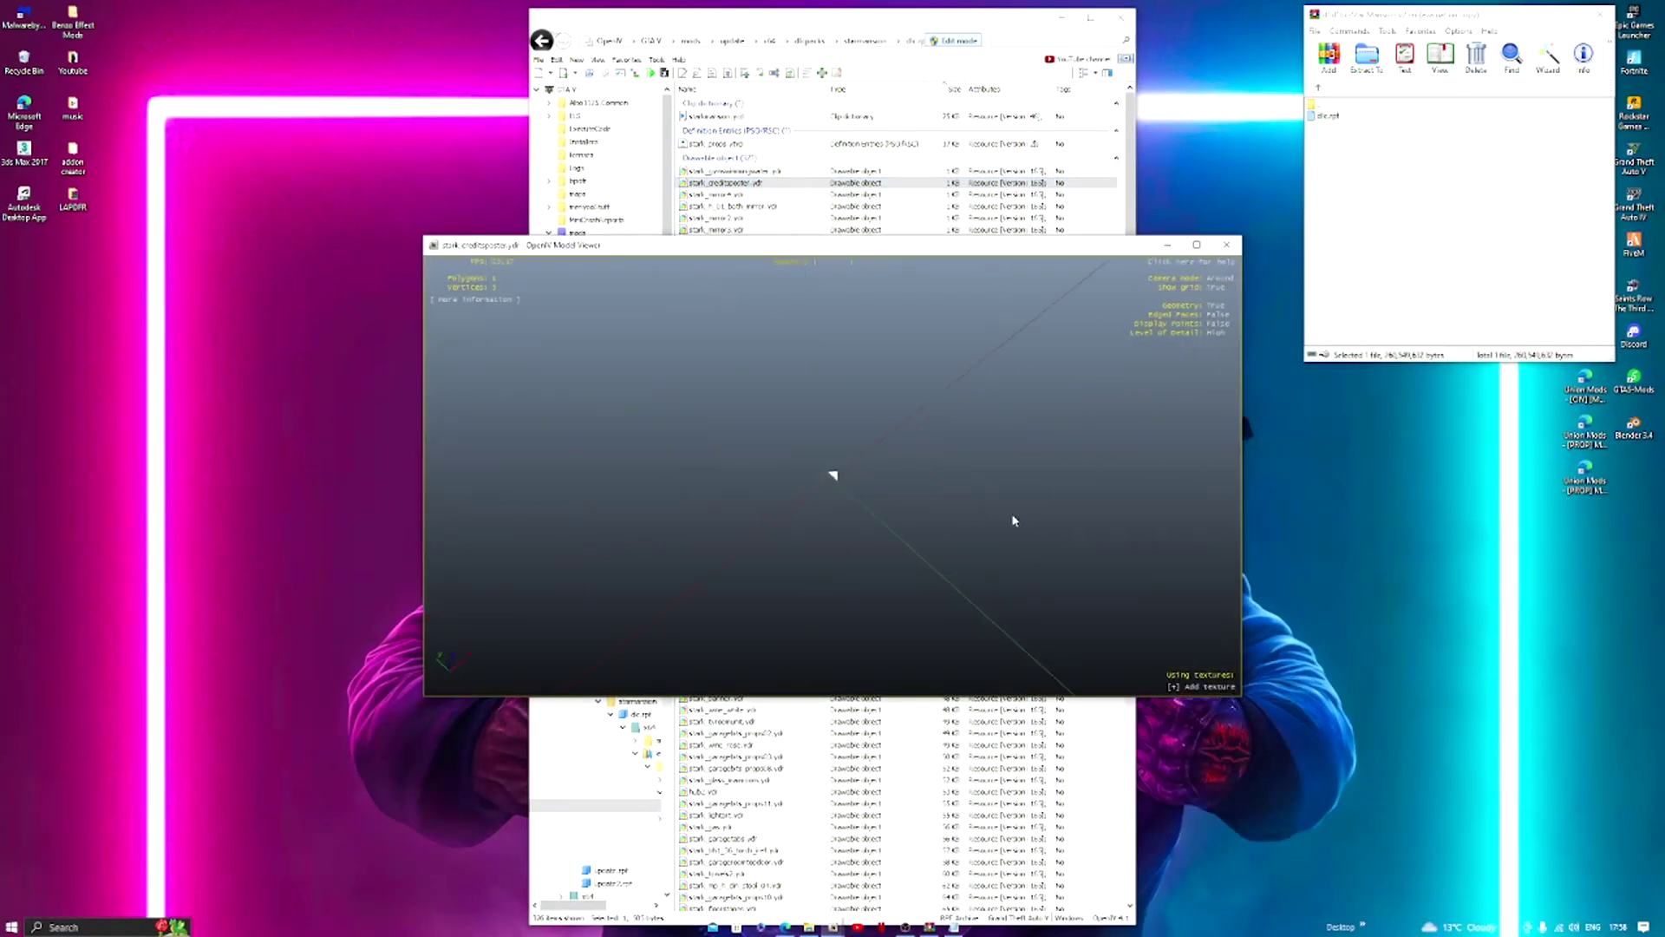
pyautogui.moveTo(1035, 517); pyautogui.dragTo(806, 386)
pyautogui.click(1233, 246)
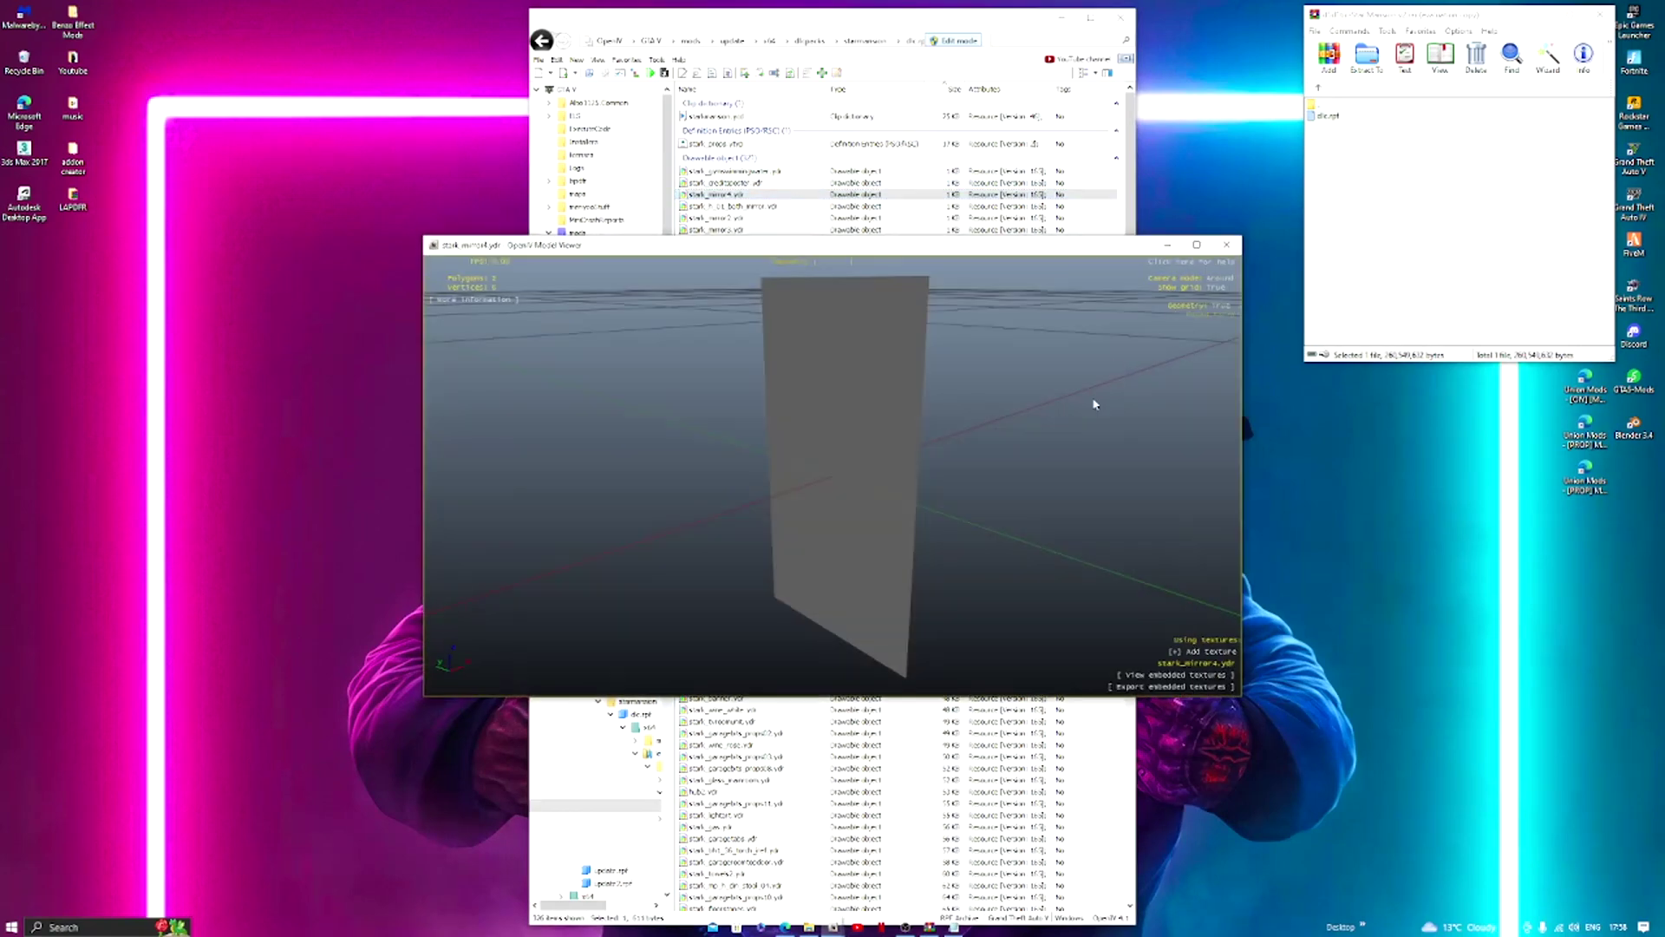
pyautogui.click(1226, 245)
pyautogui.doubleClick(759, 475)
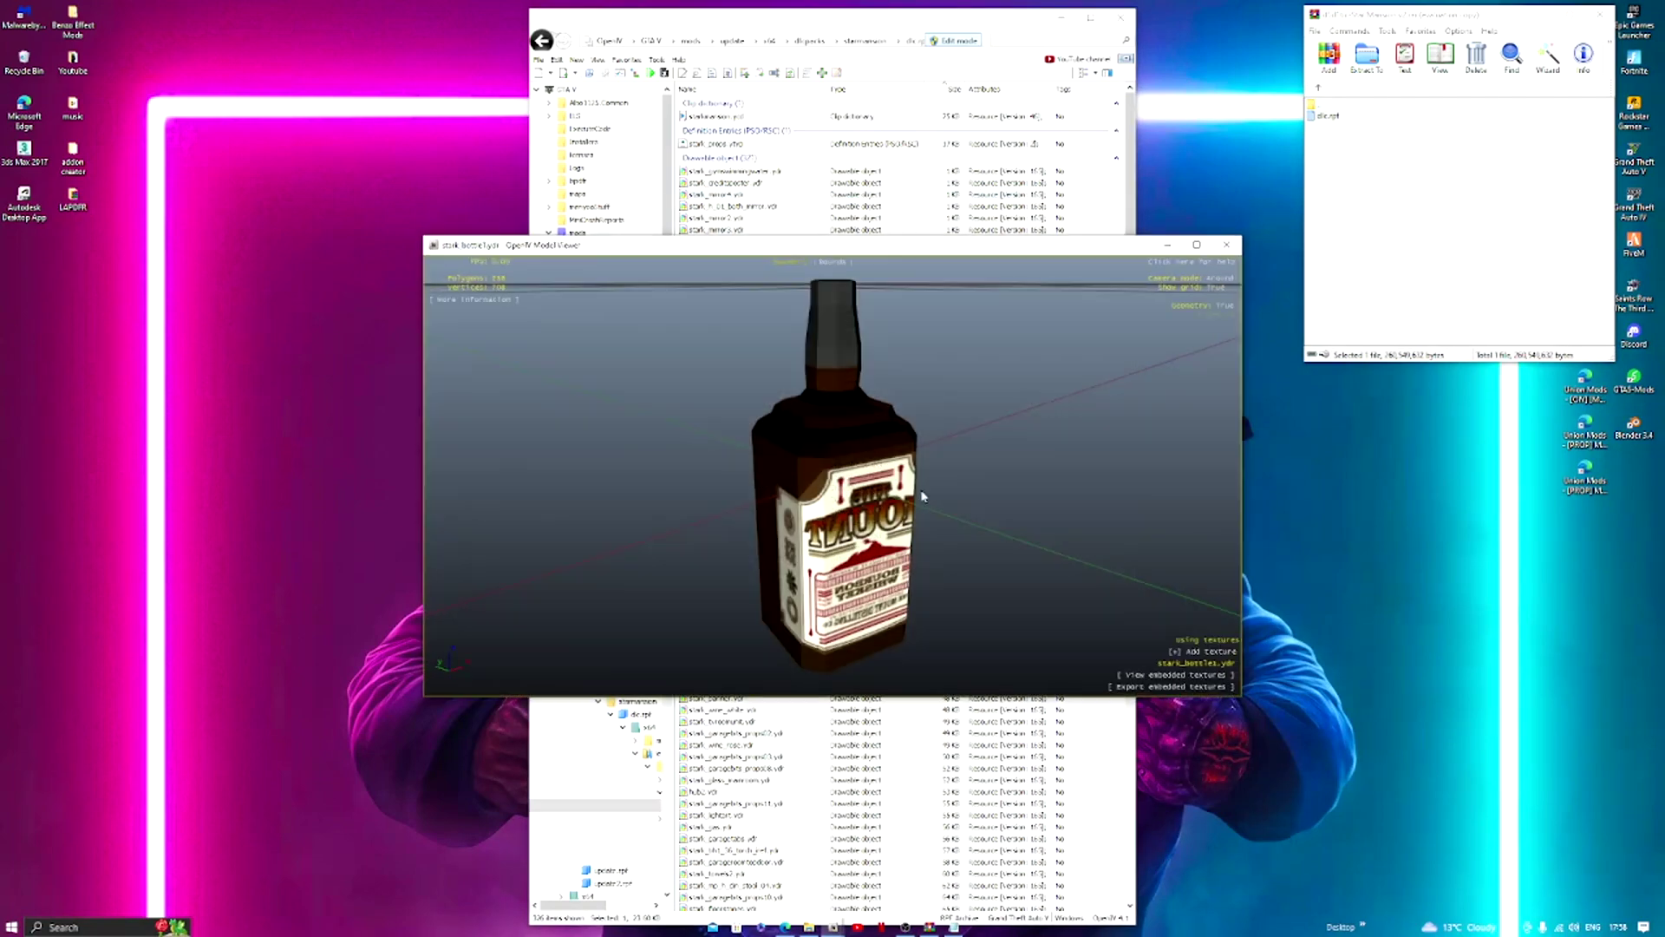
pyautogui.moveTo(830, 407); pyautogui.dragTo(718, 424)
pyautogui.click(1227, 245)
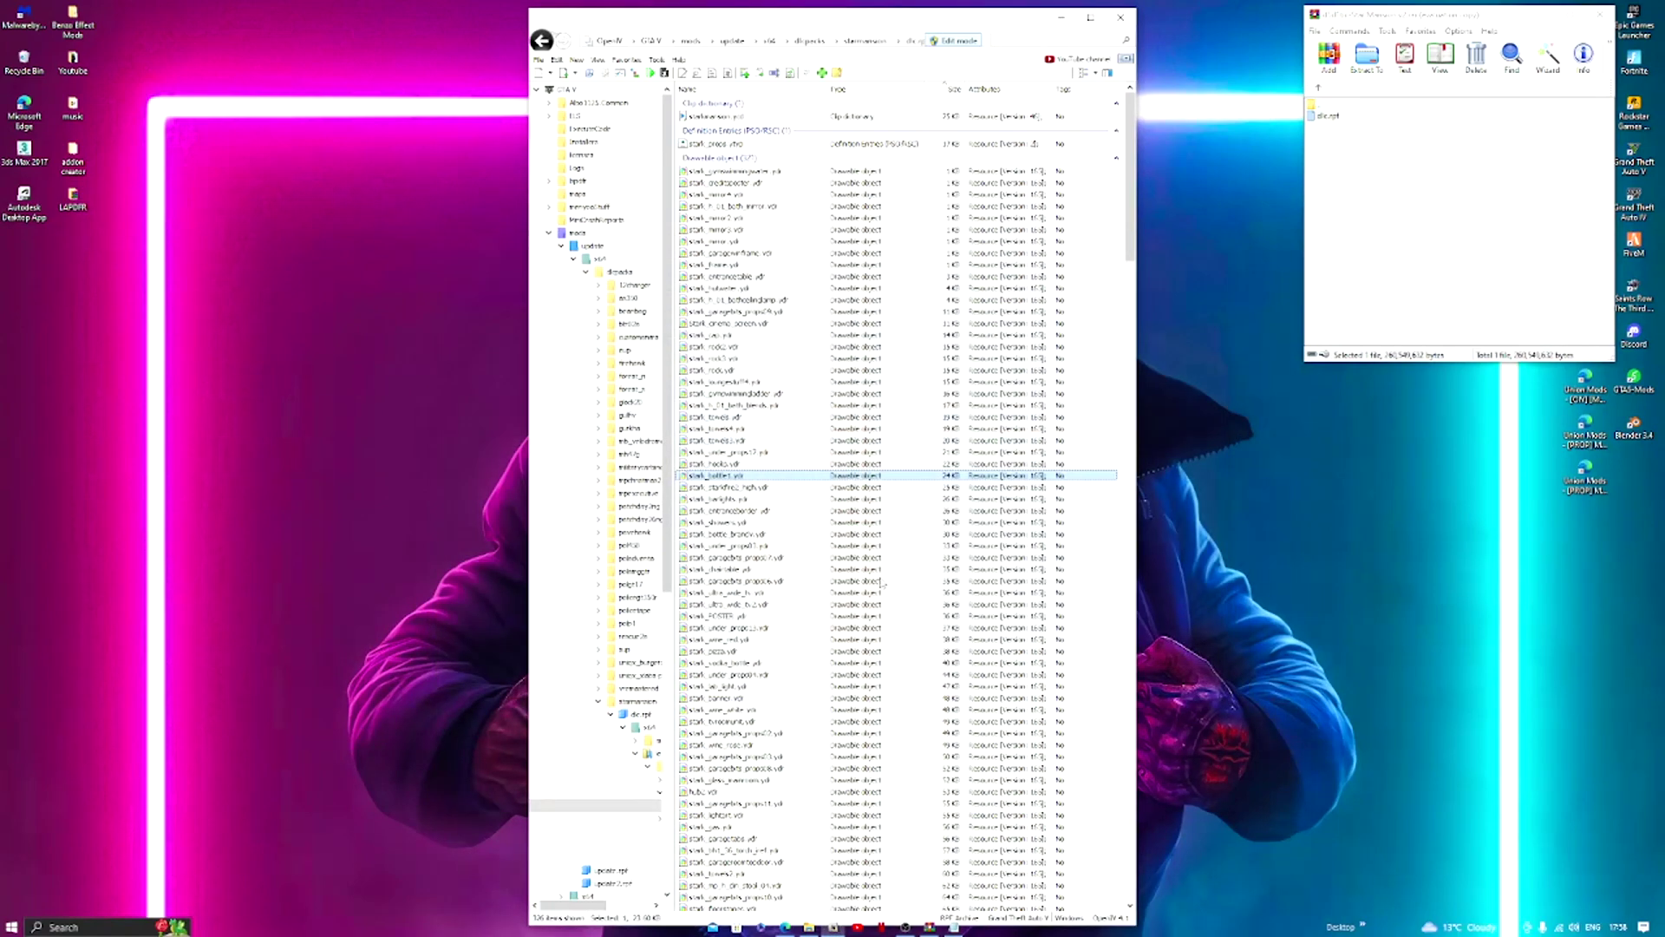
pyautogui.click(736, 745)
pyautogui.doubleClick(733, 745)
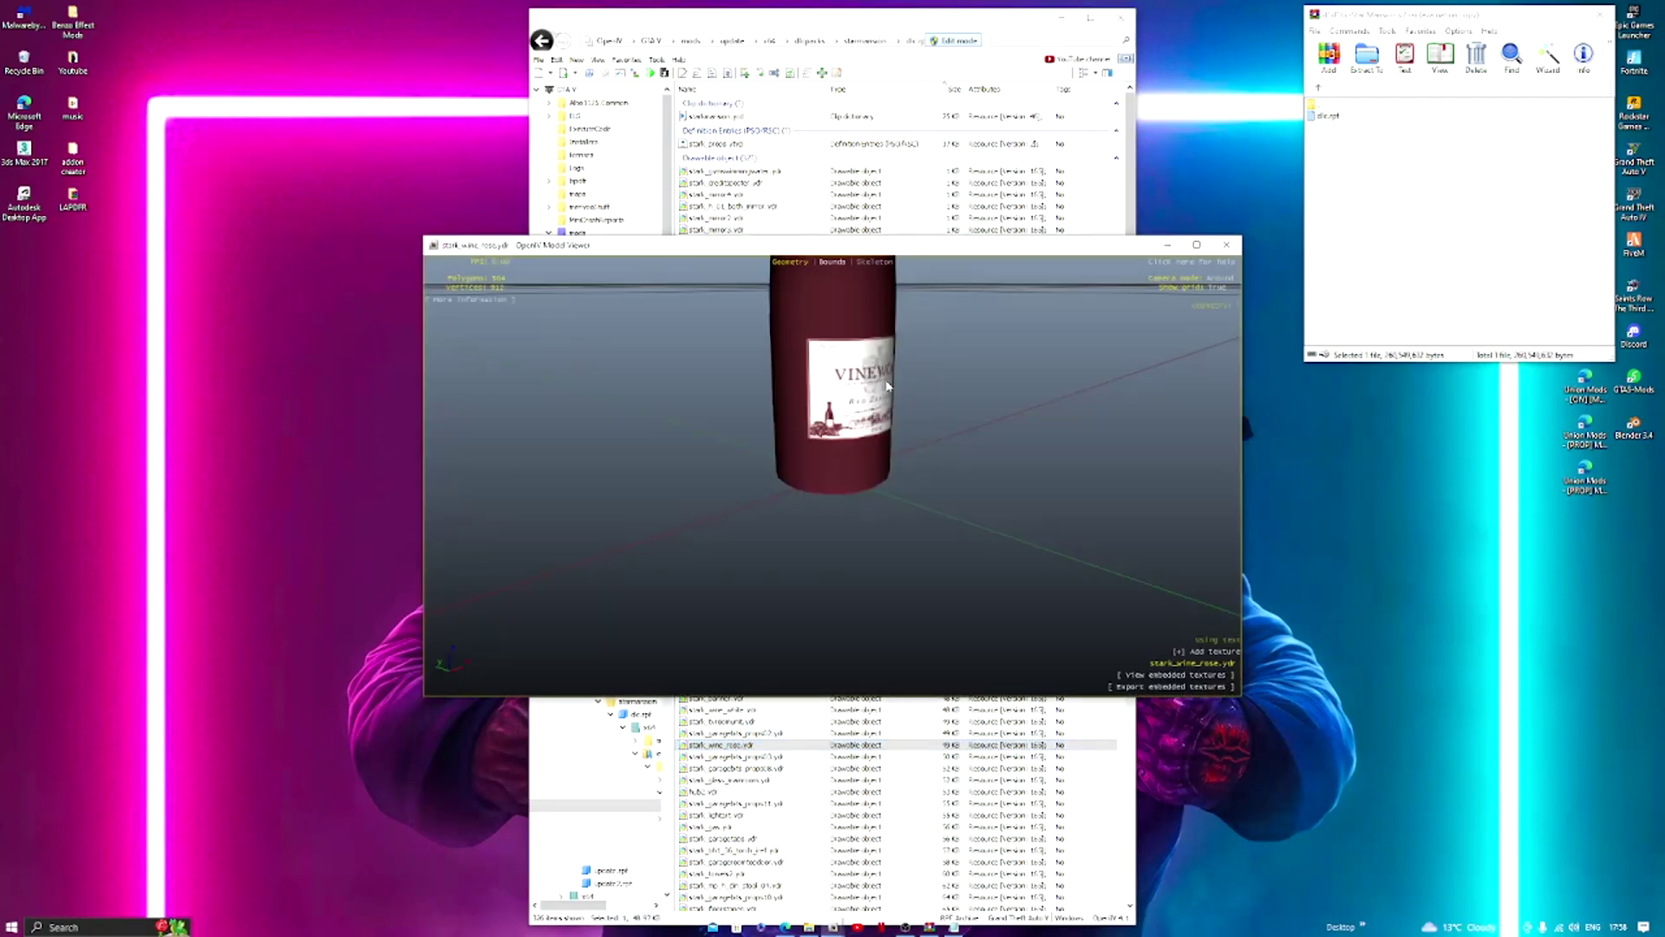
pyautogui.scroll(-3, 811, 492)
pyautogui.moveTo(811, 492); pyautogui.dragTo(818, 434)
pyautogui.scroll(-5, 818, 434)
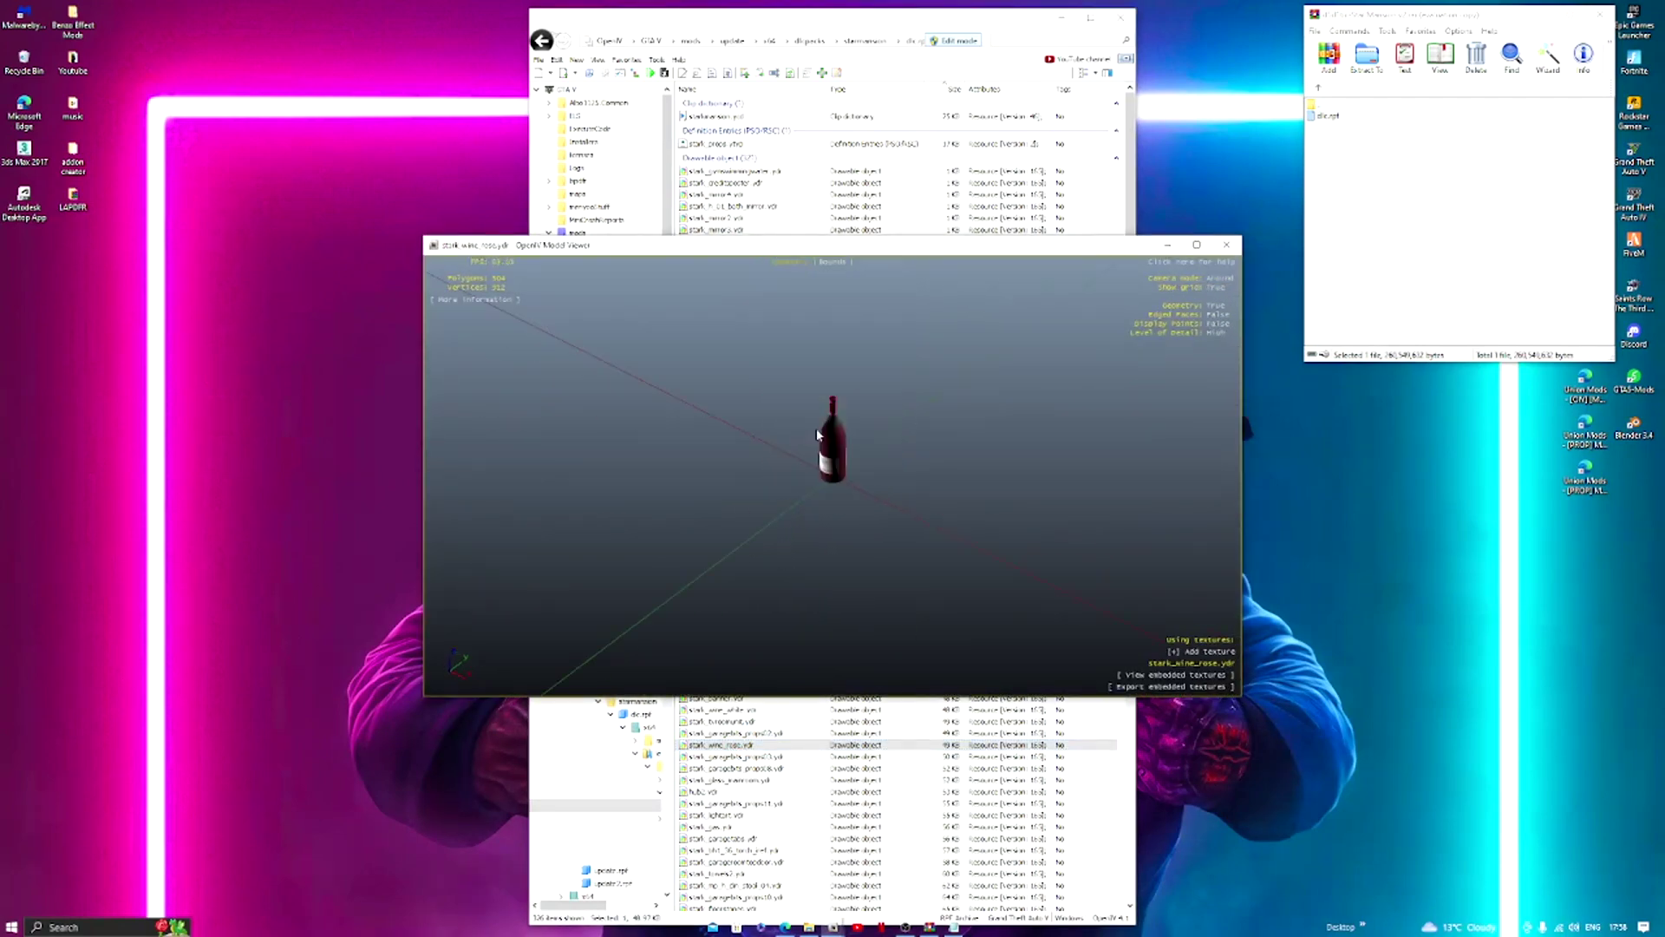
pyautogui.click(1227, 244)
pyautogui.click(729, 780)
pyautogui.keyDown('ctrl'); pyautogui.click(729, 780); pyautogui.keyUp('ctrl')
pyautogui.doubleClick(729, 790)
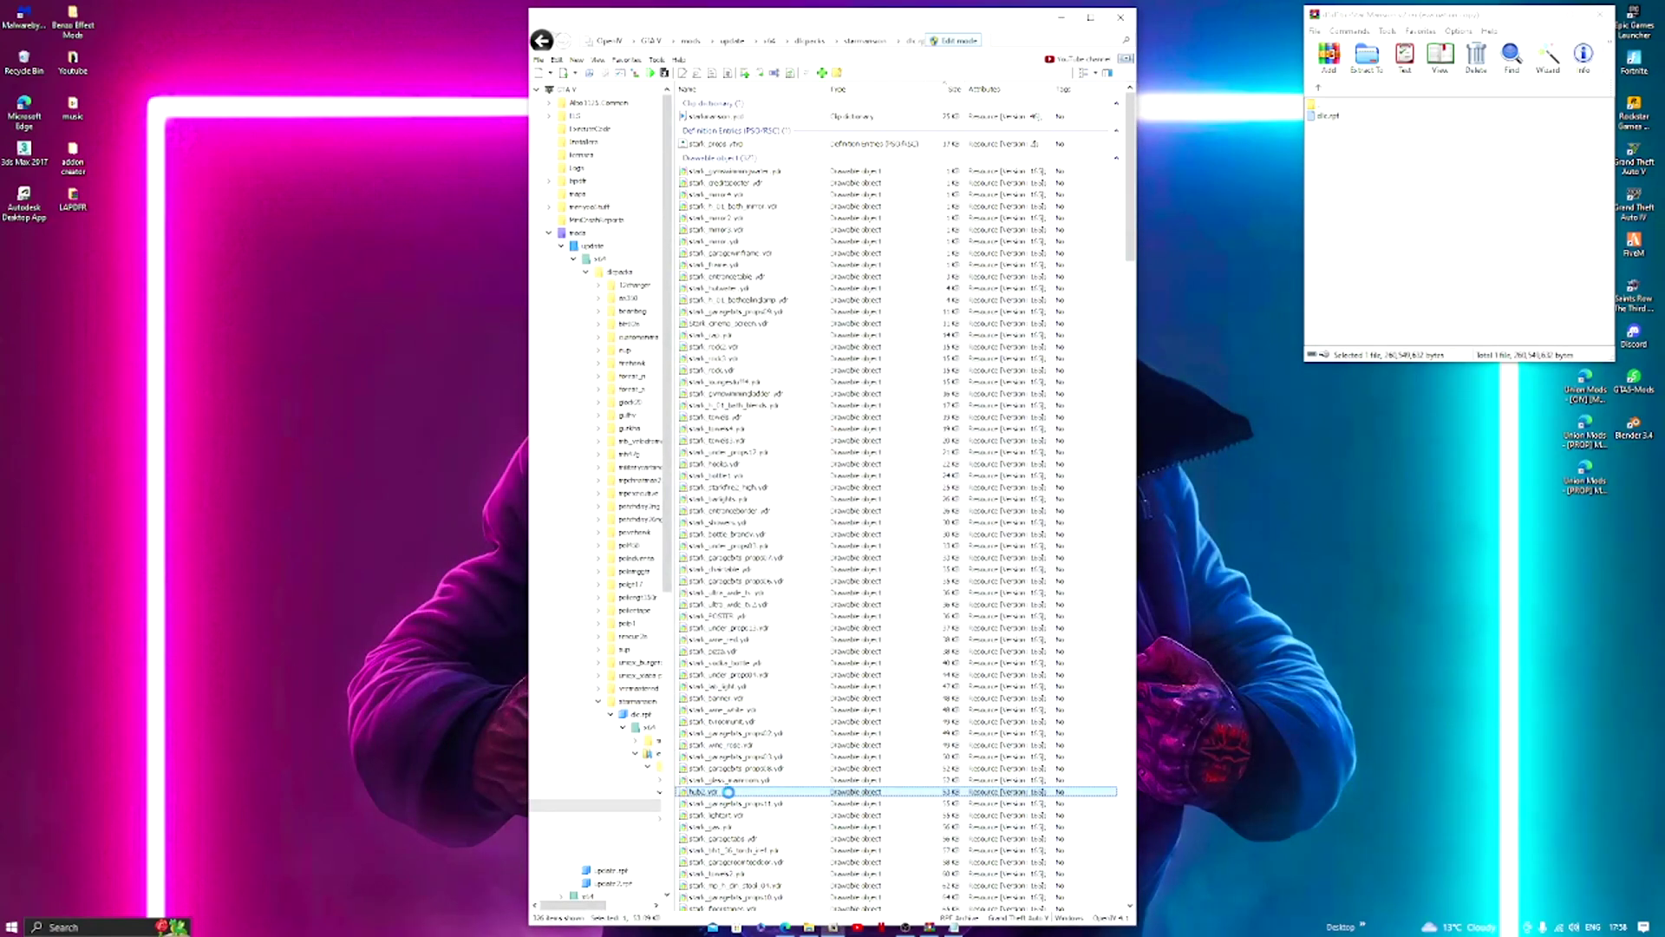
pyautogui.moveTo(911, 450); pyautogui.dragTo(890, 621)
# Open stark_exterior.rpf from dlc.rpf and preview its first drawable and the starksmoke model.
pyautogui.click(1227, 244)
pyautogui.click(541, 40)
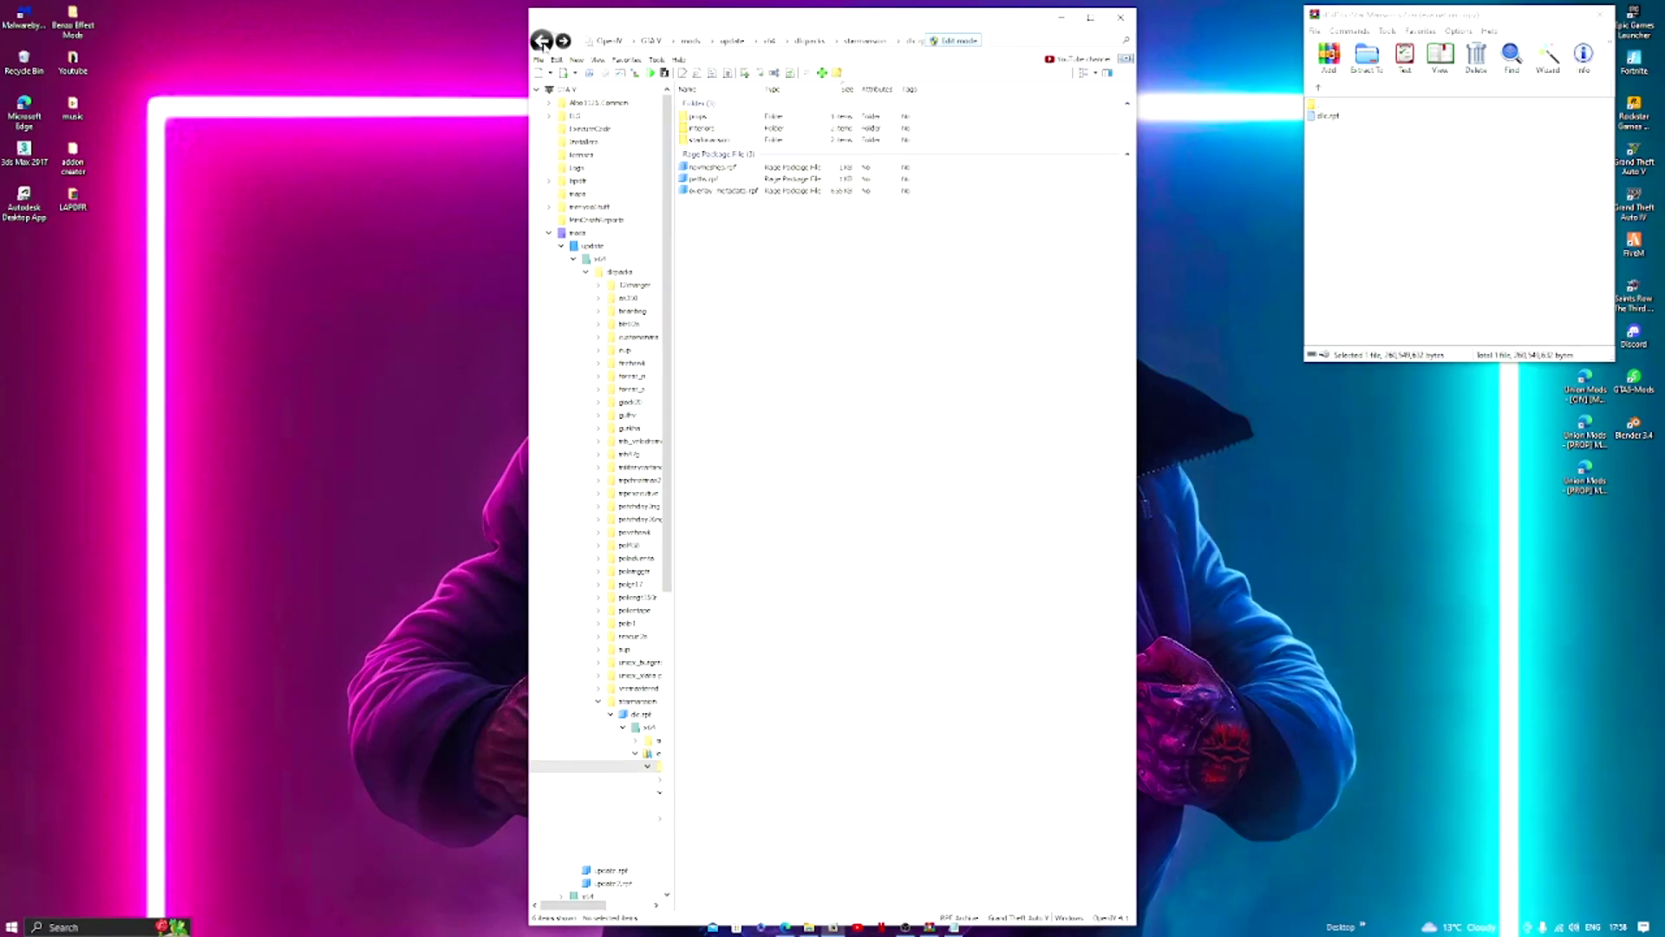
pyautogui.doubleClick(735, 140)
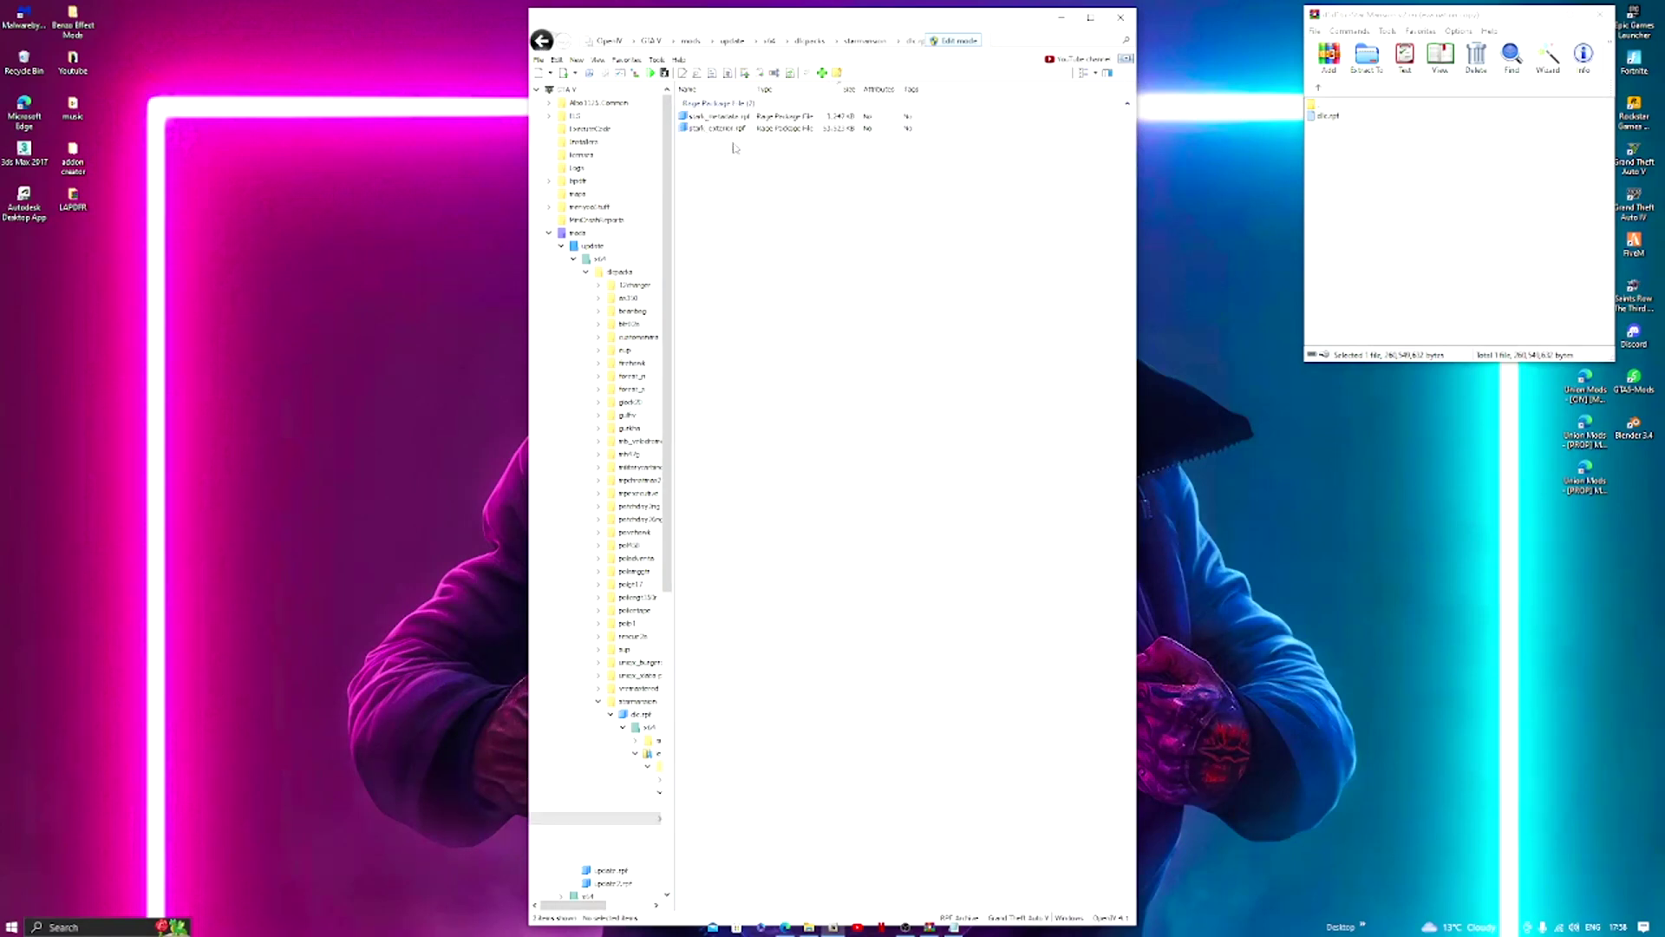
pyautogui.doubleClick(735, 129)
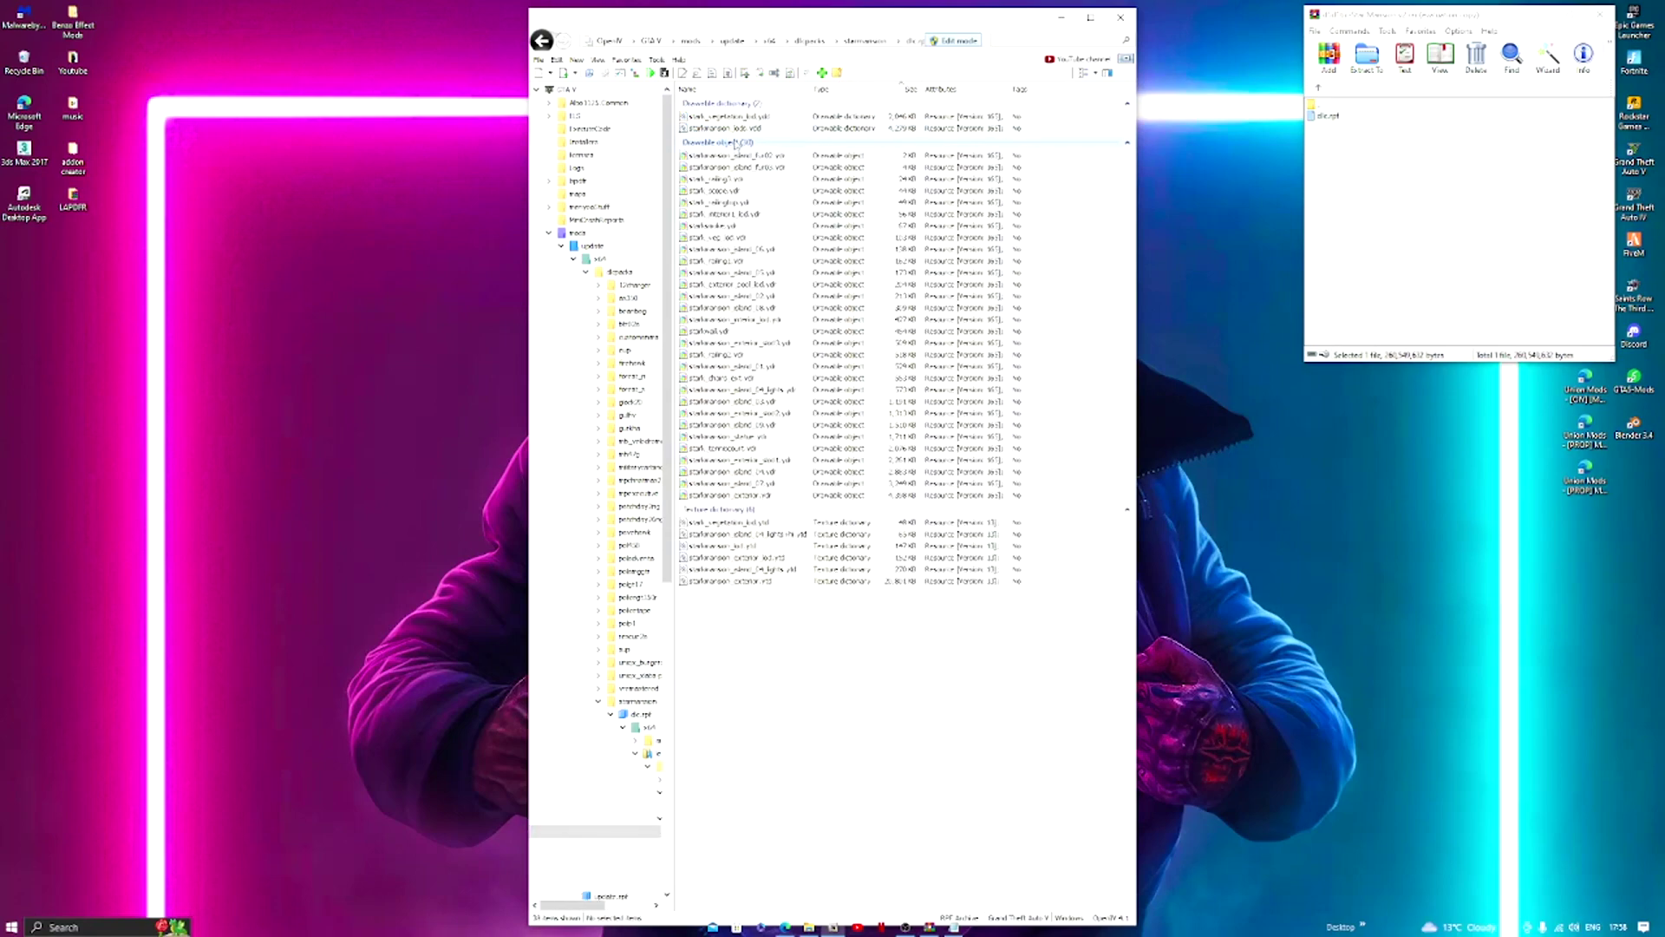
pyautogui.click(739, 156)
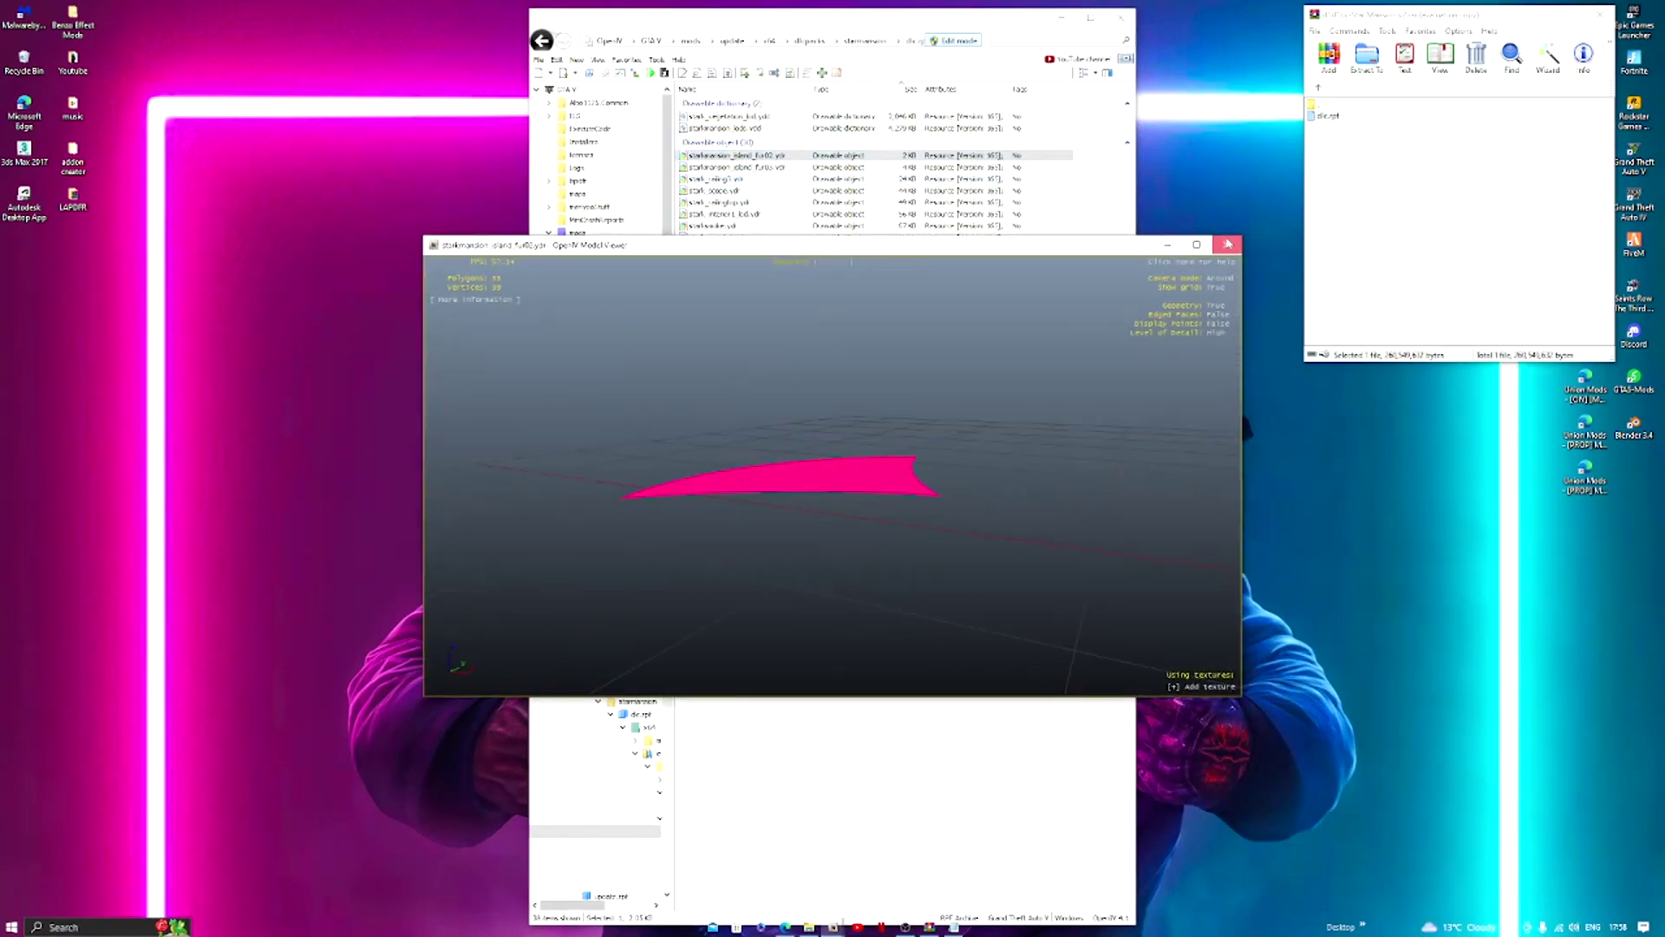
pyautogui.press('Escape')
pyautogui.click(733, 225)
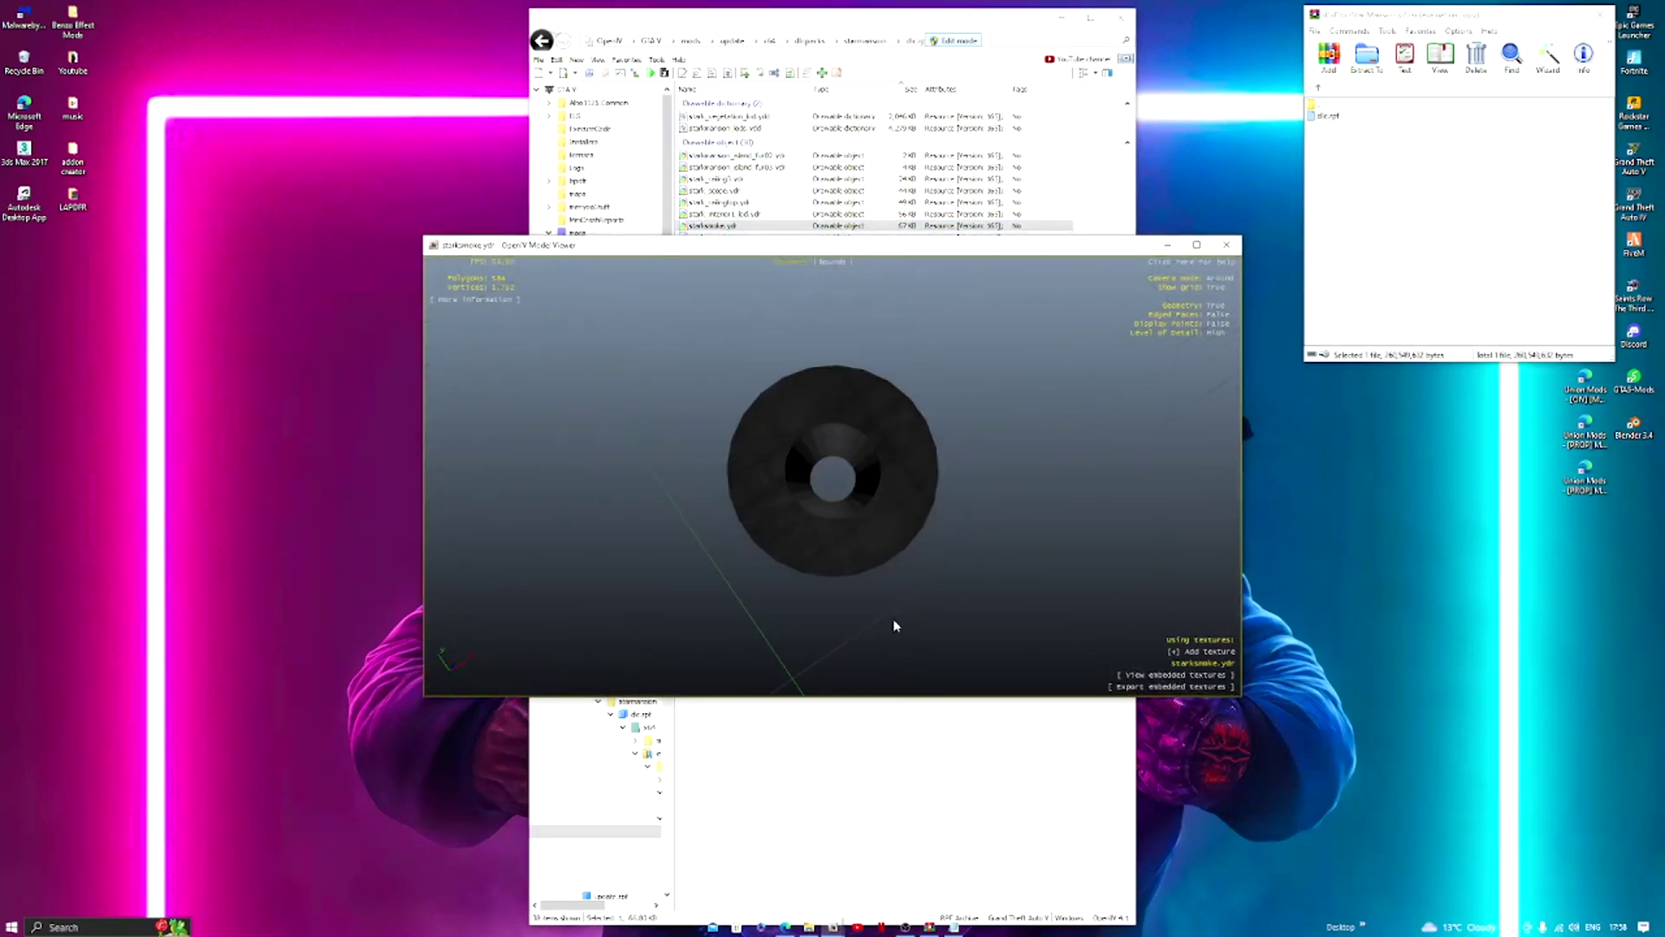
pyautogui.click(1226, 244)
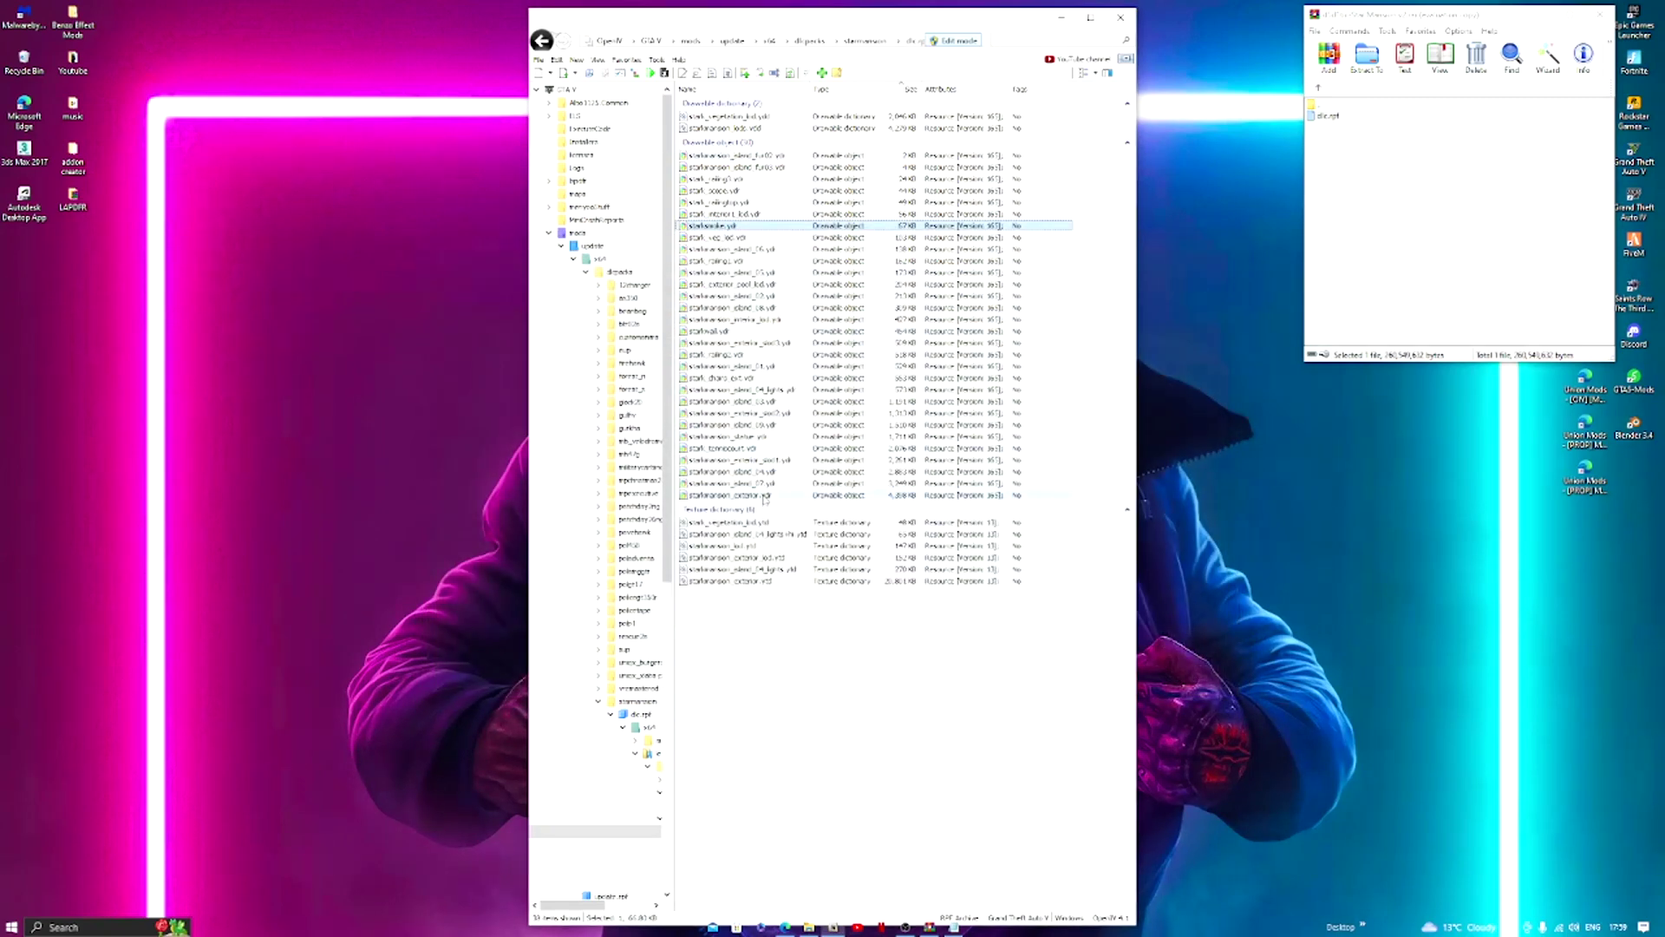
# Preview the mansion exterior model from all sides, including its round roof.
pyautogui.doubleClick(746, 496)
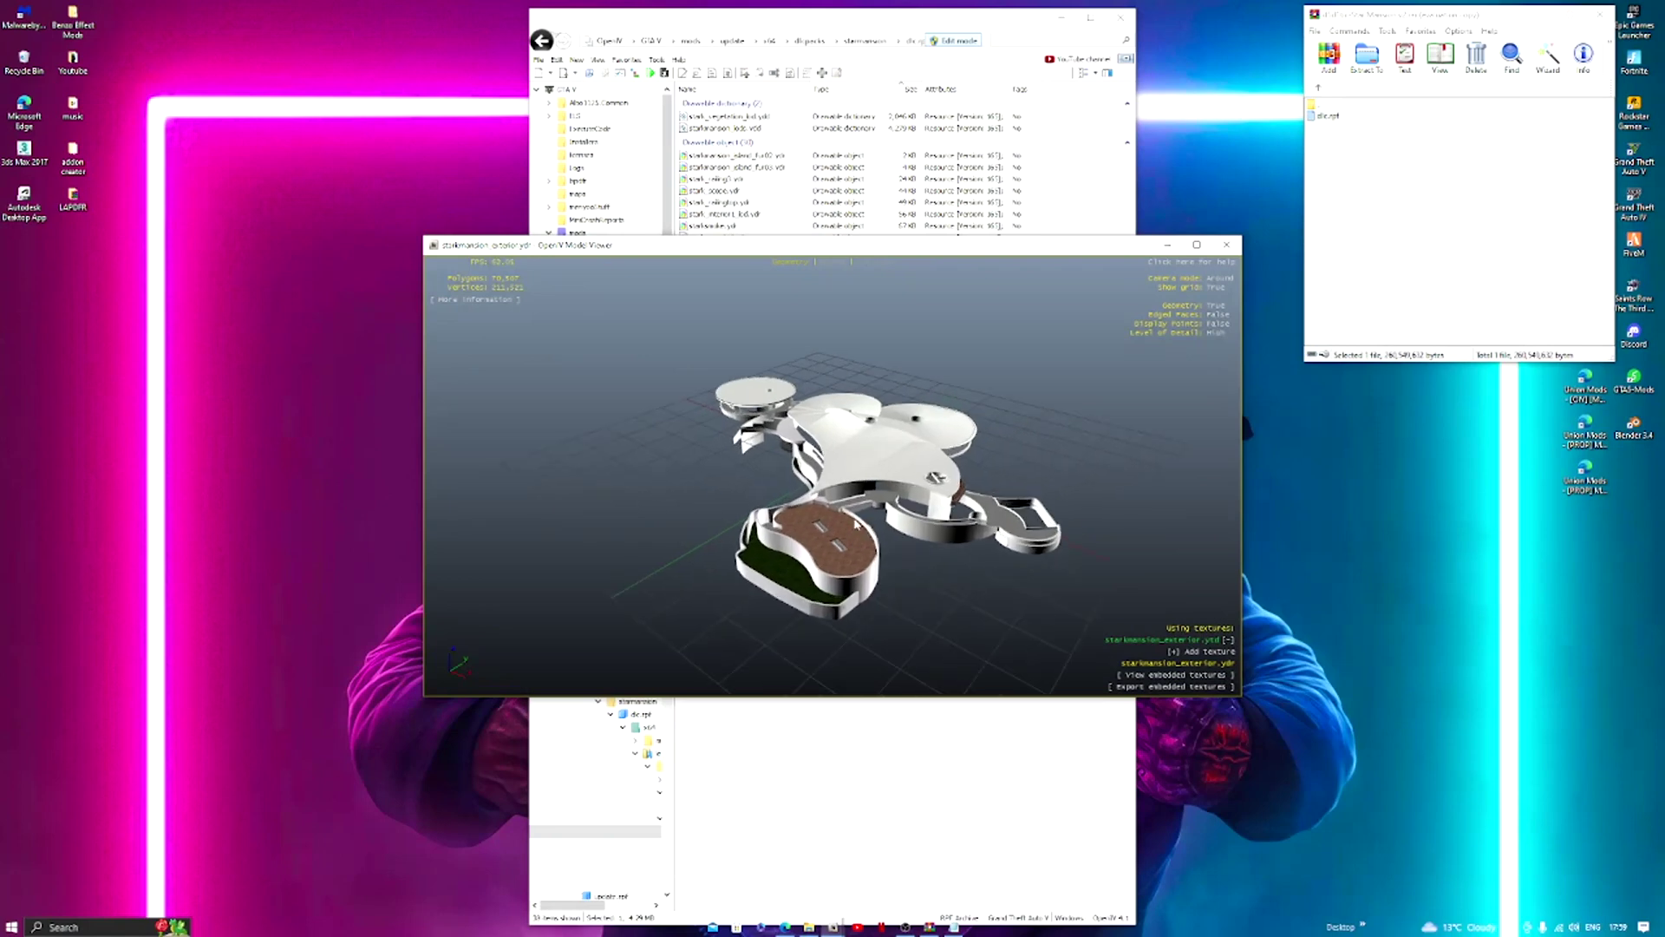
pyautogui.moveTo(857, 523); pyautogui.dragTo(985, 409)
pyautogui.scroll(5, 862, 492)
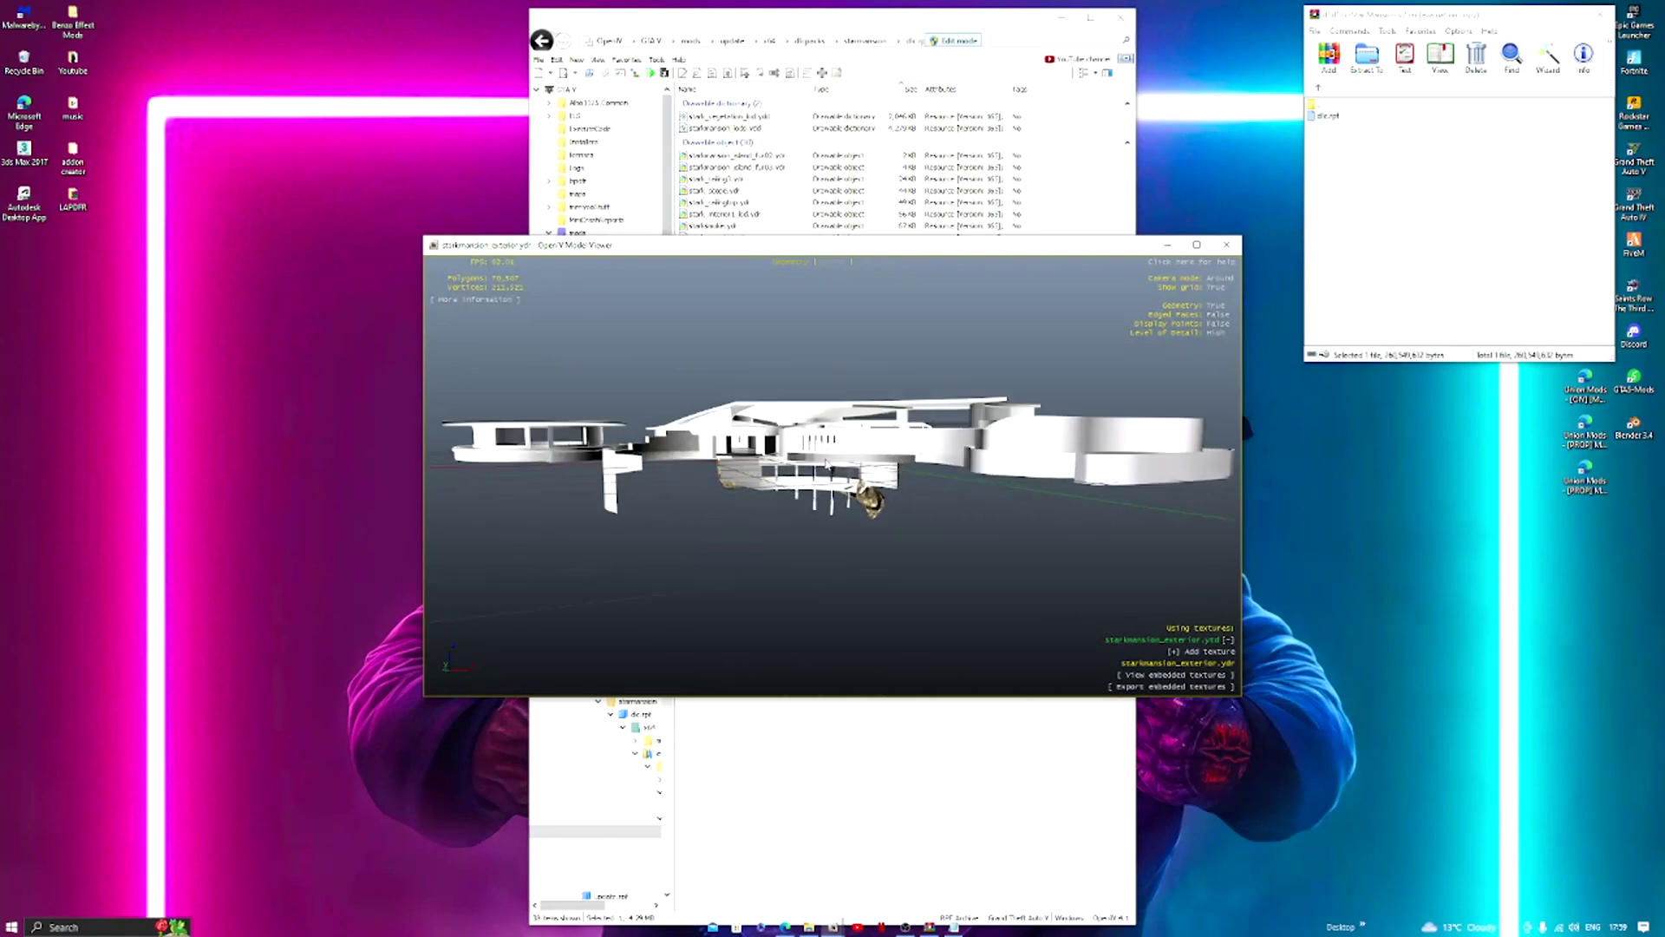
pyautogui.moveTo(826, 464); pyautogui.dragTo(672, 477)
pyautogui.scroll(-3, 599, 444)
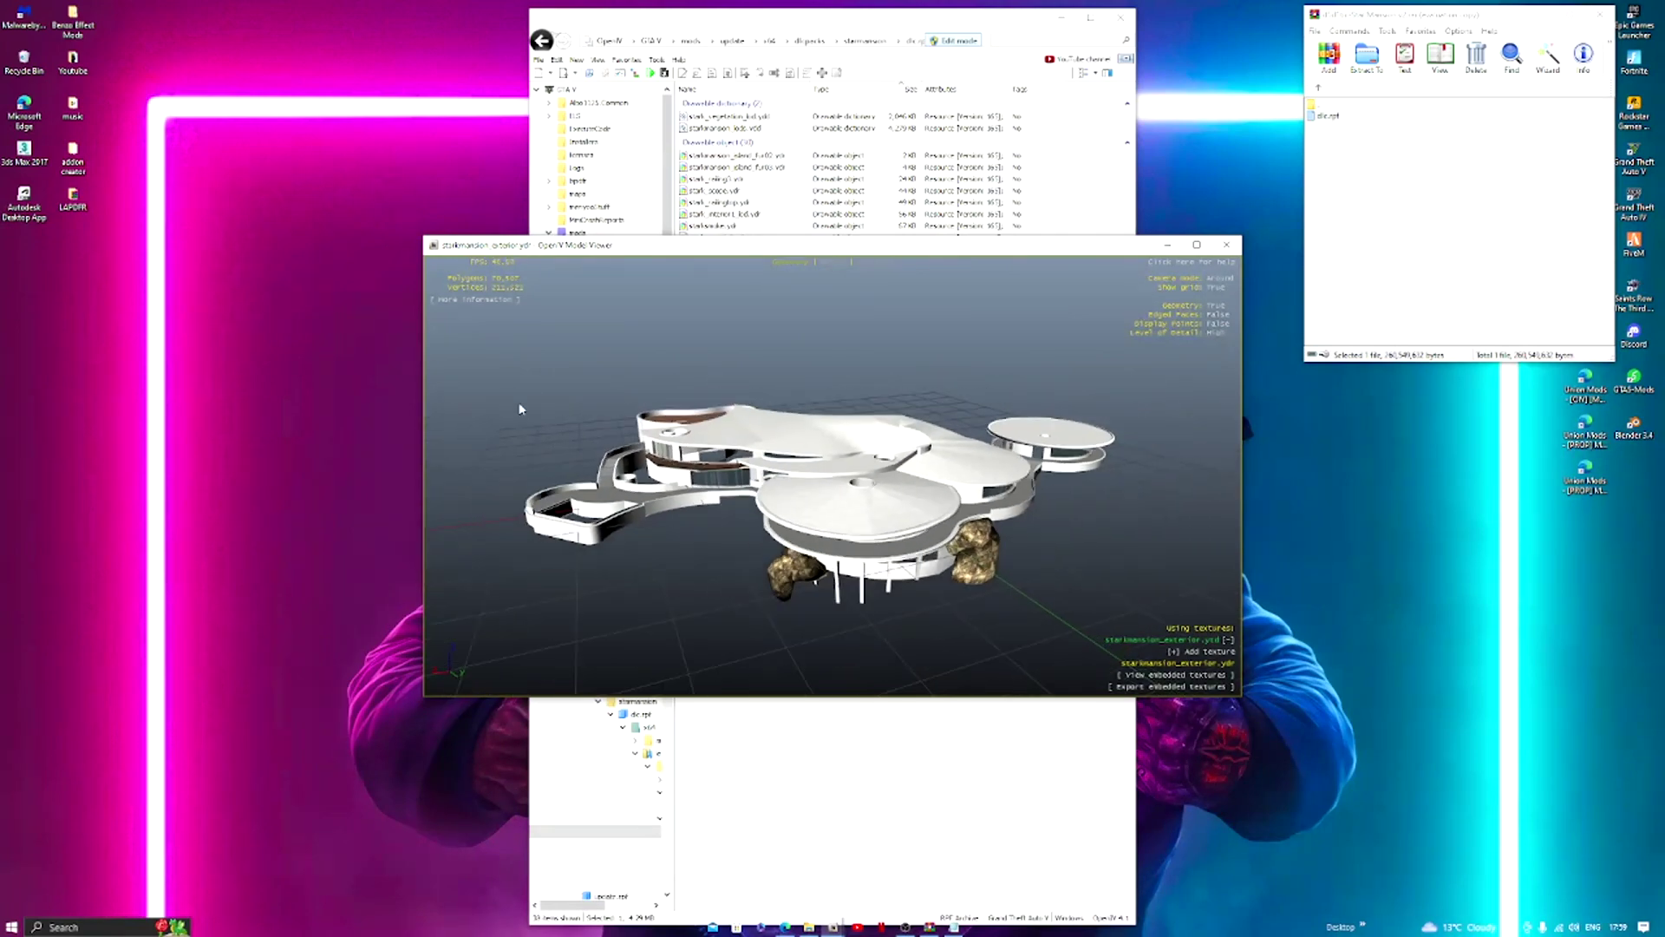
pyautogui.moveTo(520, 412); pyautogui.dragTo(1184, 112)
pyautogui.click(1227, 245)
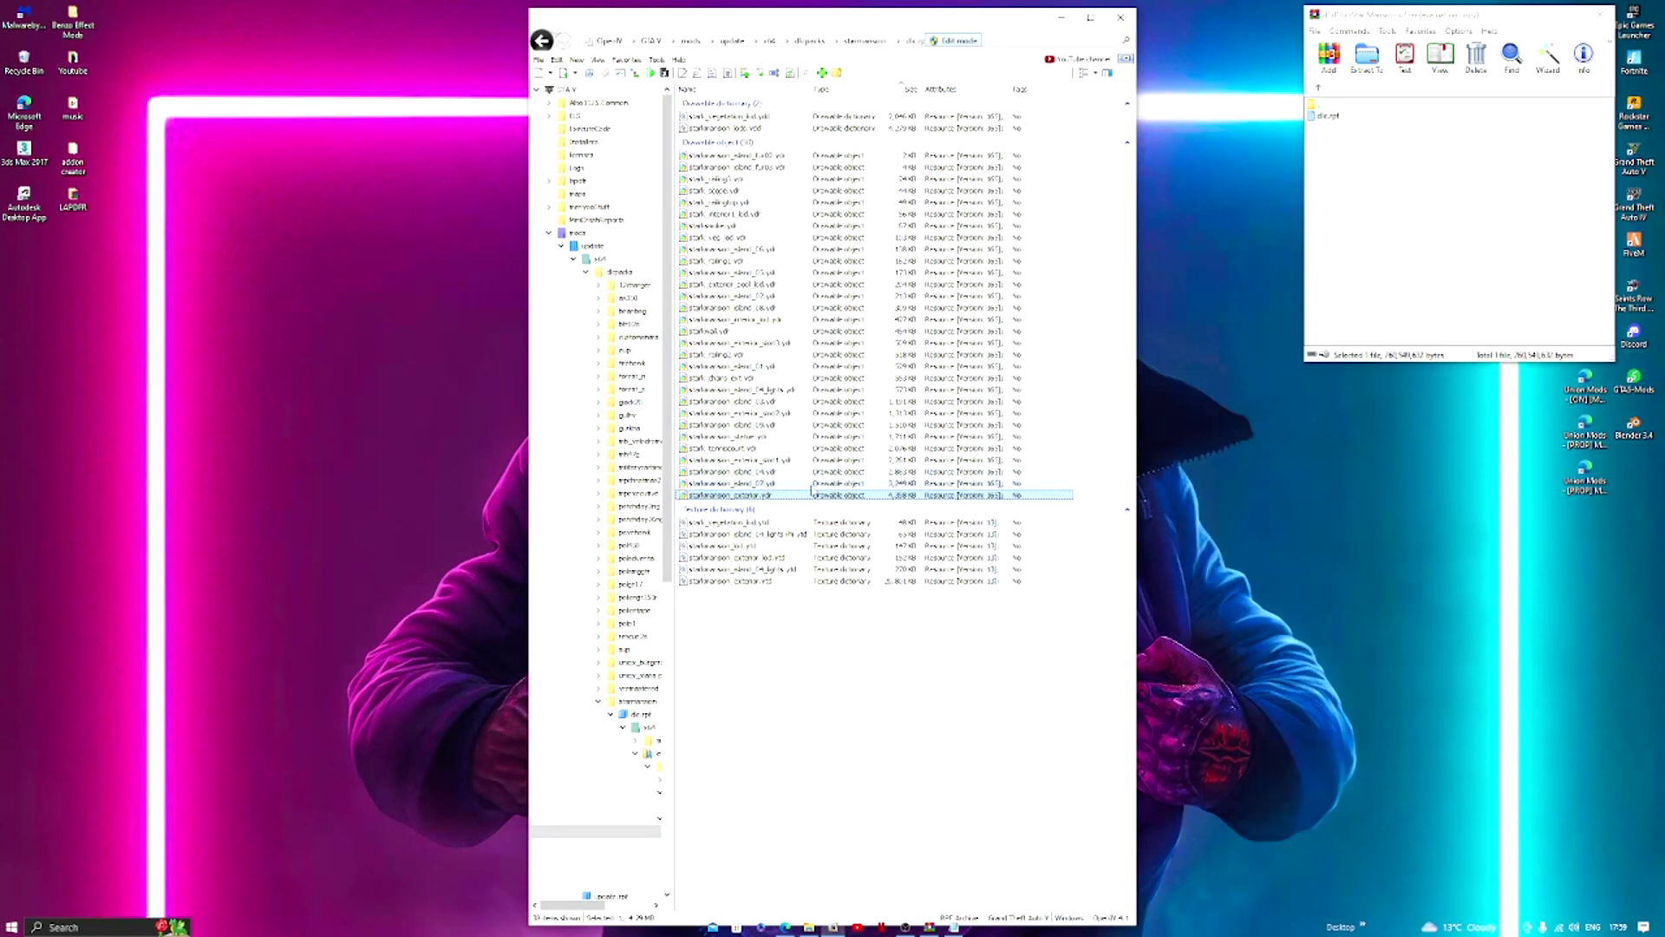
# Preview the starkmansion_island_07, island_04 and vegetation LOD models, closing each viewer.
pyautogui.doubleClick(810, 483)
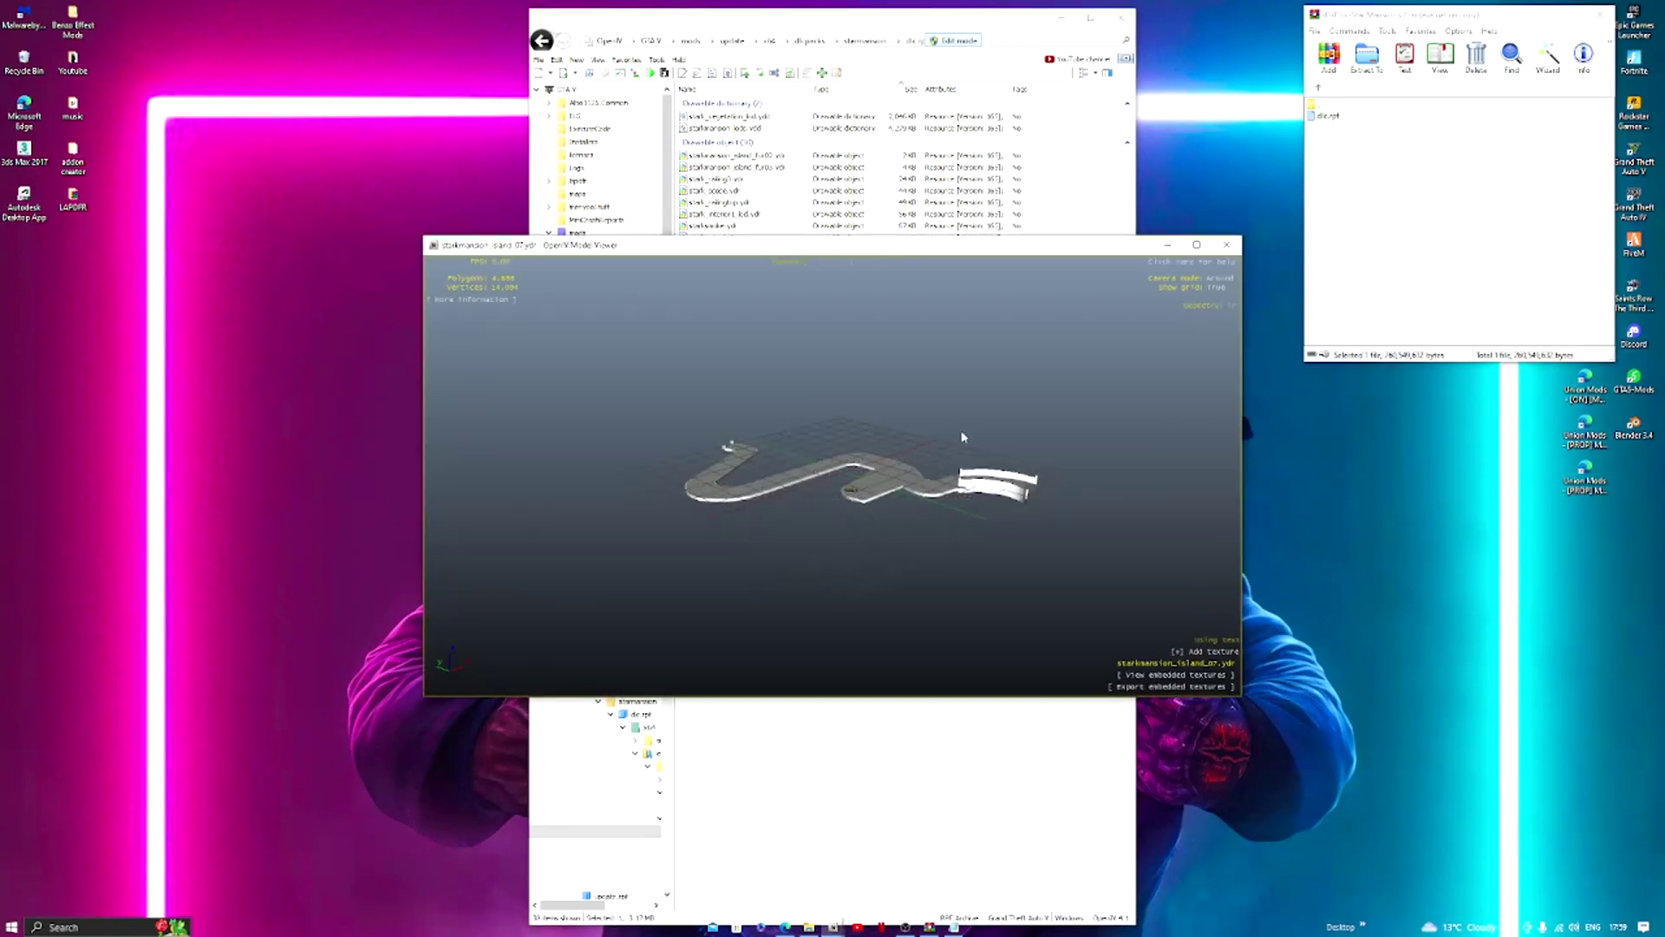
pyautogui.moveTo(962, 438); pyautogui.dragTo(495, 434)
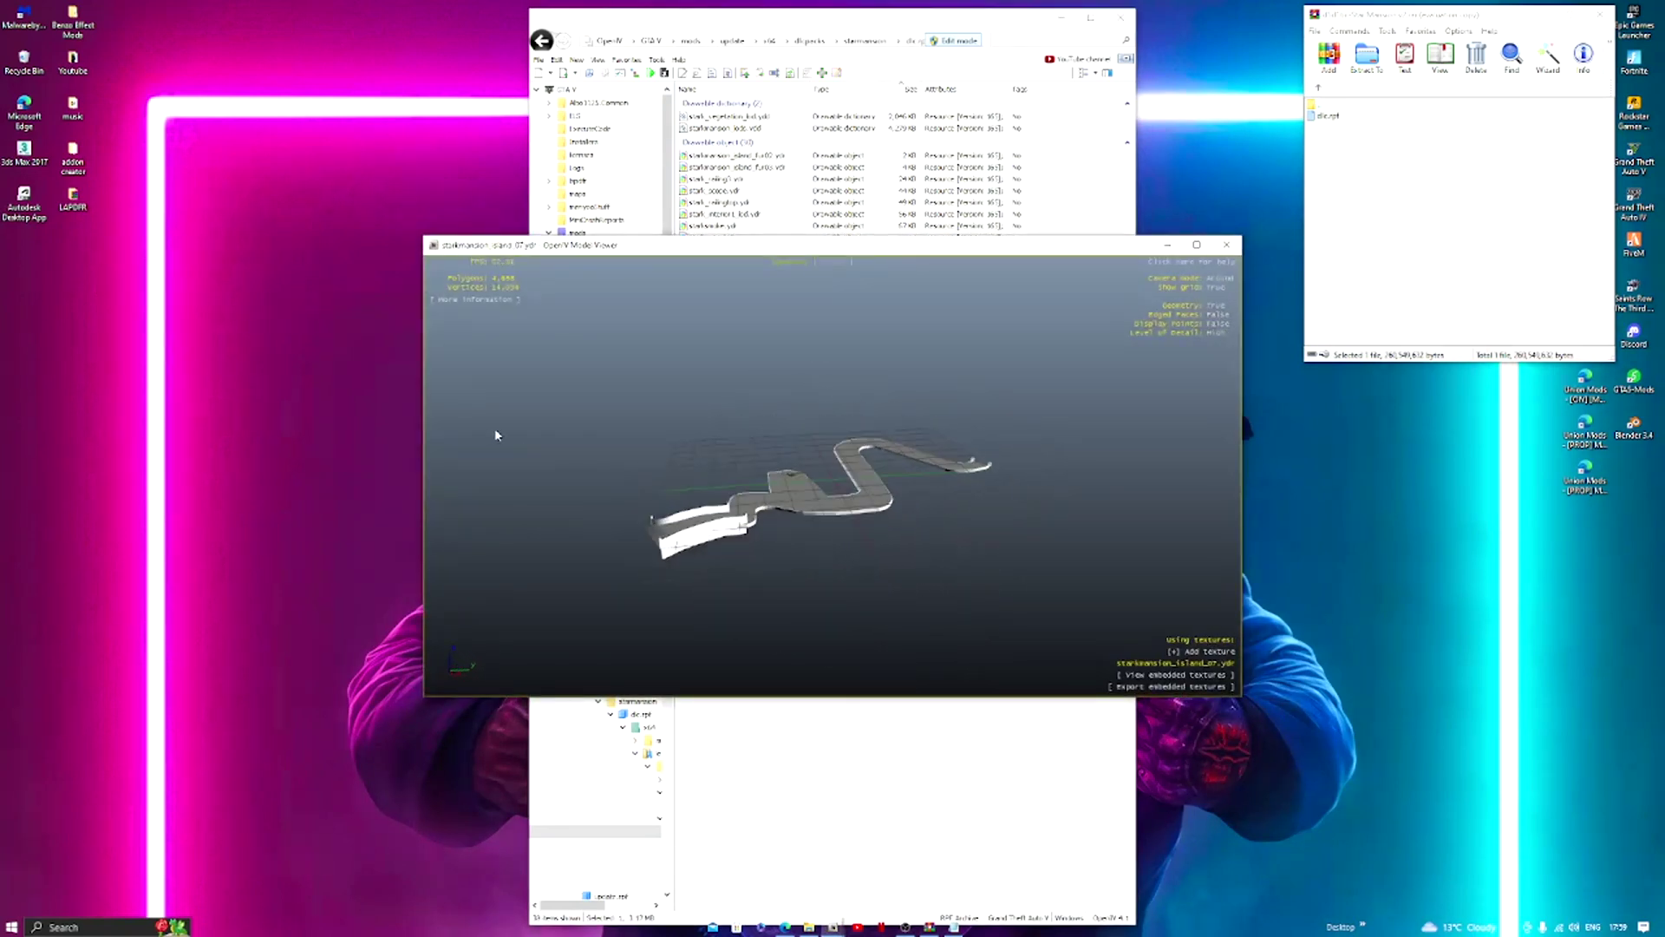
pyautogui.click(1227, 243)
pyautogui.doubleClick(733, 471)
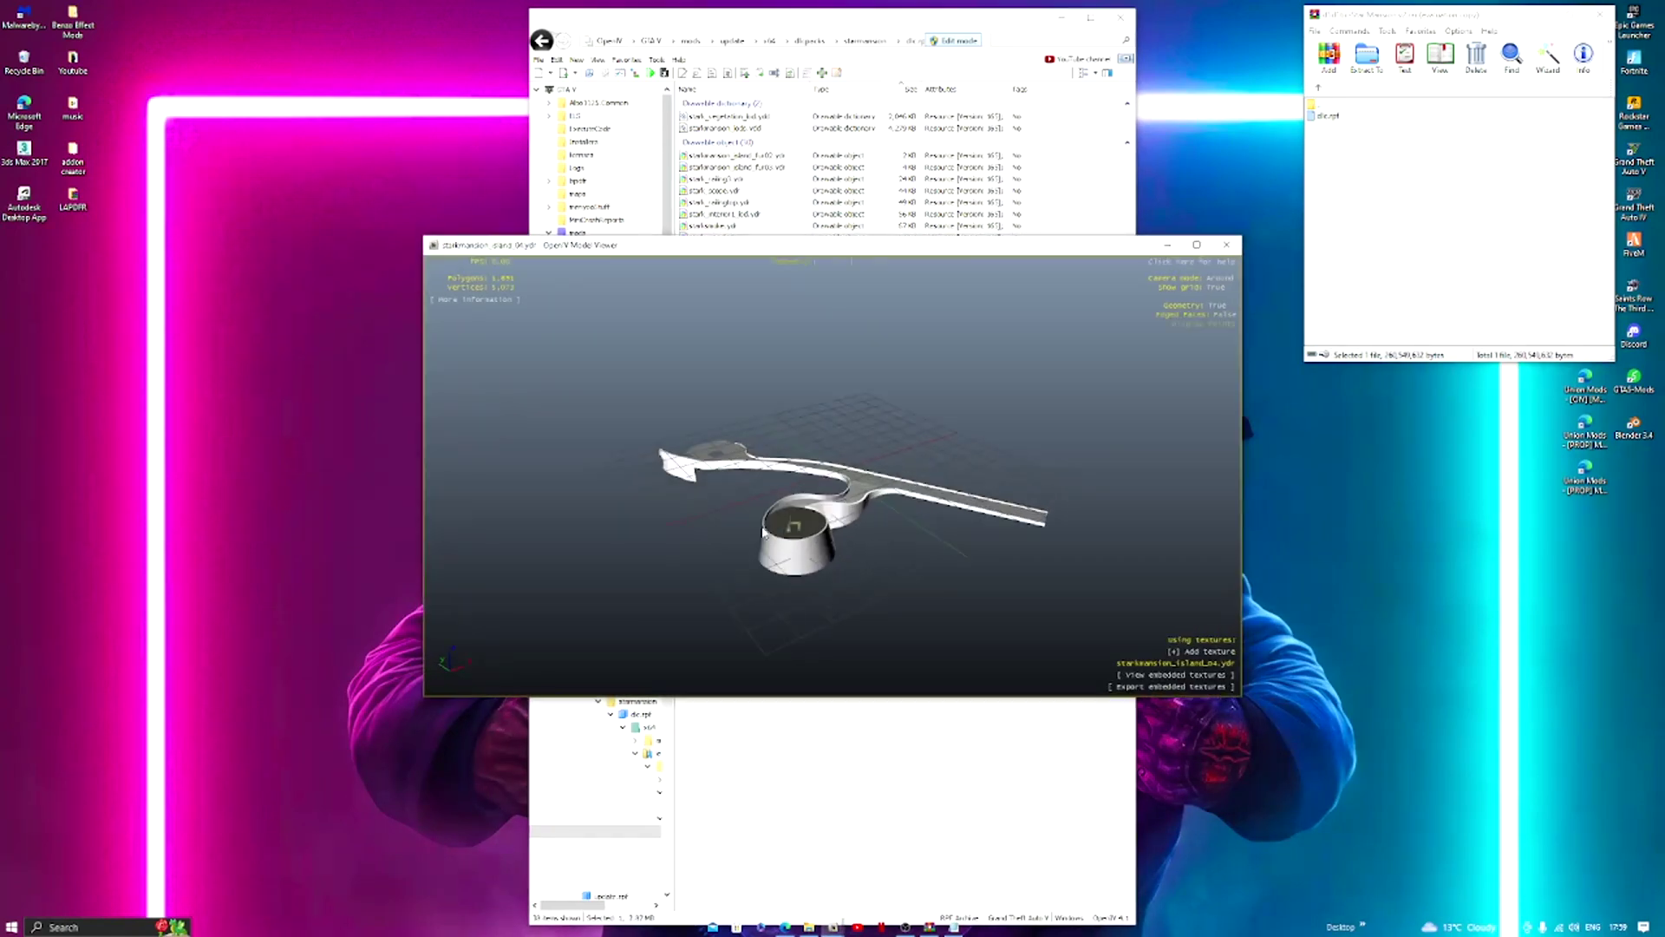
pyautogui.moveTo(771, 543); pyautogui.dragTo(785, 575)
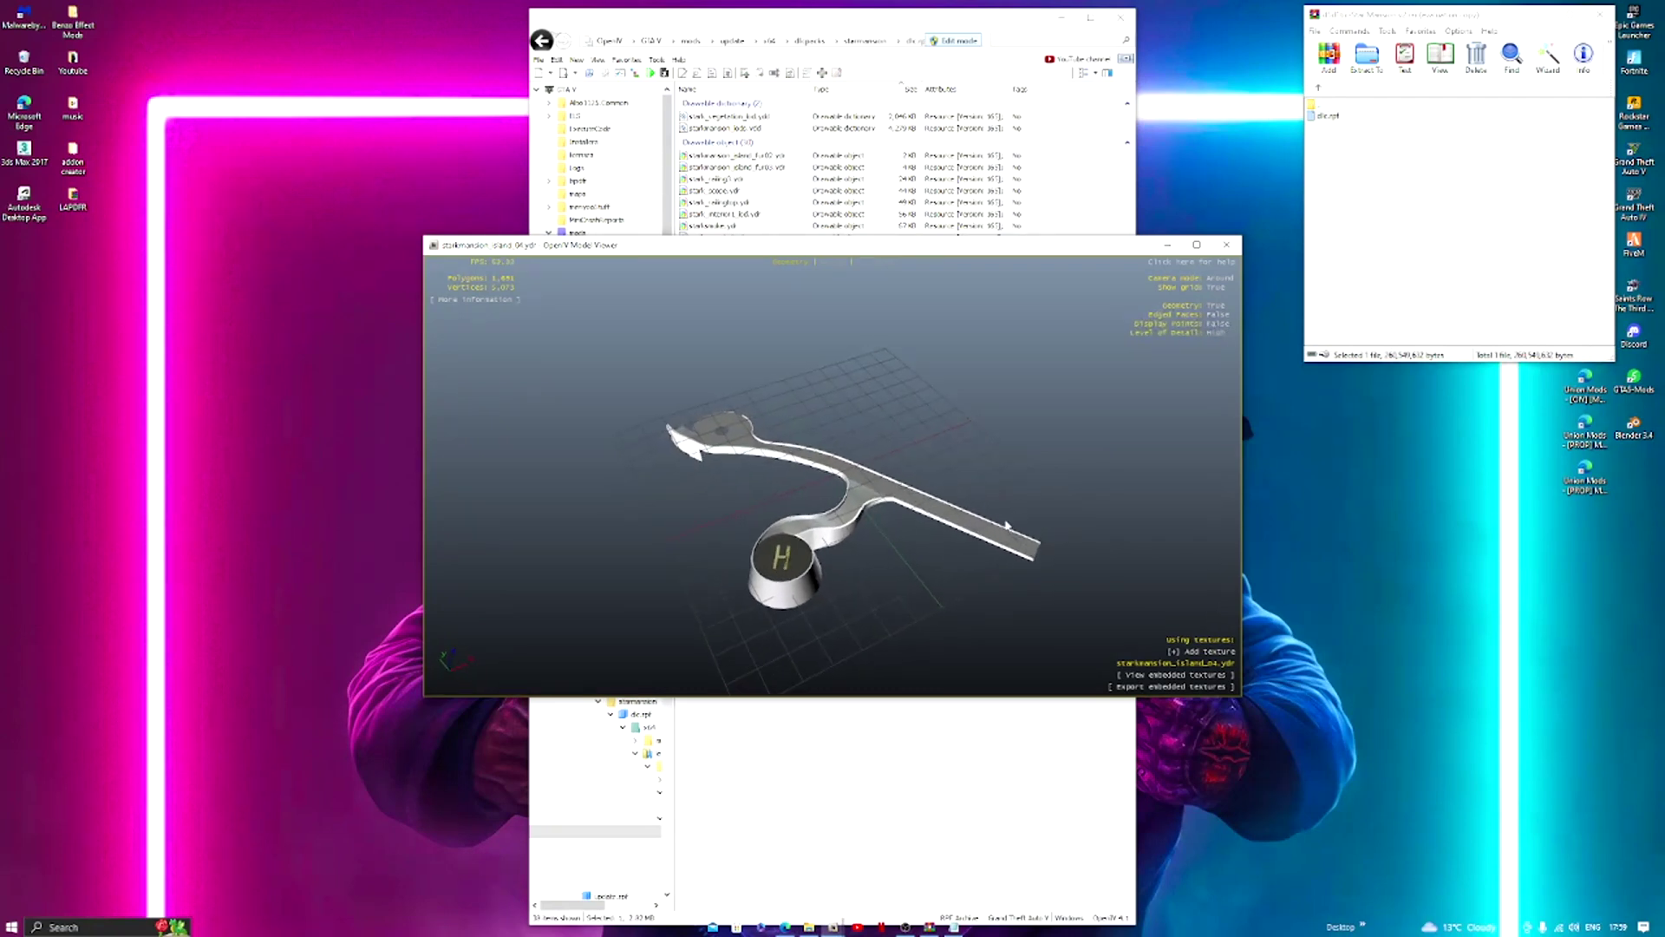
pyautogui.moveTo(1051, 305); pyautogui.dragTo(717, 552)
pyautogui.click(1234, 244)
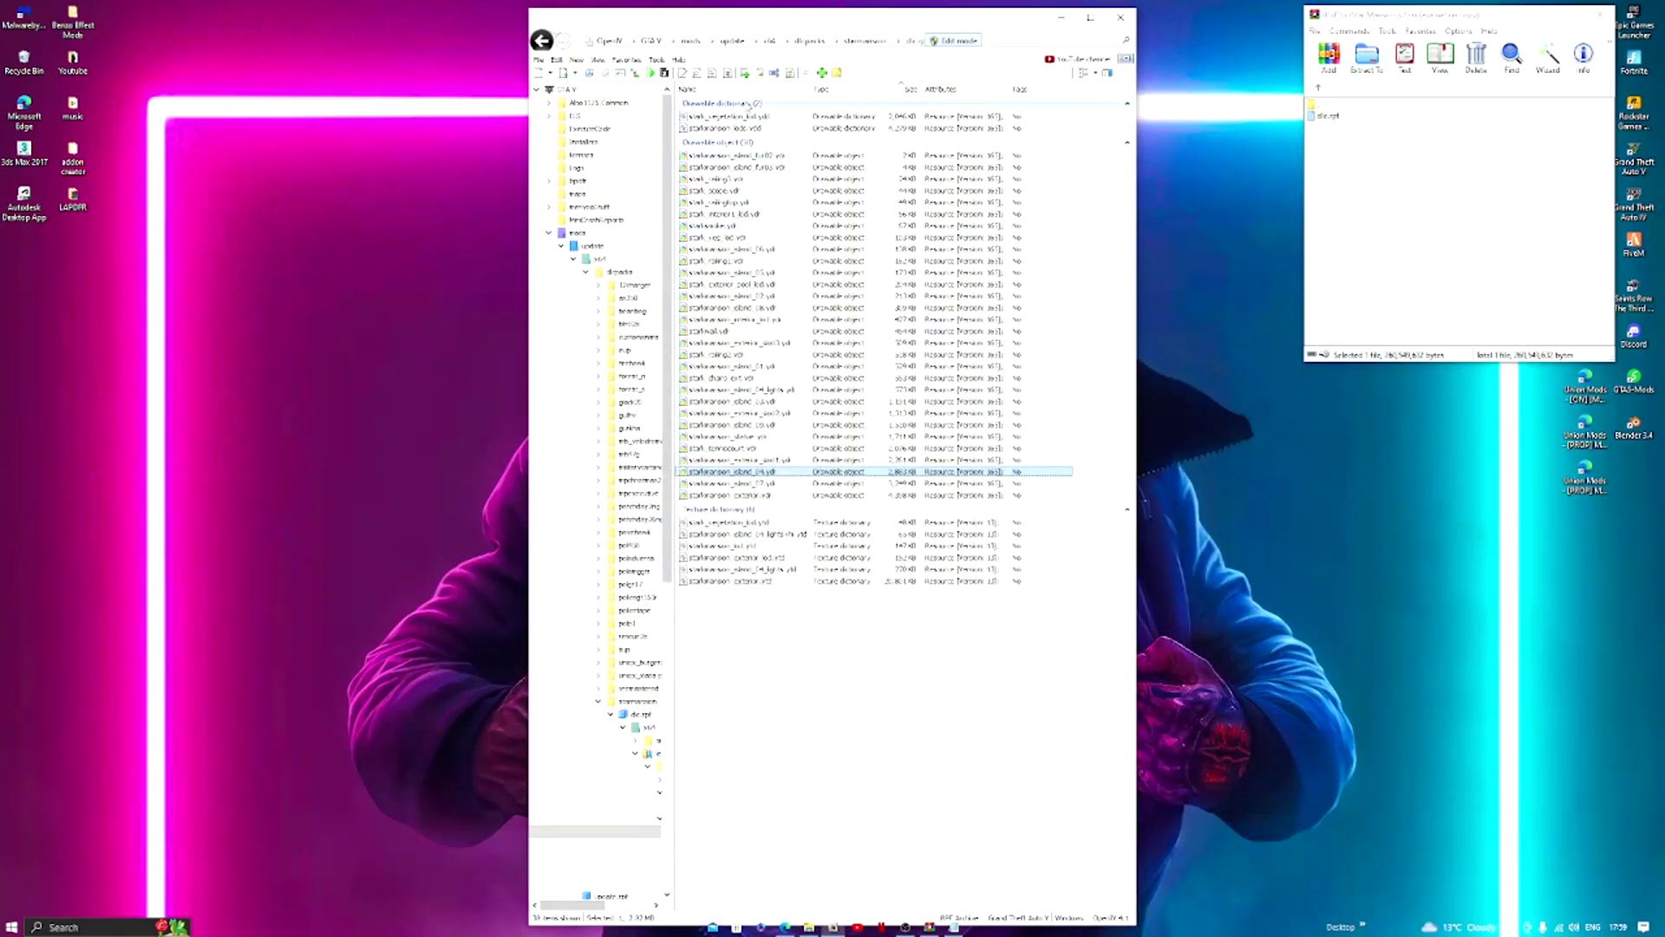
pyautogui.click(756, 118)
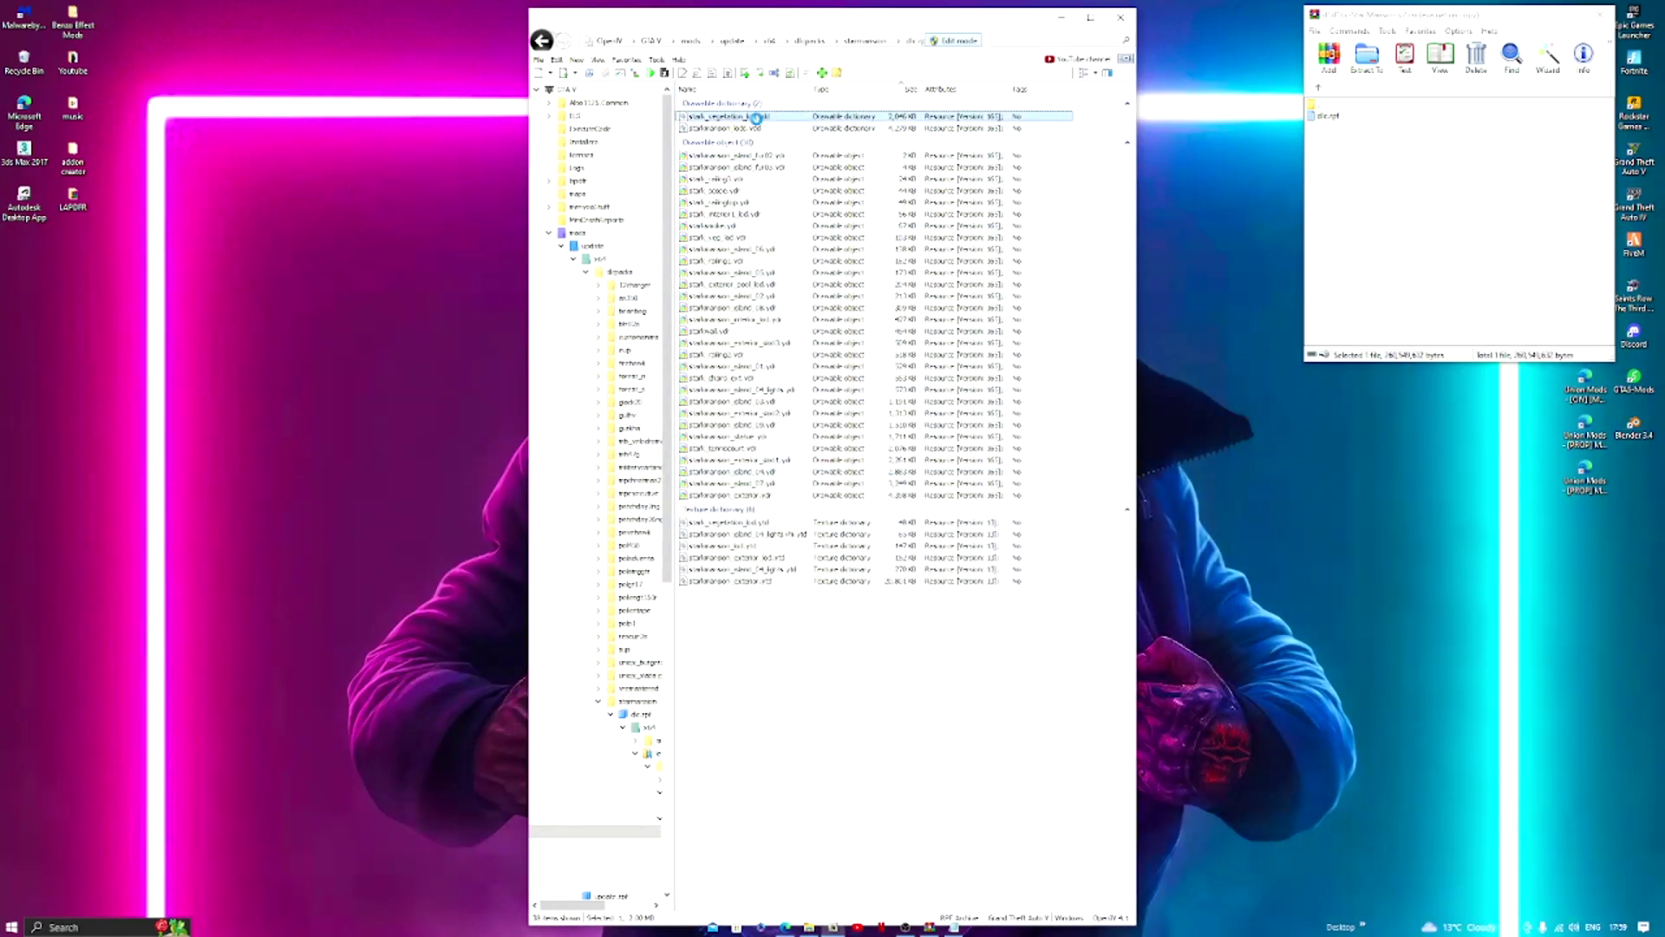
pyautogui.moveTo(1018, 606); pyautogui.dragTo(841, 440)
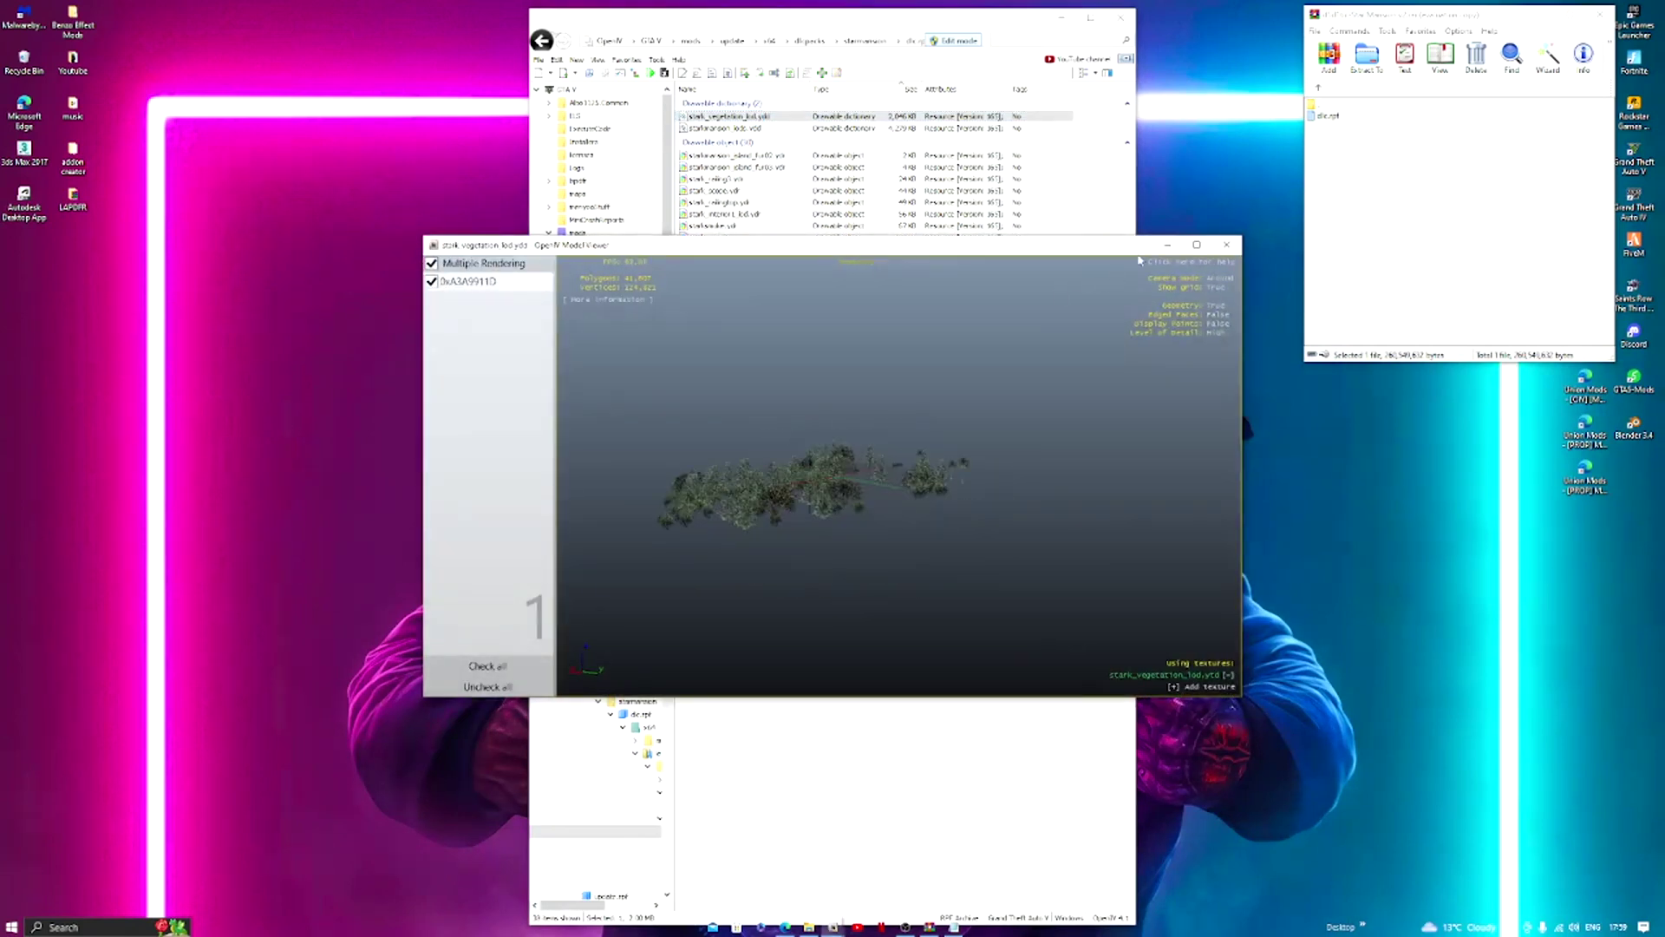
pyautogui.click(1226, 245)
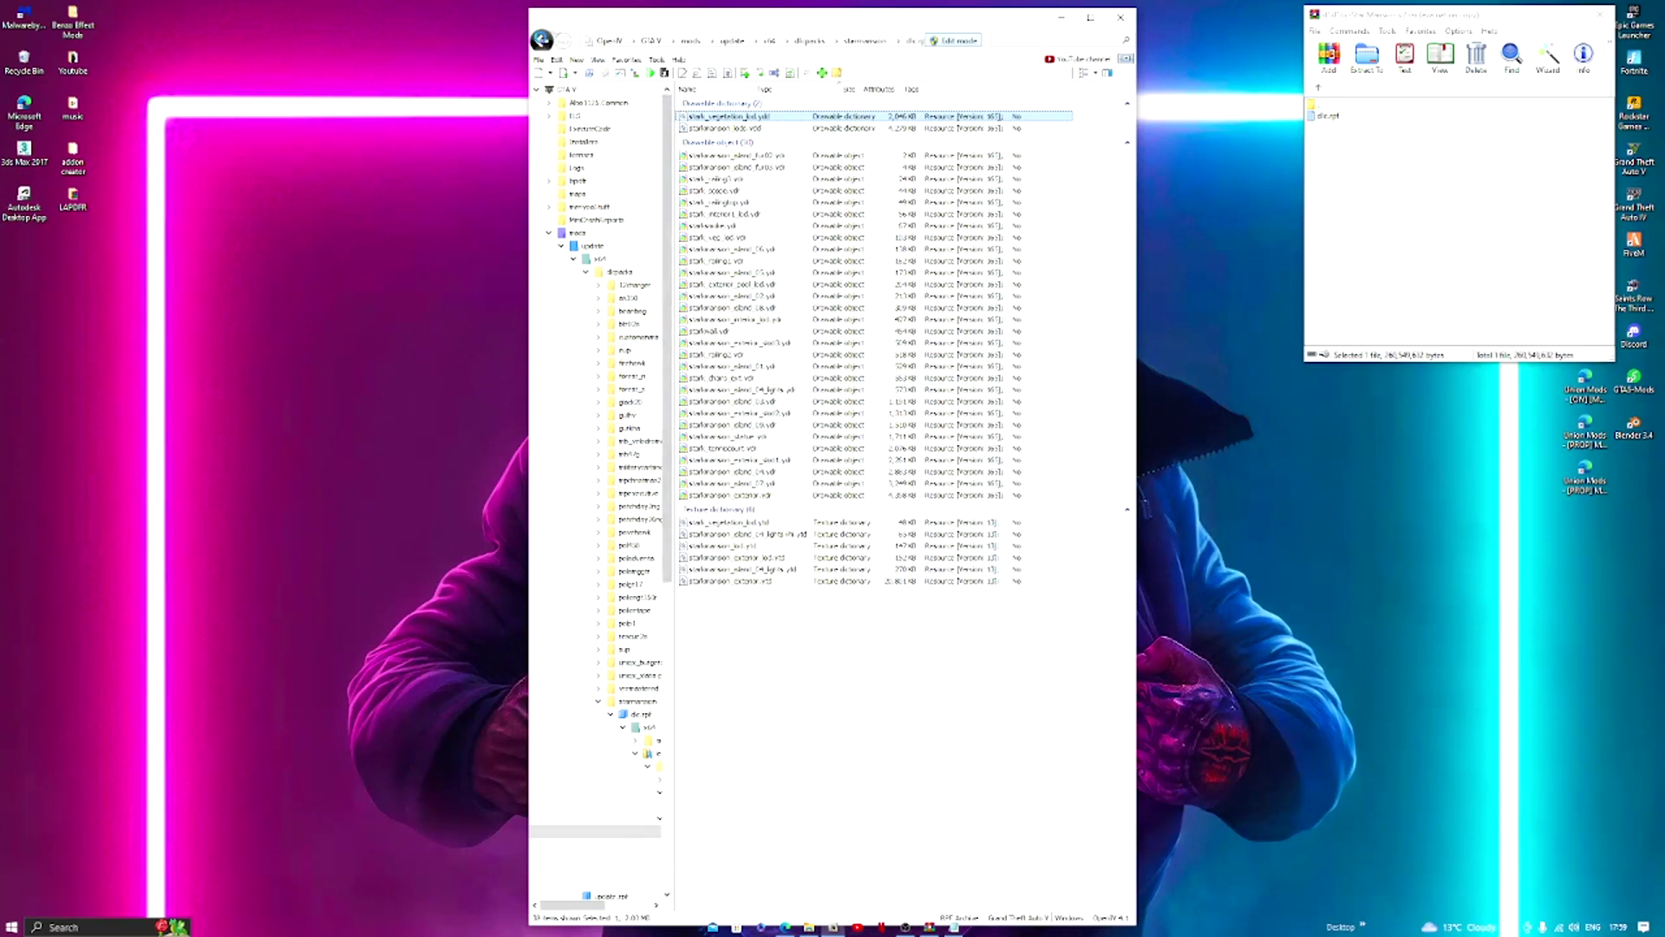
# Return to the dlc.rpf contents and open the interior archive in the interiors folder.
pyautogui.click(541, 40)
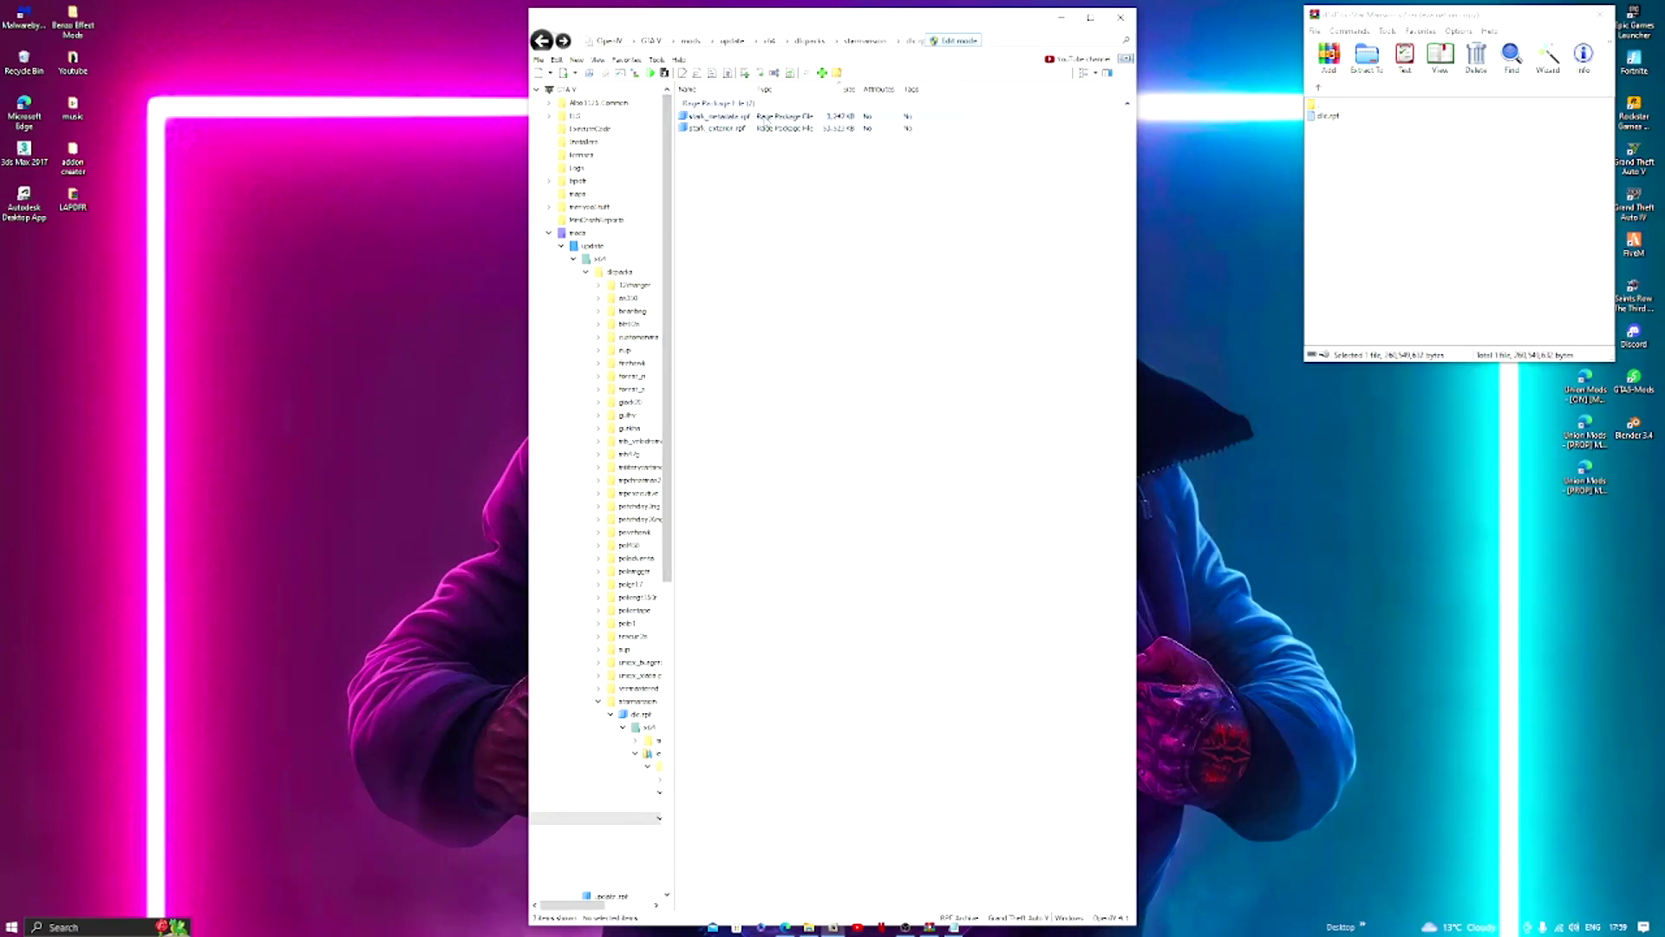
pyautogui.click(545, 41)
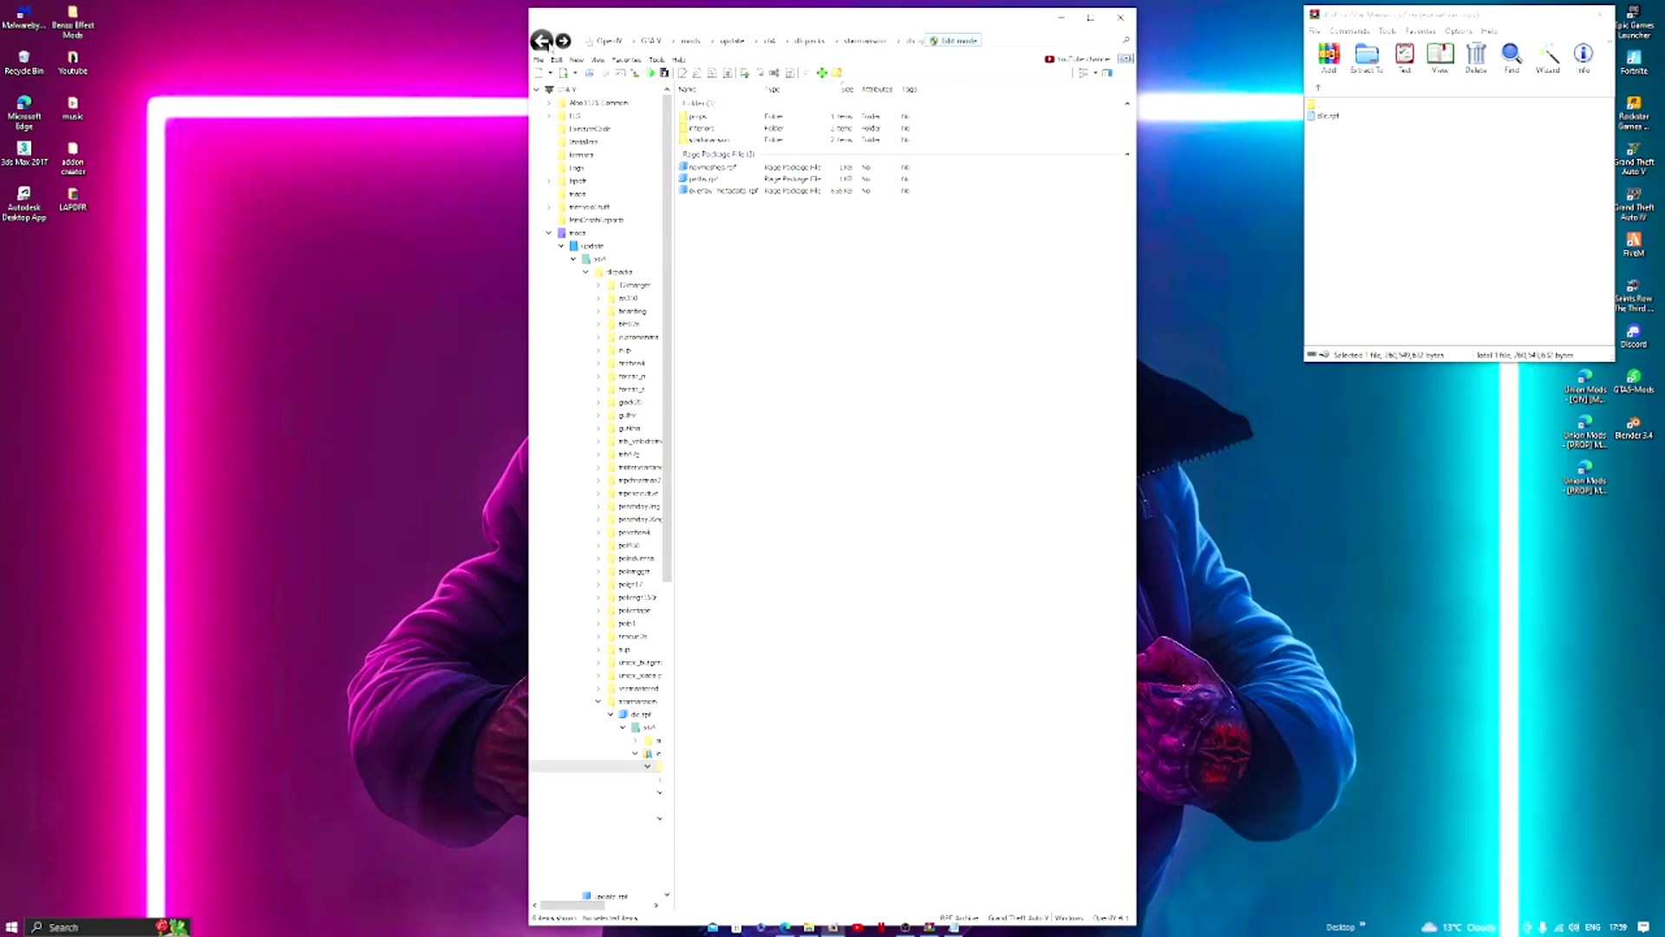
pyautogui.doubleClick(735, 129)
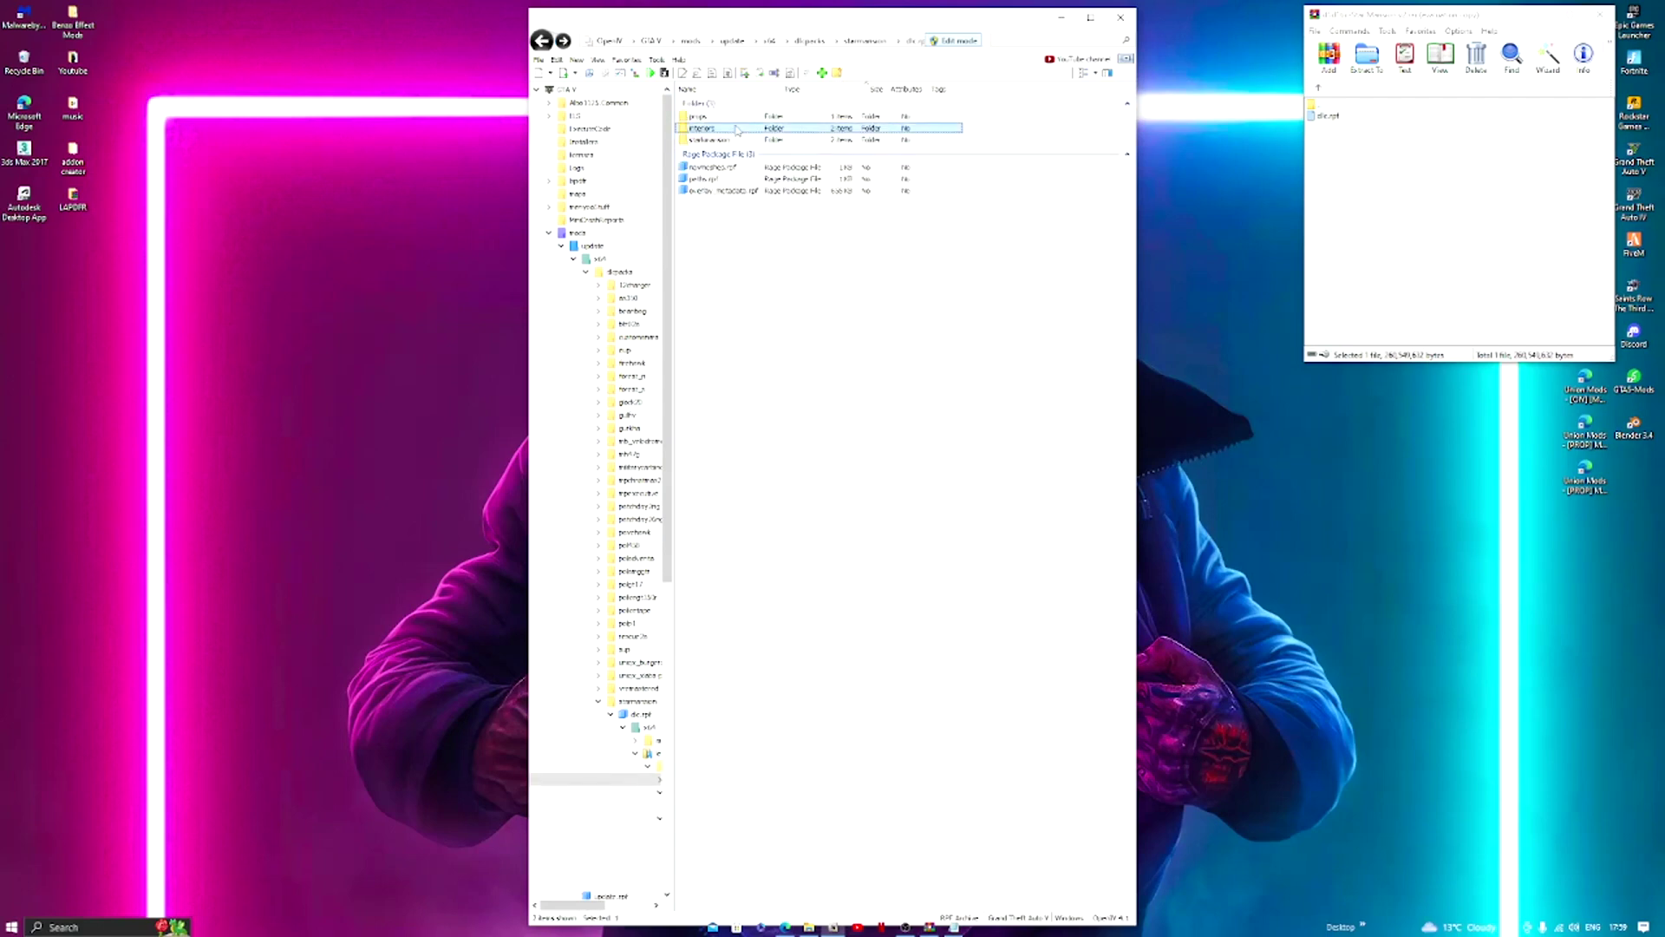
pyautogui.click(742, 130)
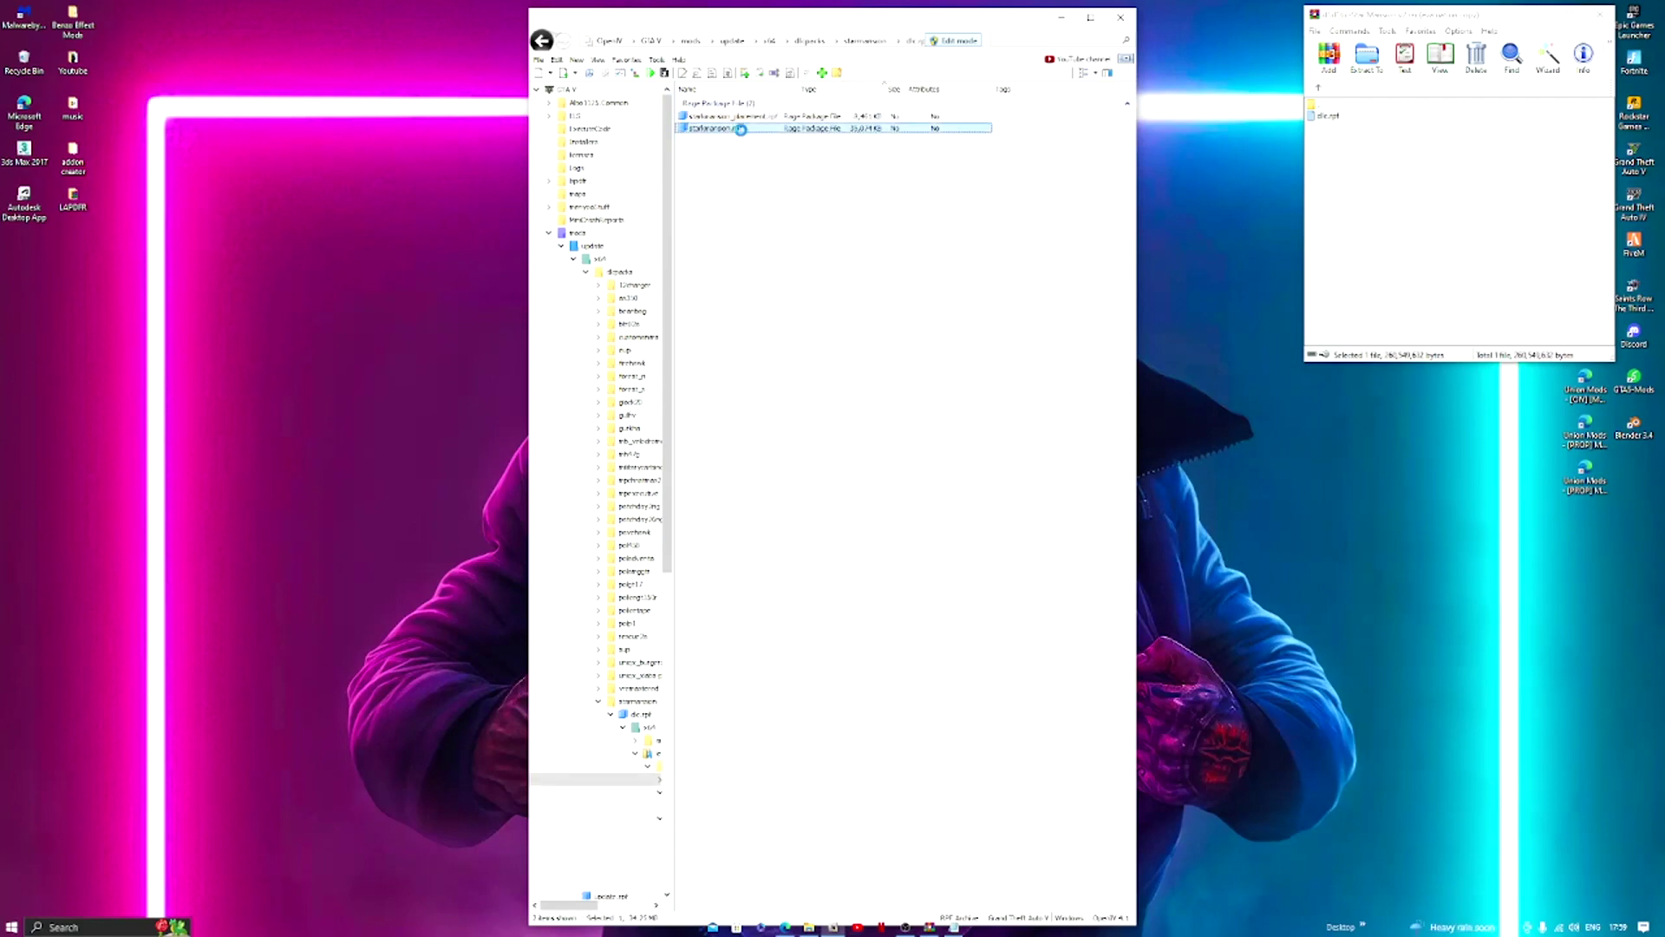
pyautogui.doubleClick(741, 128)
# Preview the interior shell and starkmansion_newmansion models in Model Viewer, then close them.
pyautogui.click(751, 211)
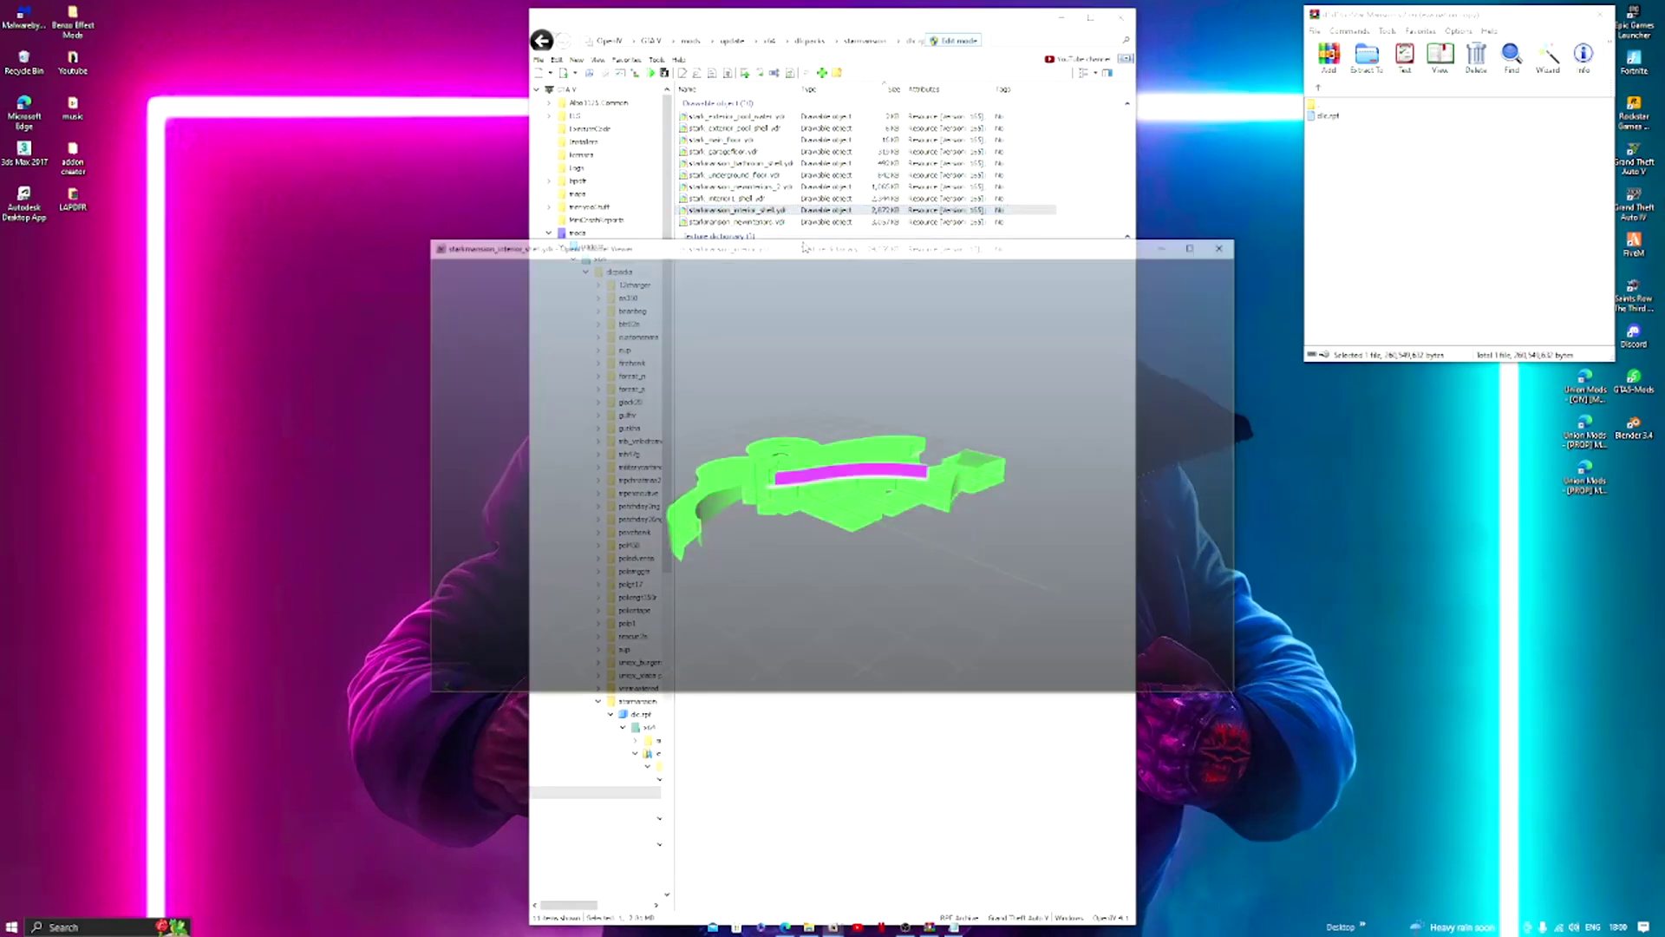
pyautogui.moveTo(952, 450); pyautogui.dragTo(1082, 339)
pyautogui.click(1227, 245)
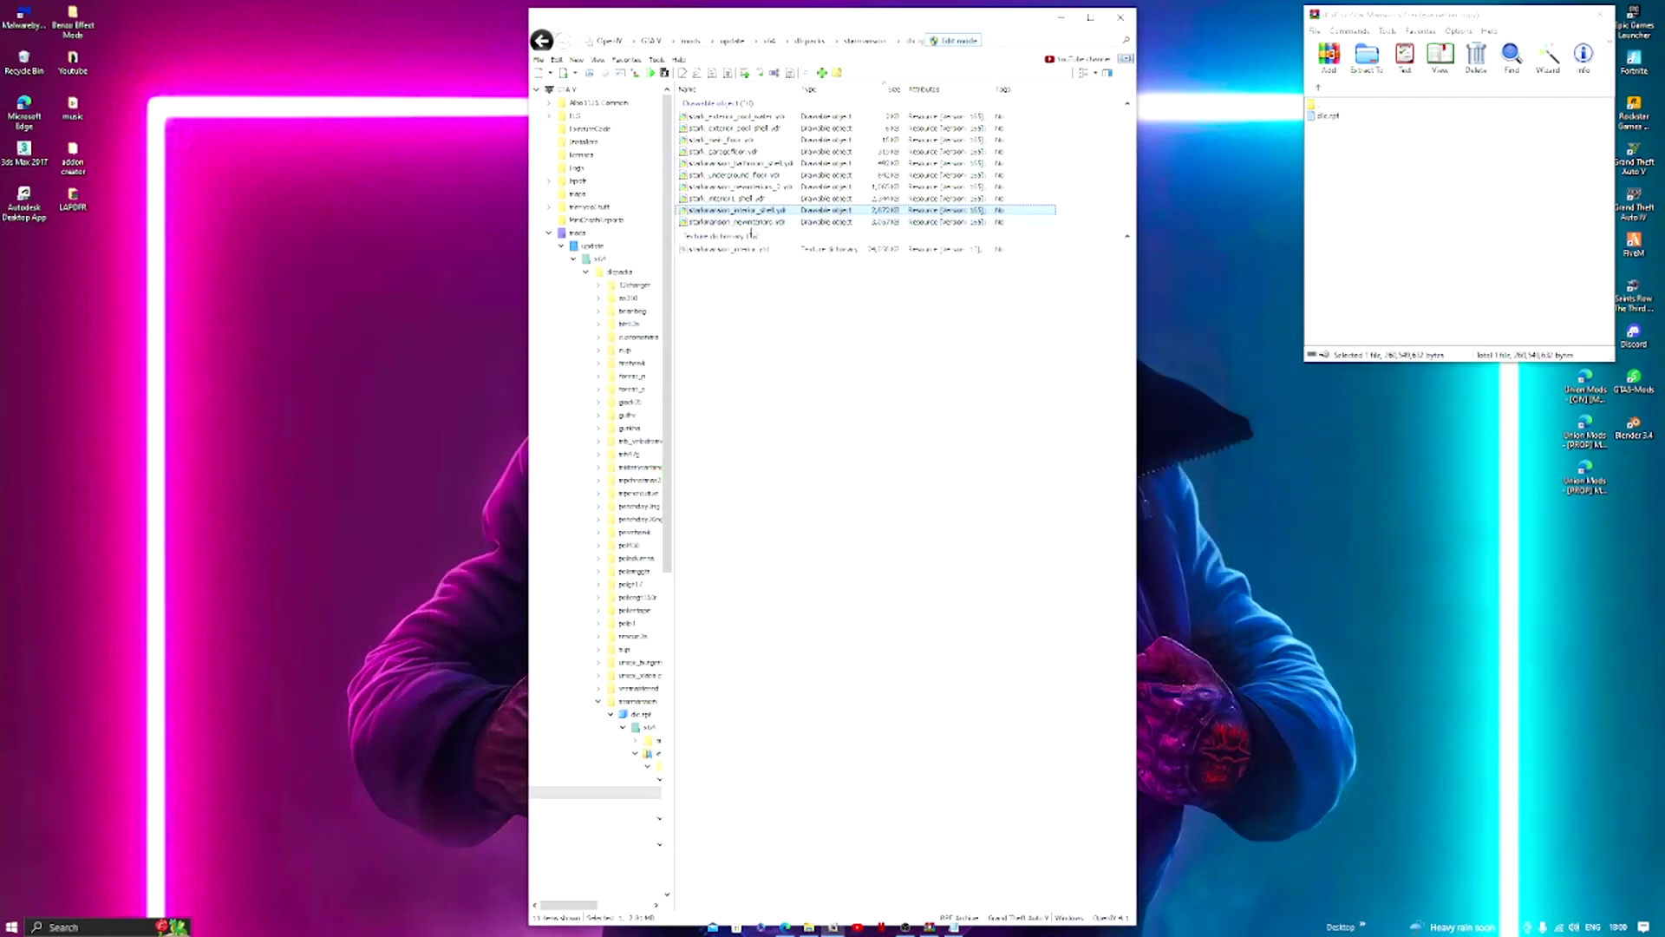
pyautogui.click(763, 222)
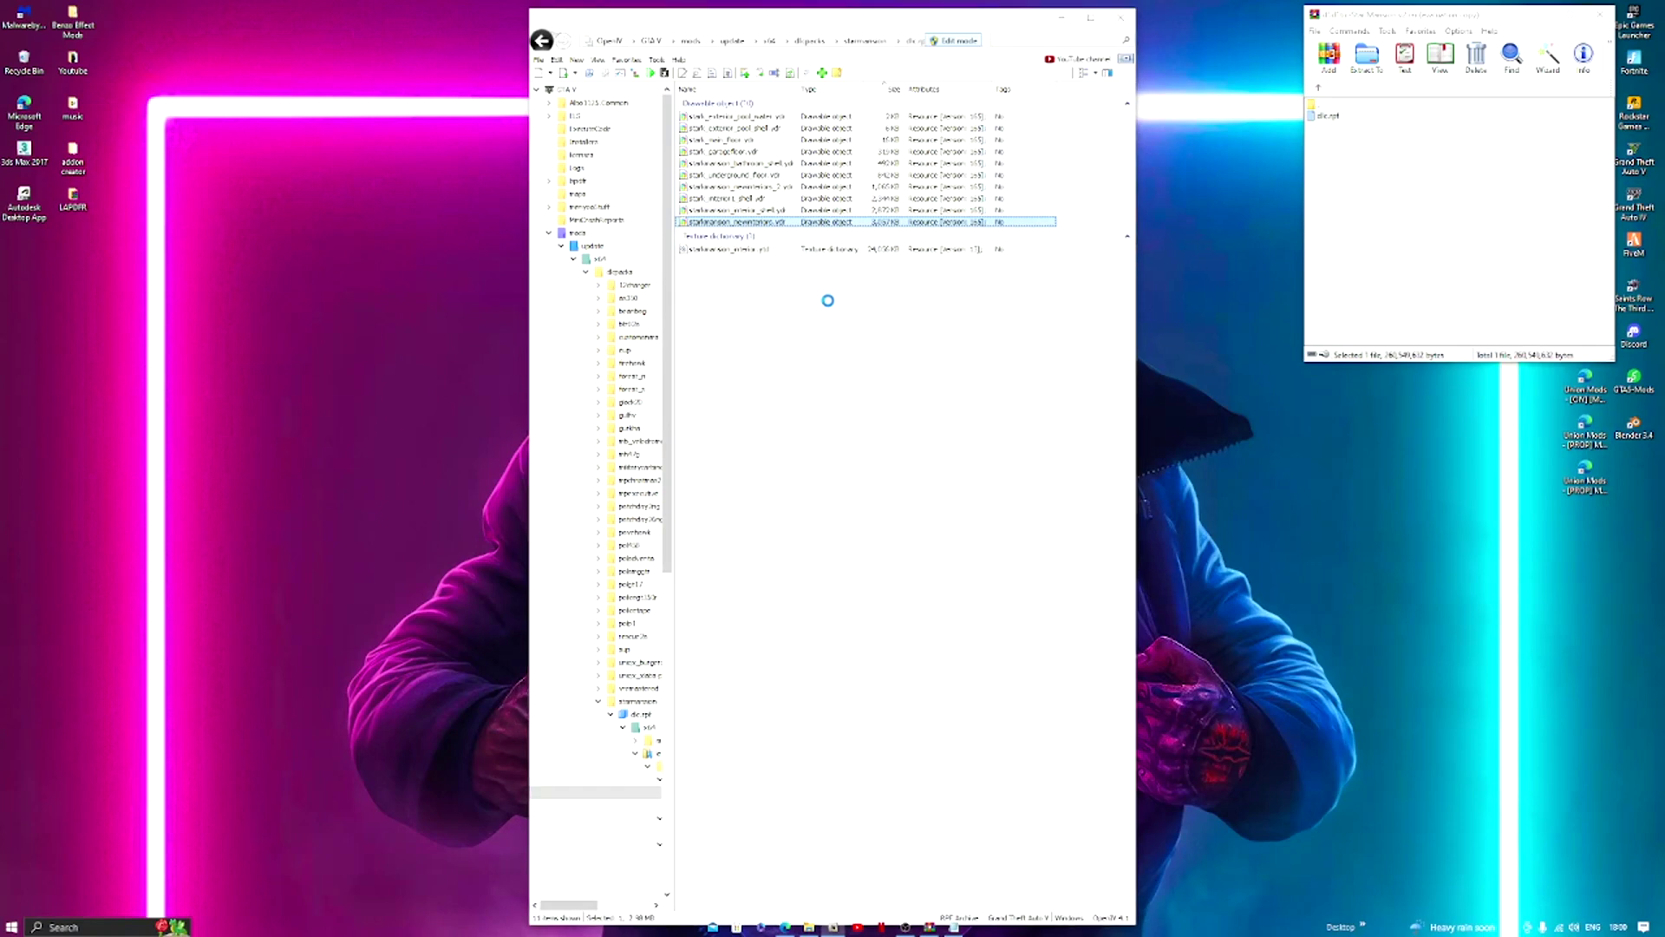
pyautogui.scroll(6, 950, 484)
pyautogui.moveTo(938, 501); pyautogui.dragTo(798, 408)
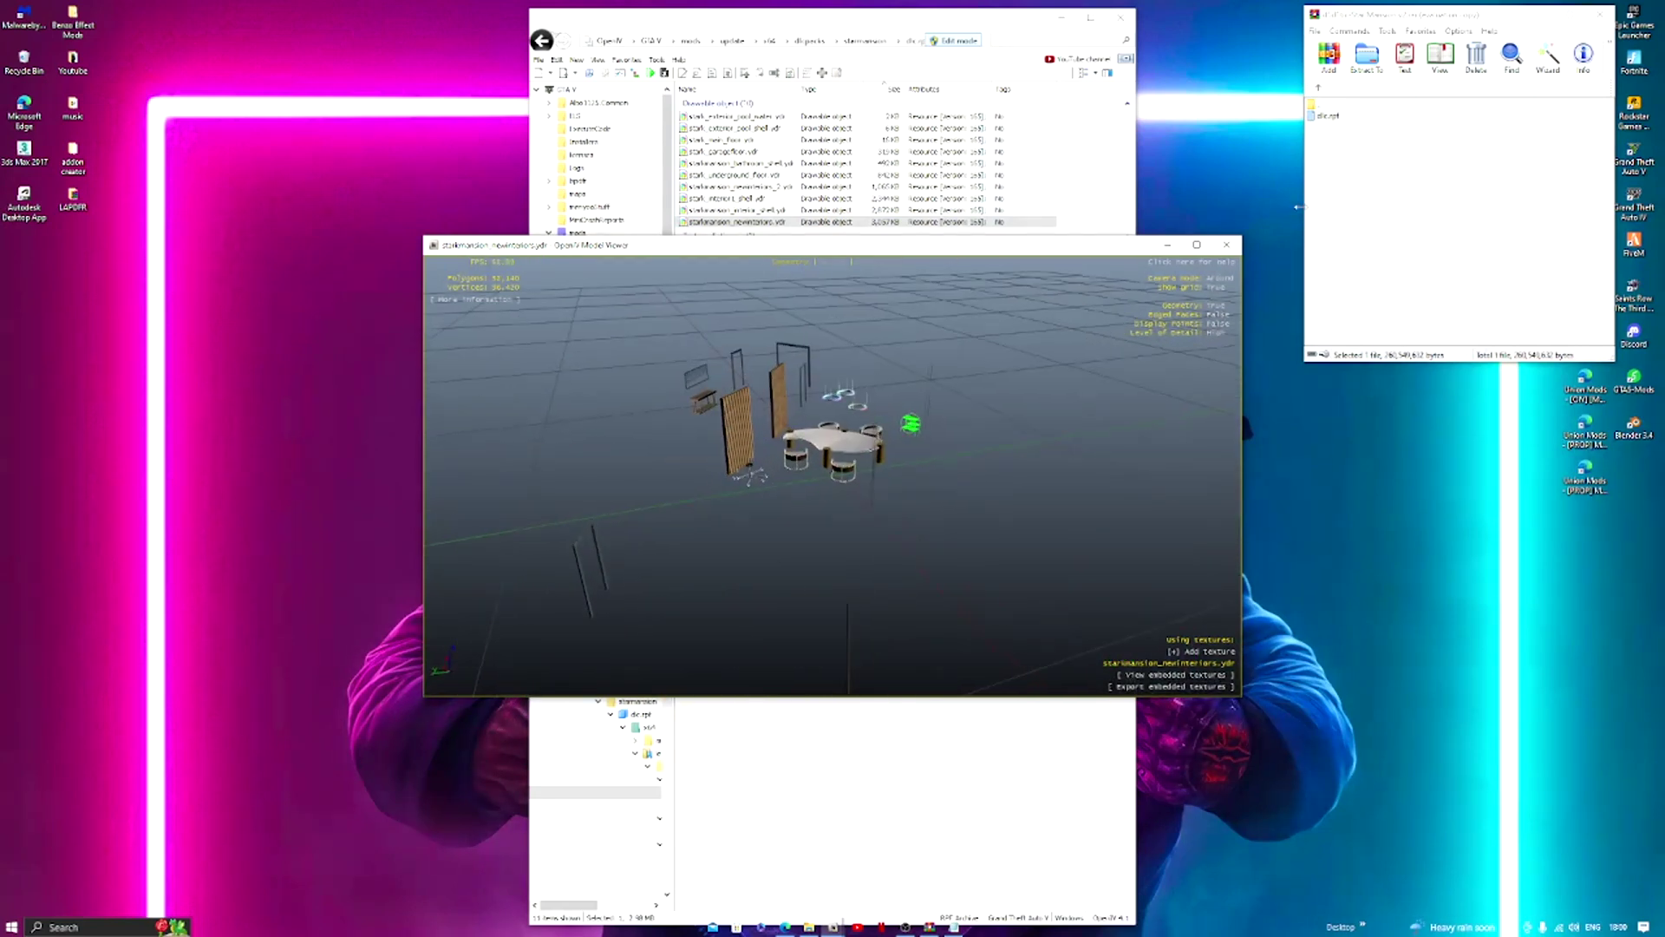
pyautogui.click(1225, 245)
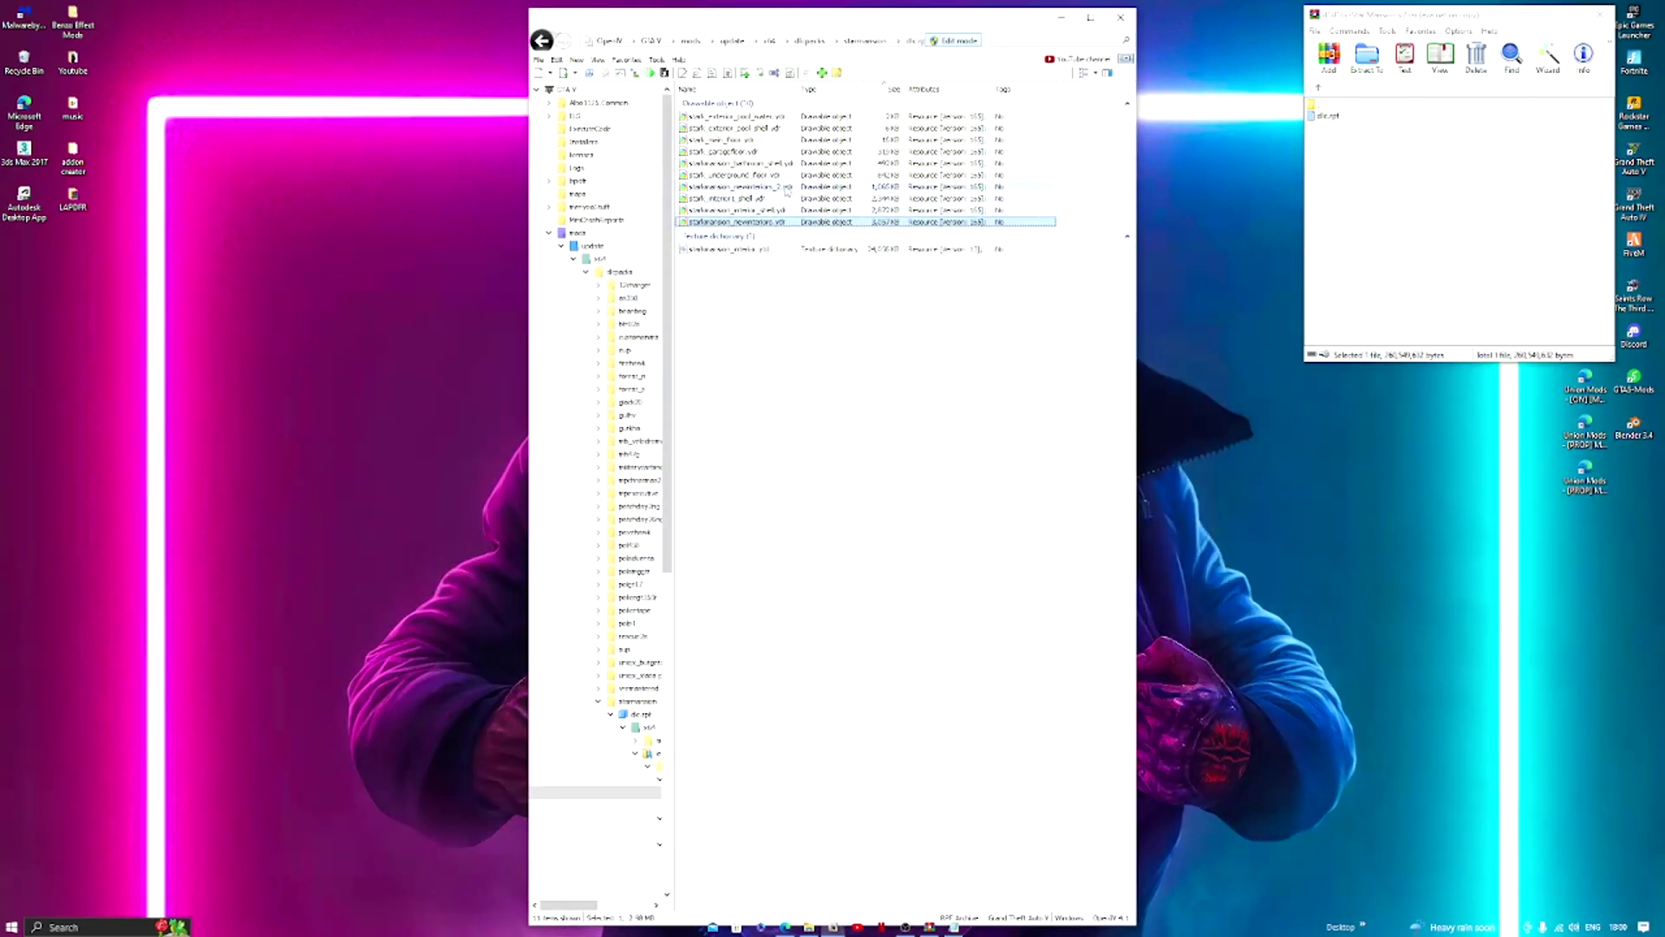
# Preview the stark_underground_floor and stark_garagefloor models, then close them.
pyautogui.click(765, 175)
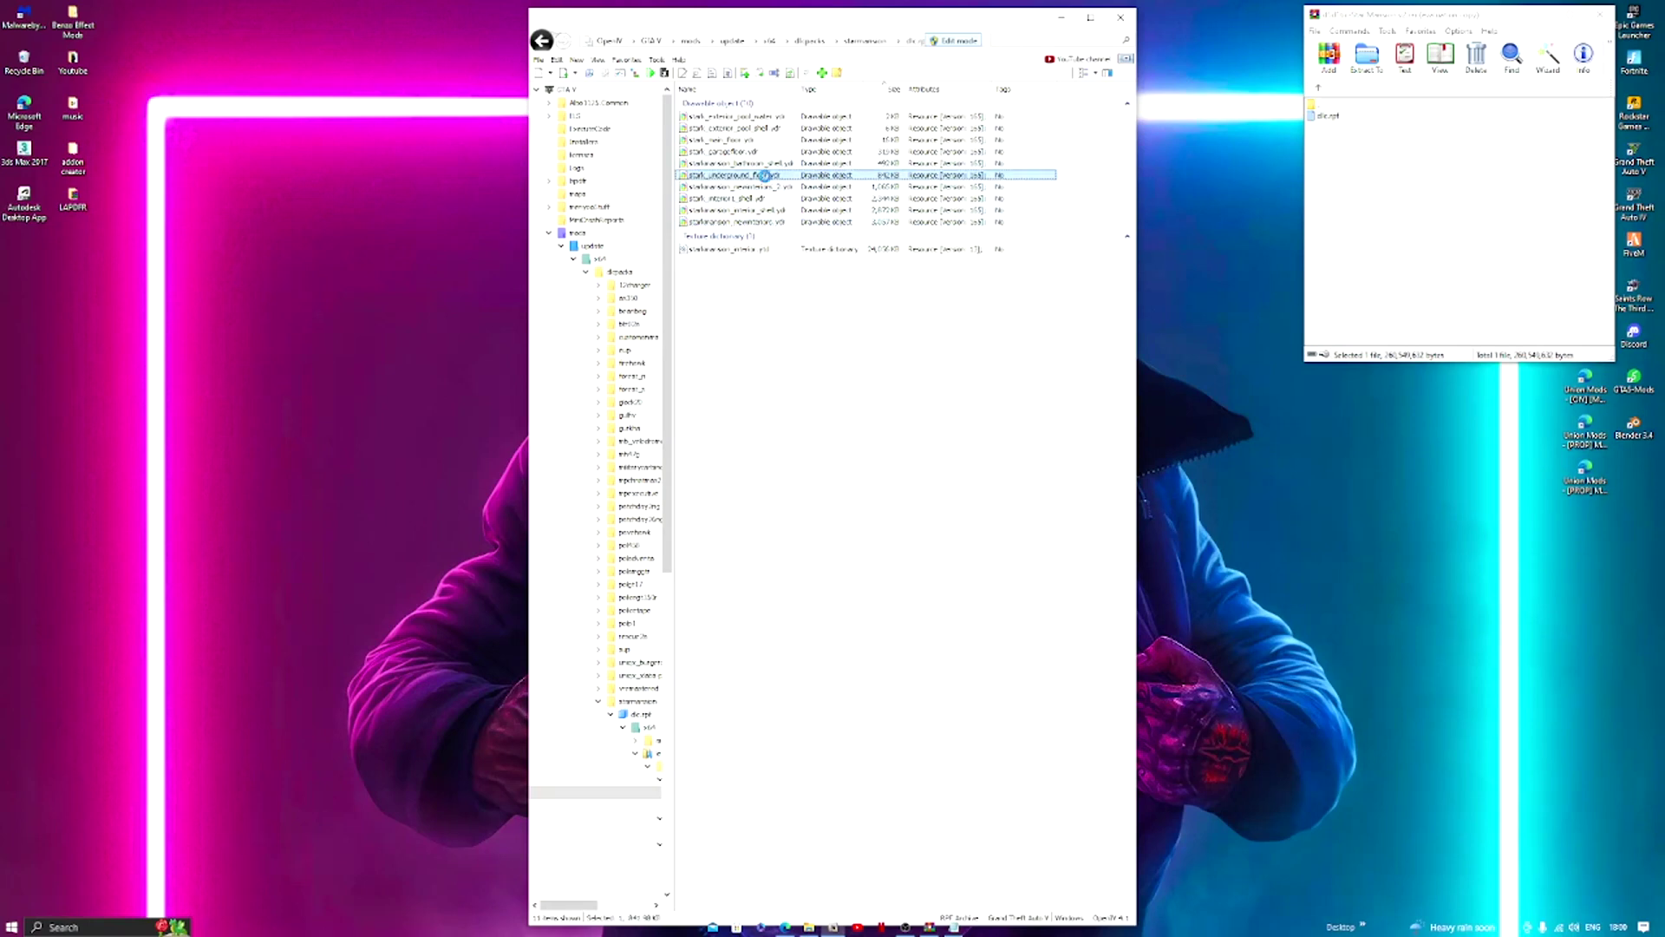
pyautogui.doubleClick(765, 175)
pyautogui.moveTo(903, 334); pyautogui.dragTo(782, 637)
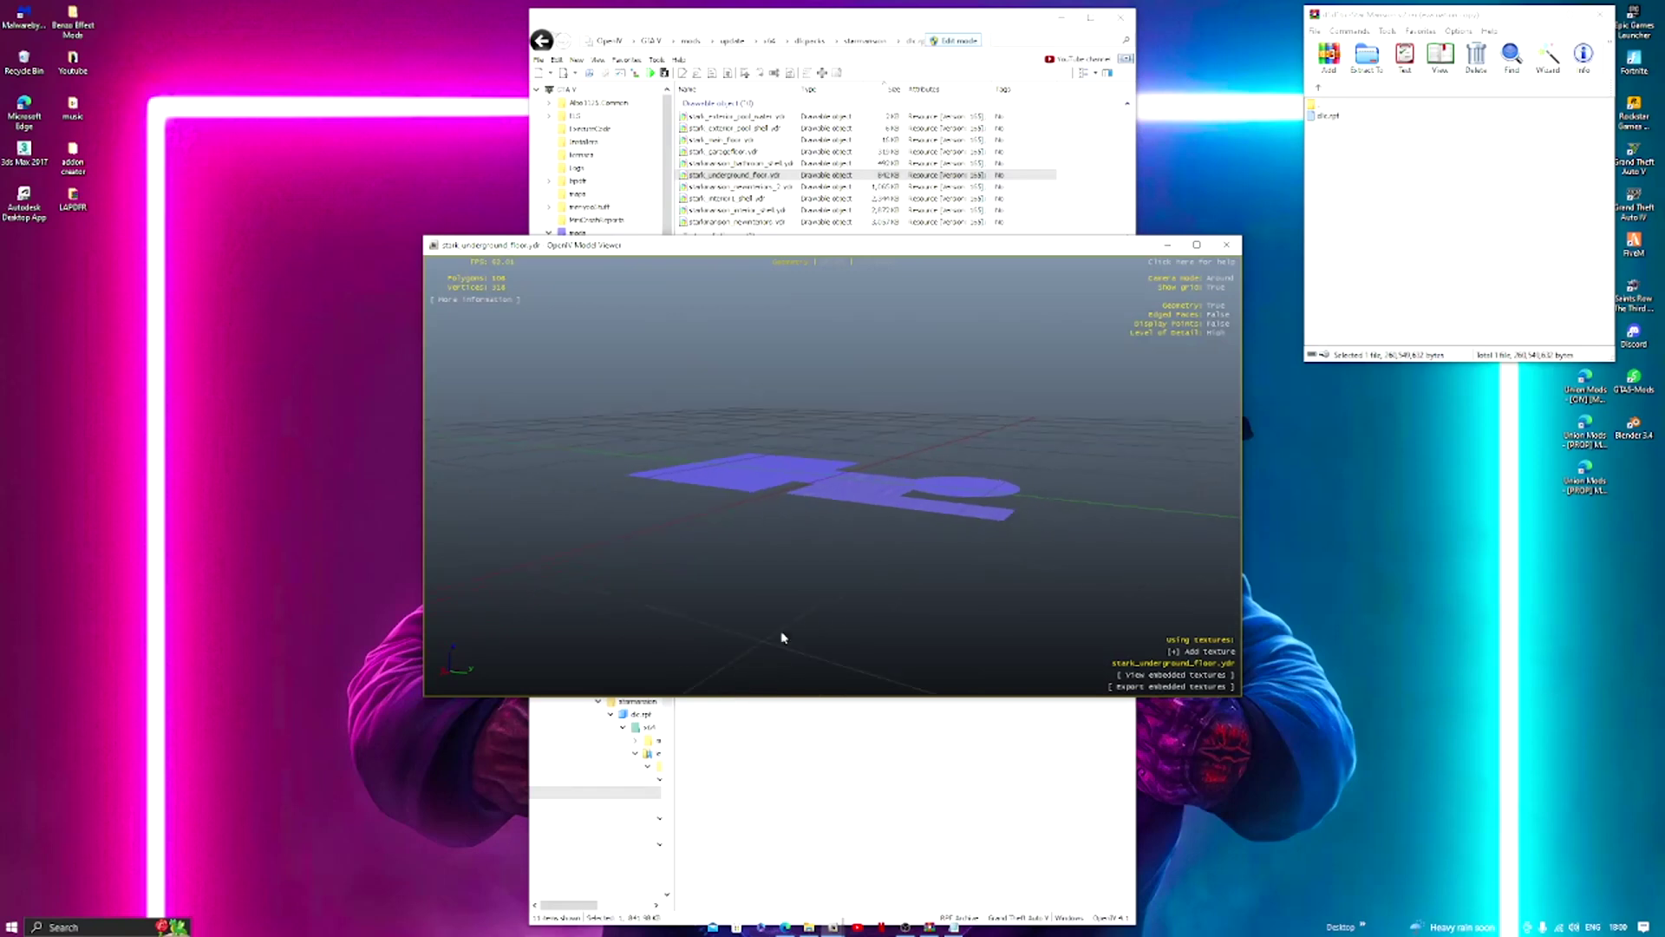
pyautogui.click(1226, 245)
pyautogui.doubleClick(778, 151)
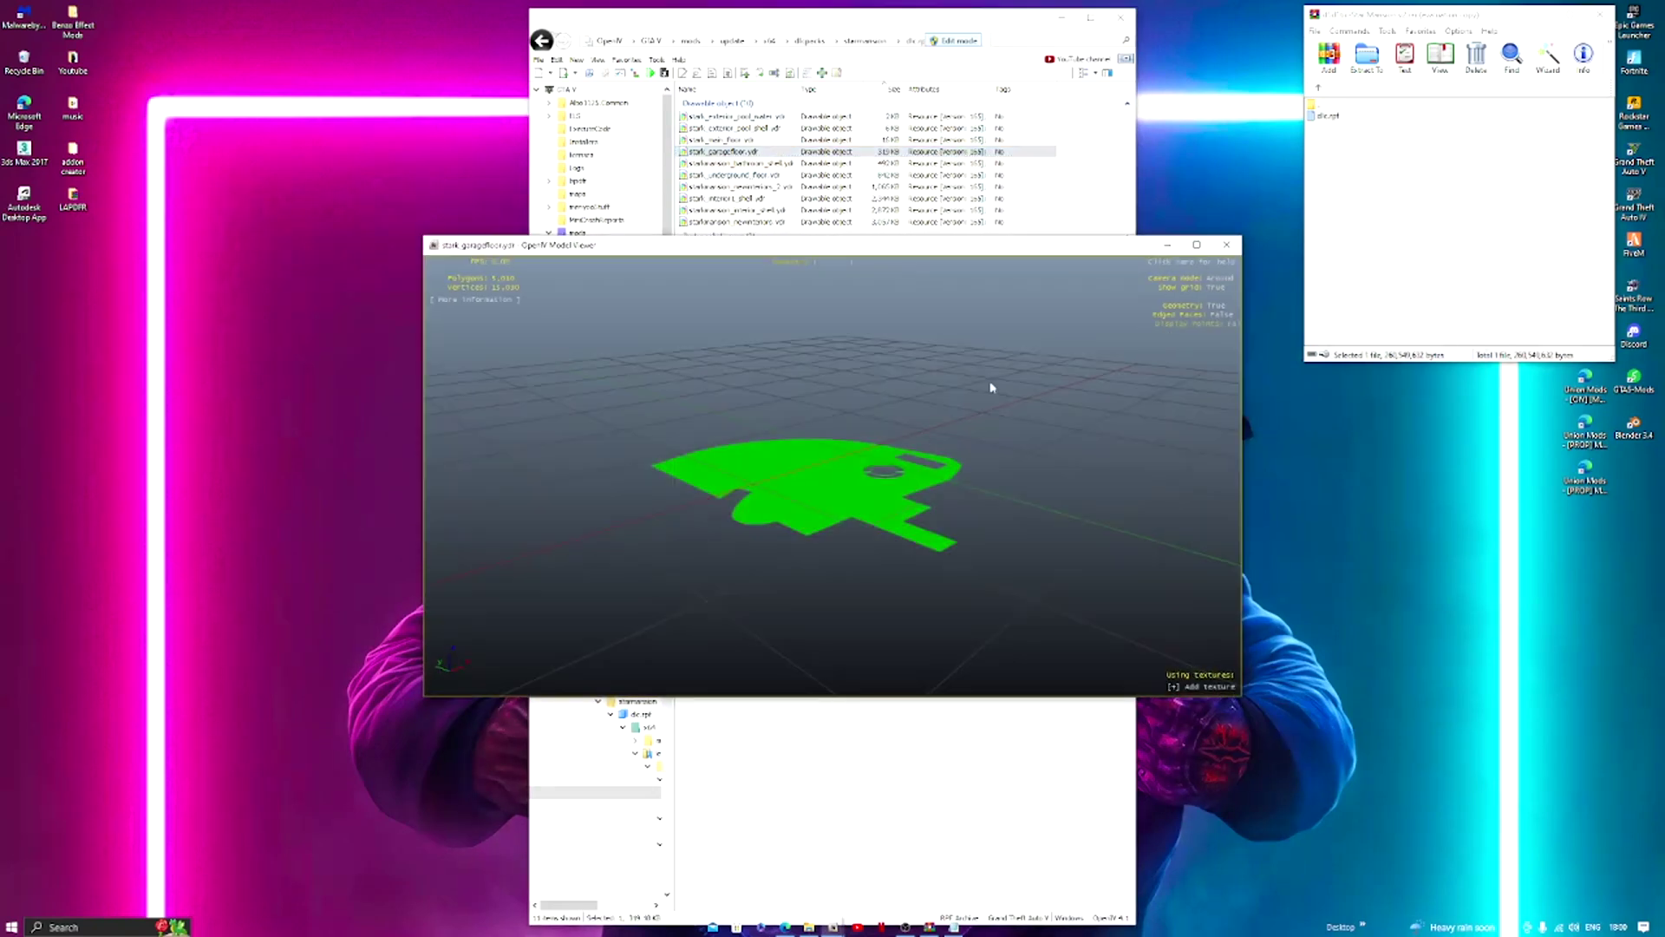
pyautogui.click(1226, 245)
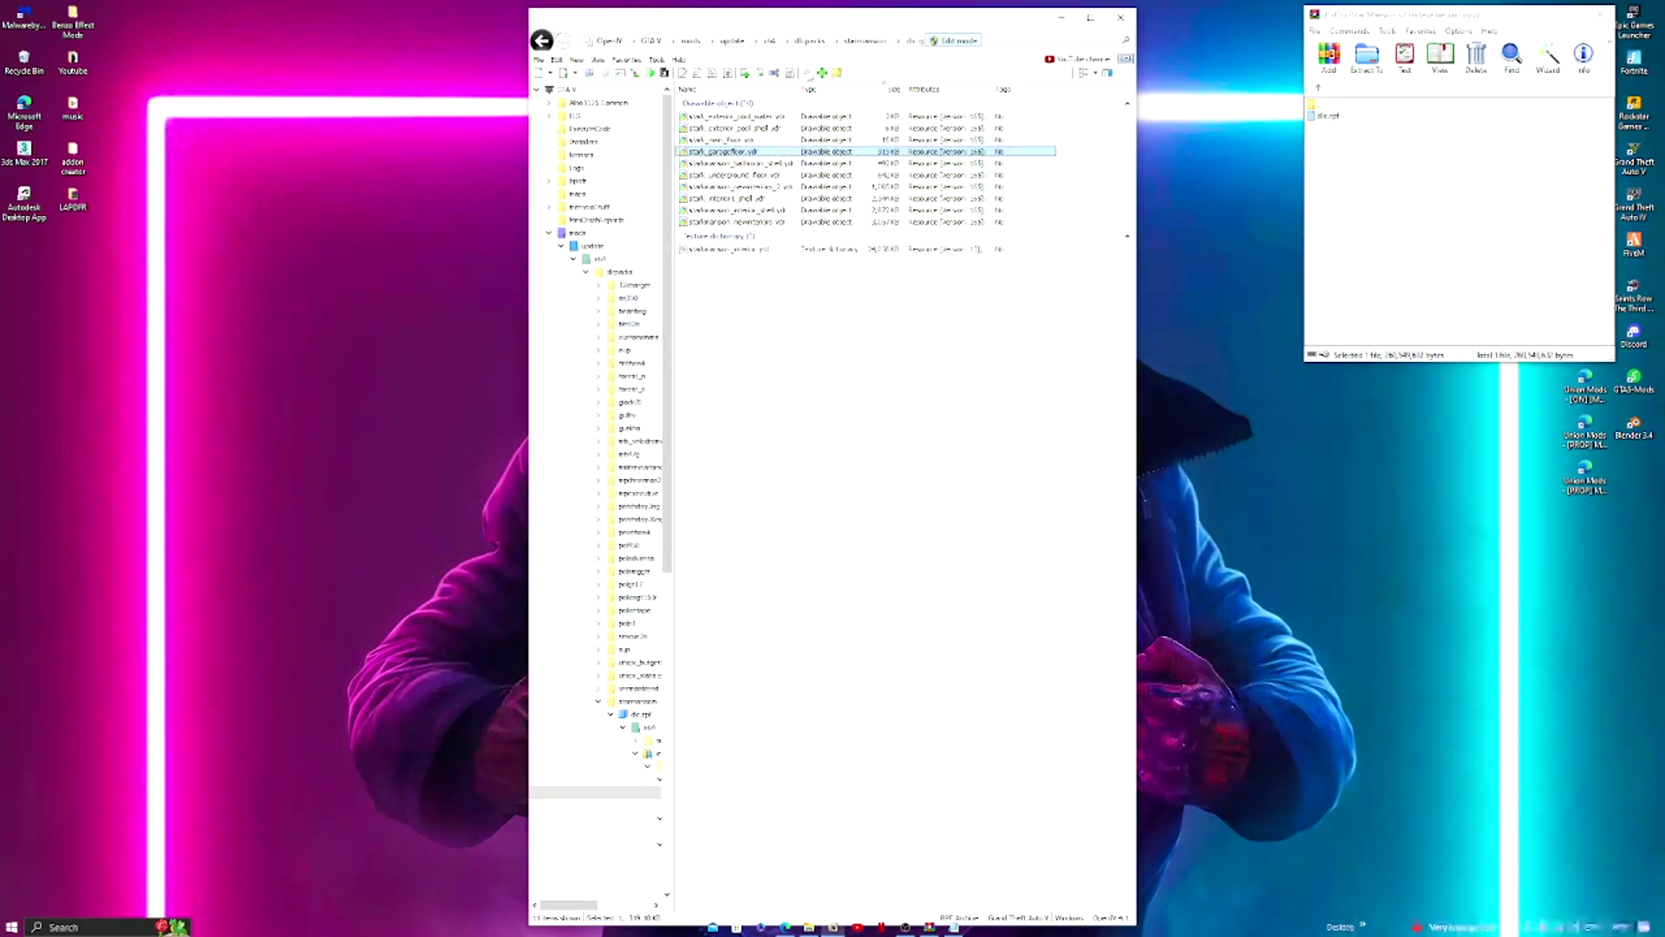
# Preview the stark_main_floor and stark_exterior_pool_water models, then close them.
pyautogui.doubleClick(765, 138)
pyautogui.moveTo(963, 454); pyautogui.dragTo(783, 560)
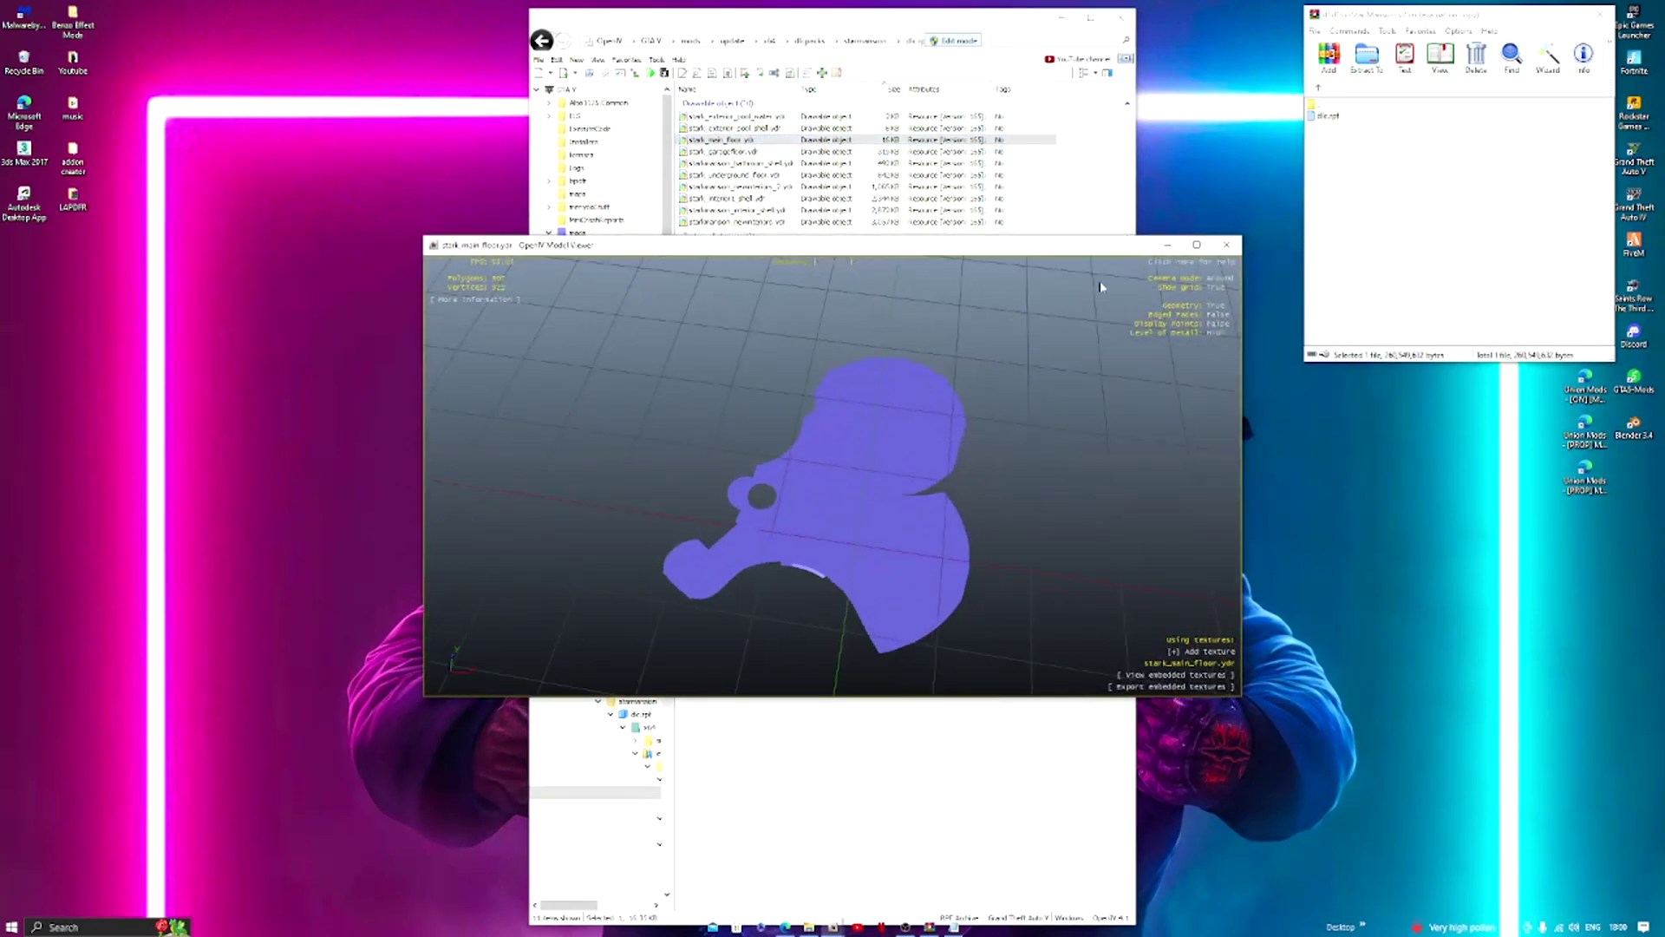
pyautogui.click(1227, 245)
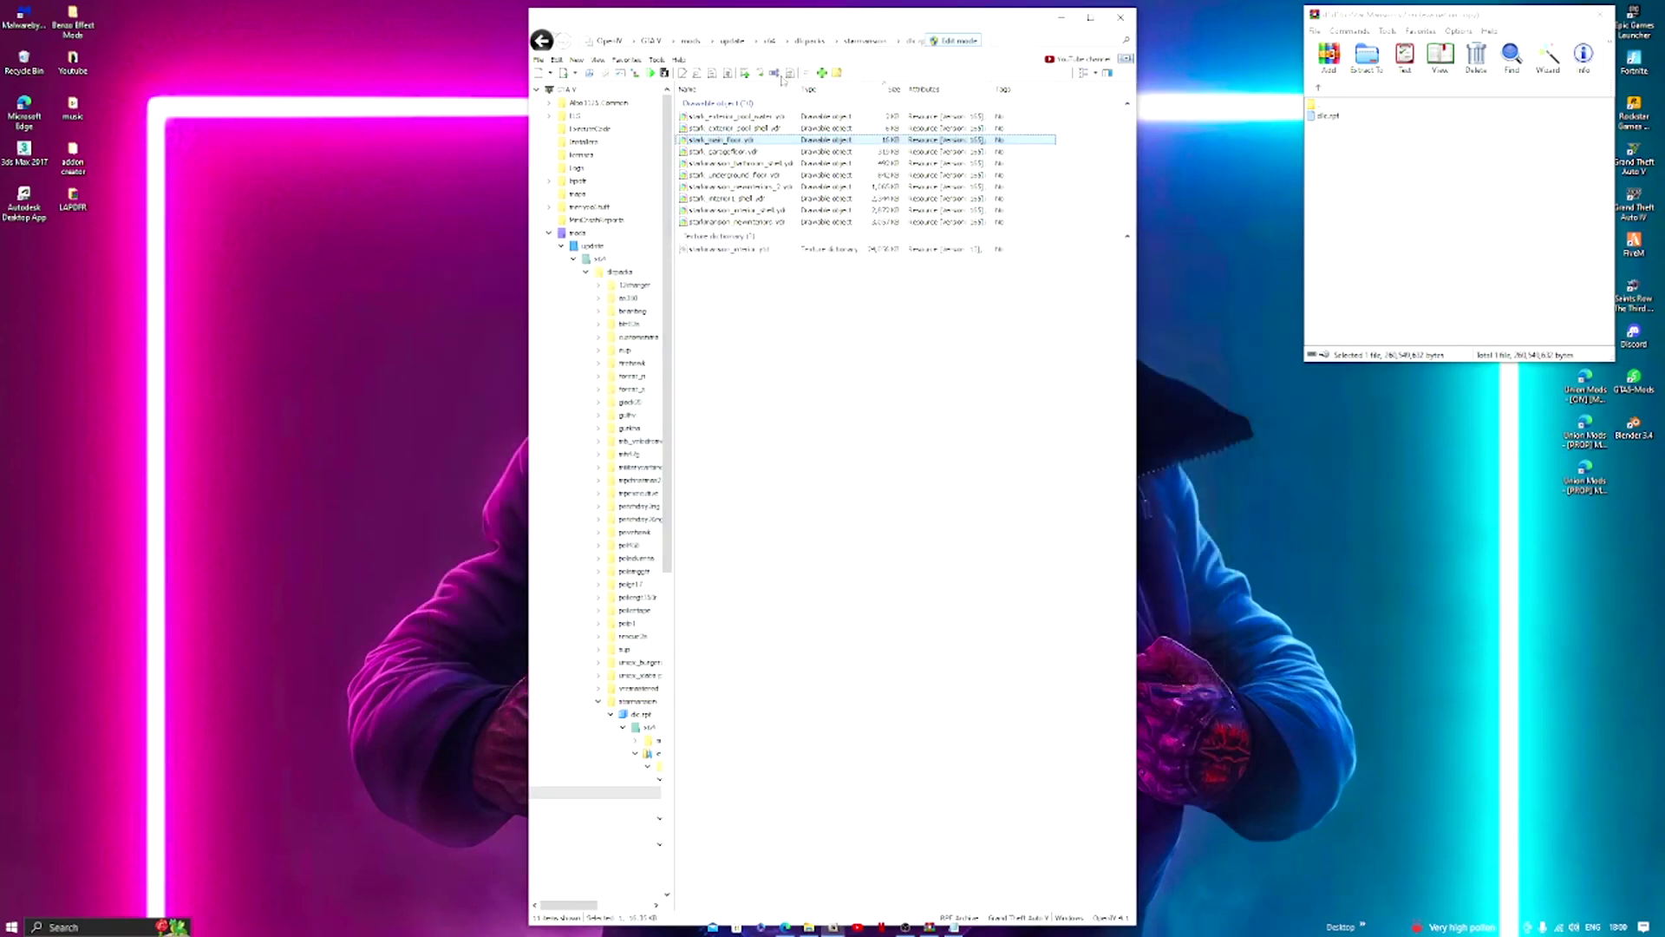
pyautogui.doubleClick(773, 117)
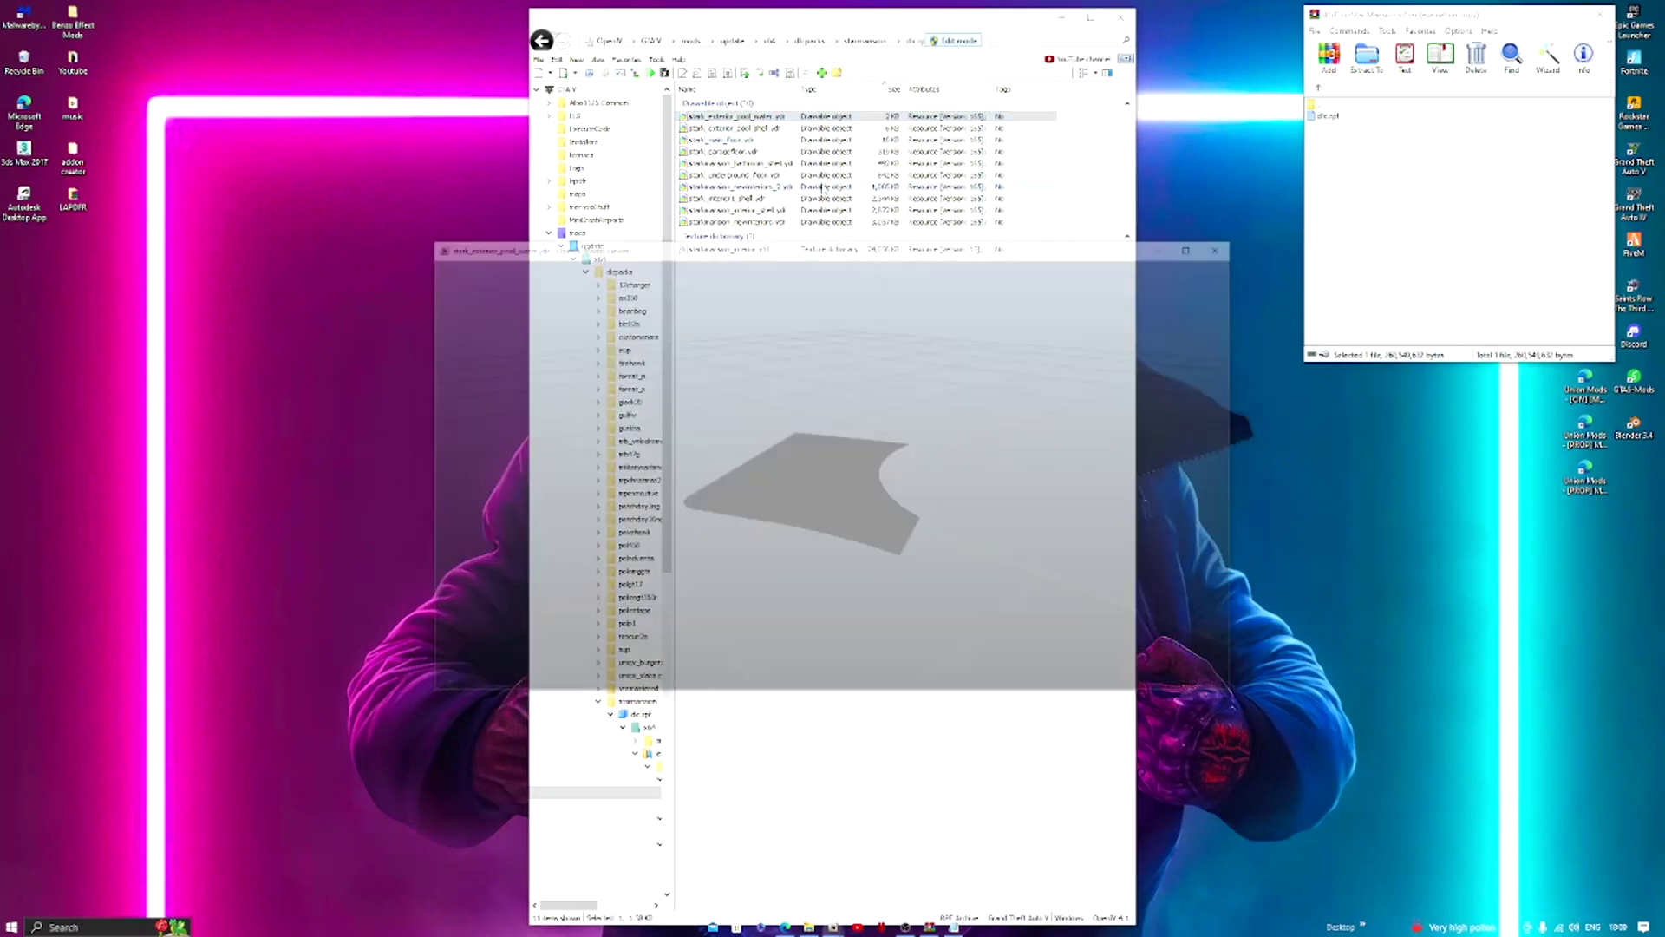
pyautogui.click(1226, 246)
# Open another package to inspect its ytyp, ymap and ybn files, then go back up two levels.
pyautogui.click(541, 40)
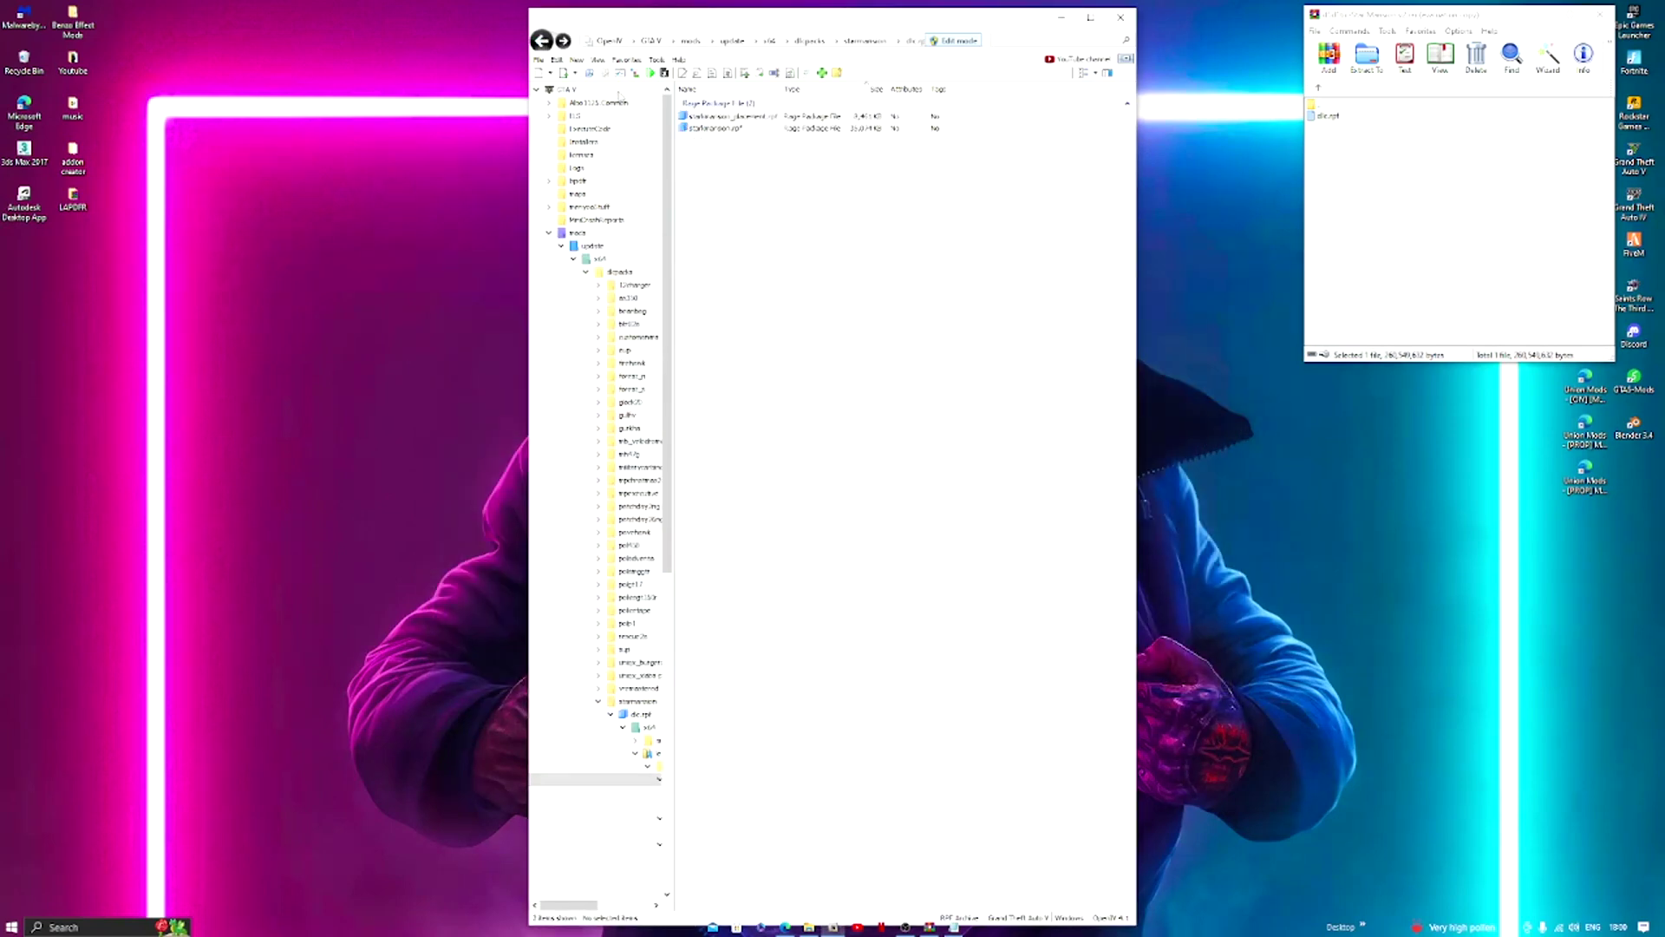
pyautogui.doubleClick(720, 116)
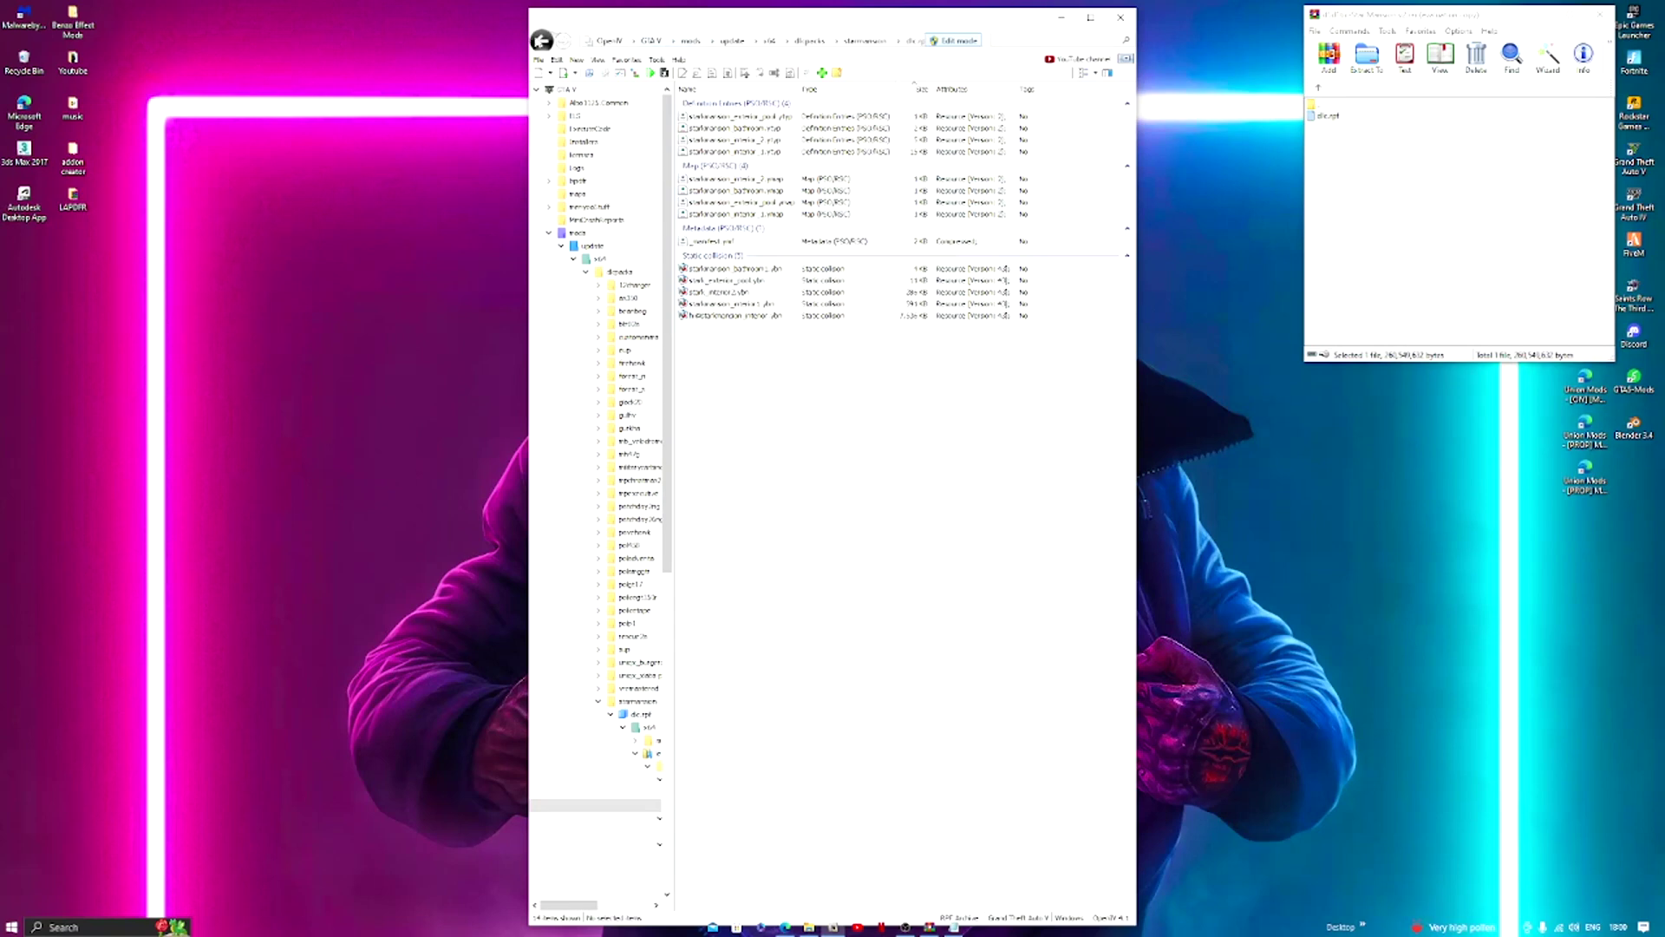
pyautogui.click(541, 40)
pyautogui.click(541, 40)
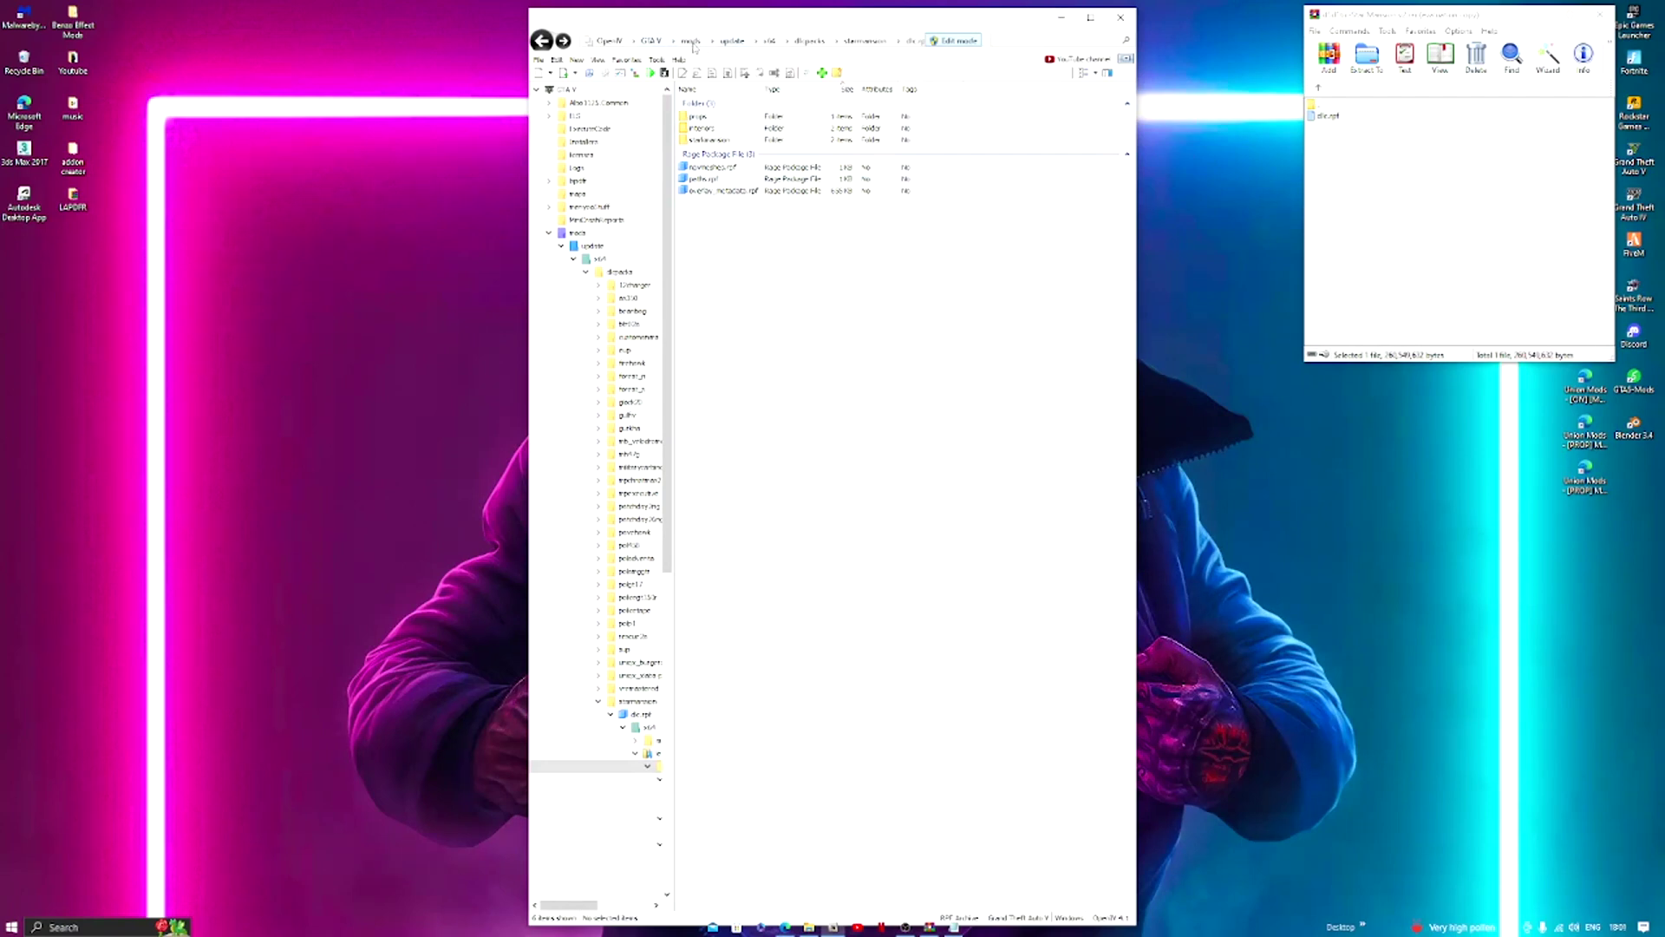
# Navigate to mods > update > update.rpf > common > data.
pyautogui.click(693, 42)
pyautogui.doubleClick(719, 130)
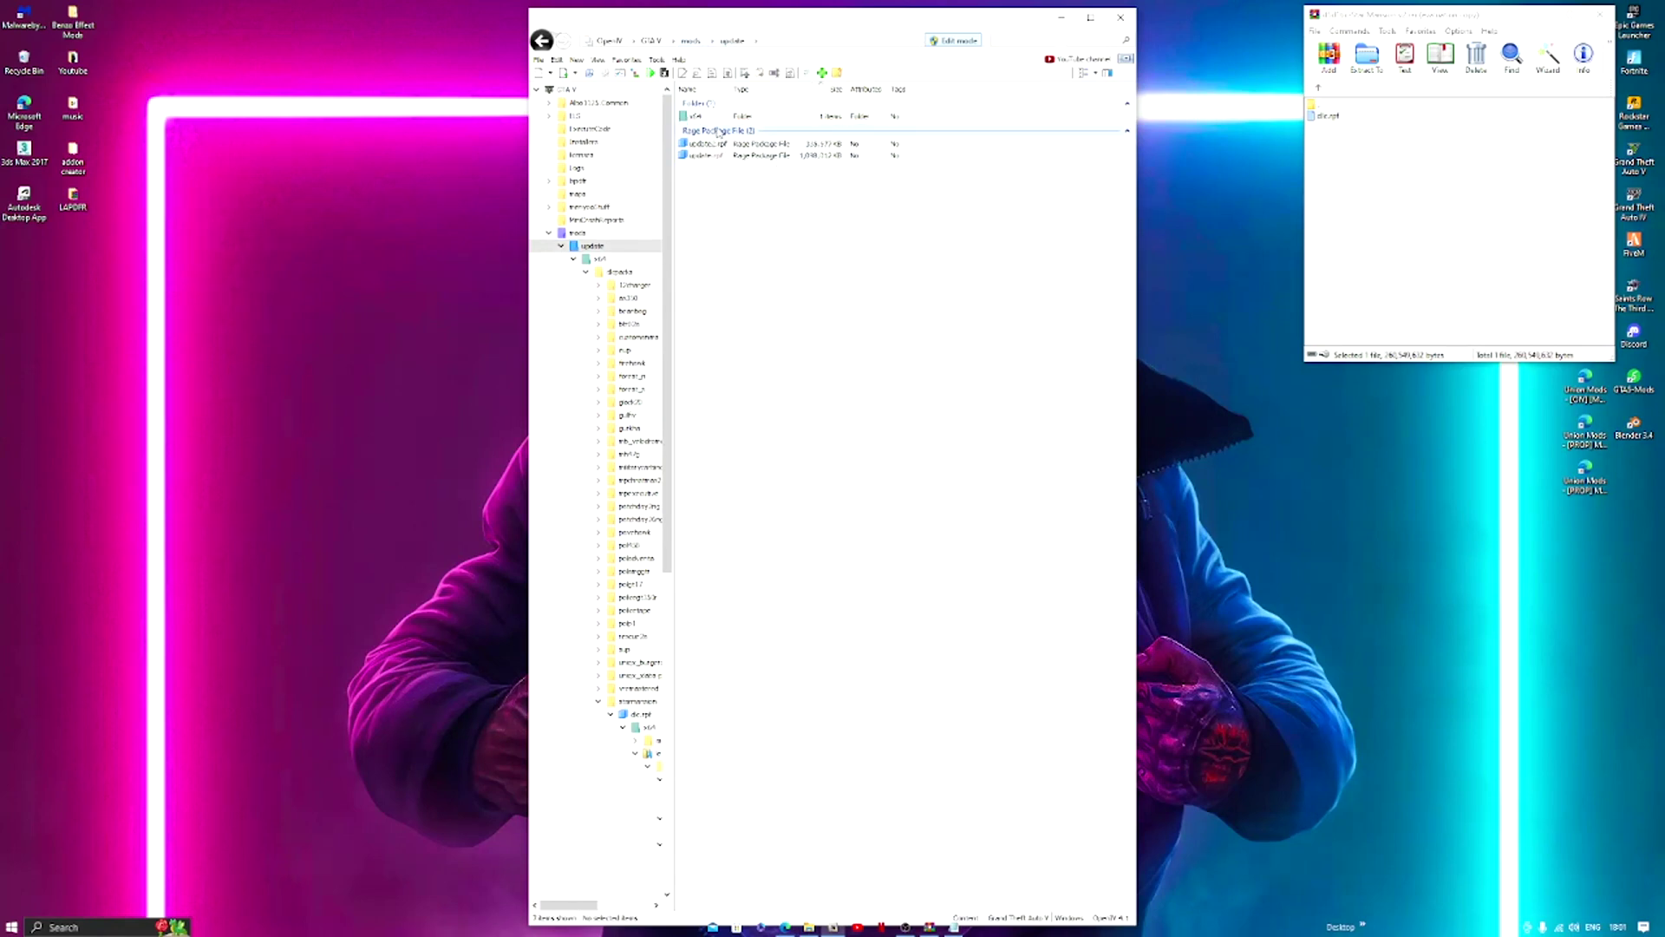
pyautogui.doubleClick(728, 156)
pyautogui.doubleClick(727, 115)
pyautogui.doubleClick(726, 129)
pyautogui.click(542, 41)
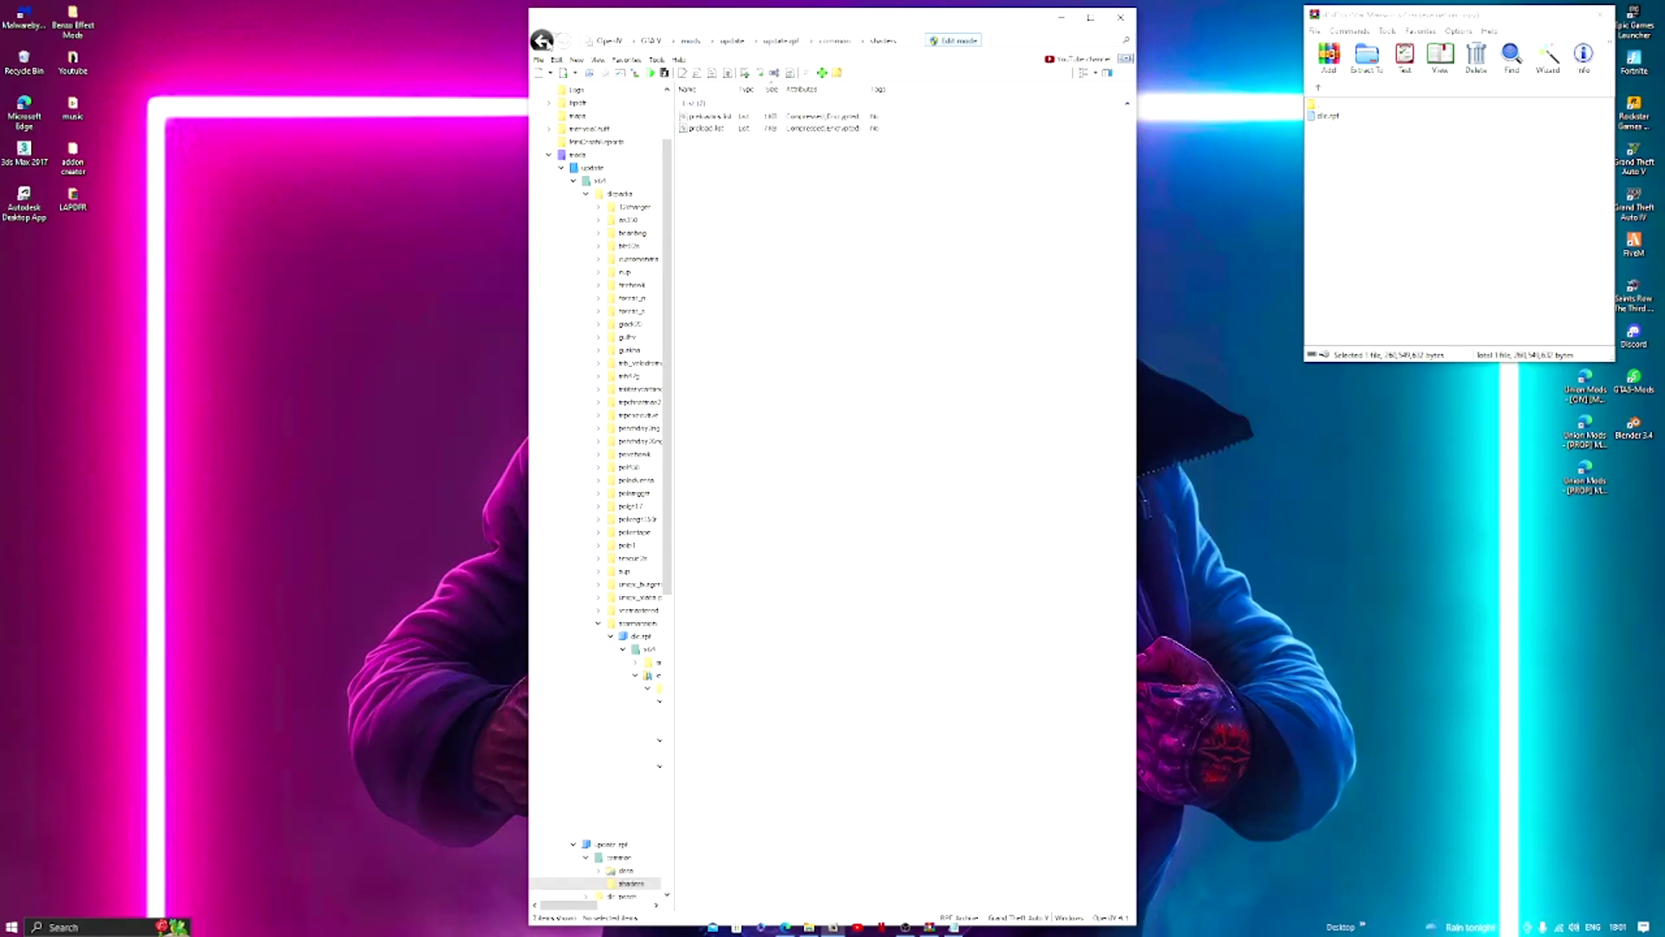
pyautogui.doubleClick(746, 128)
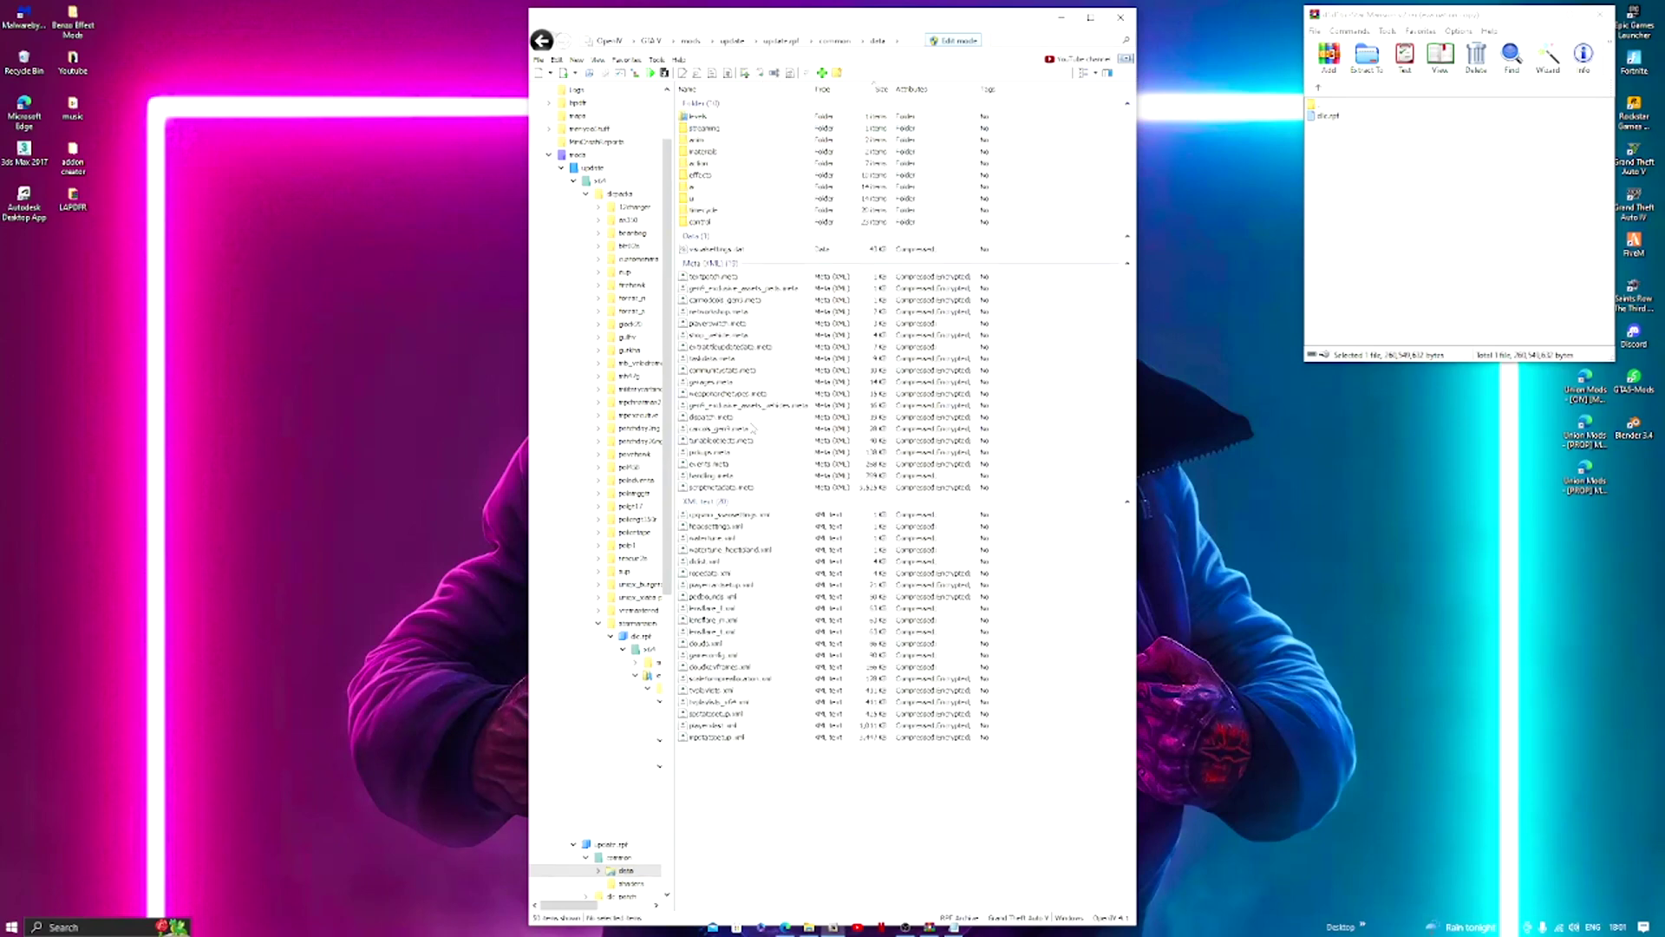
# Open dlclist.xml for editing in OpenIV's text editor.
pyautogui.rightClick(743, 562)
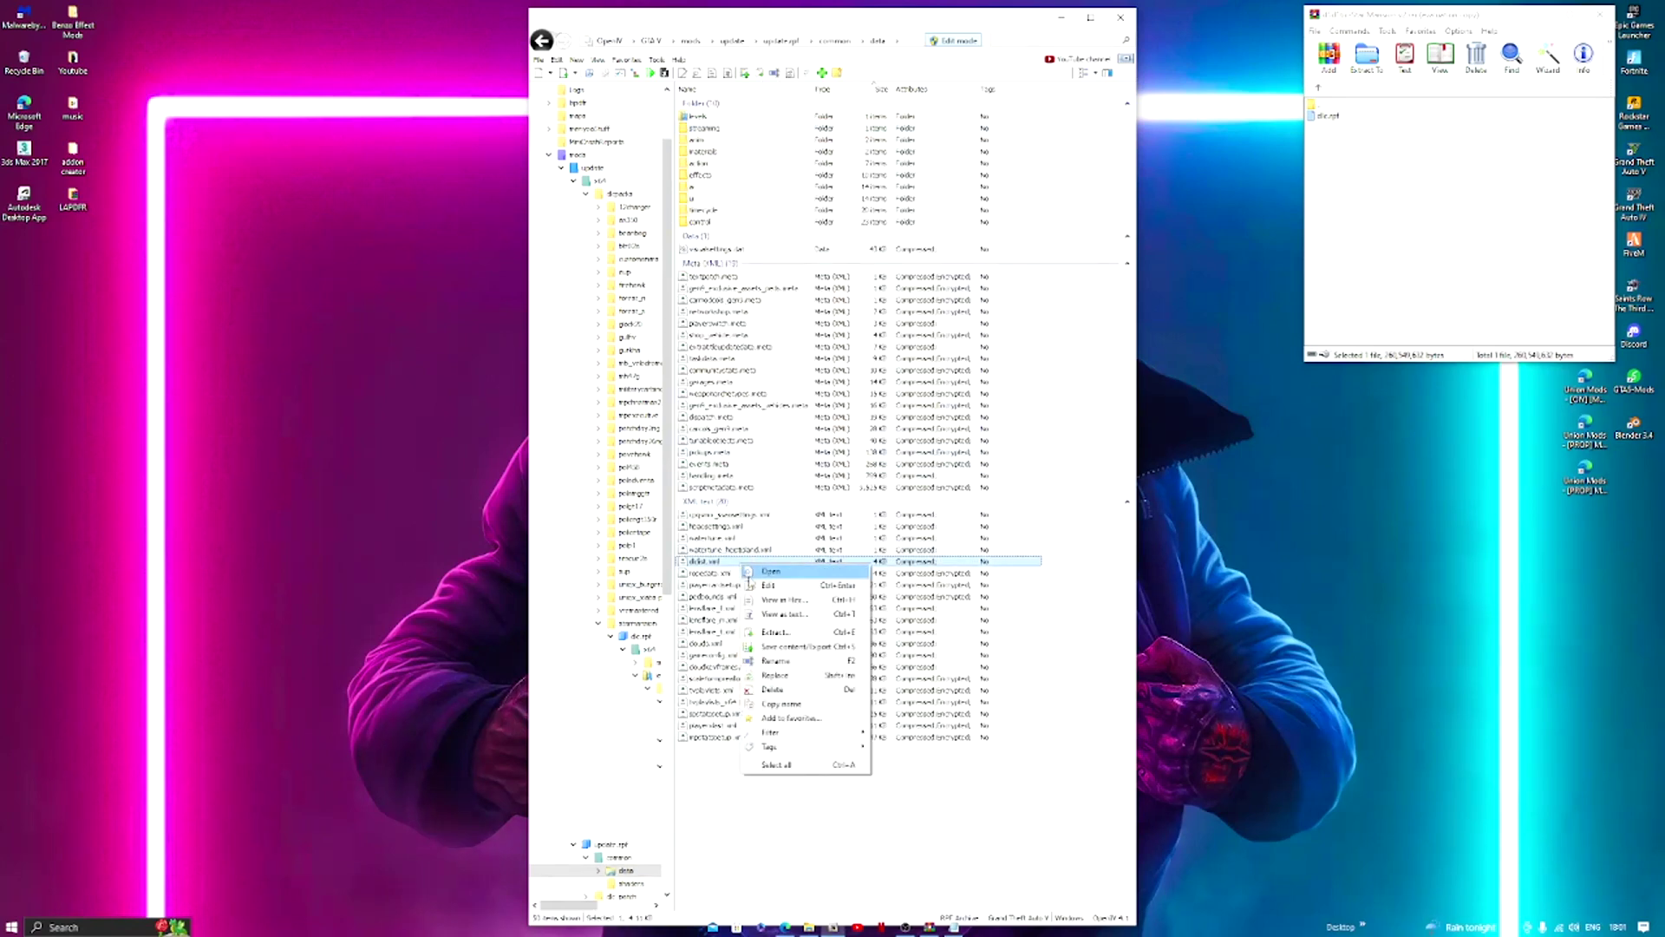
pyautogui.click(767, 584)
pyautogui.scroll(-15, 743, 657)
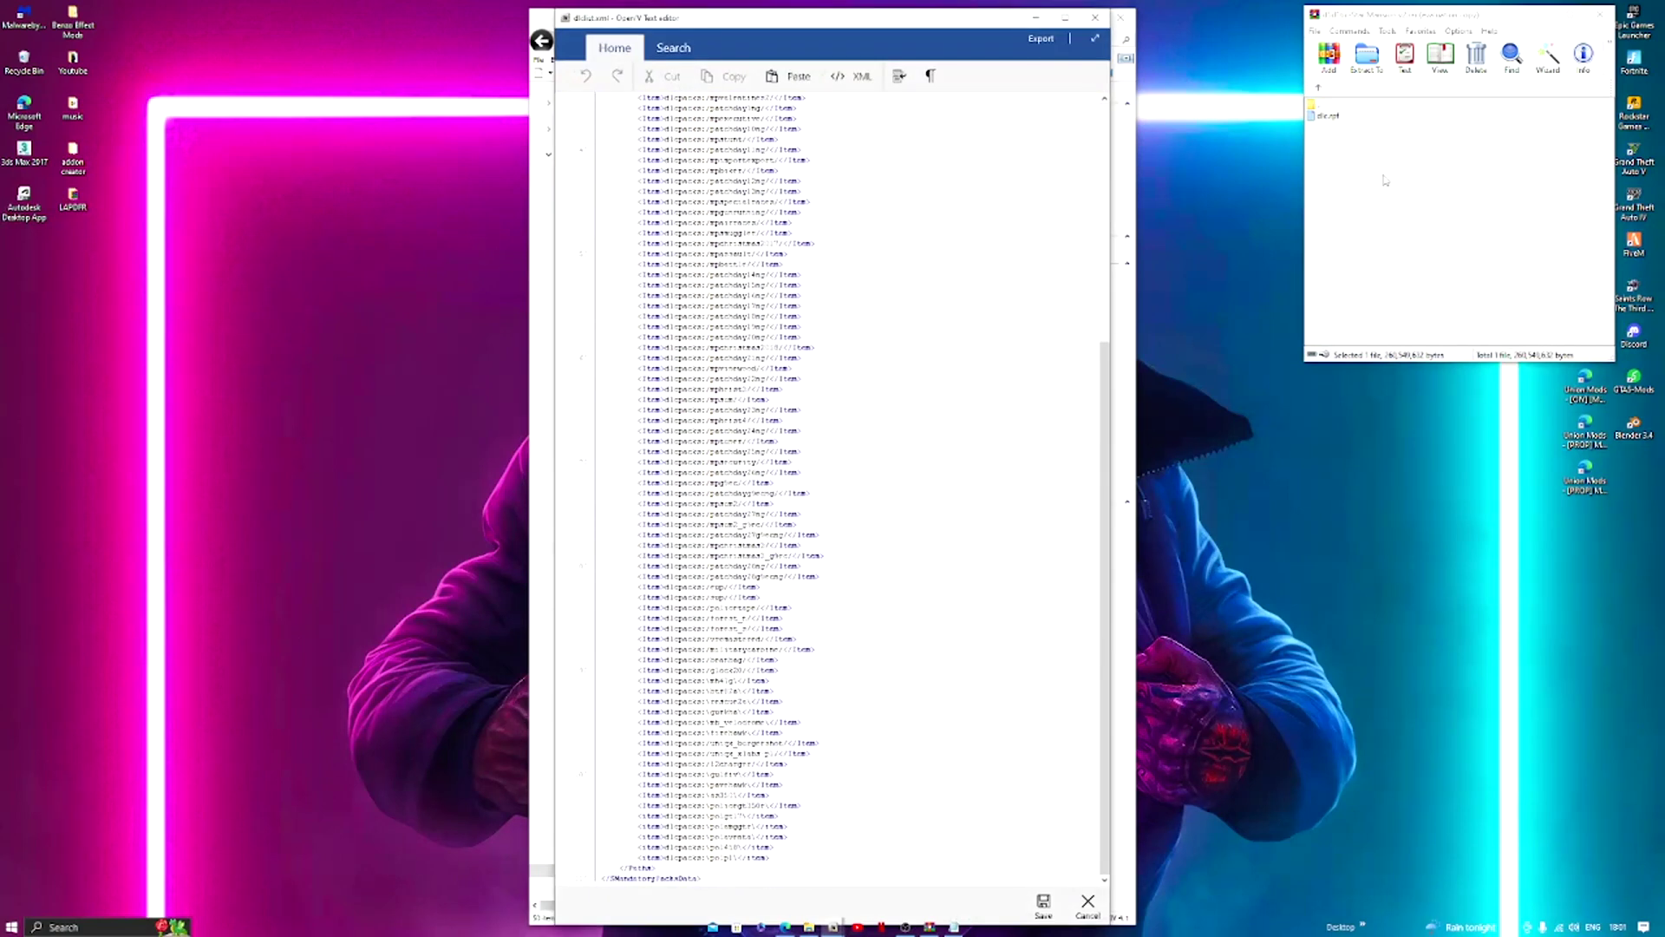
# Reopen the mod's READ ME.txt instructions from the WinRAR archive.
pyautogui.doubleClick(1316, 106)
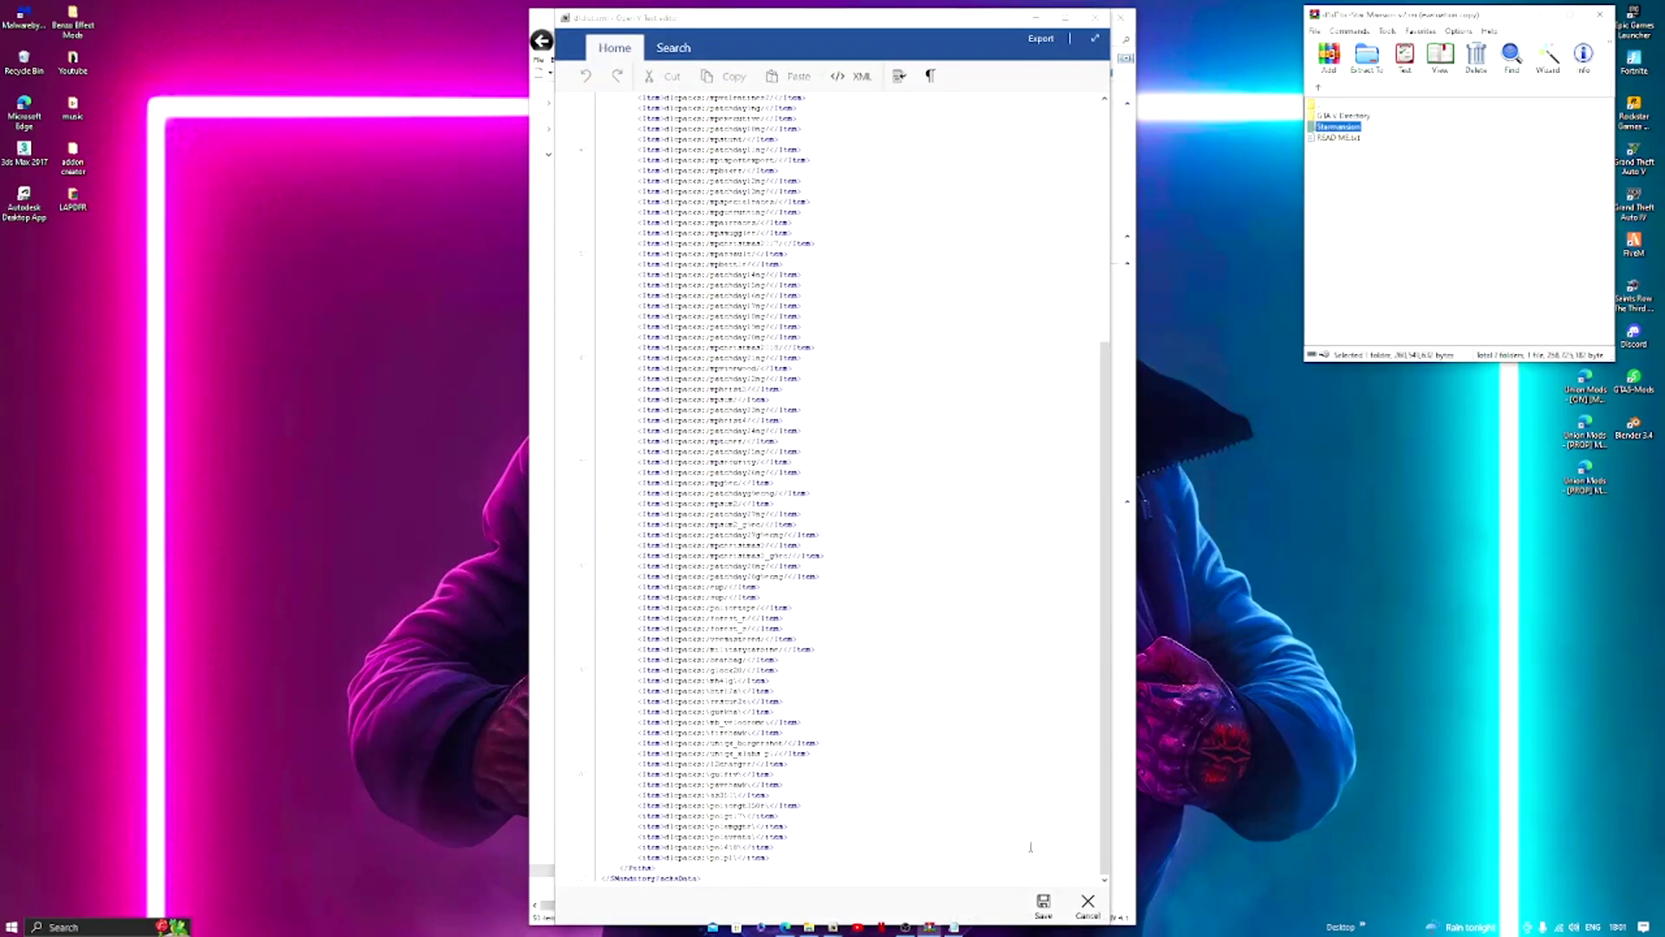
pyautogui.click(981, 918)
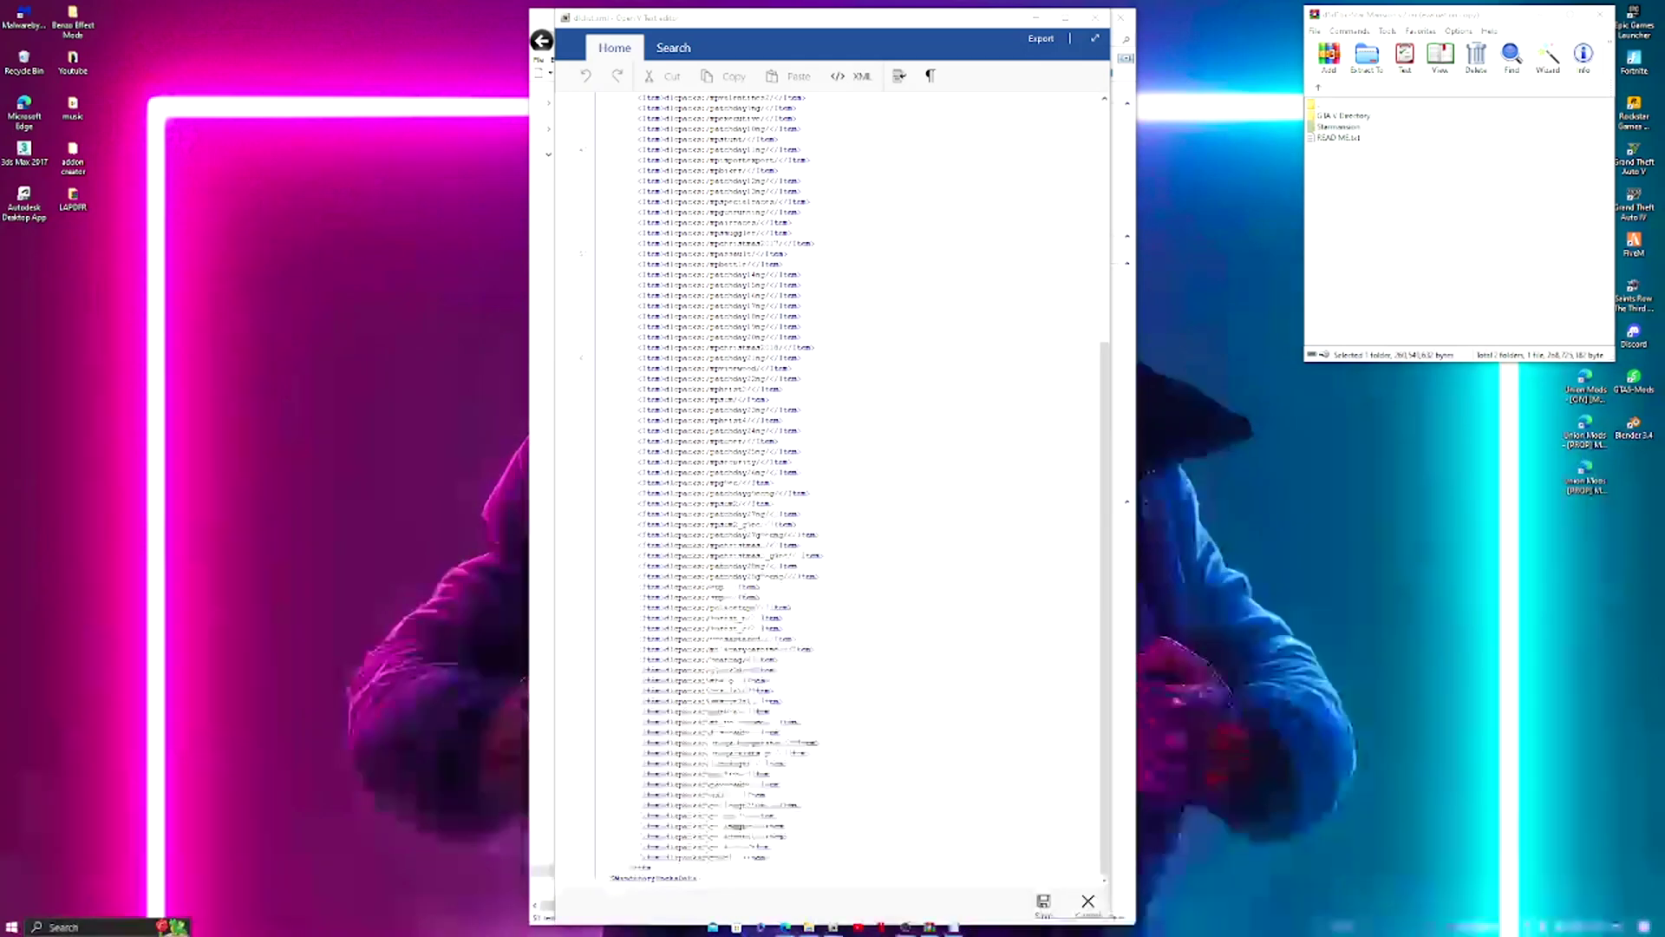
pyautogui.click(957, 927)
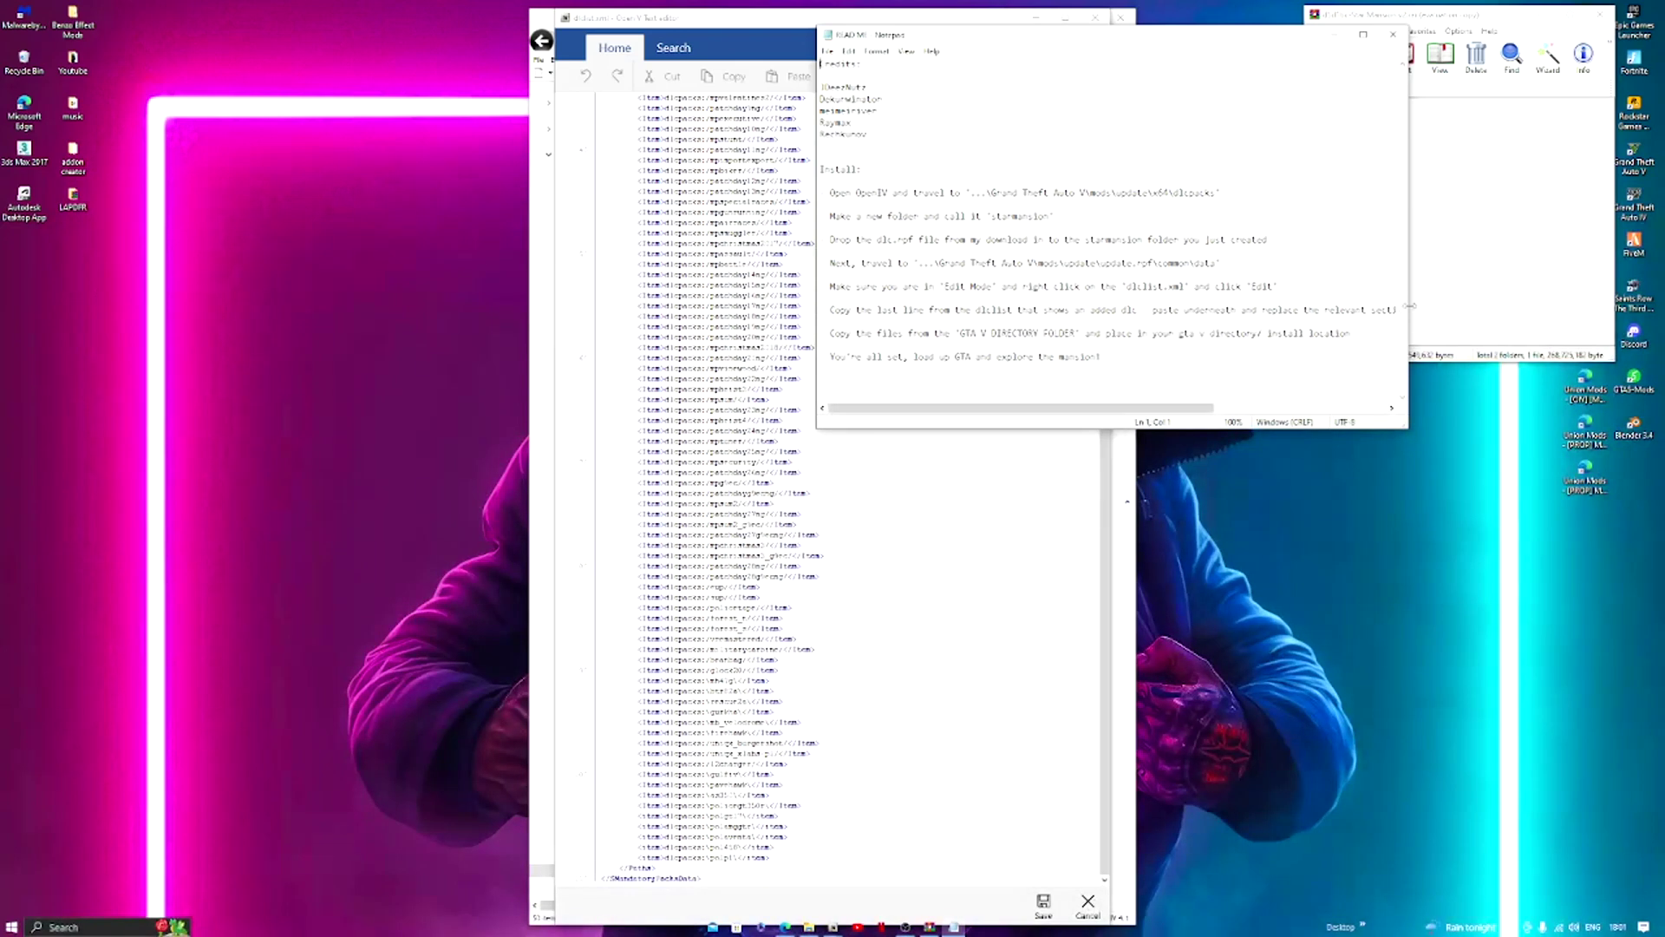
# Copy the <Item>dlcpacks:/starmansion/</Item> line from the READ ME.
pyautogui.moveTo(1409, 305); pyautogui.dragTo(1659, 294)
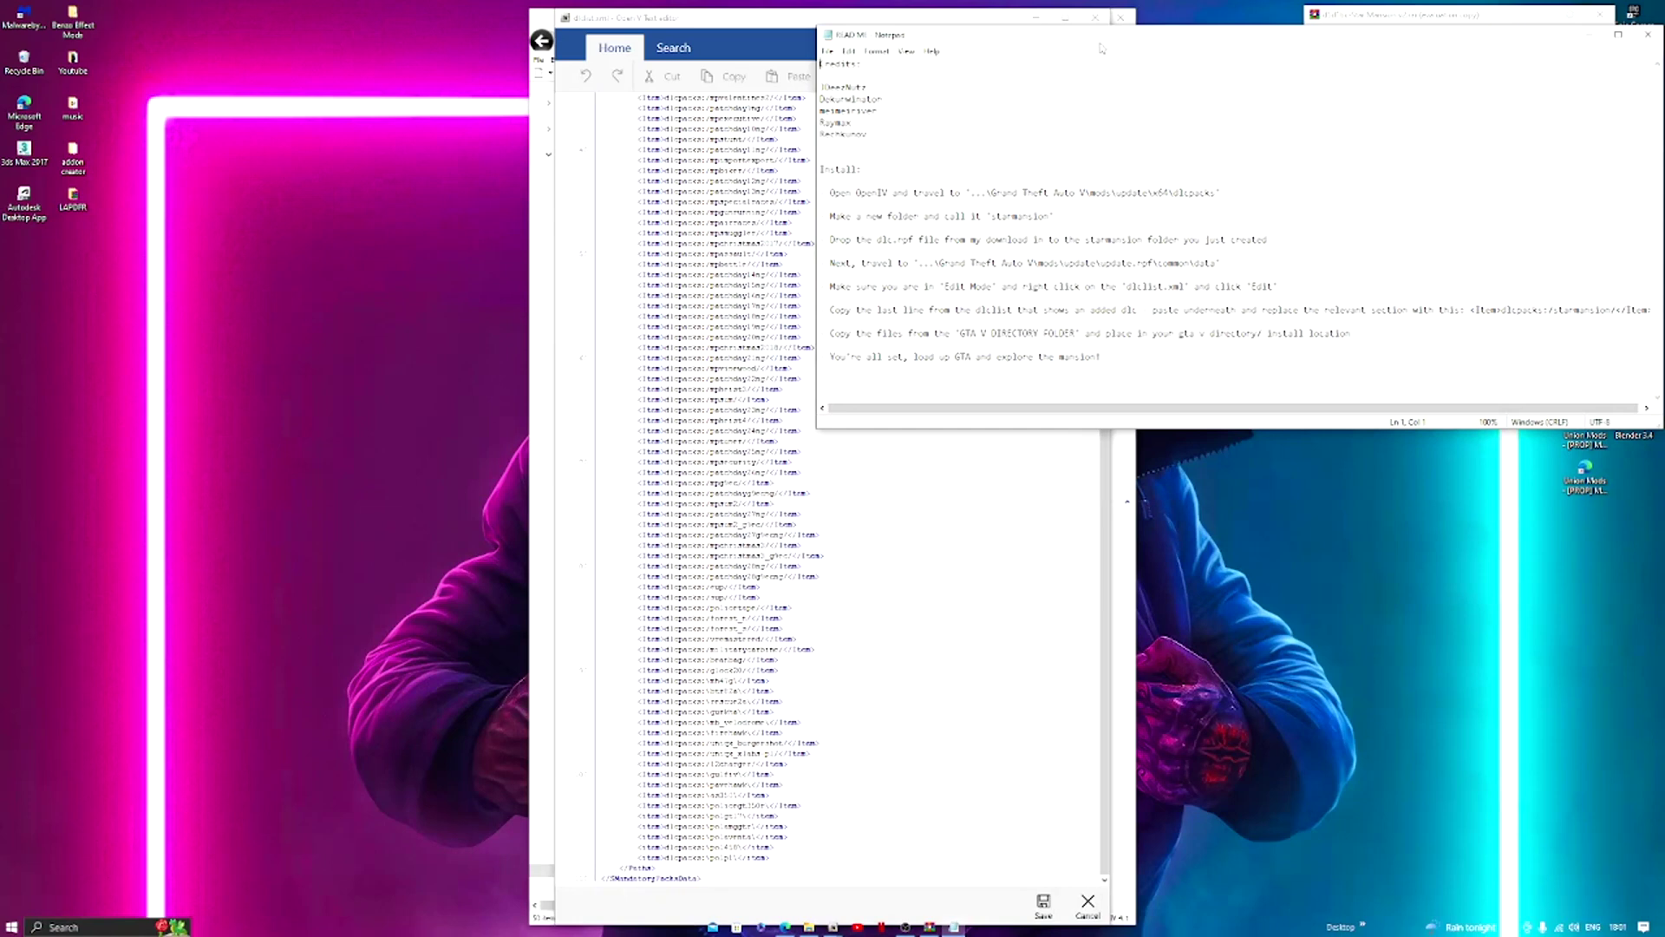
pyautogui.moveTo(1102, 45); pyautogui.dragTo(584, 89)
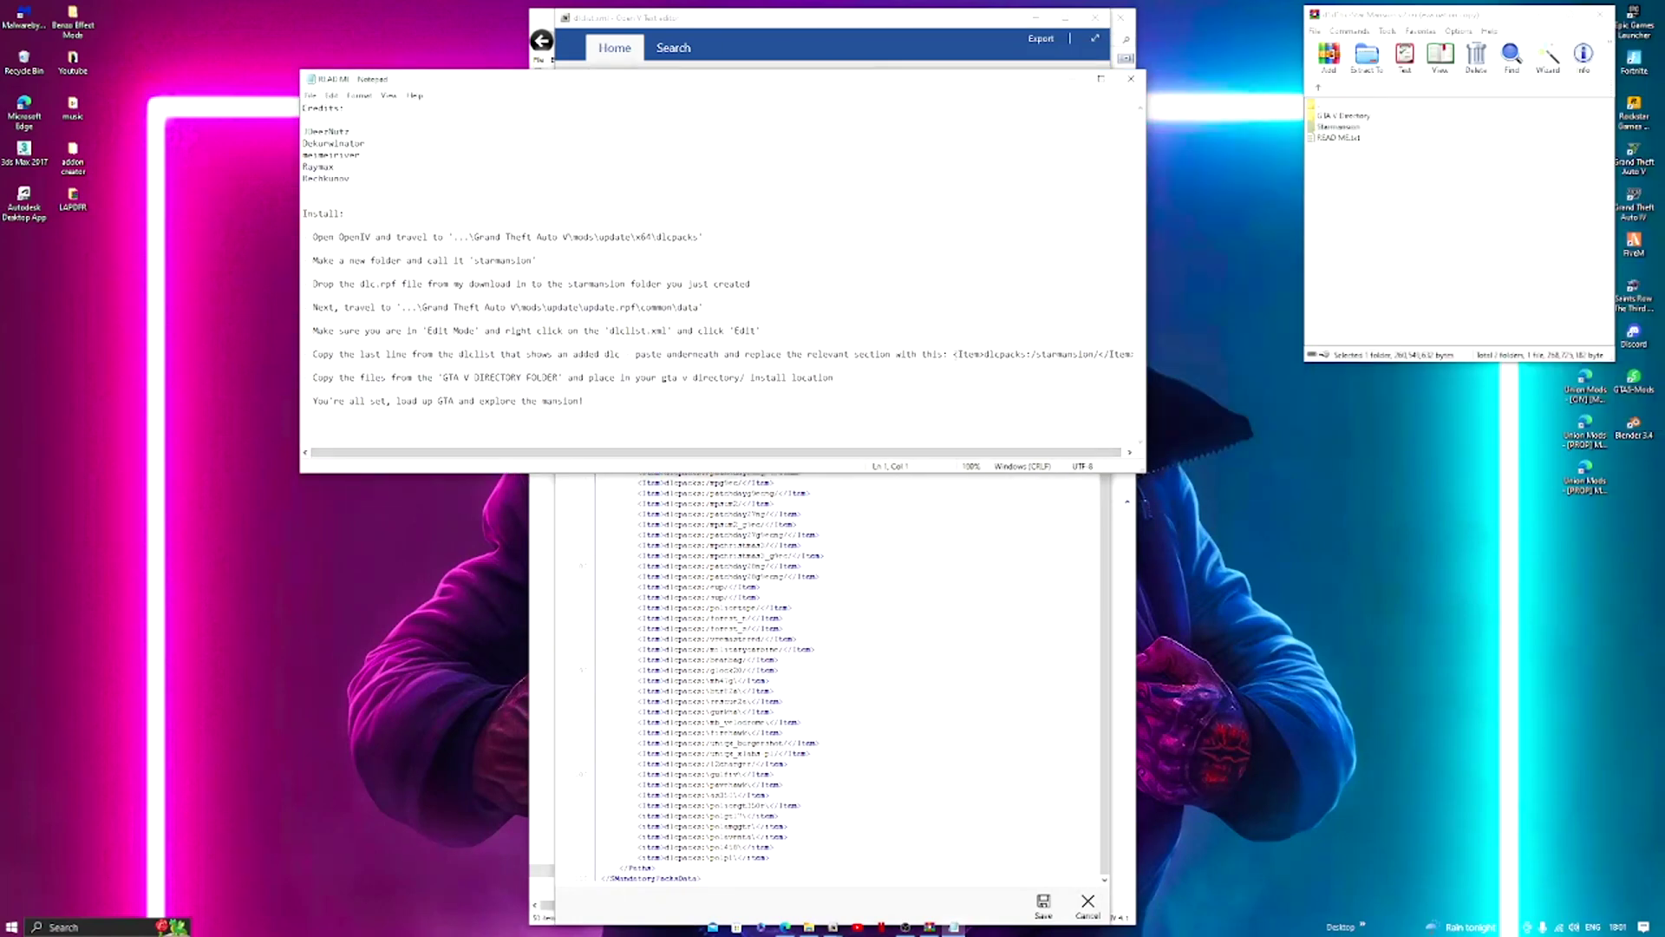
pyautogui.moveTo(992, 354); pyautogui.dragTo(1161, 356)
pyautogui.rightClick(1086, 355)
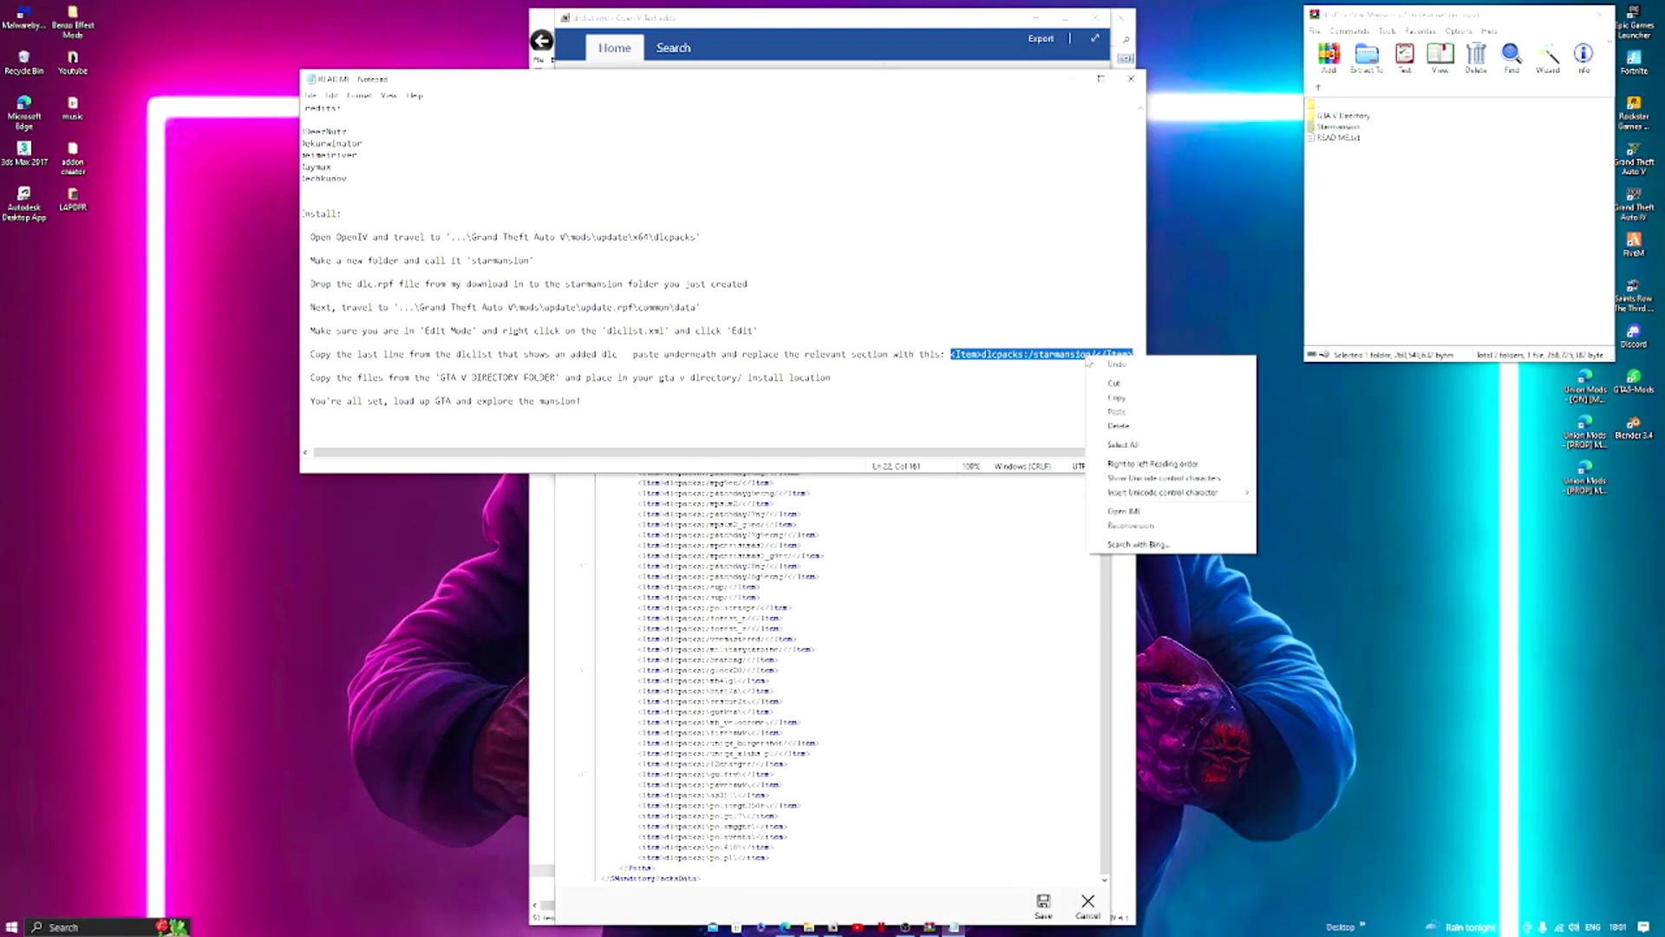
pyautogui.click(1135, 398)
# Paste the starmansion line after the last Item in dlclist.xml, save it, and close OpenIV.
pyautogui.click(1131, 78)
pyautogui.click(1602, 16)
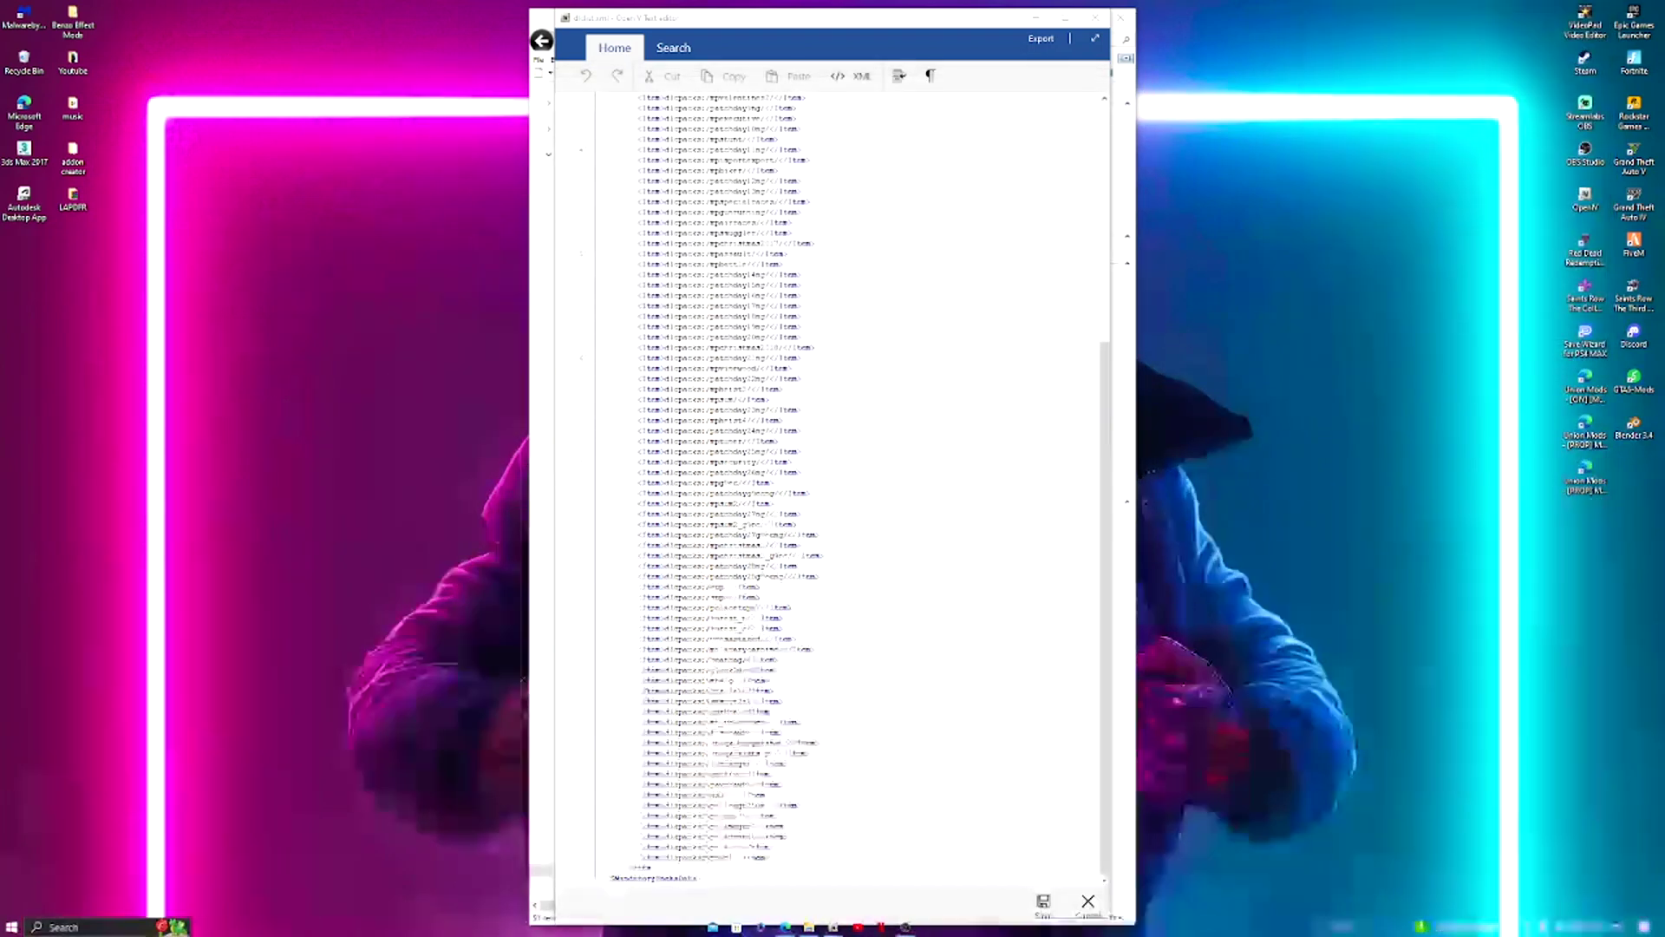
pyautogui.click(804, 858)
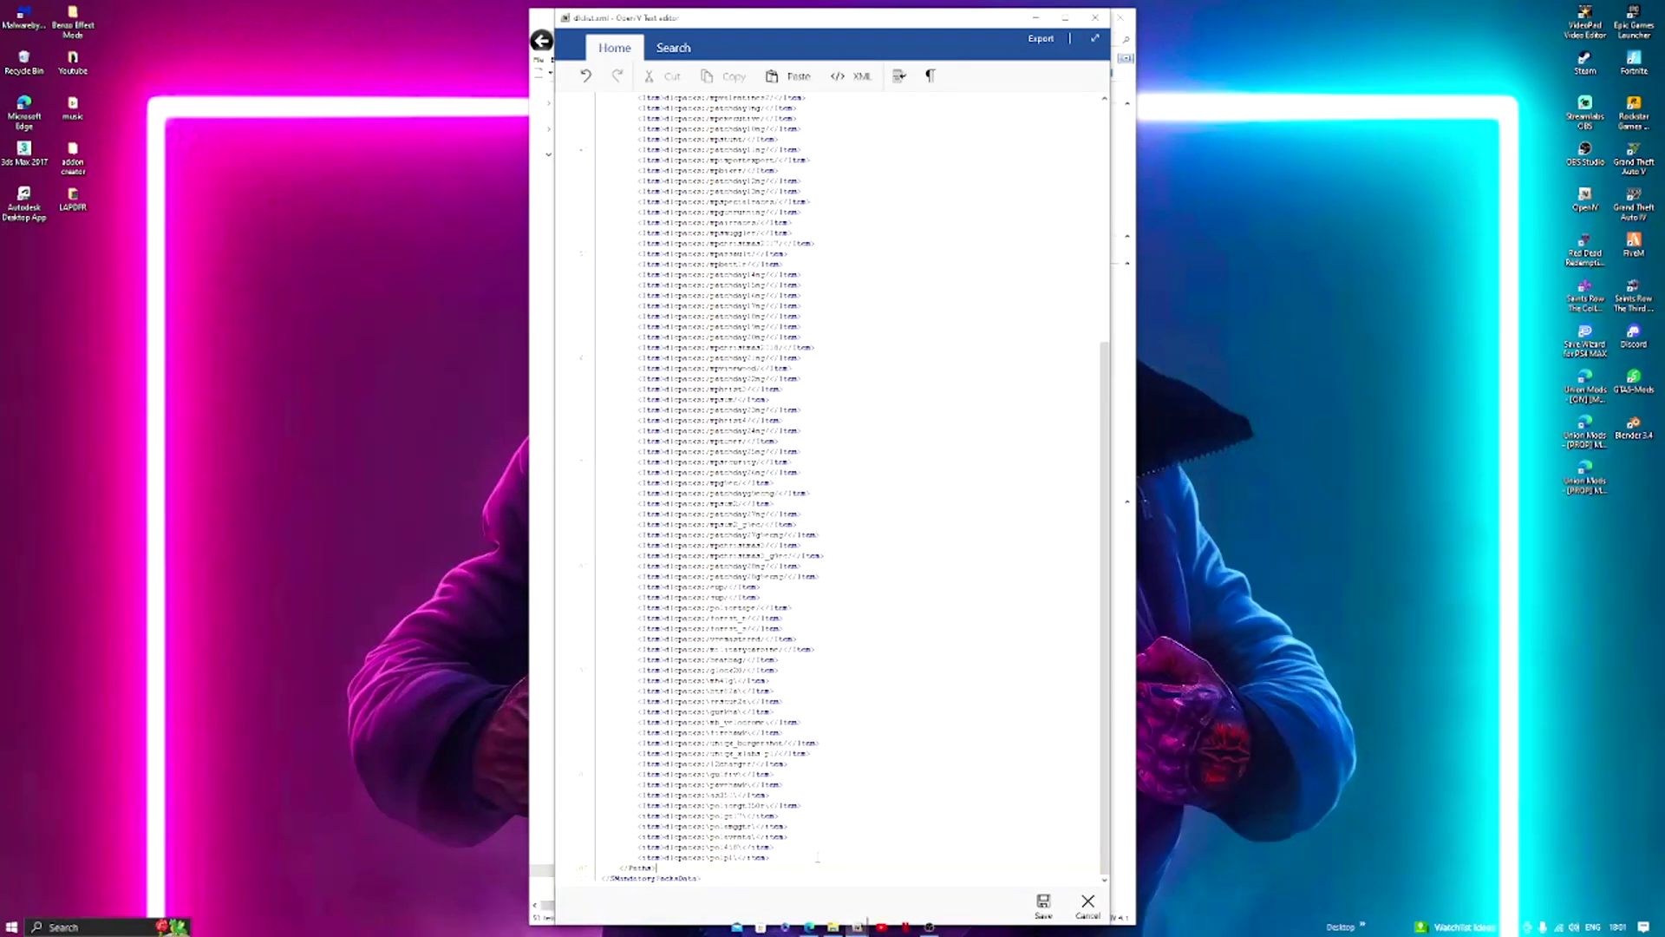
pyautogui.press('Return')
pyautogui.hotkey('ctrl', 'v')
pyautogui.click(1043, 904)
pyautogui.click(1120, 15)
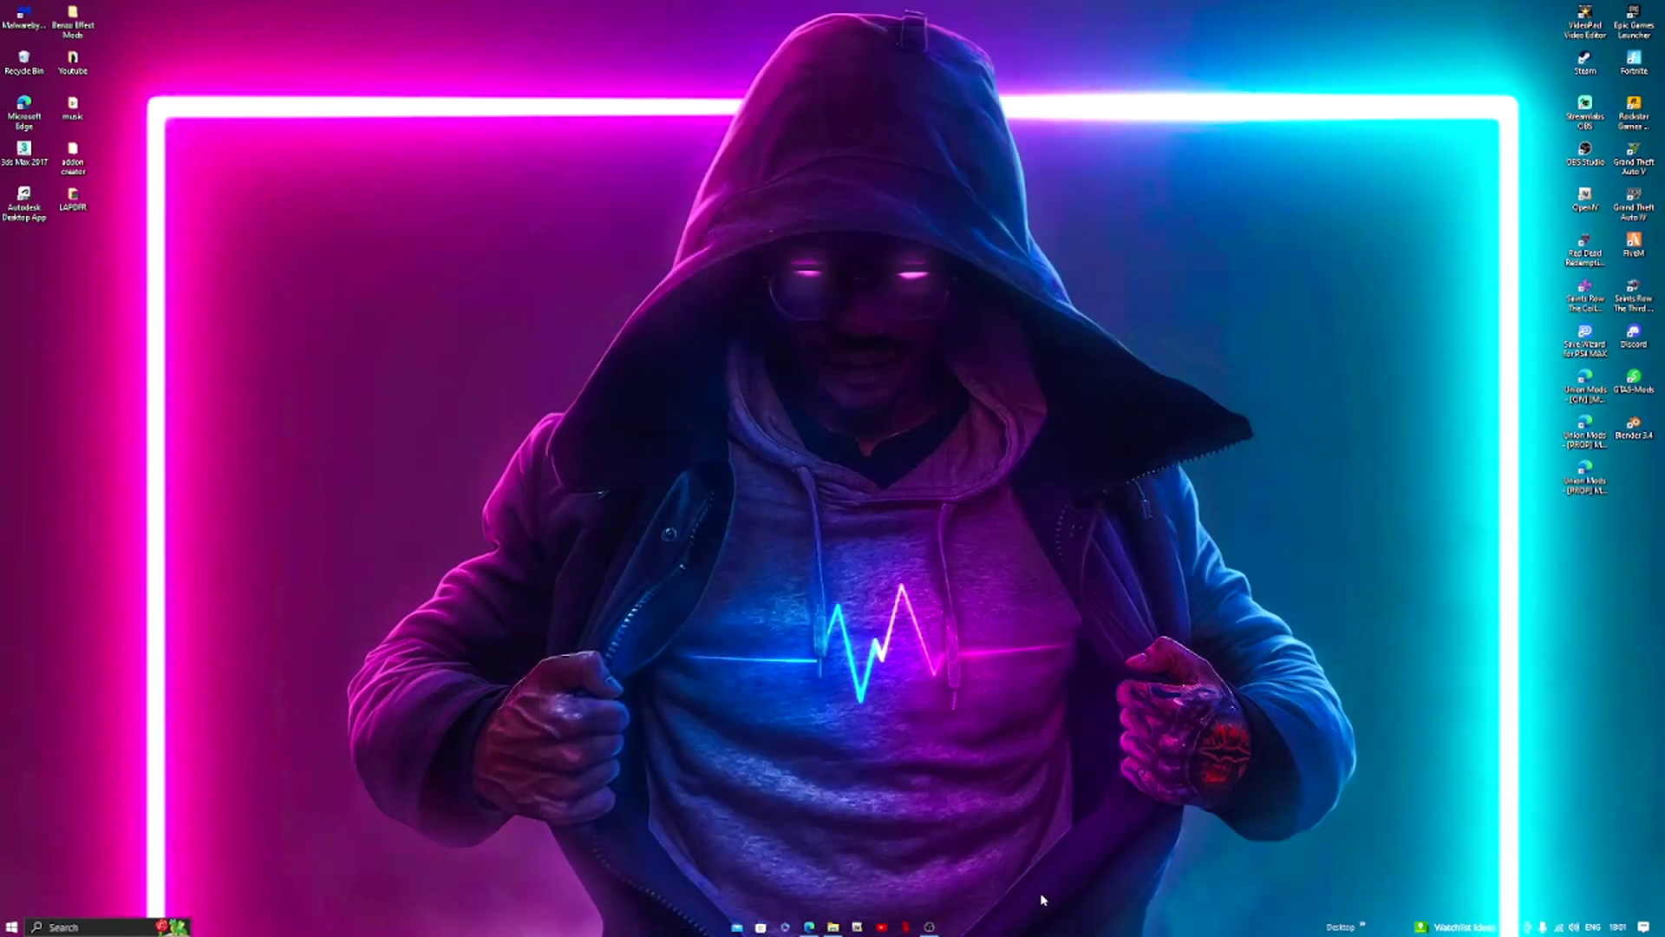